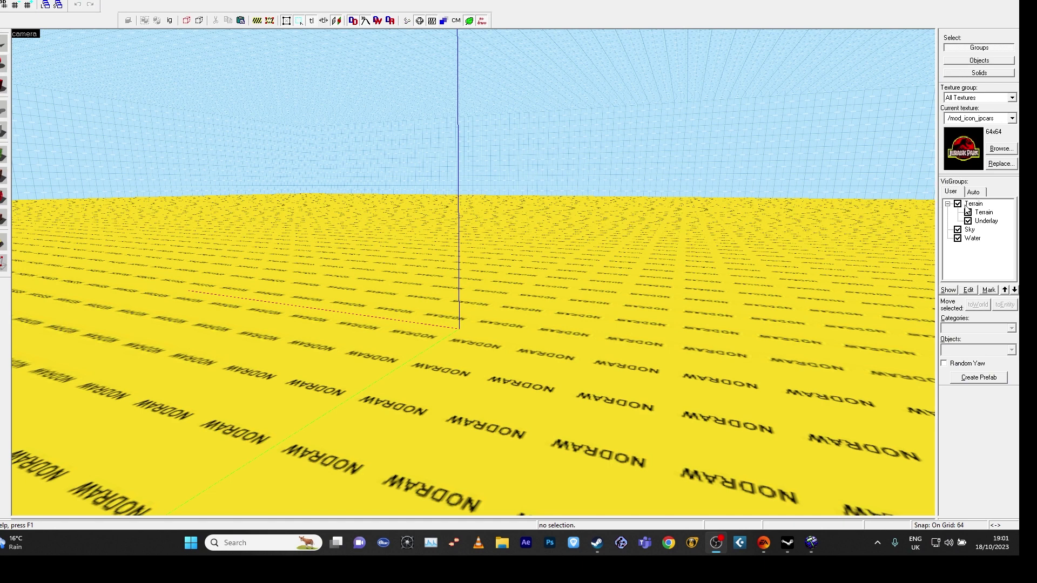
# - Look through the user and automatic visgroup lists, including the Terrain, Underlay, Sky, Nodraw and Displacement entries
pyautogui.click(974, 204)
pyautogui.click(984, 212)
pyautogui.click(986, 221)
pyautogui.click(970, 230)
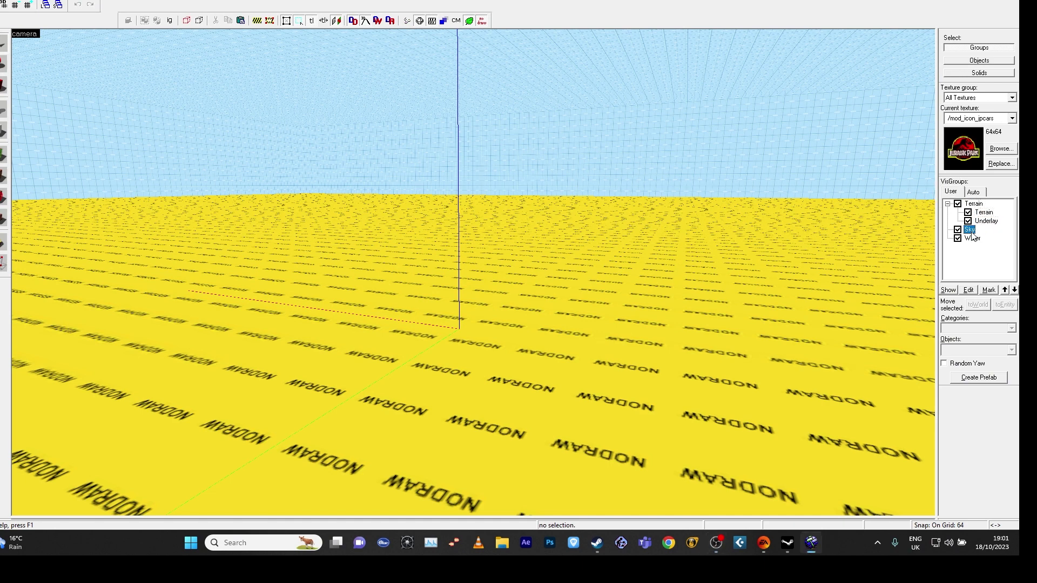
pyautogui.click(973, 192)
pyautogui.click(988, 214)
pyautogui.click(990, 221)
pyautogui.click(990, 230)
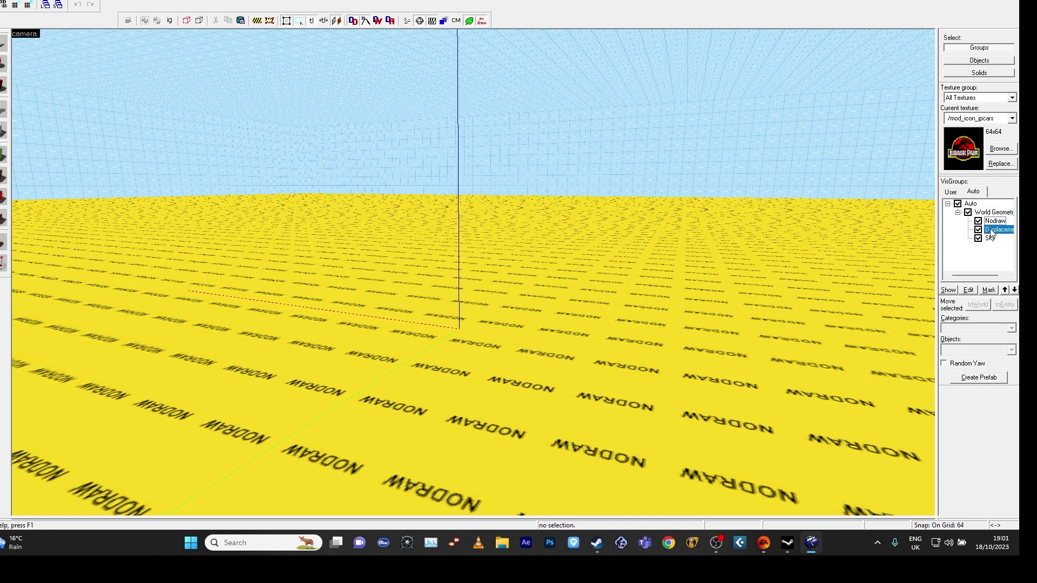
pyautogui.click(989, 239)
pyautogui.click(991, 230)
pyautogui.click(992, 213)
pyautogui.click(972, 203)
pyautogui.click(951, 191)
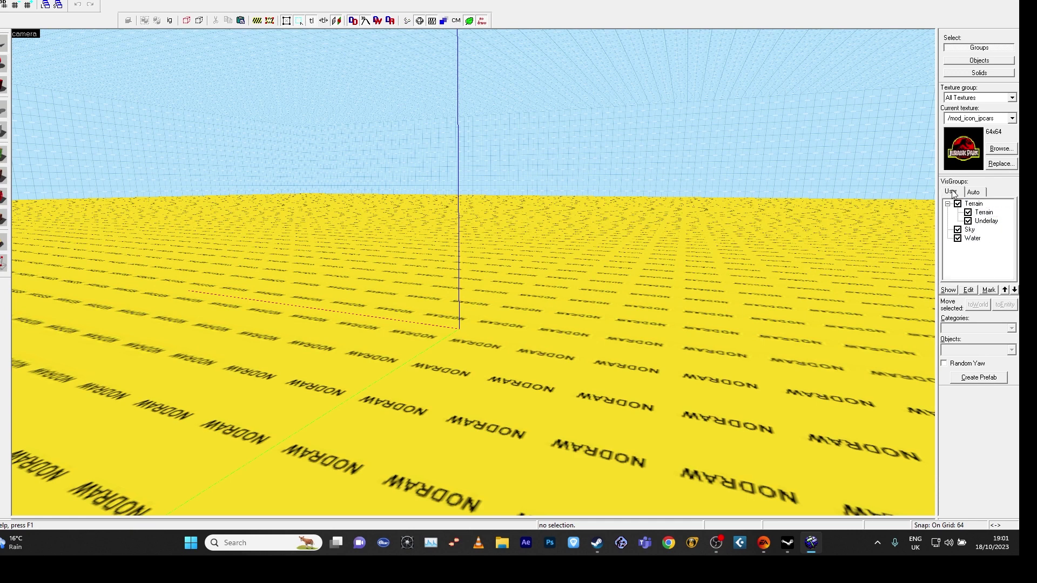
pyautogui.click(971, 193)
pyautogui.click(953, 192)
pyautogui.click(971, 193)
# - Try hiding all automatic visgroups and turning Nodraw back on, and restore every group to visible
pyautogui.click(957, 204)
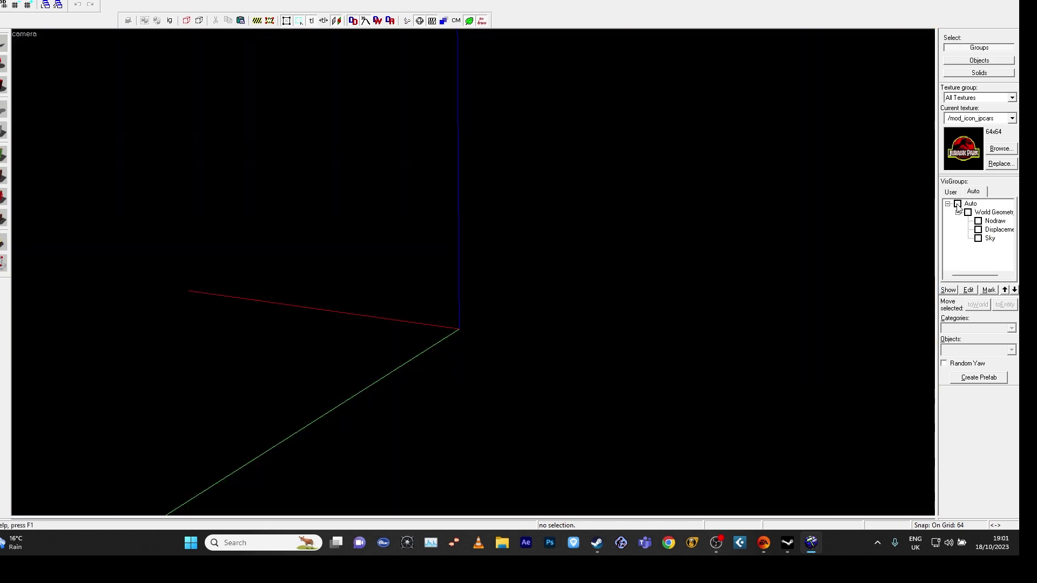
pyautogui.click(978, 222)
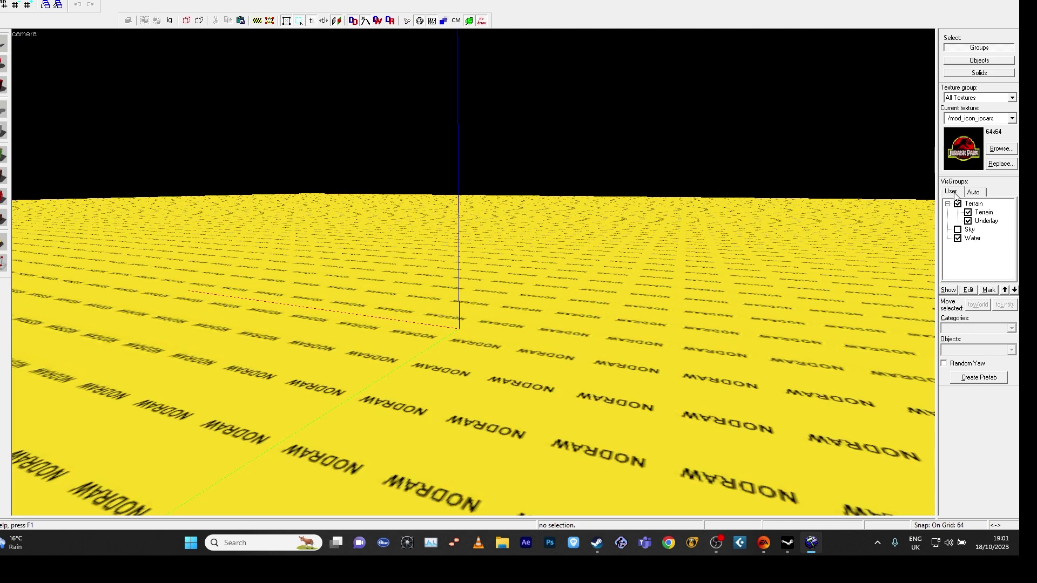
pyautogui.click(958, 205)
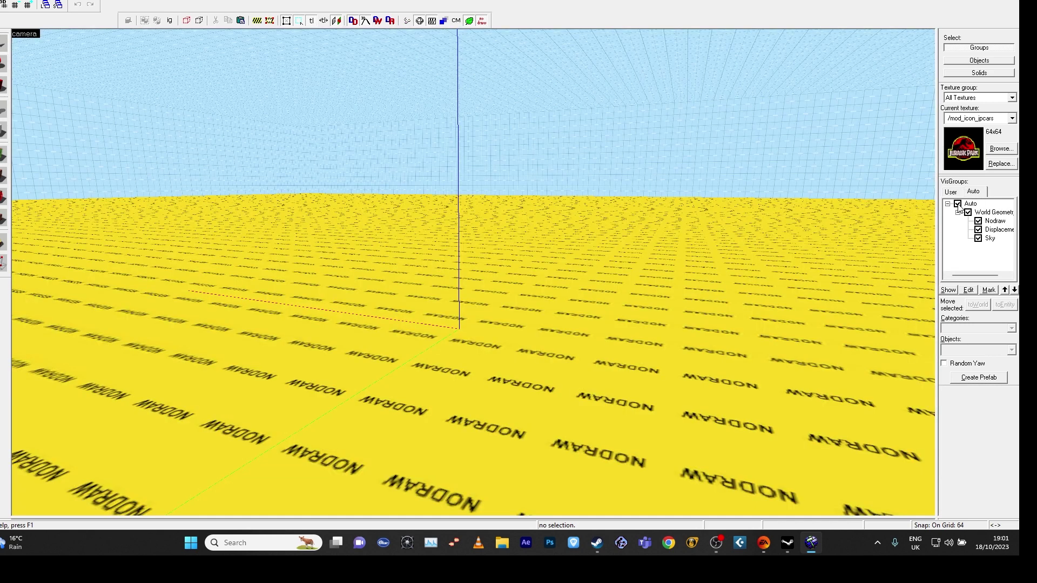
# - Hide the Sky and Water user visgroups, keeping the Terrain visgroup with its Terrain and Underlay children shown
pyautogui.click(951, 194)
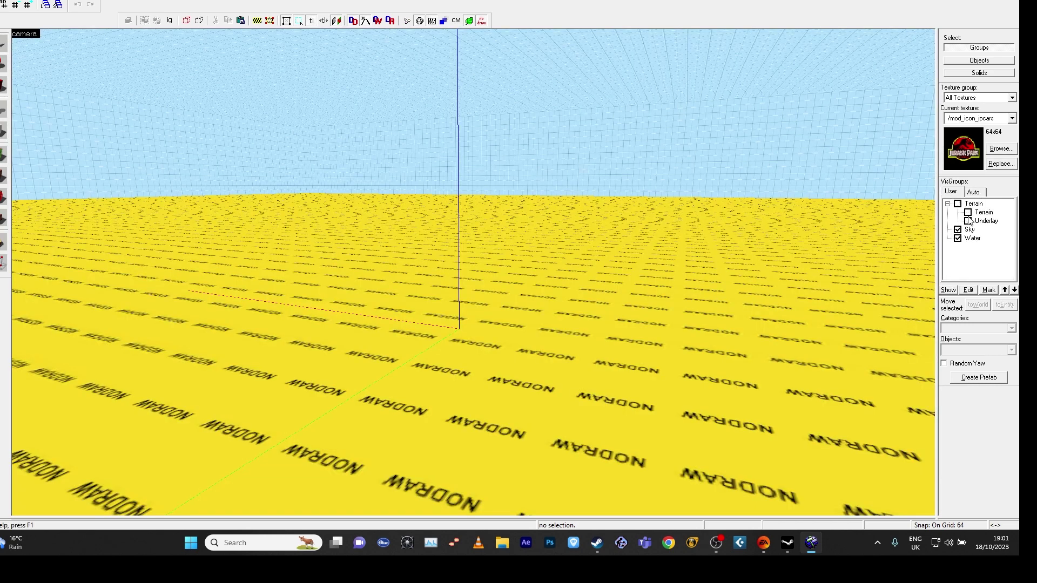
pyautogui.click(958, 229)
pyautogui.click(959, 238)
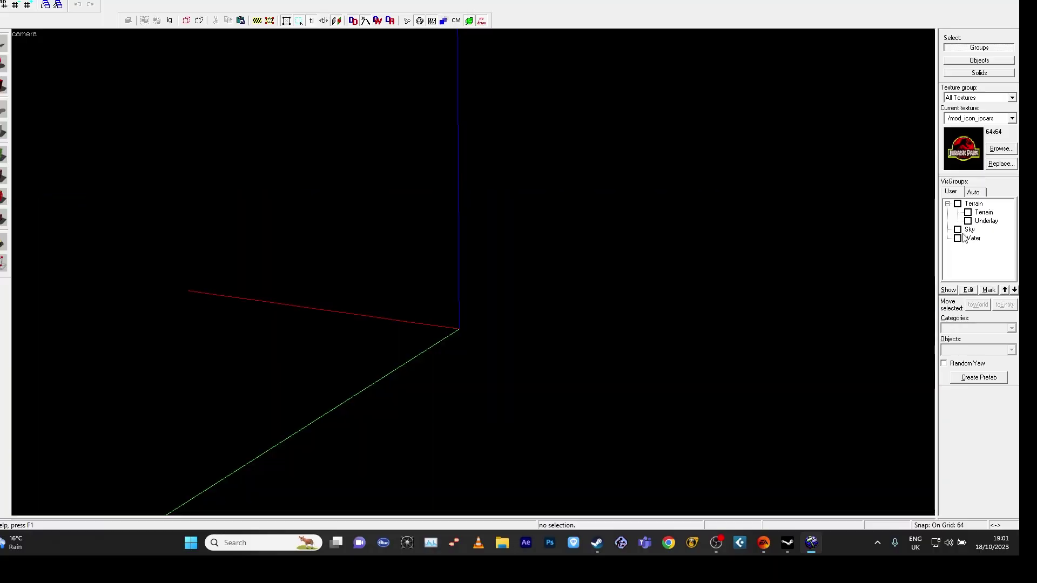
pyautogui.click(958, 205)
pyautogui.press('z')
pyautogui.press('s')
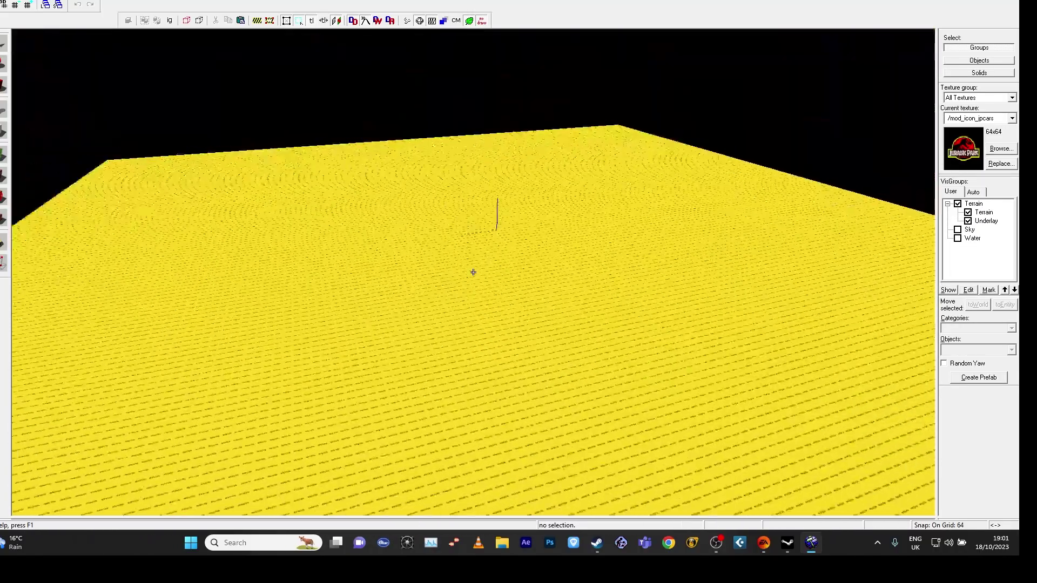
# - Select the ground slab group, examine it from above and along its edge, and clear the selection
pyautogui.click(473, 272)
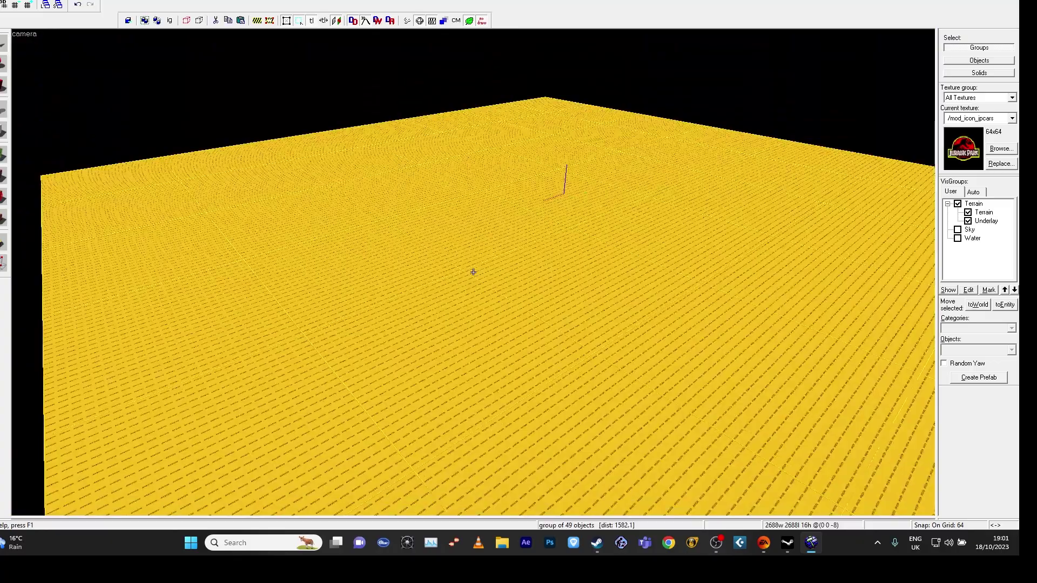
pyautogui.press('a')
pyautogui.press('w')
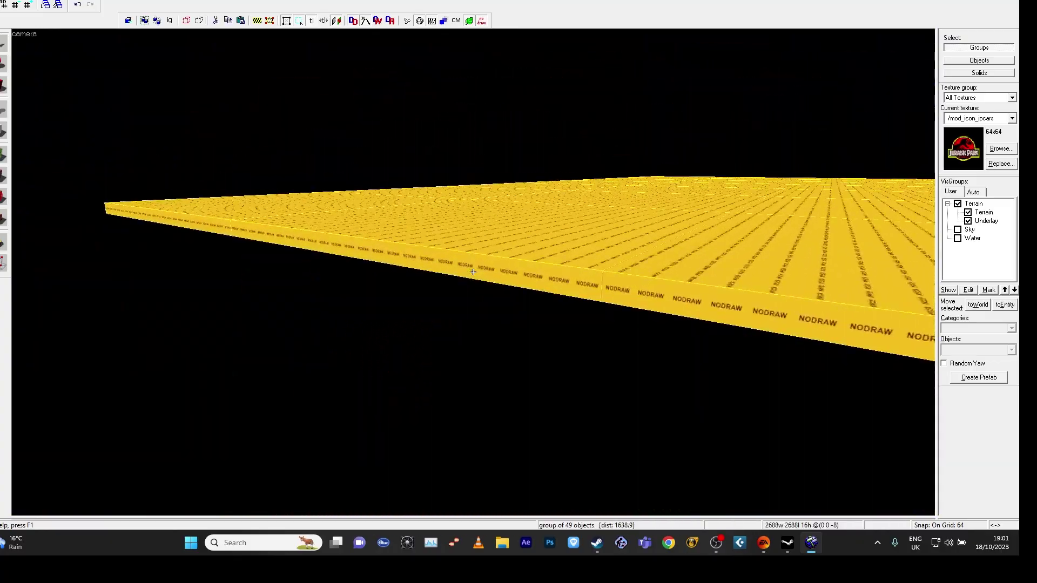
pyautogui.press('z')
pyautogui.press('w')
pyautogui.press('z')
pyautogui.press('Escape')
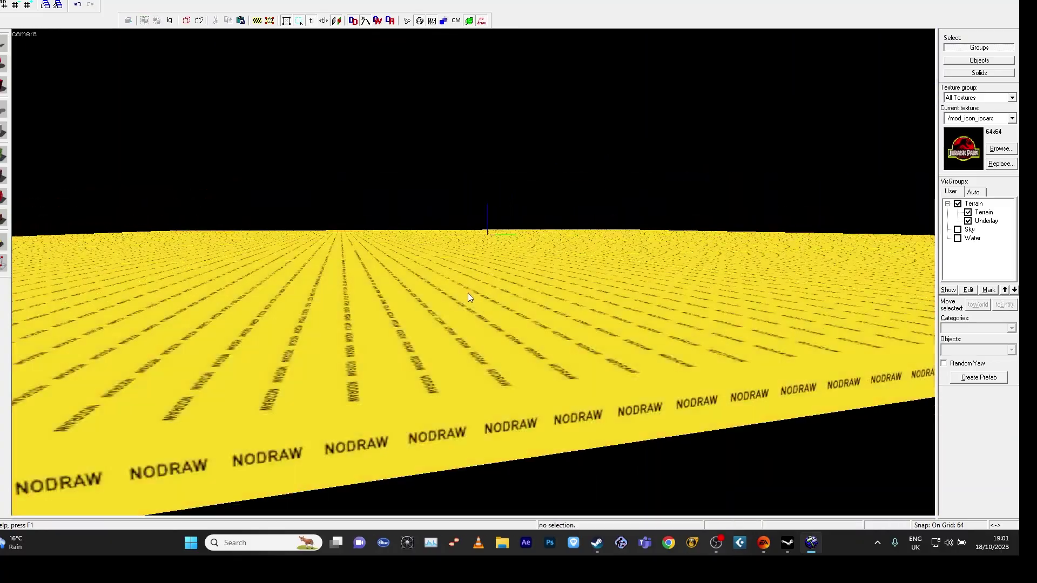
pyautogui.press('z')
pyautogui.press('s')
pyautogui.press('w')
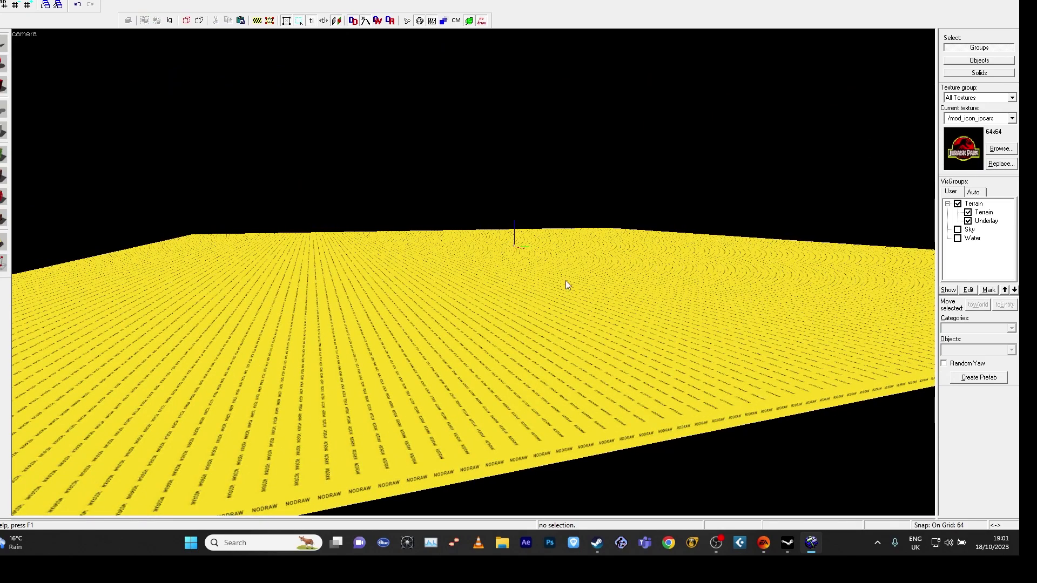
pyautogui.press('w')
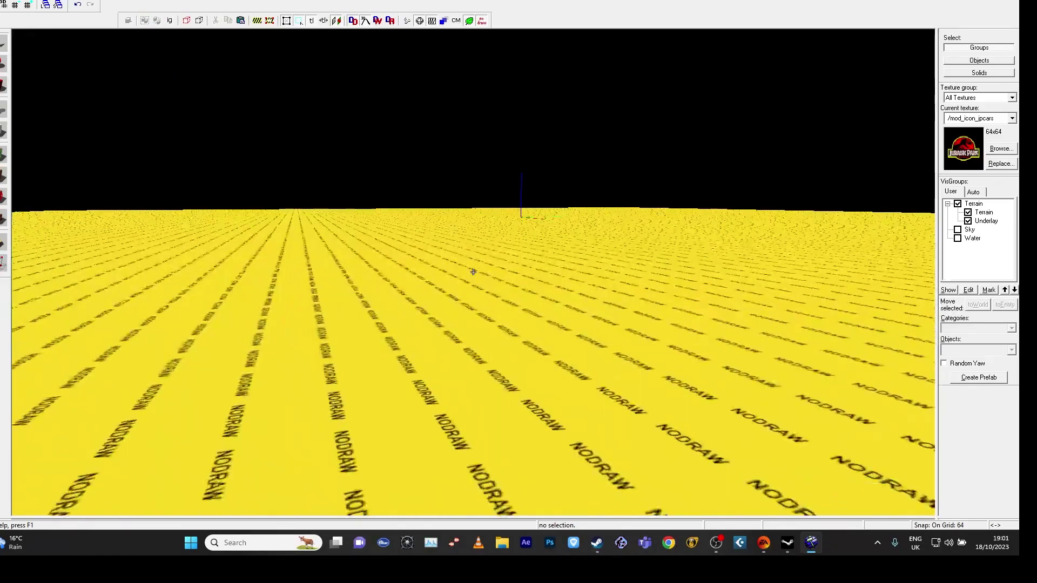
# - Select the whole ground group and restore the four-viewport layout from the maximized camera view
pyautogui.click(482, 315)
pyautogui.press('z')
pyautogui.press('s')
pyautogui.press('a')
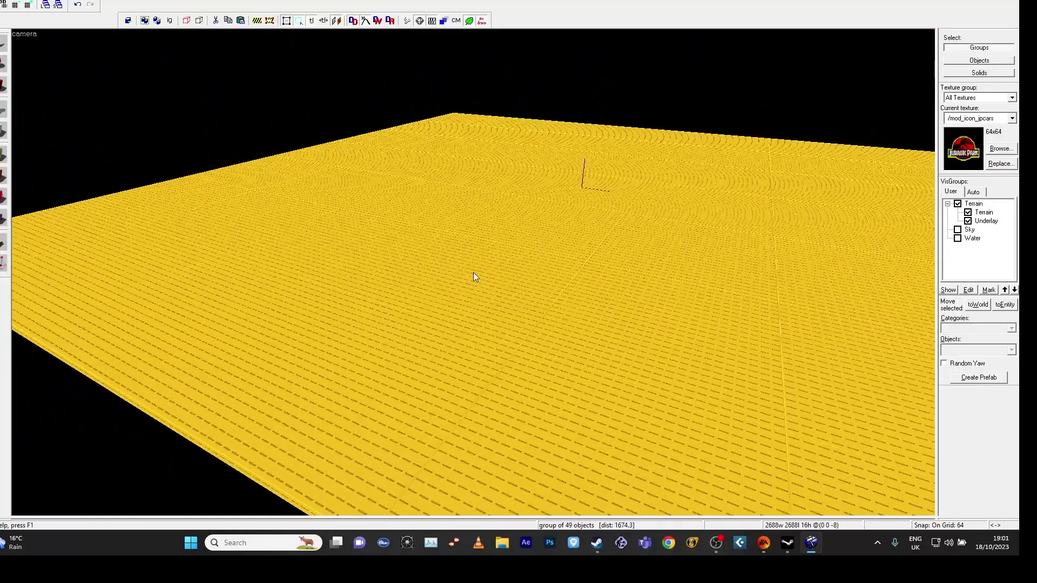
pyautogui.press('z')
pyautogui.hotkey('shift', 'z')
pyautogui.press('z')
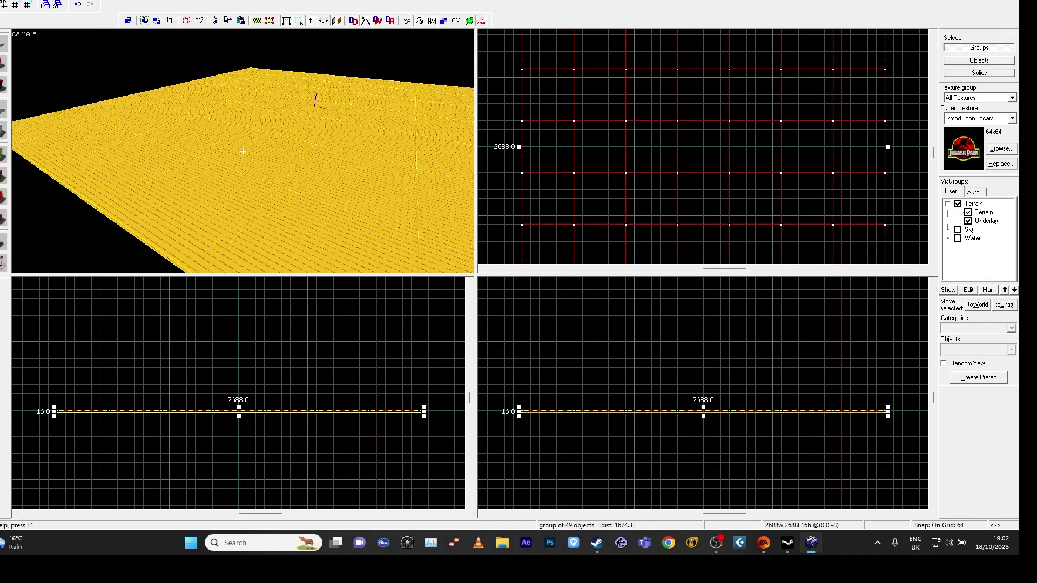
# - Hide the Underlay visgroup while keeping the child Terrain visgroup visible
pyautogui.press('w')
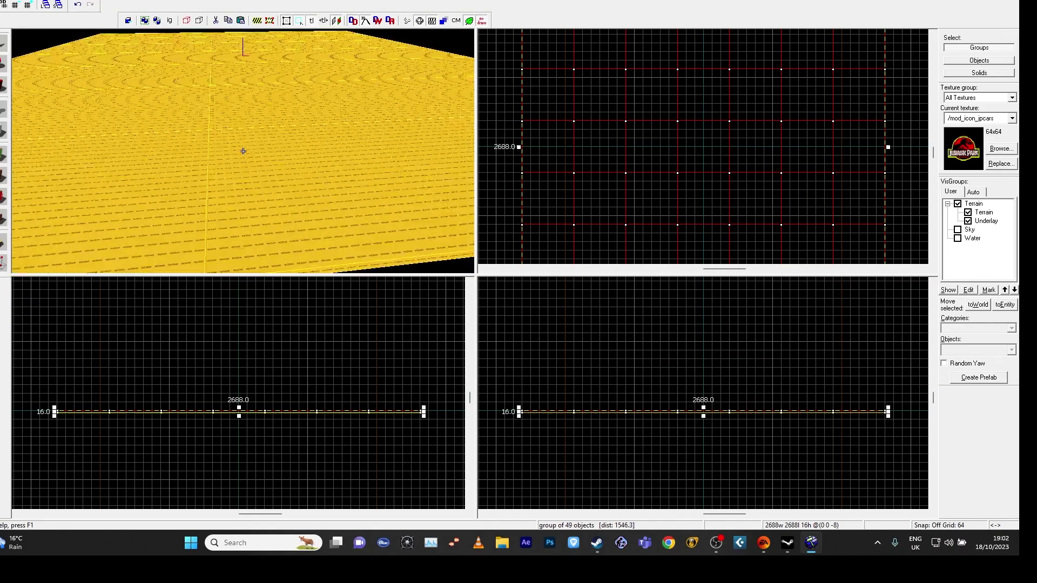
pyautogui.press('z')
pyautogui.scroll(-4, 662, 165)
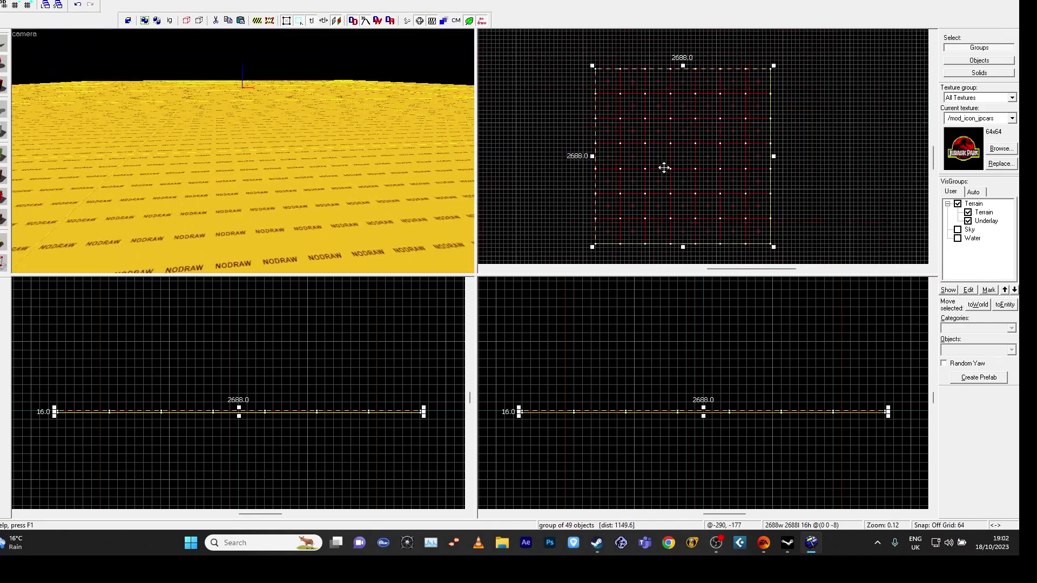
pyautogui.scroll(2, 661, 165)
pyautogui.press('z')
pyautogui.press('s')
pyautogui.press('z')
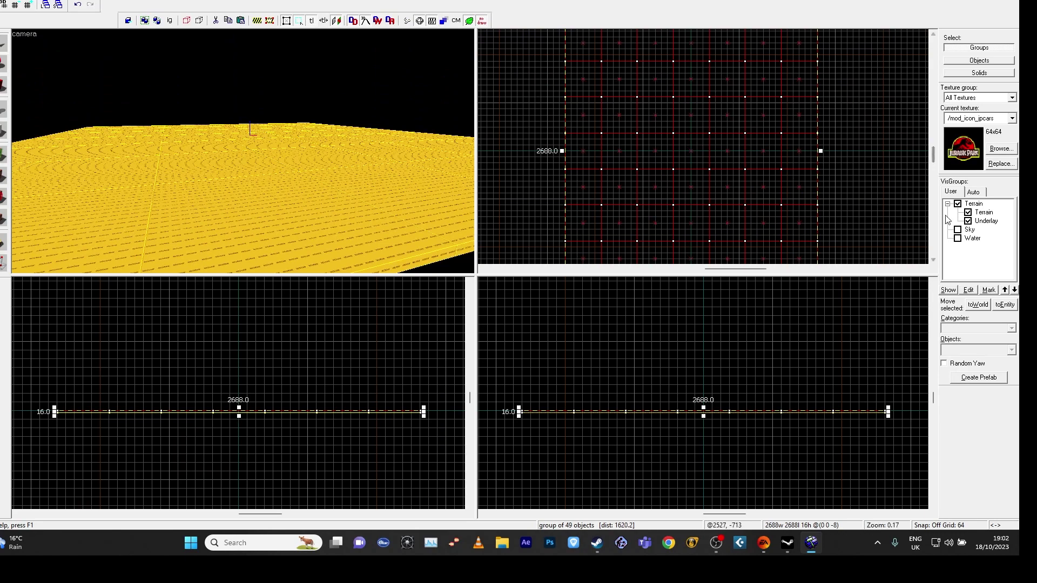
pyautogui.click(968, 221)
pyautogui.click(968, 213)
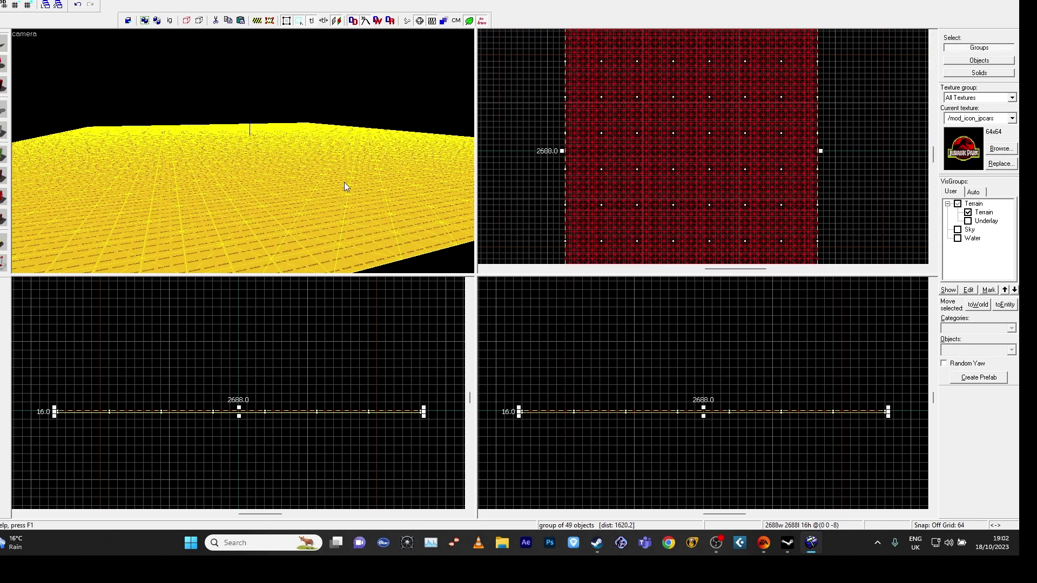
# - Examine the displacement grid of the terrain up close in the camera view and in the top view
pyautogui.scroll(-2, 243, 151)
pyautogui.press('w')
pyautogui.press('s')
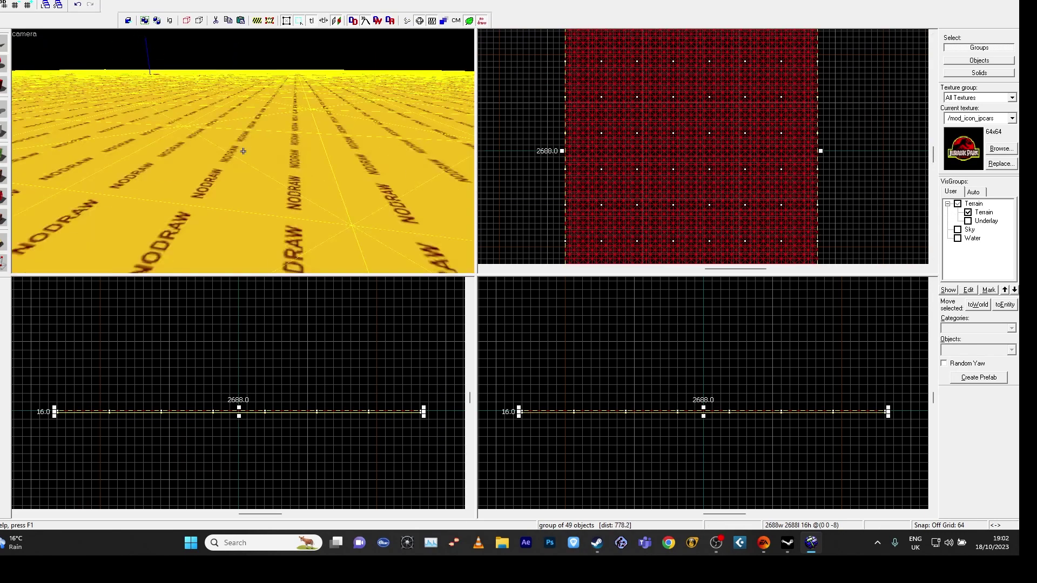
pyautogui.press('a')
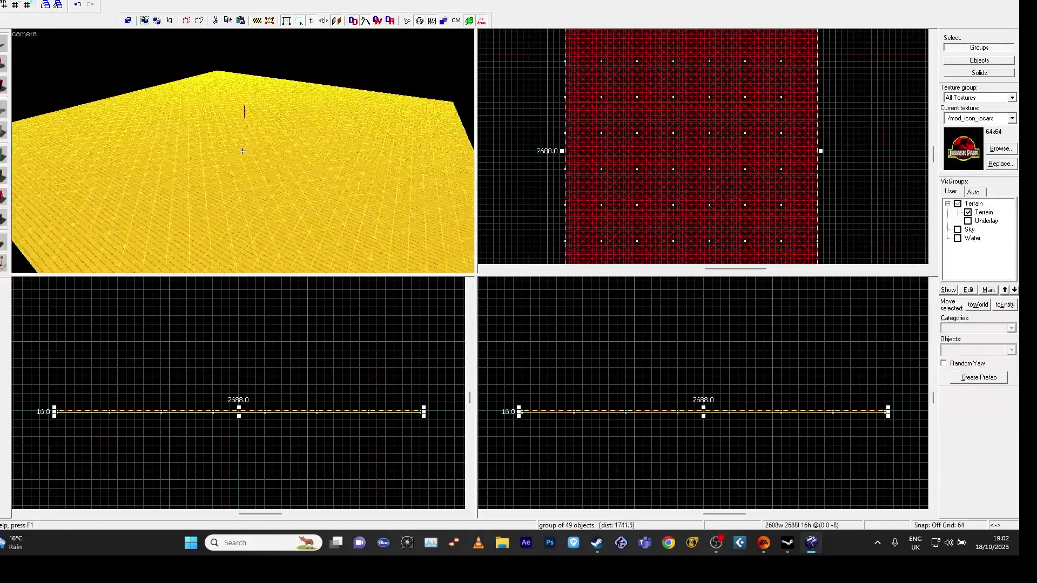
pyautogui.scroll(5, 243, 151)
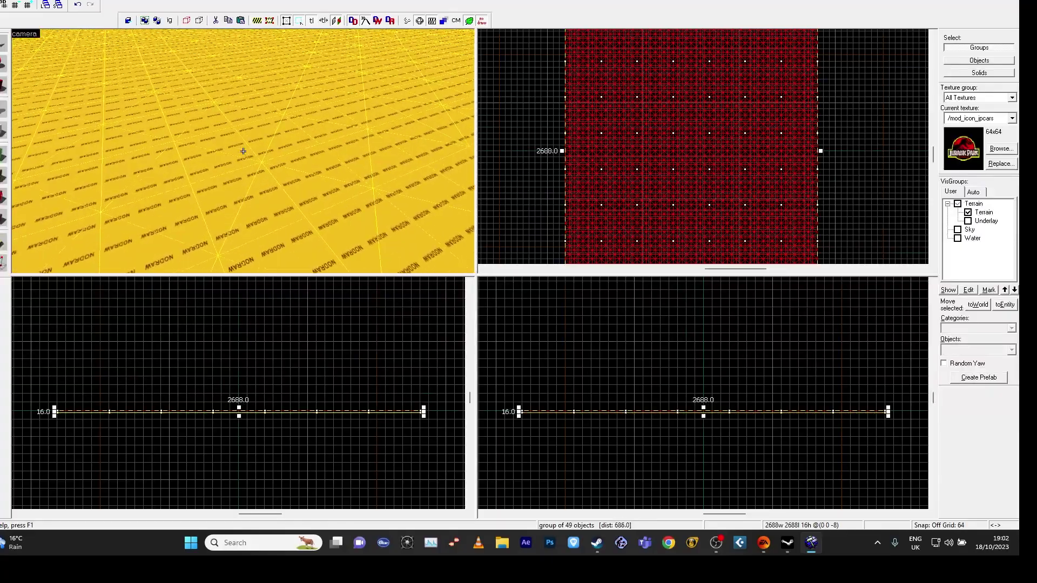
pyautogui.scroll(2, 243, 151)
pyautogui.scroll(8, 579, 152)
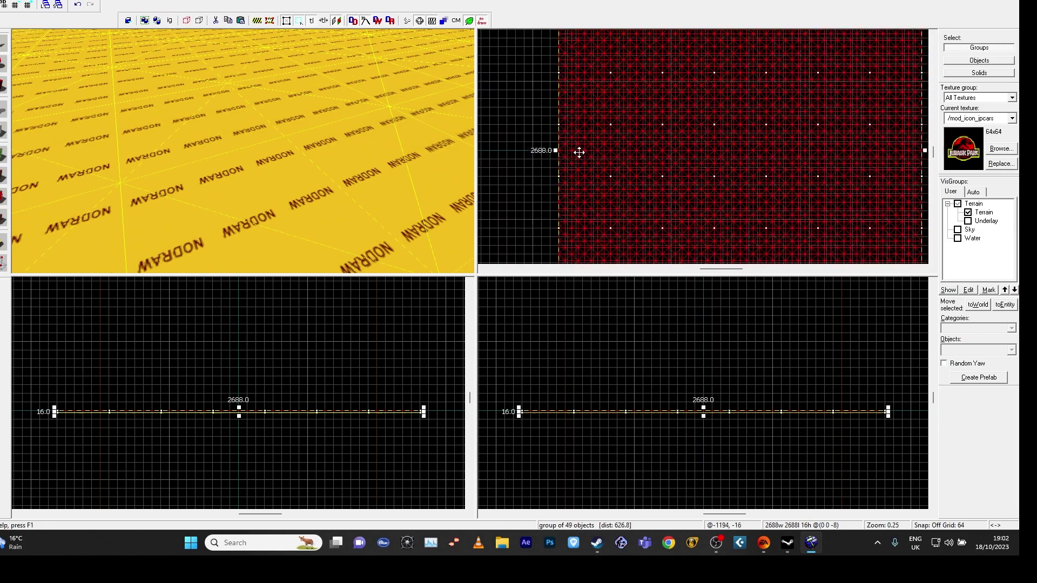
pyautogui.scroll(-6, 618, 161)
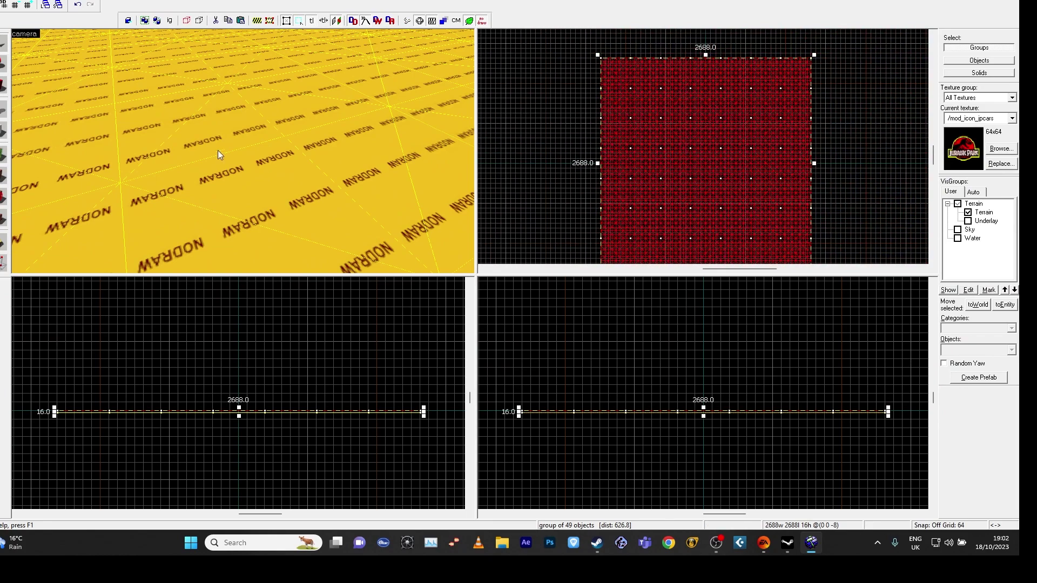
pyautogui.scroll(-4, 243, 151)
pyautogui.scroll(-1, 243, 152)
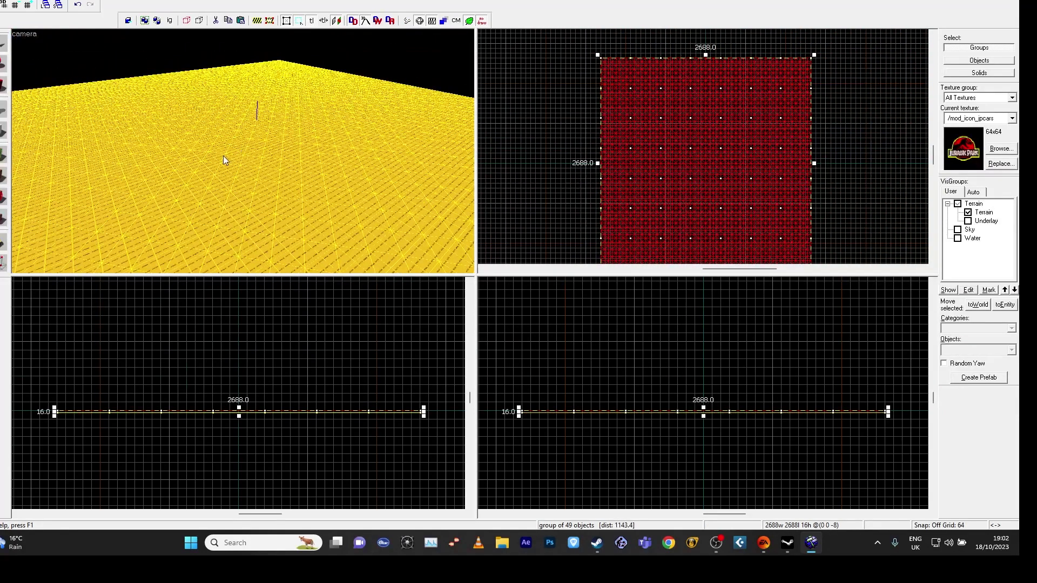
# - Open displacement Paint Geometry from the Face Edit Sheet for the selected ground and set distance 15 and radius 415
pyautogui.hotkey('shift', 'a')
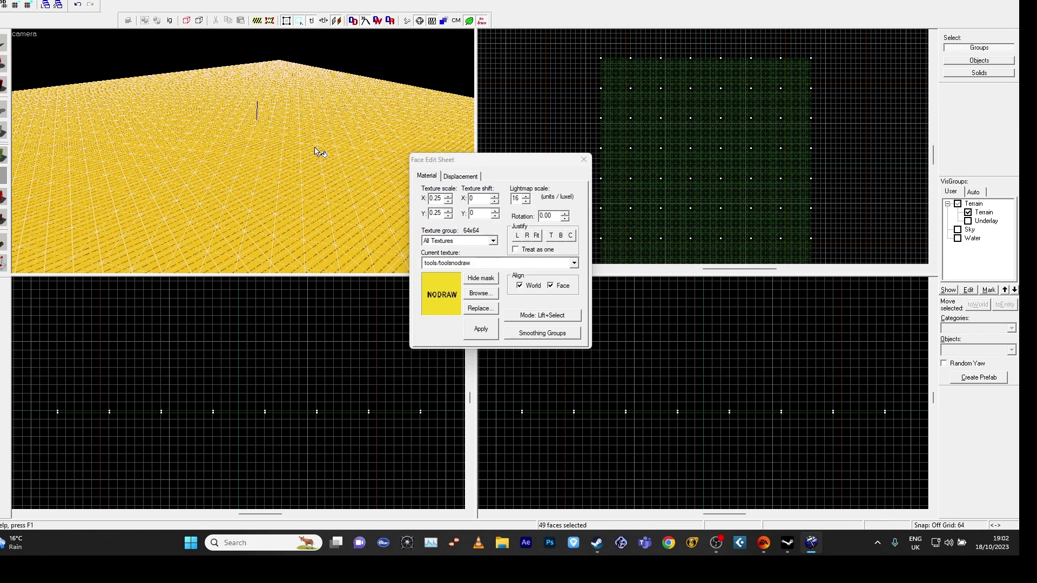
pyautogui.click(460, 178)
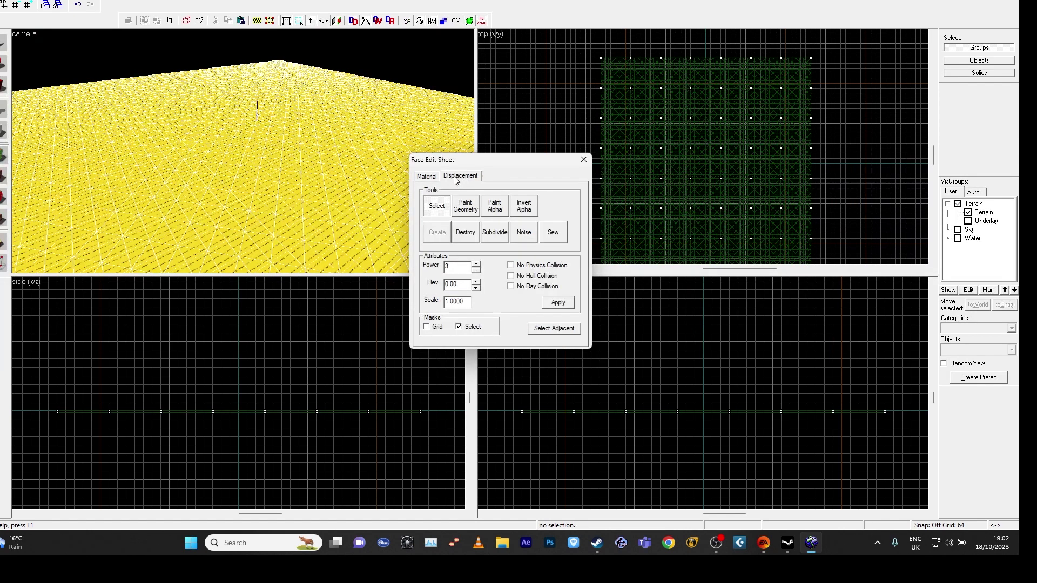
pyautogui.click(465, 207)
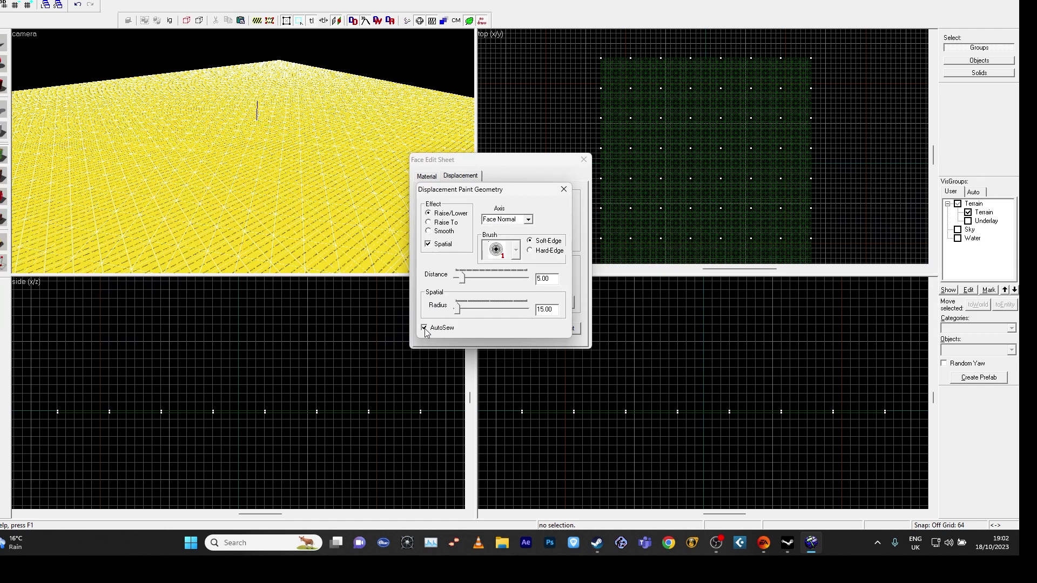
pyautogui.click(461, 280)
pyautogui.moveTo(465, 279)
pyautogui.mouseDown()
pyautogui.moveTo(474, 278)
pyautogui.moveTo(467, 307)
pyautogui.moveTo(497, 307)
pyautogui.moveTo(484, 308)
pyautogui.mouseUp()
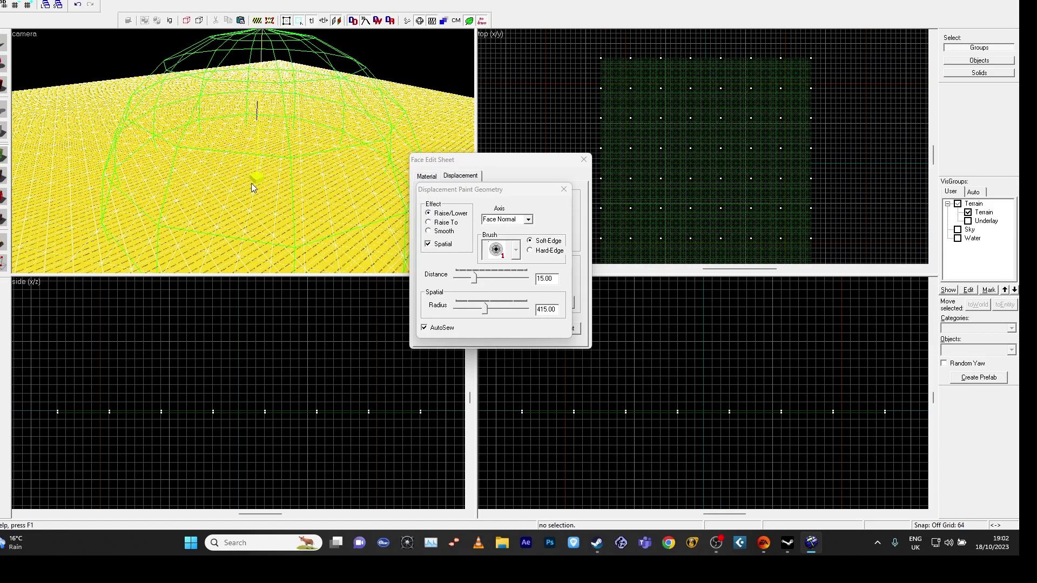
# - Examine the paint brush's spherical range over the terrain from several angles in the maximized camera view
pyautogui.hotkey('shift', 'z')
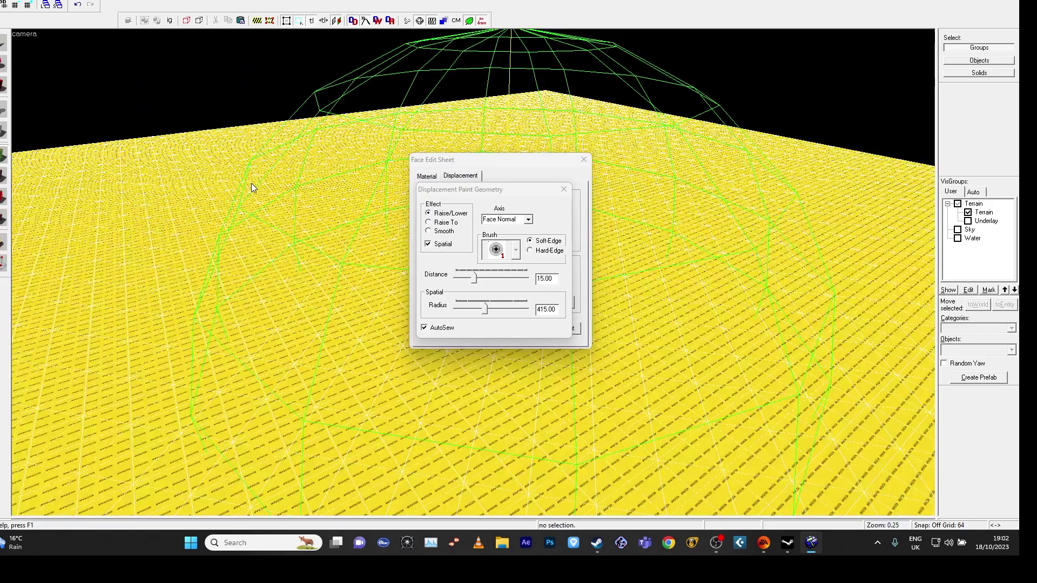
pyautogui.press('z')
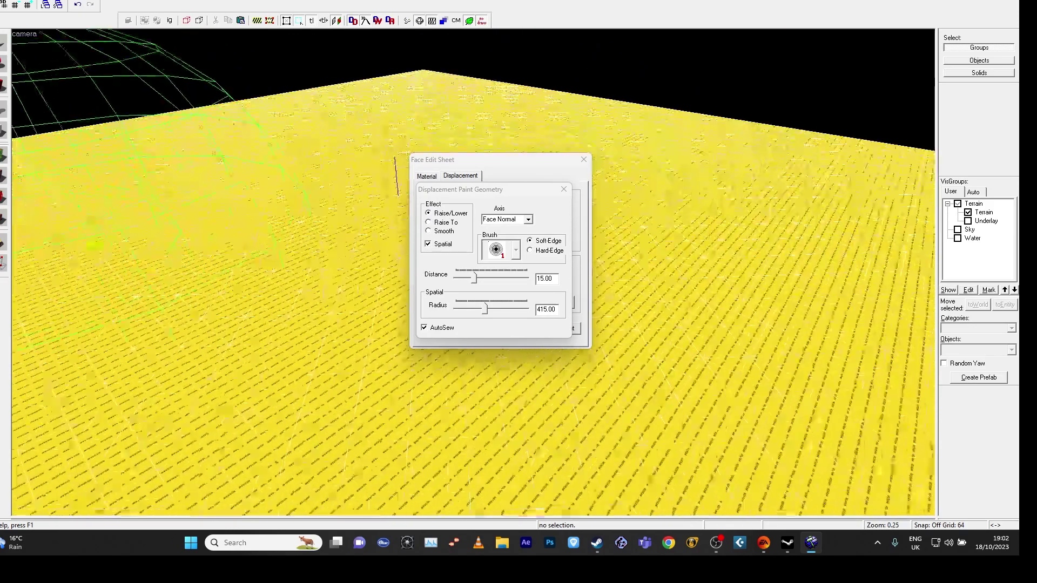
pyautogui.press('s')
pyautogui.press('w')
pyautogui.press('d')
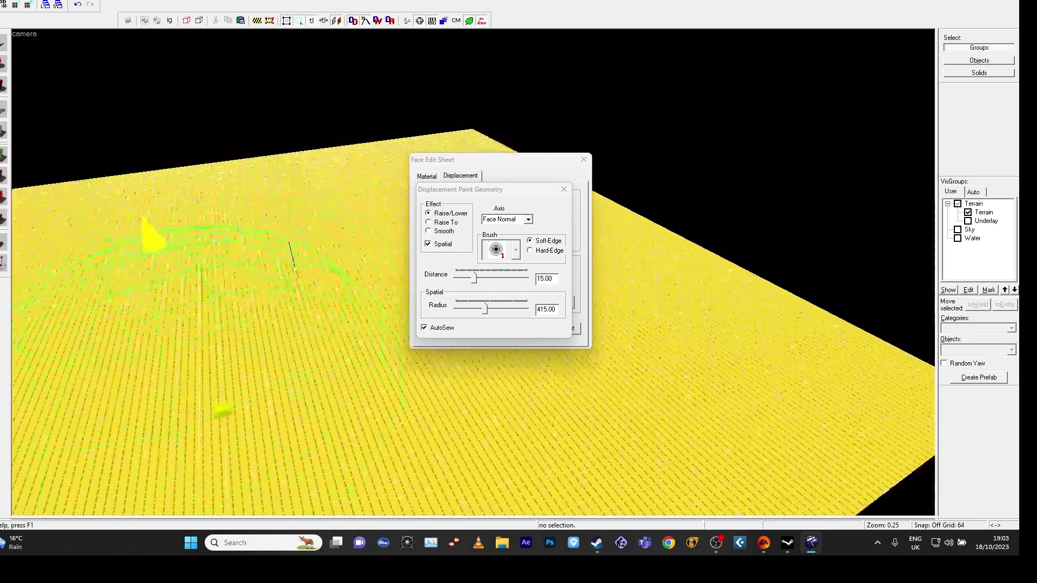
pyautogui.press('a')
pyautogui.hotkey('shift', 'z')
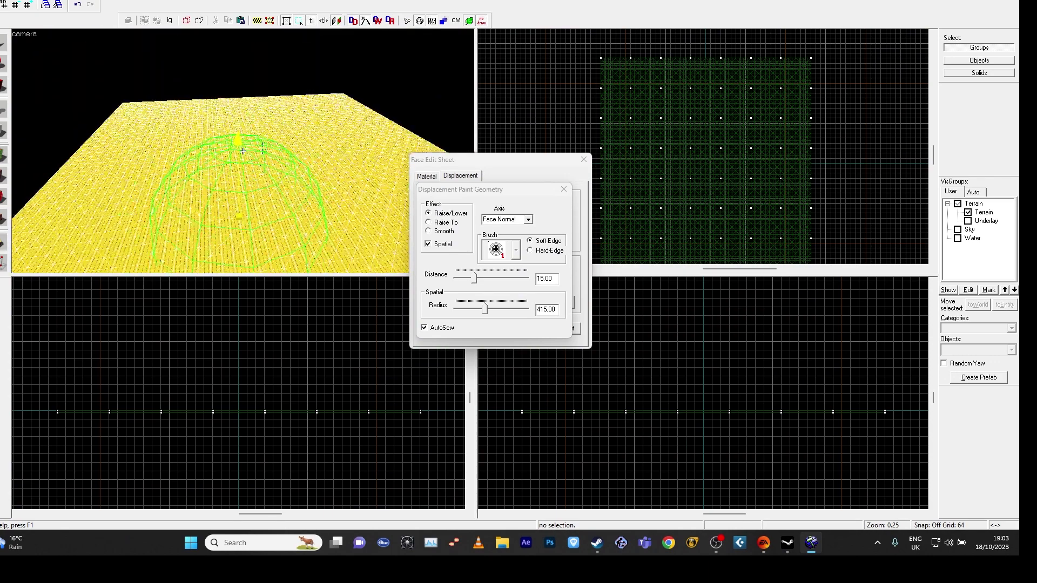
pyautogui.hotkey('shift', 'z')
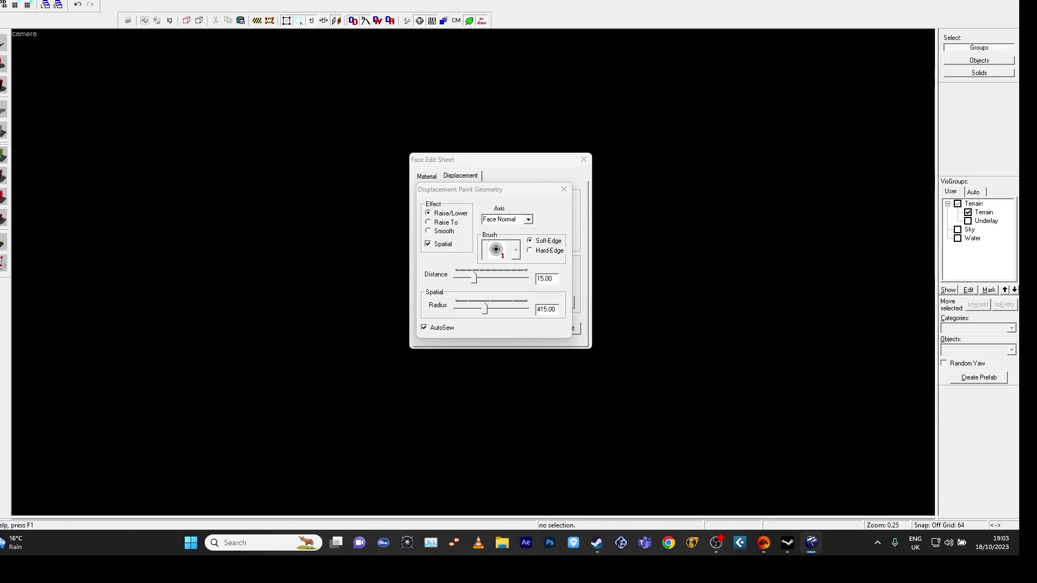
# - Try raising hills across the terrain with a Paint Geometry stroke in the four-view layout and undo the stroke
pyautogui.hotkey('shift', 'z')
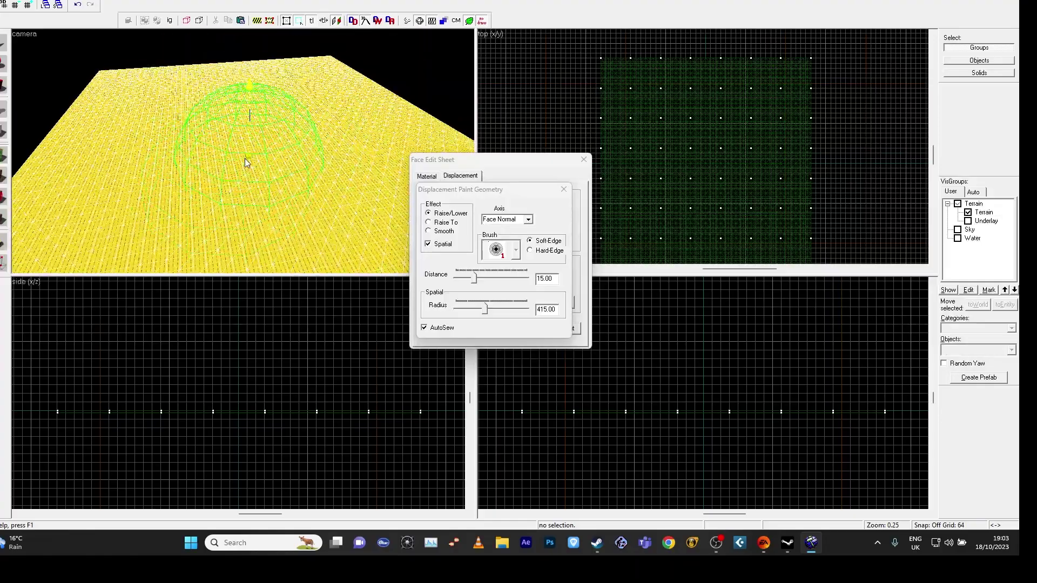
pyautogui.press('w')
pyautogui.press('a')
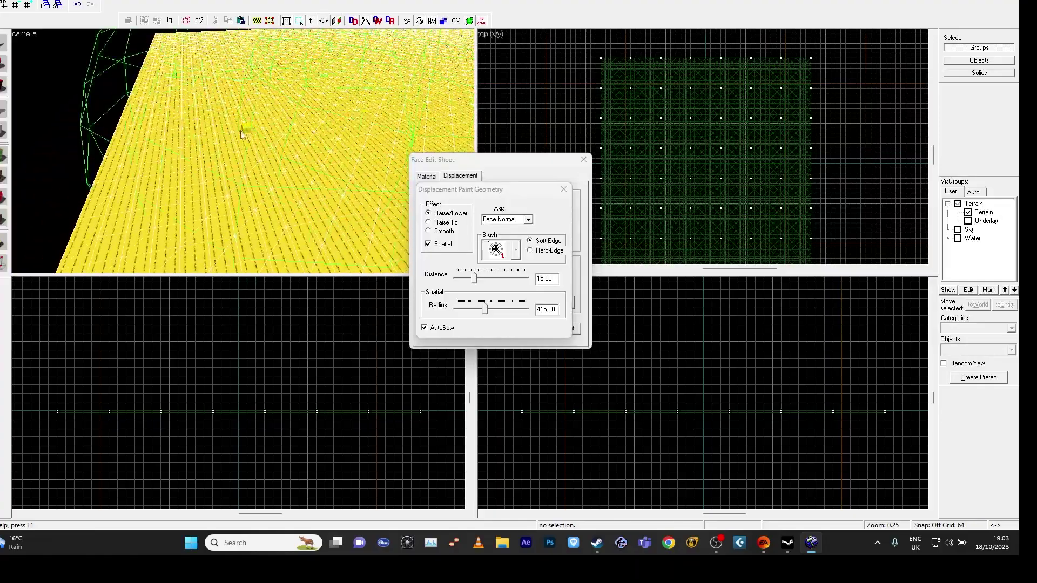
pyautogui.press('z')
pyautogui.press('z')
pyautogui.moveTo(286, 117)
pyautogui.mouseDown()
pyautogui.moveTo(304, 109)
pyautogui.moveTo(137, 132)
pyautogui.moveTo(336, 132)
pyautogui.moveTo(245, 69)
pyautogui.moveTo(116, 111)
pyautogui.mouseUp()
pyautogui.press('z')
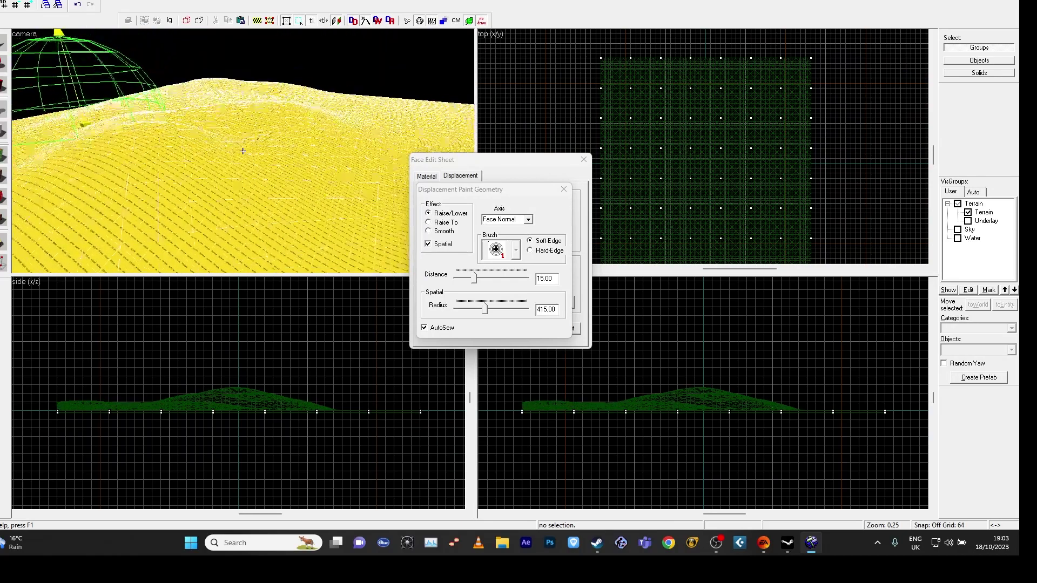
pyautogui.press('a')
pyautogui.press('z')
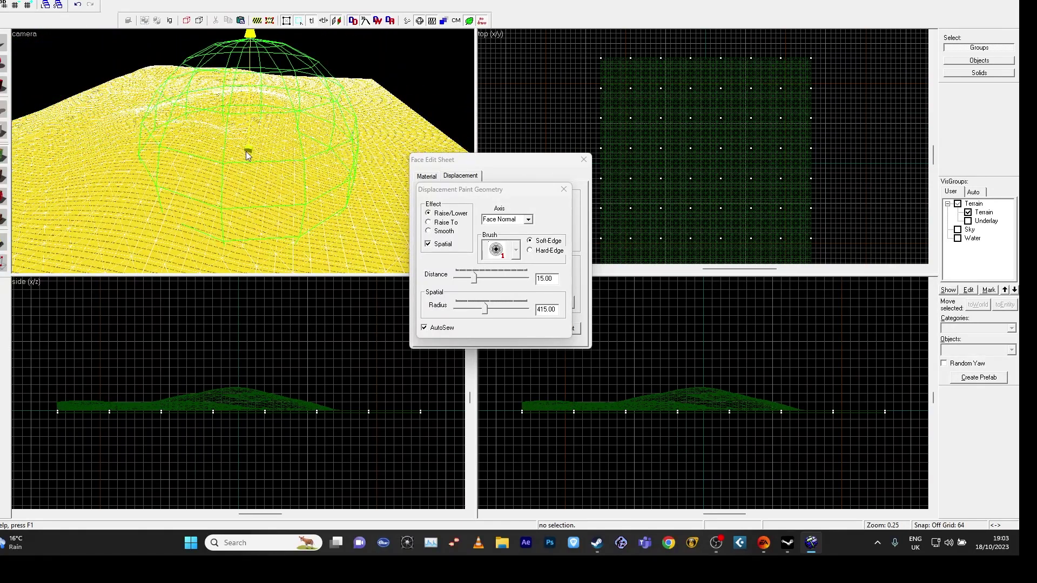
pyautogui.hotkey('ctrl', 'z')
# - Maximize the camera view and move the Face Edit Sheet and Displacement Paint Geometry windows clear of the terrain
pyautogui.hotkey('shift', 'z')
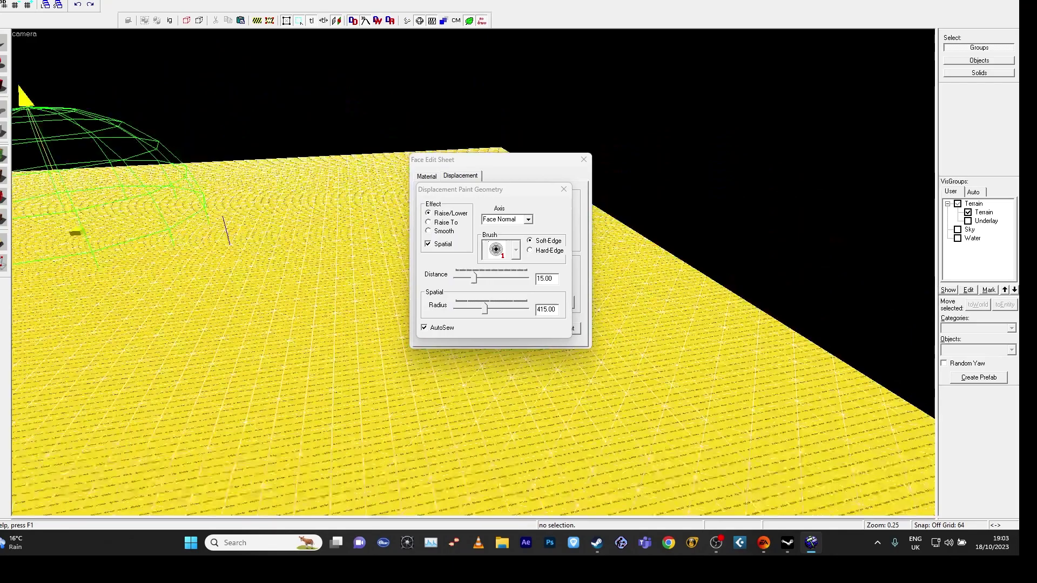
pyautogui.press('z')
pyautogui.moveTo(486, 161); pyautogui.dragTo(674, 109)
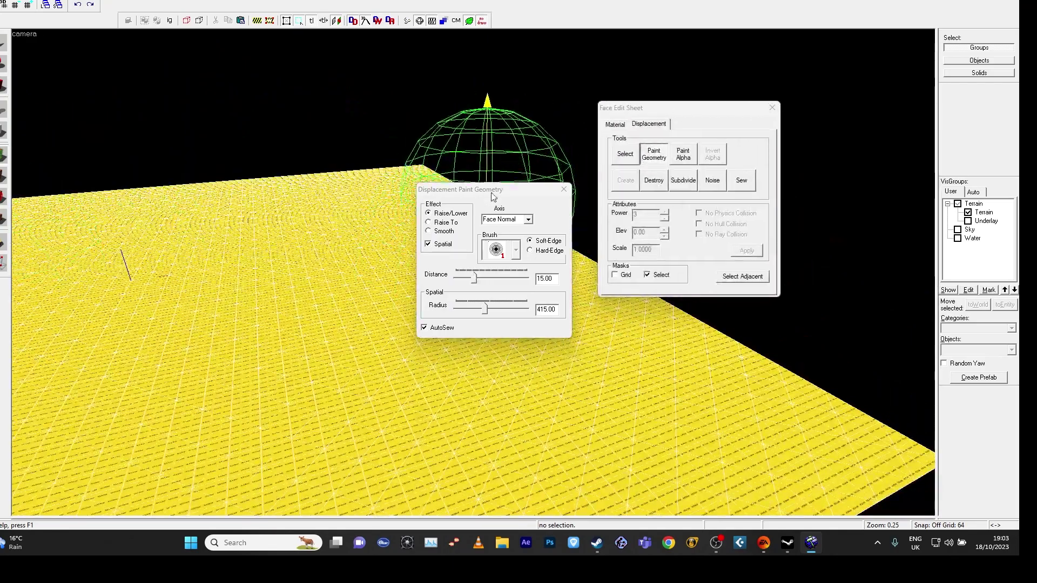
pyautogui.moveTo(491, 196); pyautogui.dragTo(691, 188)
# - Raise rolling hills around the terrain with the Raise/Lower soft-edge brush at distance 15 and radius 415
pyautogui.click(245, 185)
pyautogui.press('z')
pyautogui.press('s')
pyautogui.press('z')
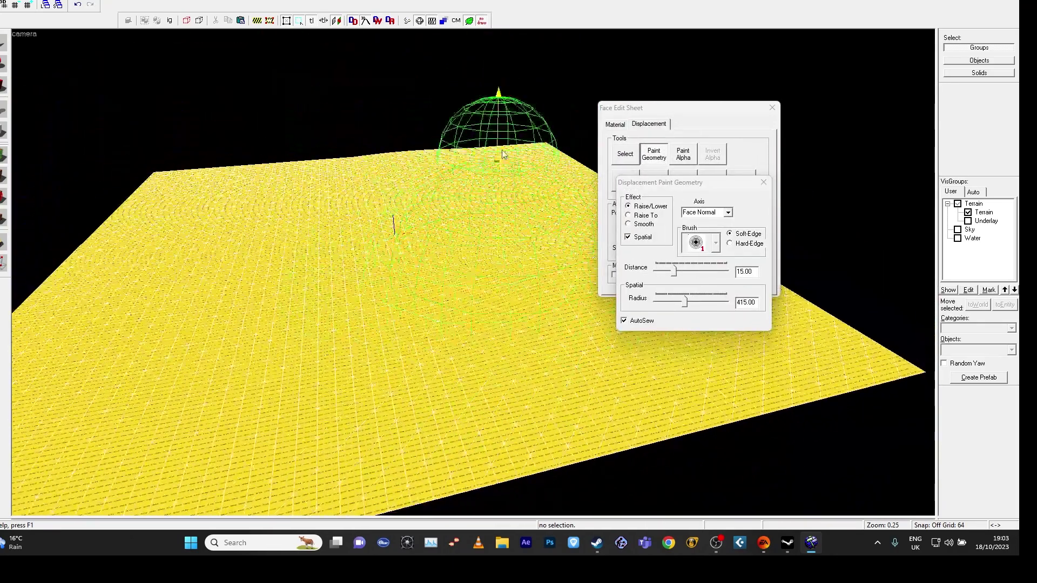
pyautogui.moveTo(502, 154)
pyautogui.mouseDown()
pyautogui.moveTo(172, 179)
pyautogui.moveTo(157, 236)
pyautogui.moveTo(518, 146)
pyautogui.moveTo(141, 213)
pyautogui.moveTo(756, 502)
pyautogui.moveTo(567, 162)
pyautogui.moveTo(486, 157)
pyautogui.moveTo(91, 214)
pyautogui.moveTo(137, 170)
pyautogui.moveTo(202, 299)
pyautogui.moveTo(444, 339)
pyautogui.moveTo(473, 272)
pyautogui.mouseUp()
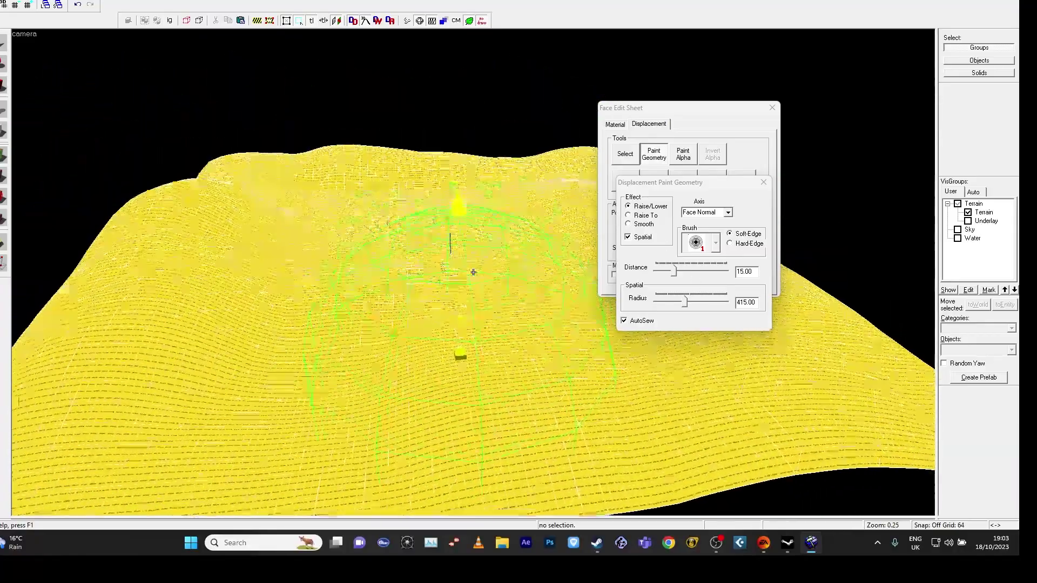
# - Browse materials for the selected terrain faces and filter the textures by "grass"
pyautogui.click(611, 124)
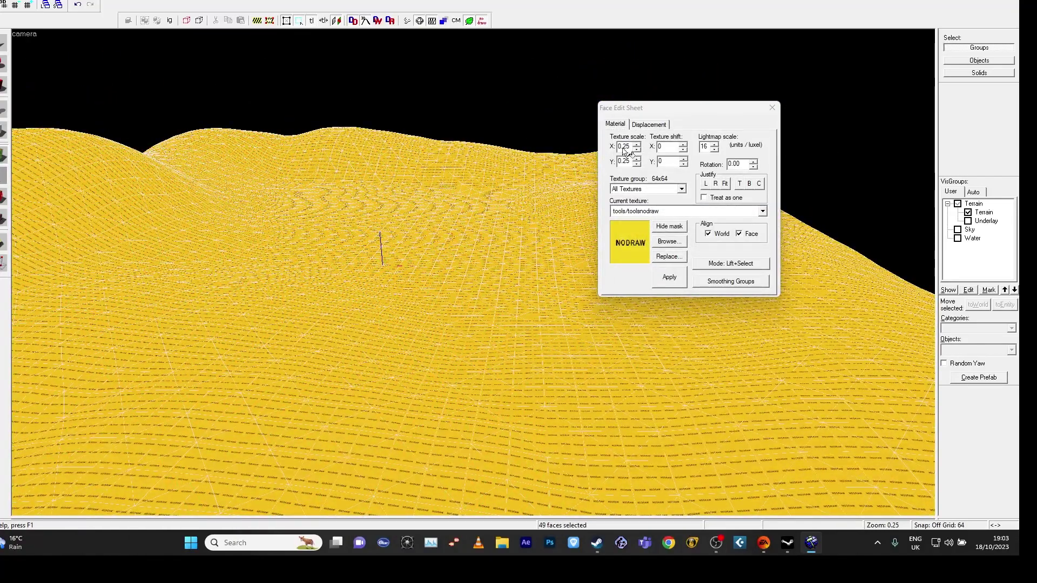
pyautogui.click(670, 242)
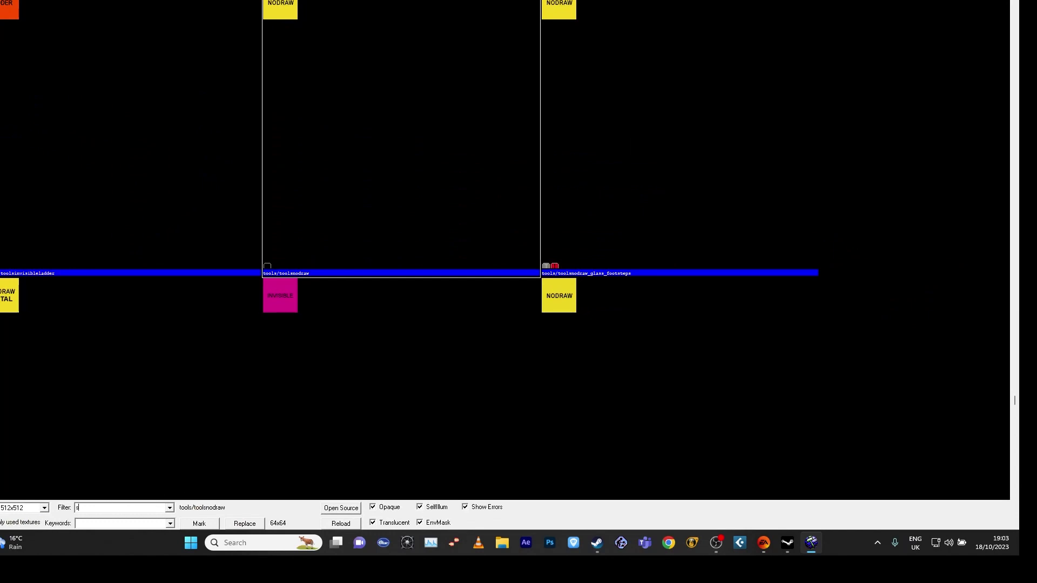
pyautogui.write('grass')
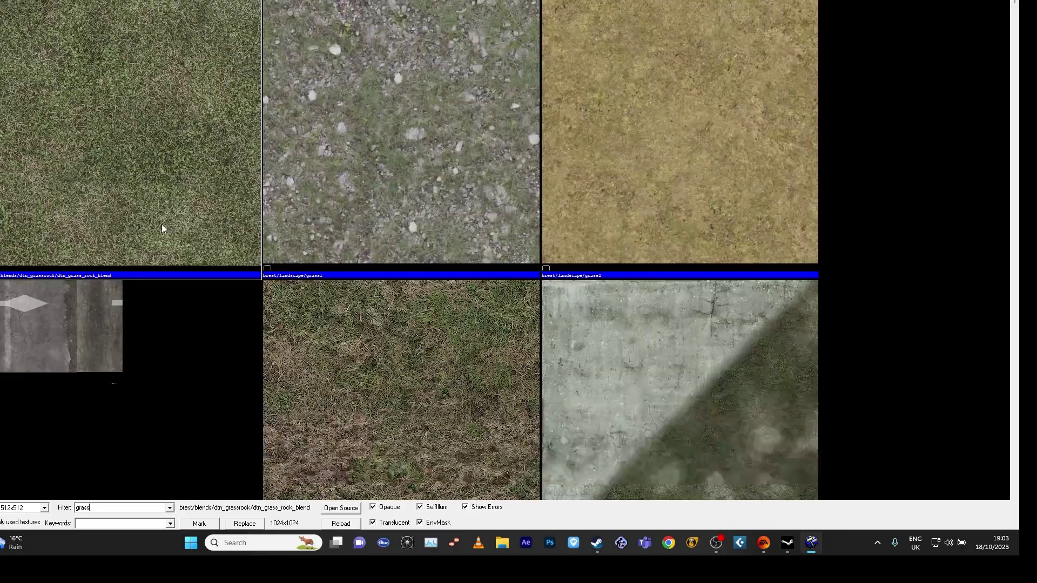
# - Apply the brest/blends/dtn_grassrock/dtn_grass_rock_blend texture to the selected terrain faces and close the Face Edit Sheet
pyautogui.doubleClick(161, 225)
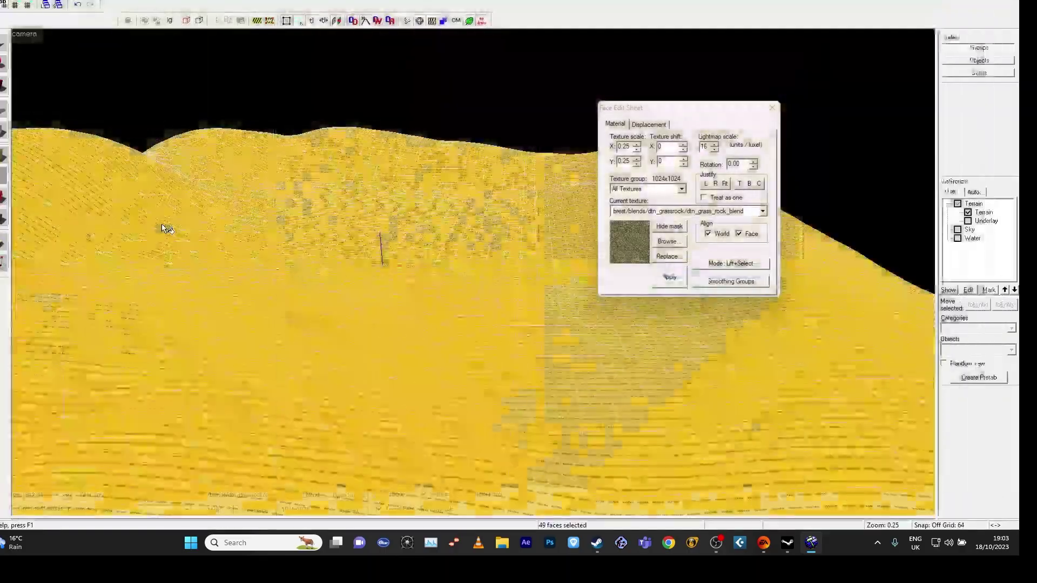
pyautogui.click(678, 280)
pyautogui.click(771, 107)
pyautogui.press('z')
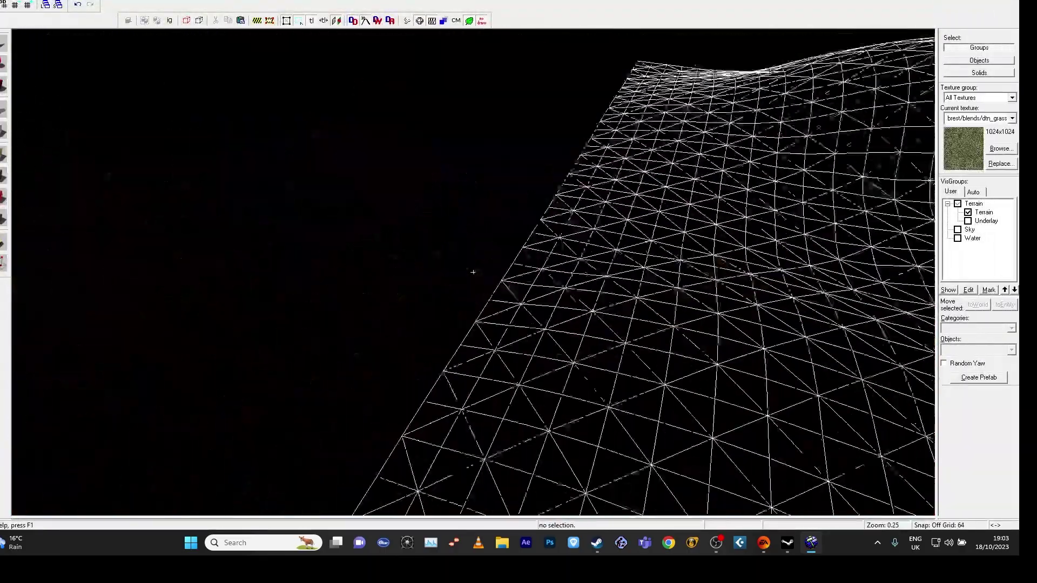
pyautogui.press('z')
# - Select the whole terrain, apply the brest/landscape/grass1 texture to its faces, and close the Face Edit Sheet
pyautogui.click(679, 309)
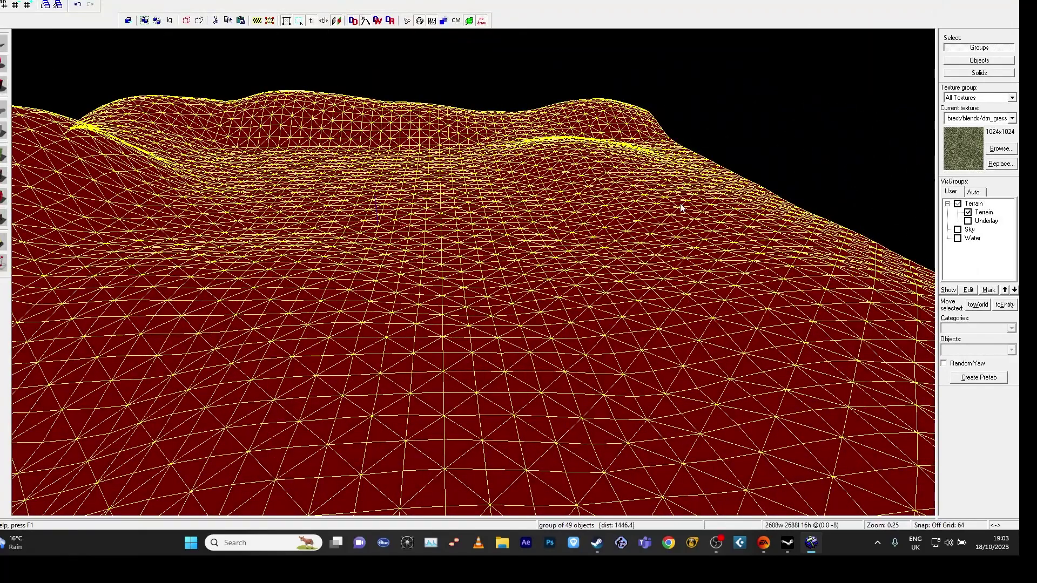
pyautogui.hotkey('shift', 'a')
pyautogui.click(670, 238)
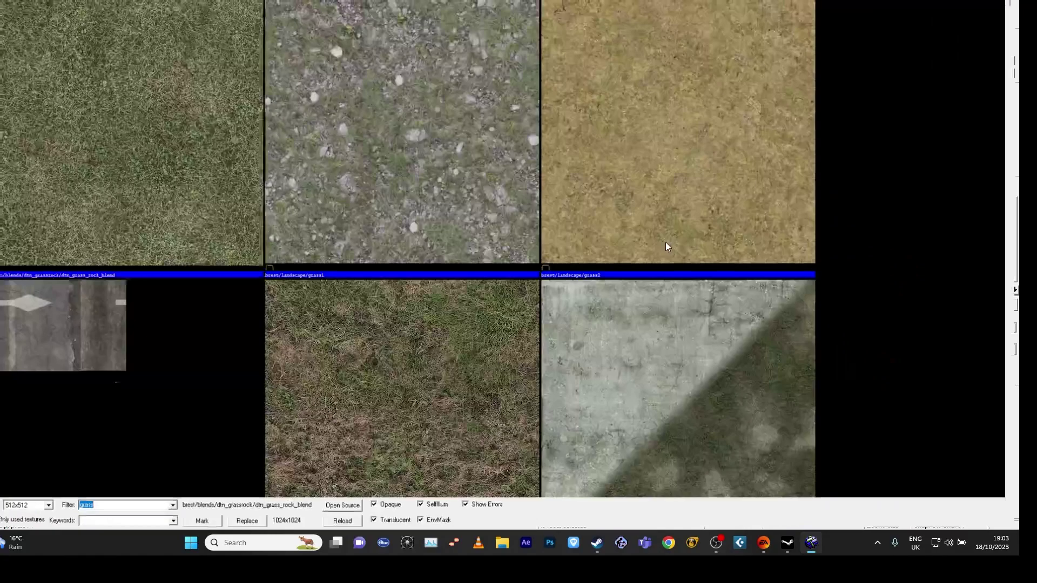
pyautogui.doubleClick(406, 183)
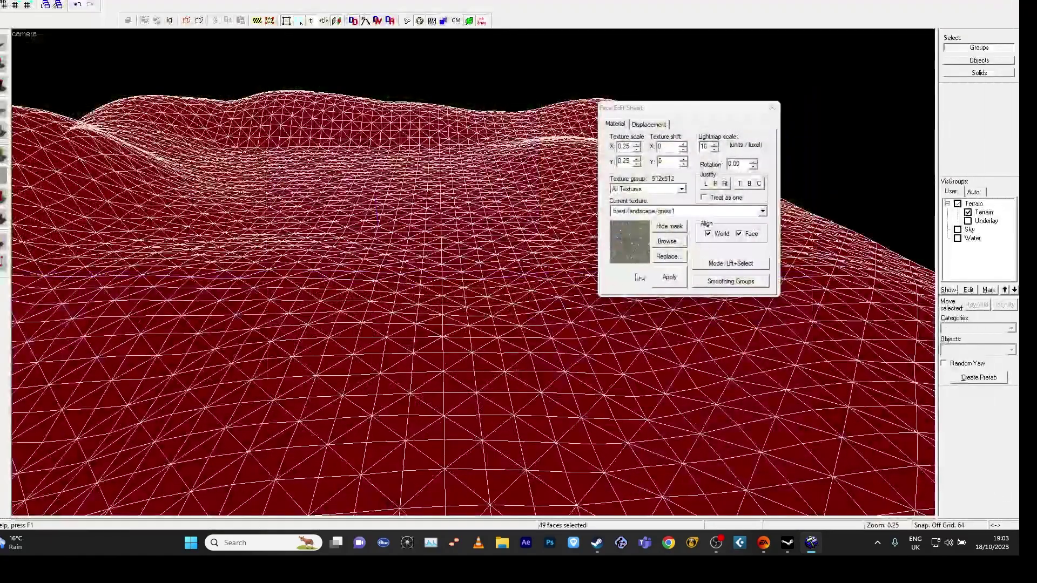
pyautogui.click(672, 278)
pyautogui.click(772, 107)
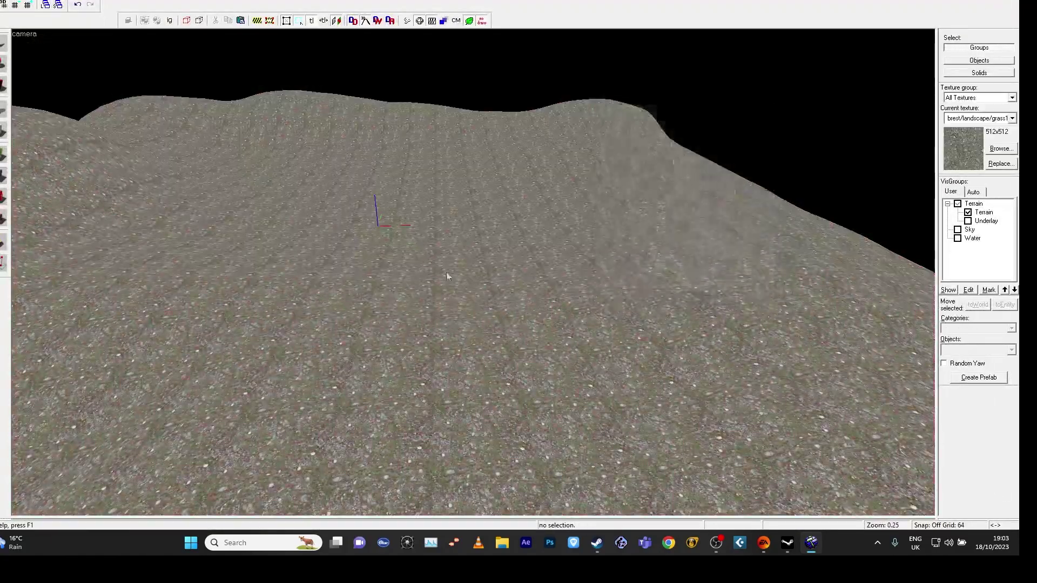
# - Examine the textured hills from near ground level and select the terrain group
pyautogui.press('z')
pyautogui.press('w')
pyautogui.press('w')
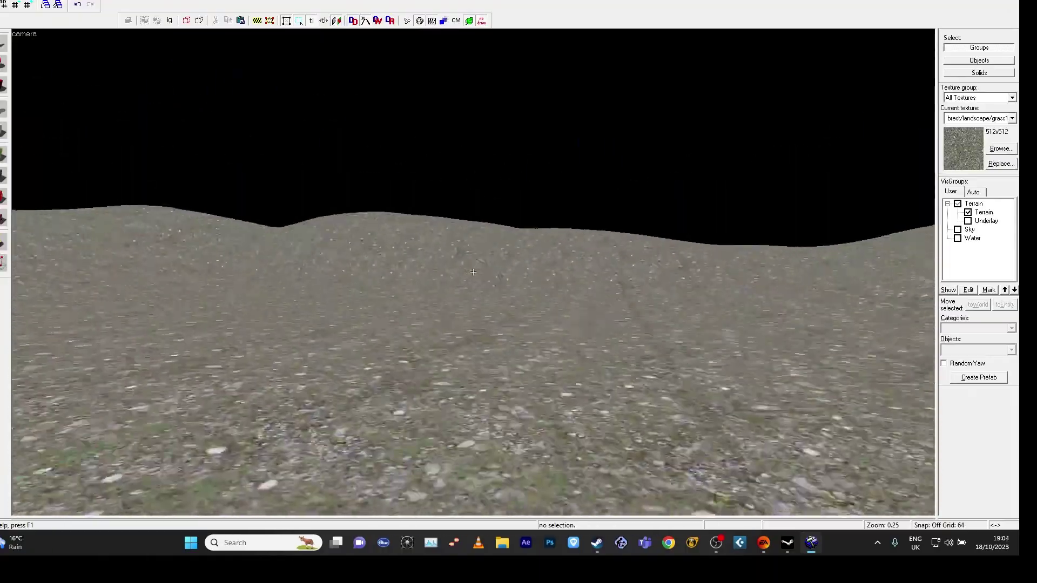
pyautogui.click(473, 272)
pyautogui.press('z')
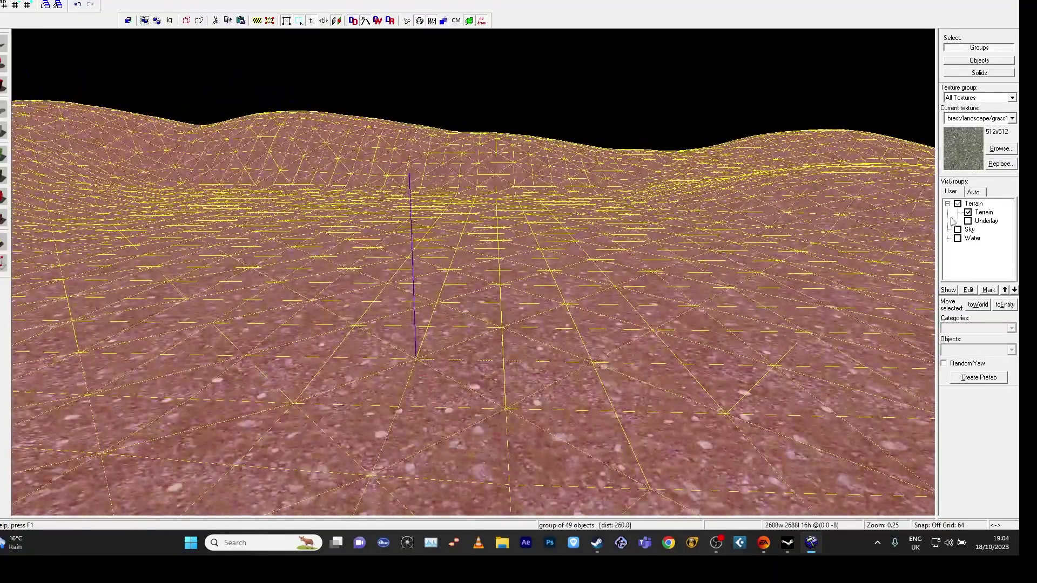
# - Show the Underlay visgroup temporarily to examine how it meets the terrain, hiding it again when done
pyautogui.click(968, 221)
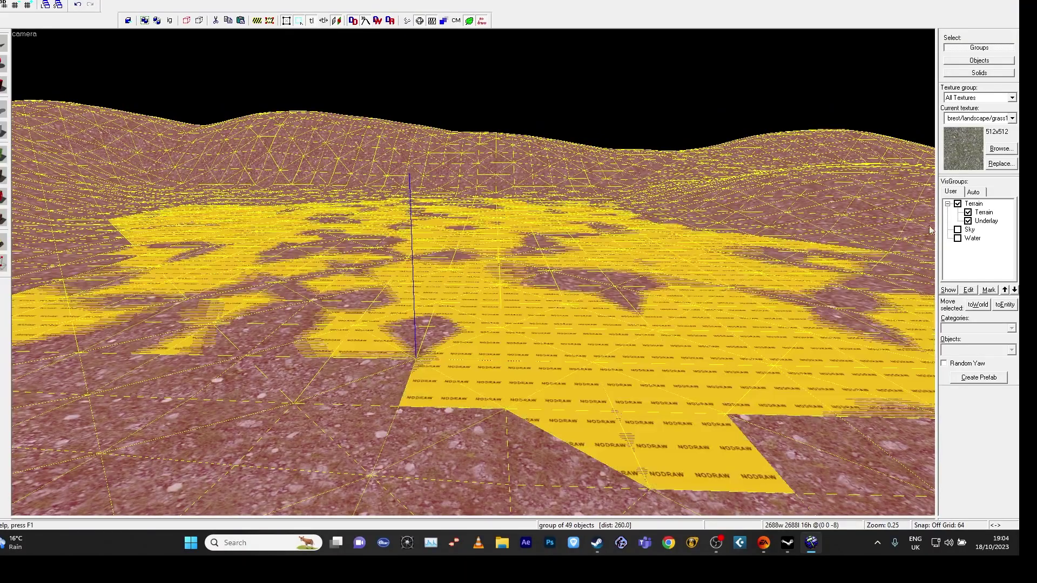
pyautogui.press('z')
pyautogui.press('w')
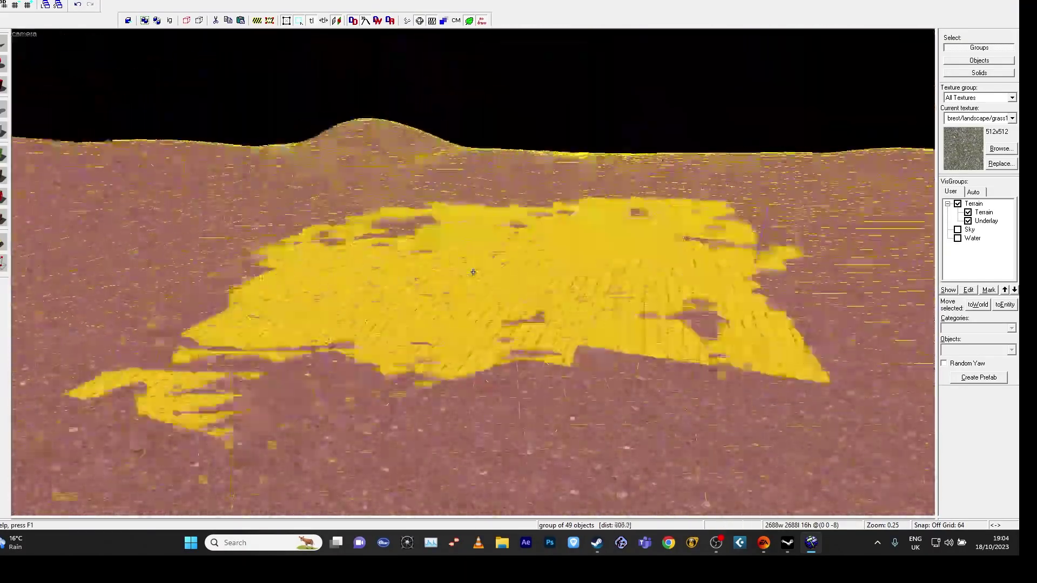
pyautogui.press('a')
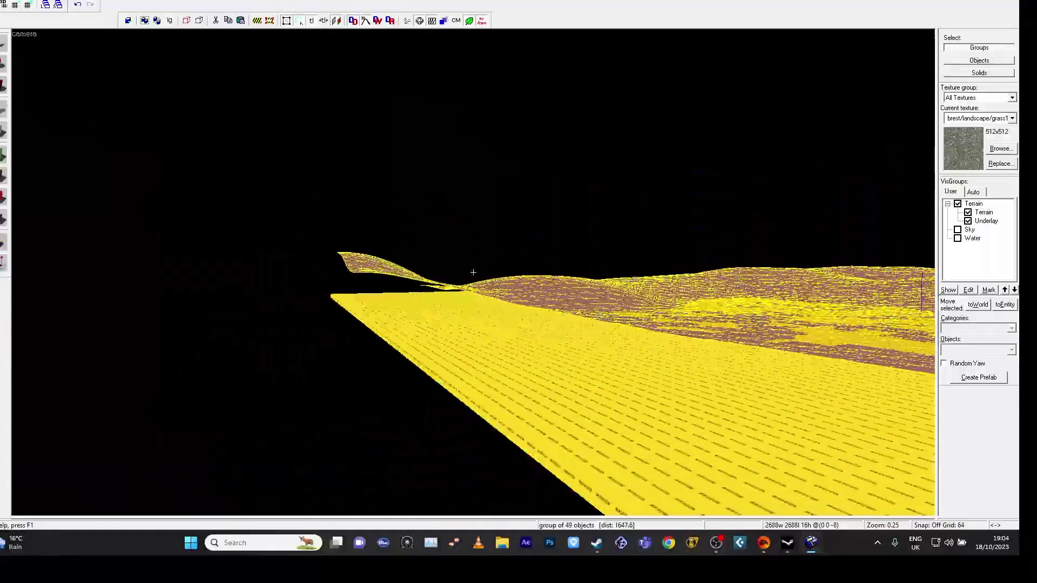
pyautogui.press('w')
pyautogui.press('w')
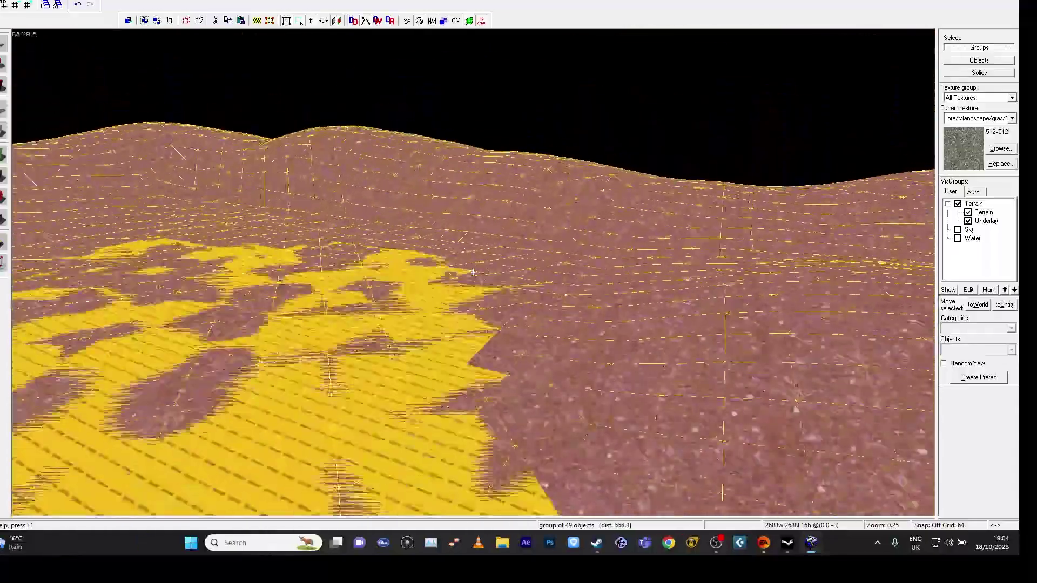
pyautogui.press('z')
pyautogui.click(968, 221)
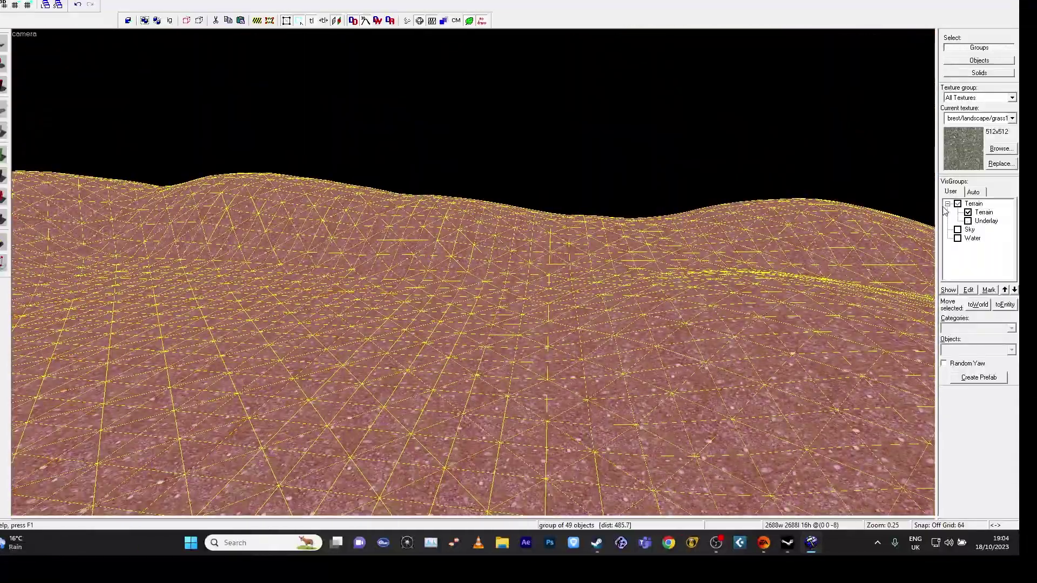
# - Show the Water visgroup and select its nodraw block from beneath the terrain
pyautogui.click(958, 239)
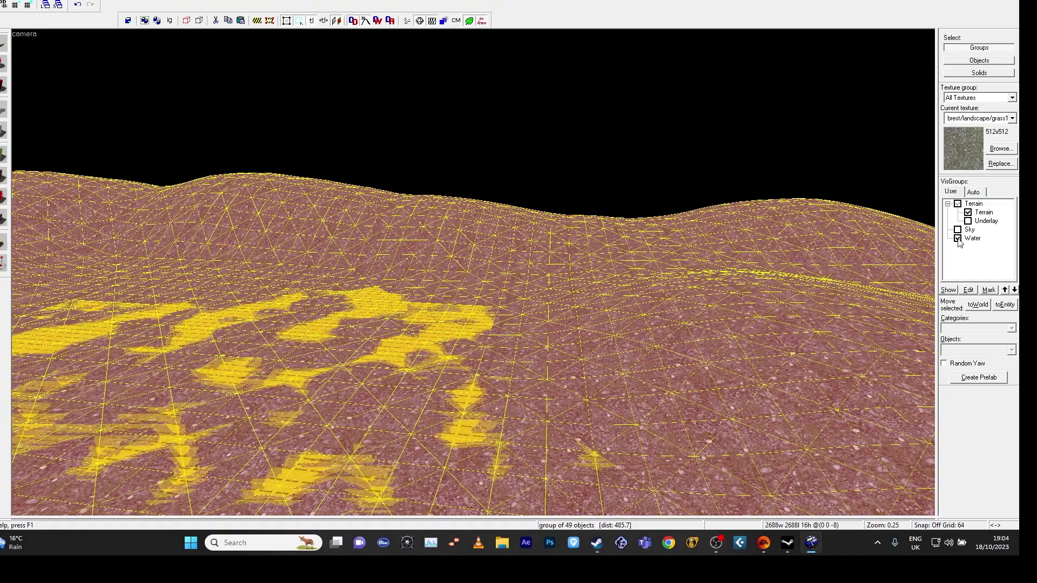
pyautogui.press('z')
pyautogui.press('w')
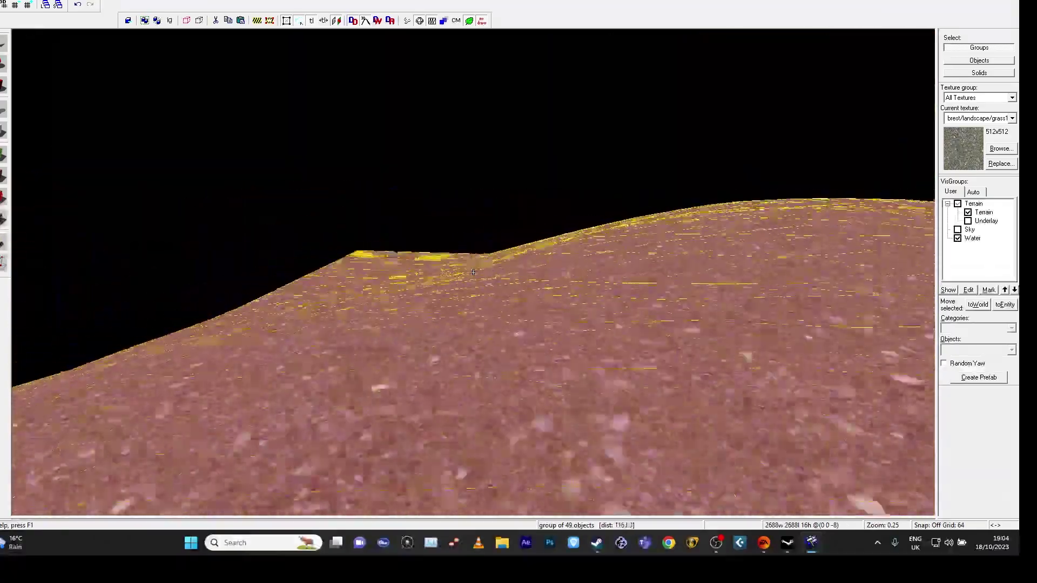
pyautogui.press('w')
pyautogui.press('z')
pyautogui.click(530, 252)
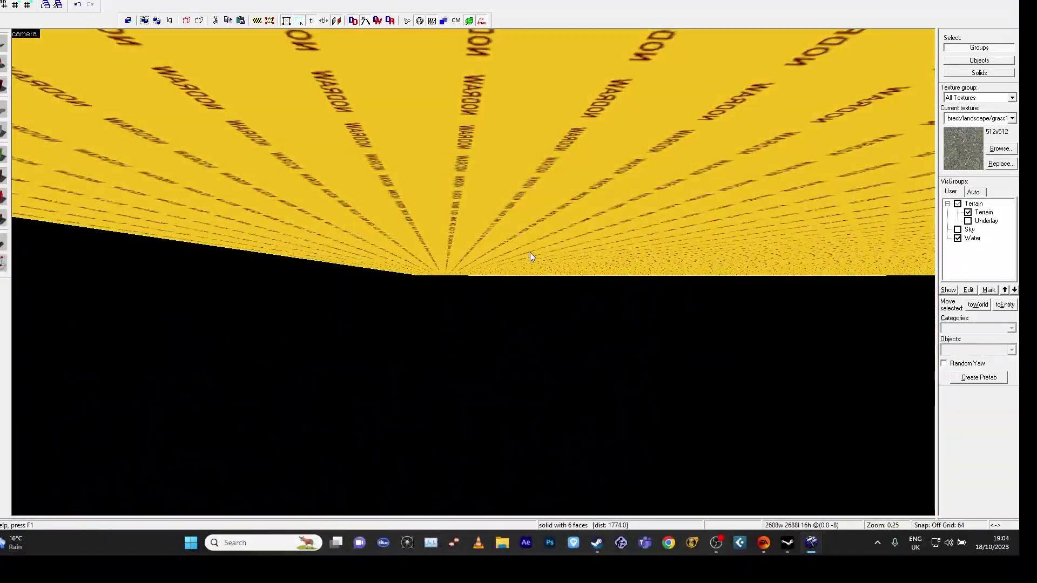
pyautogui.press('z')
pyautogui.press('z')
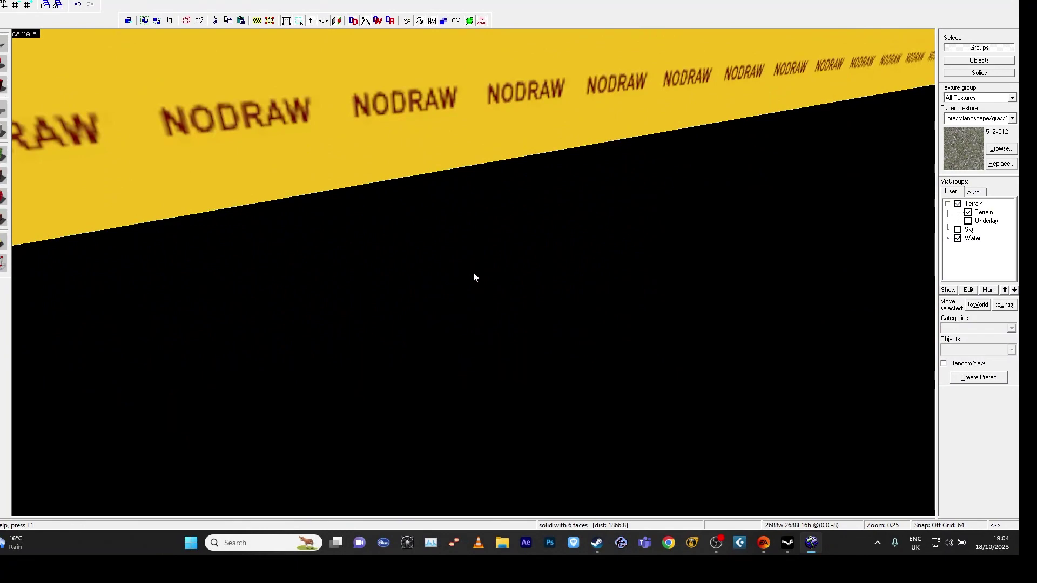
# - Restore the four-view layout with the top view zoomed out to the whole map, and set the camera view to 3D Textured
pyautogui.hotkey('shift', 'z')
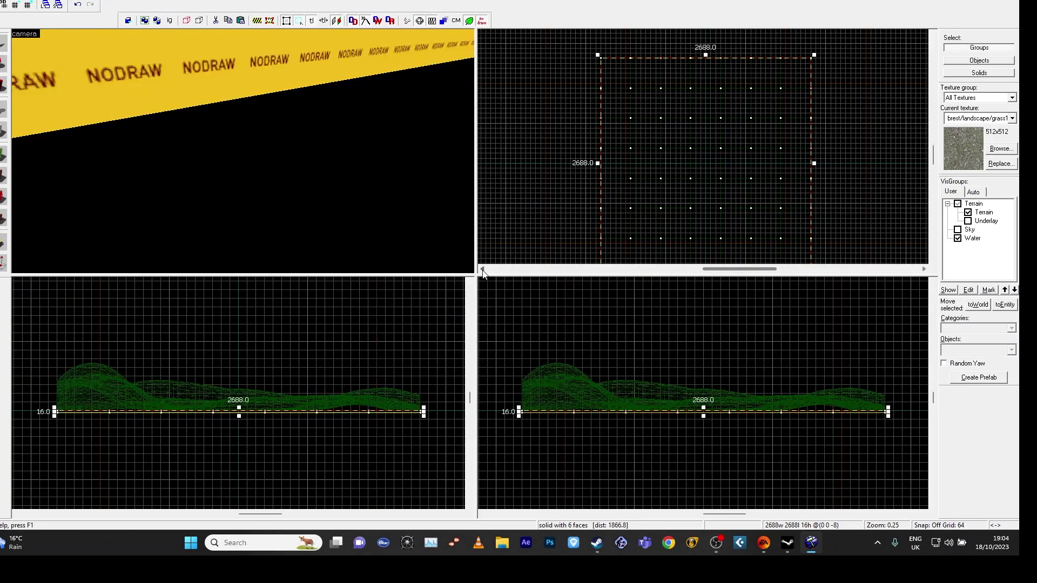
pyautogui.scroll(-2, 630, 153)
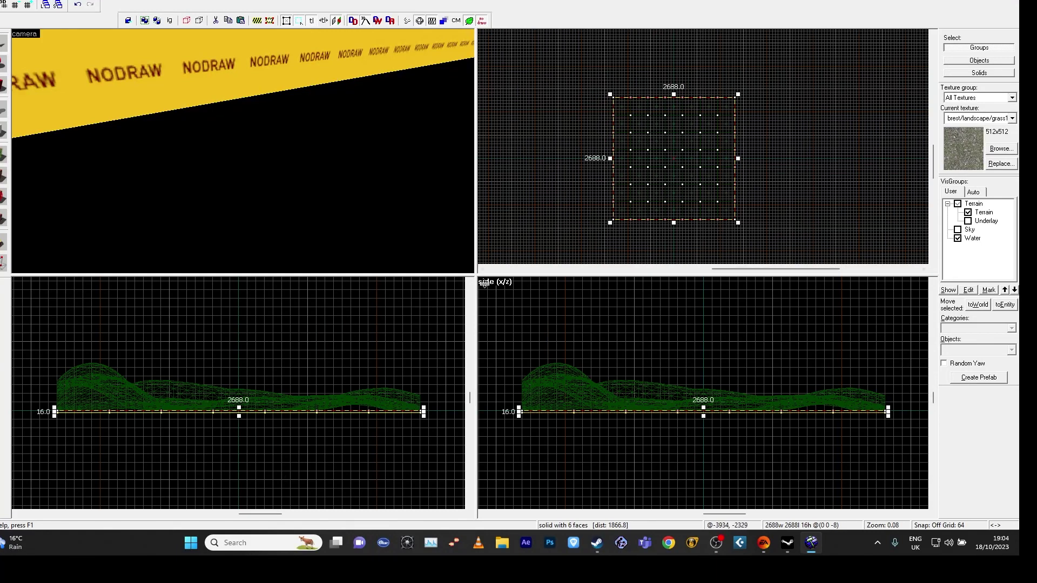
pyautogui.click(27, 281)
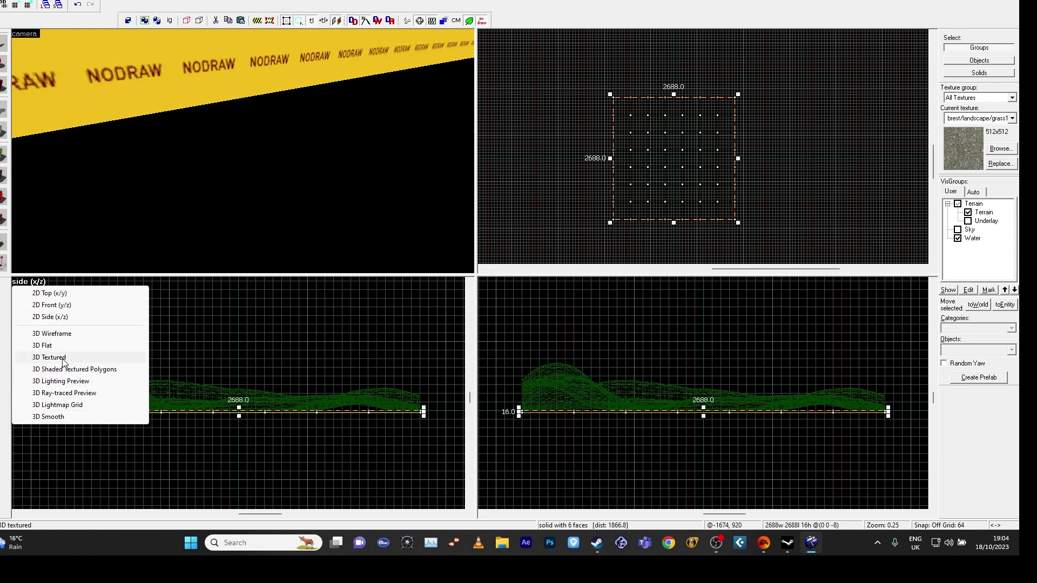
pyautogui.click(85, 153)
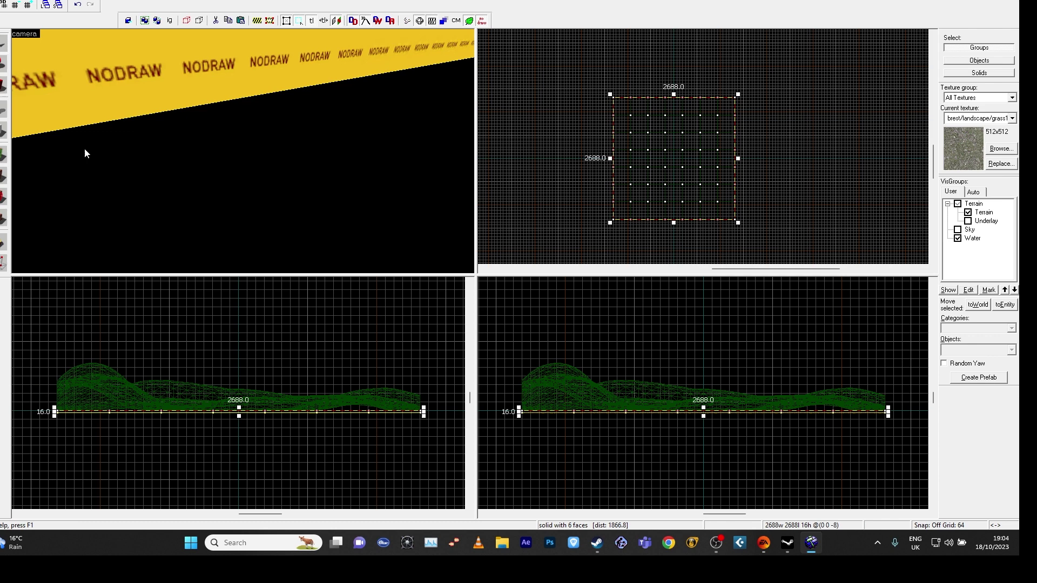
pyautogui.click(32, 34)
pyautogui.click(43, 108)
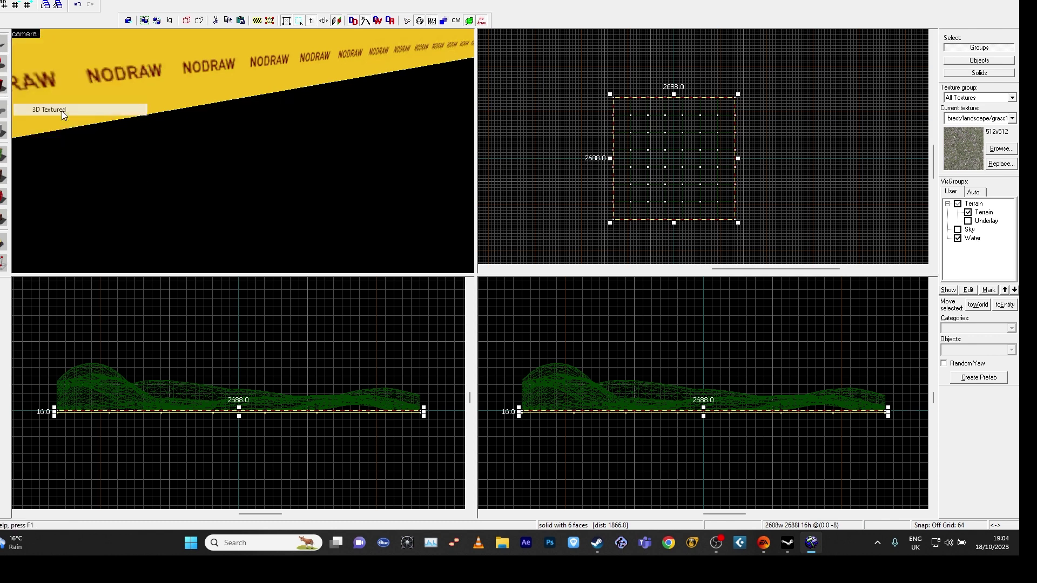
pyautogui.press('w')
pyautogui.press('z')
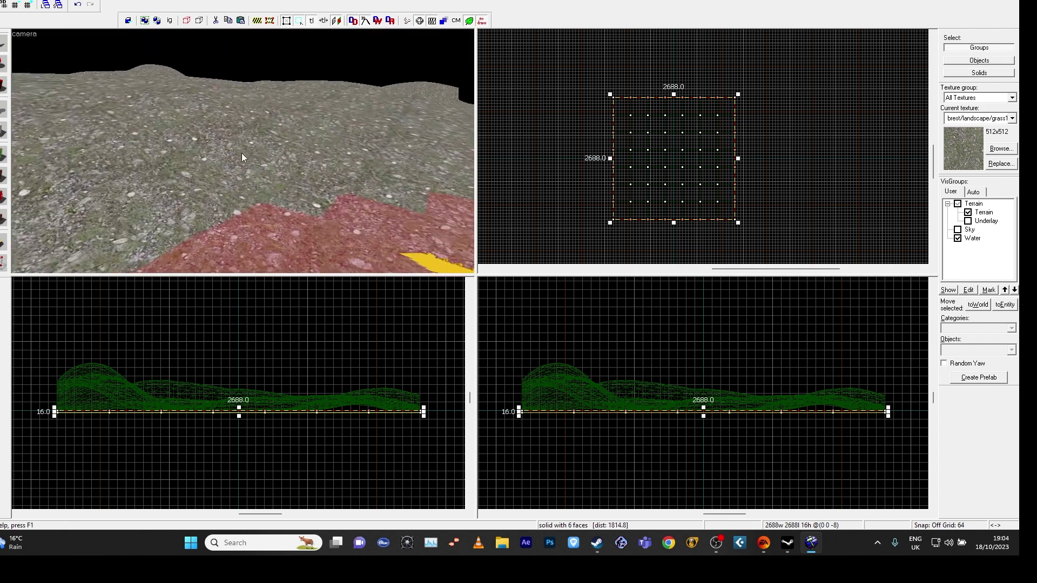
# - Switch the duplicate side view to 2D Front (y/z) and clear the current selection
pyautogui.click(494, 281)
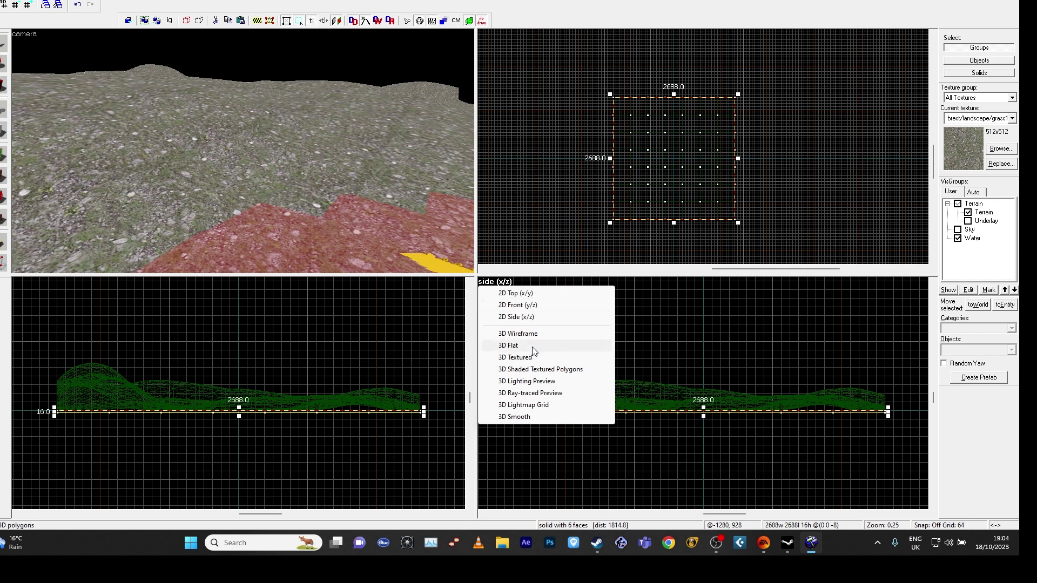
pyautogui.click(528, 305)
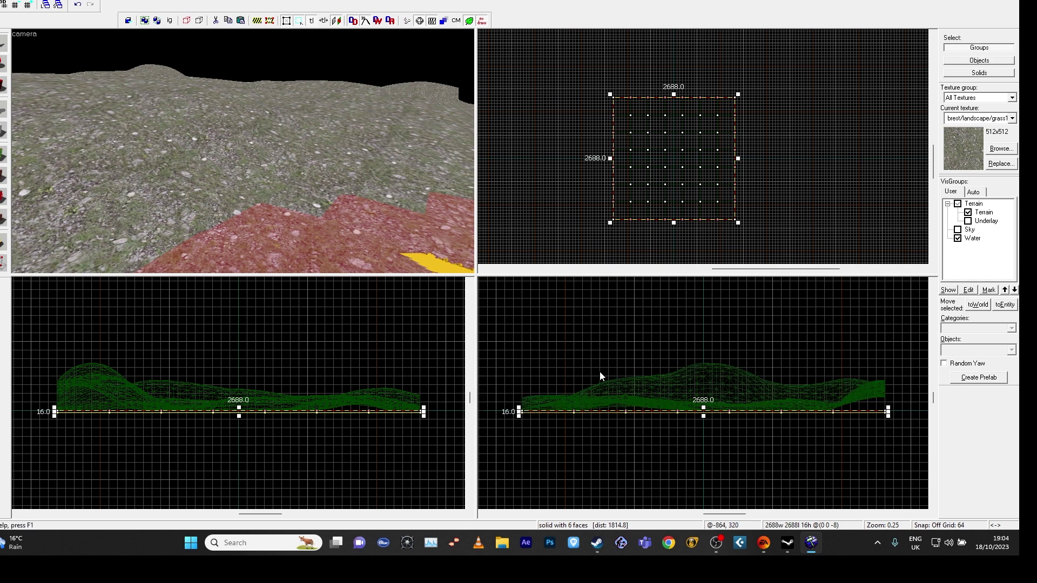
pyautogui.press('Escape')
pyautogui.press('z')
pyautogui.press('s')
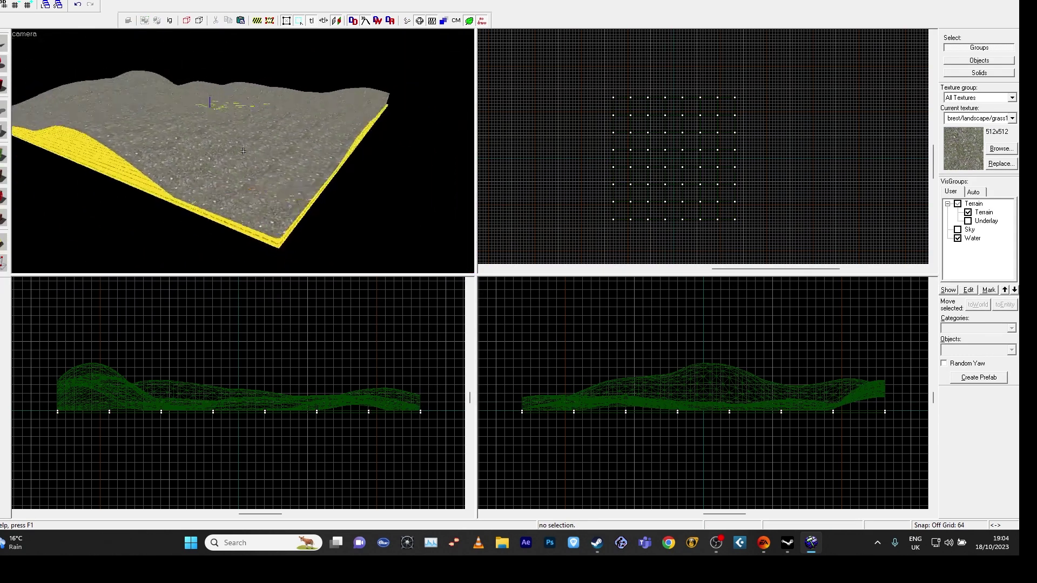
# - Examine the nodraw water block from several angles along the terrain's edge, selecting it briefly
pyautogui.press('z')
pyautogui.click(144, 179)
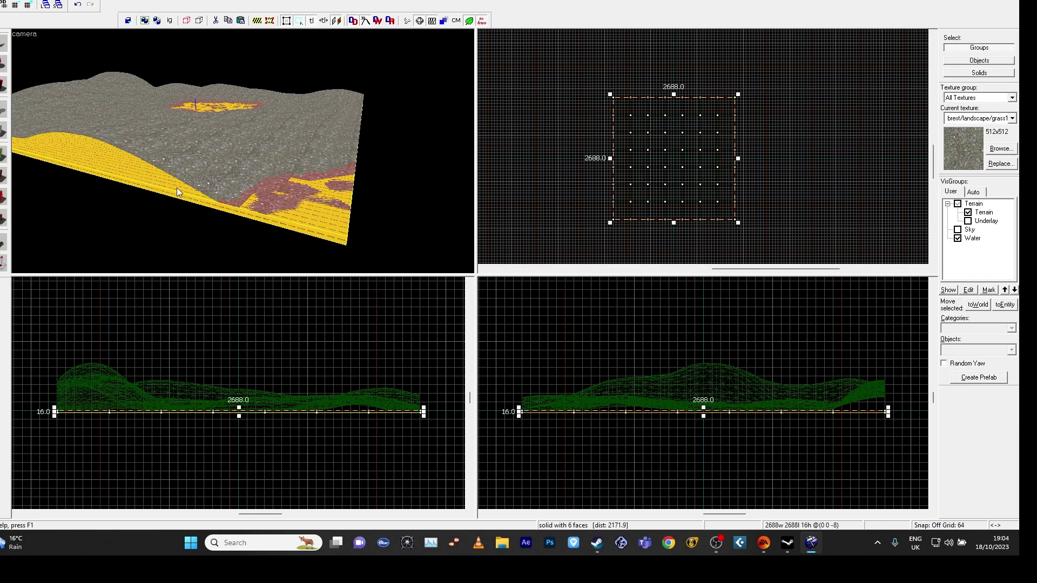
pyautogui.click(158, 221)
pyautogui.click(158, 186)
pyautogui.press('z')
pyautogui.press('w')
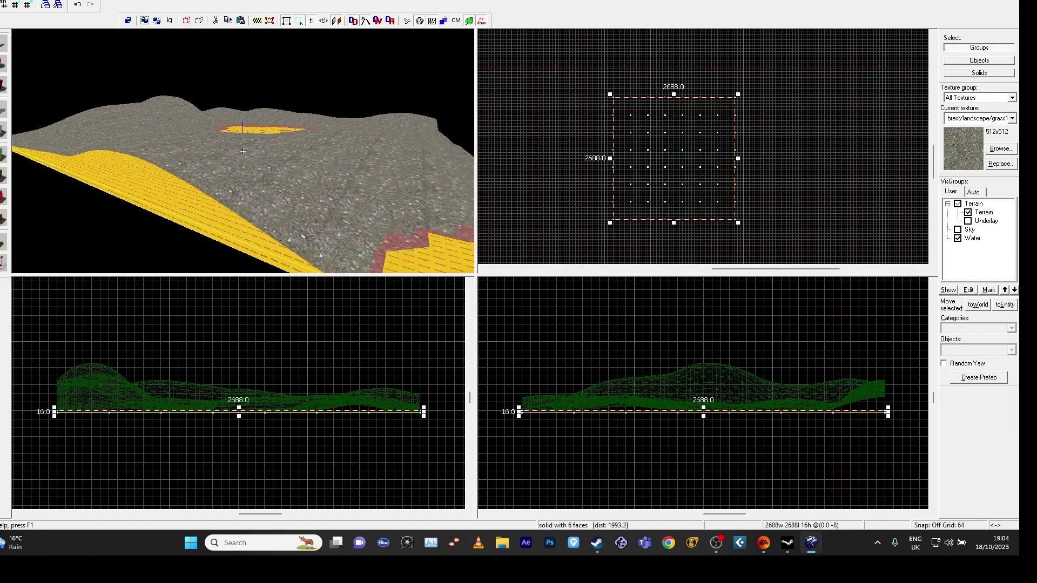
pyautogui.press('z')
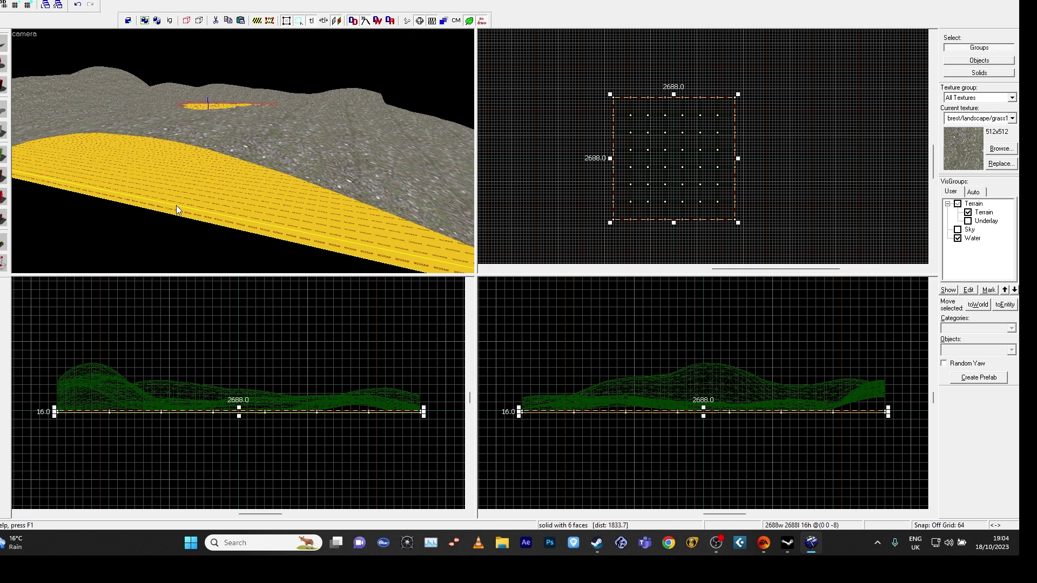
pyautogui.click(144, 241)
pyautogui.press('z')
pyautogui.press('d')
pyautogui.press('z')
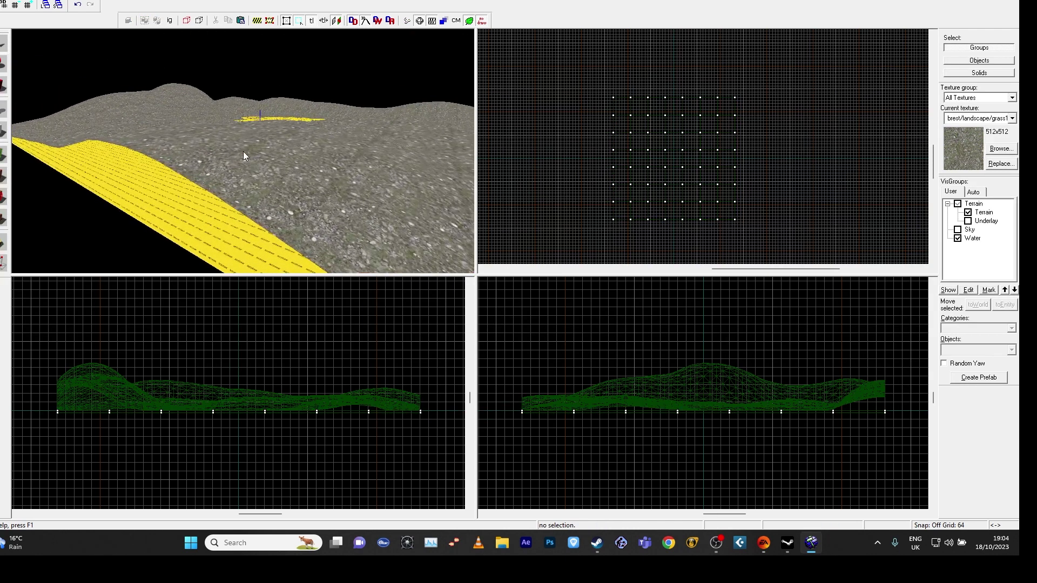
# - Filter the textures for "water2", choose dev/dev_water2 and apply it to the top face of the nodraw water block
pyautogui.hotkey('shift', 'a')
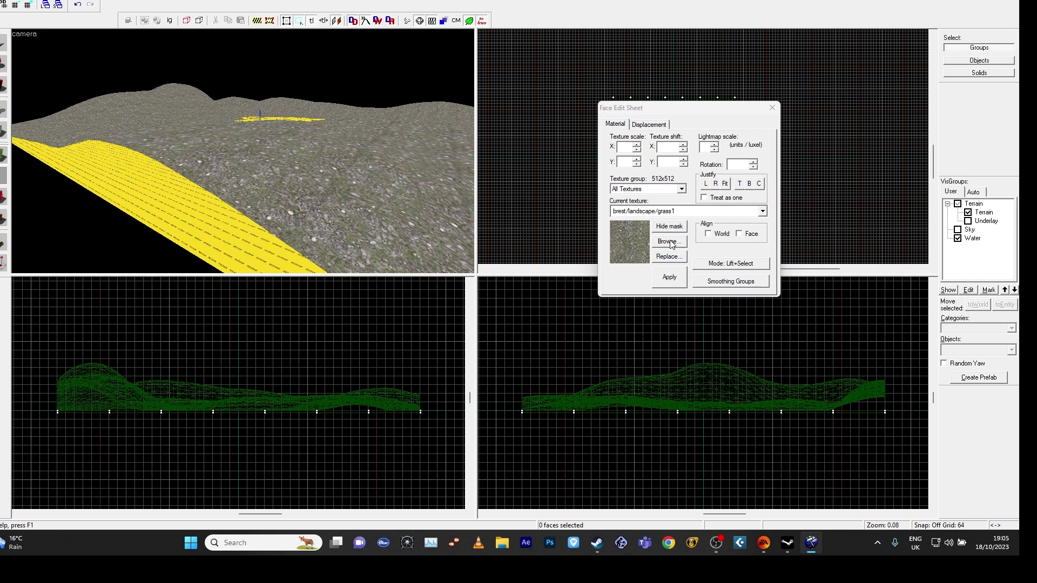
pyautogui.click(670, 241)
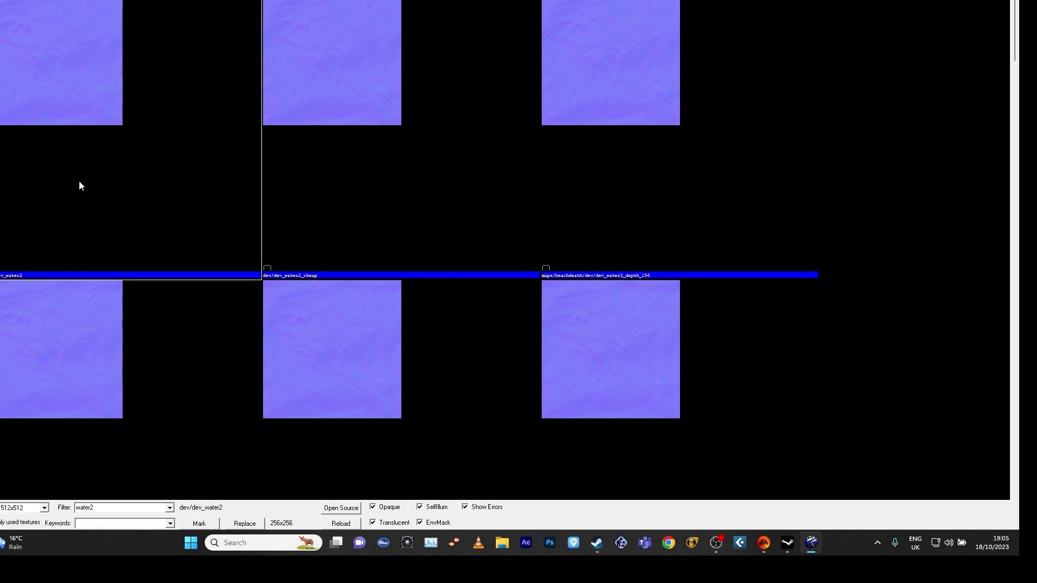
pyautogui.doubleClick(65, 90)
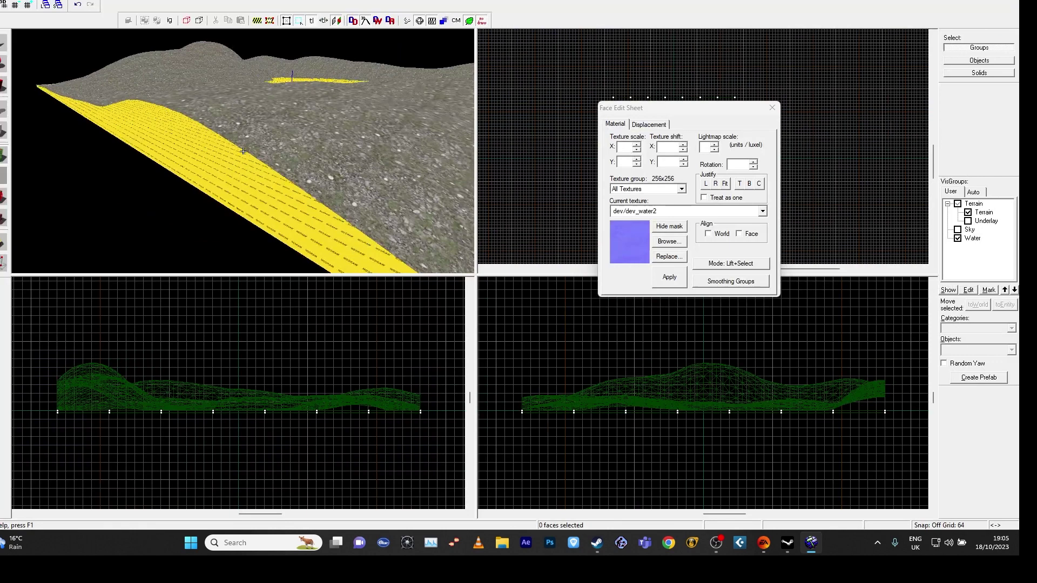
pyautogui.press('w')
pyautogui.press('z')
pyautogui.rightClick(255, 154)
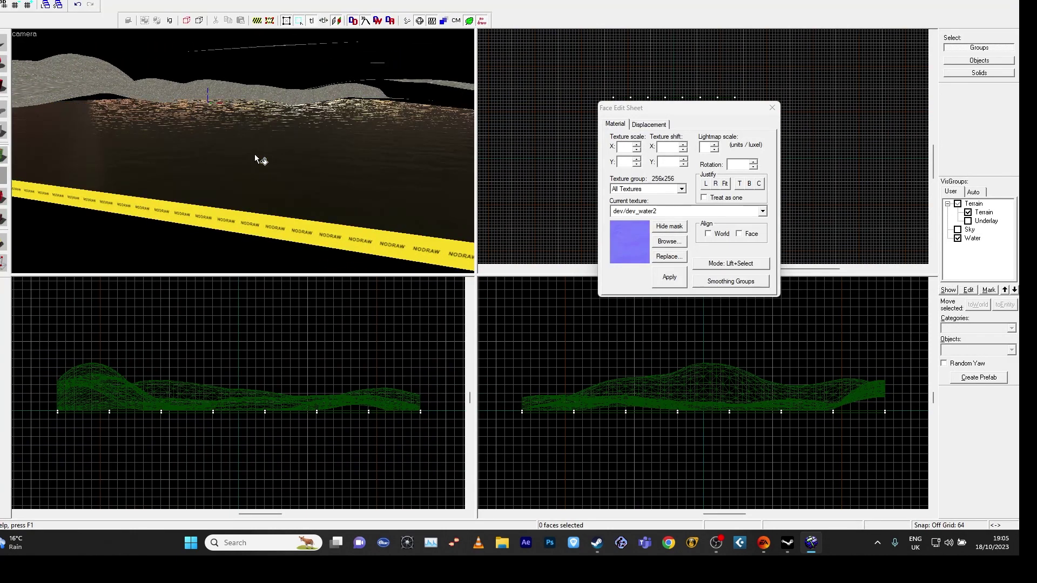
# - Examine the water surface along the terrain's edge and in the central hollow, and leave texture editing
pyautogui.press('z')
pyautogui.press('w')
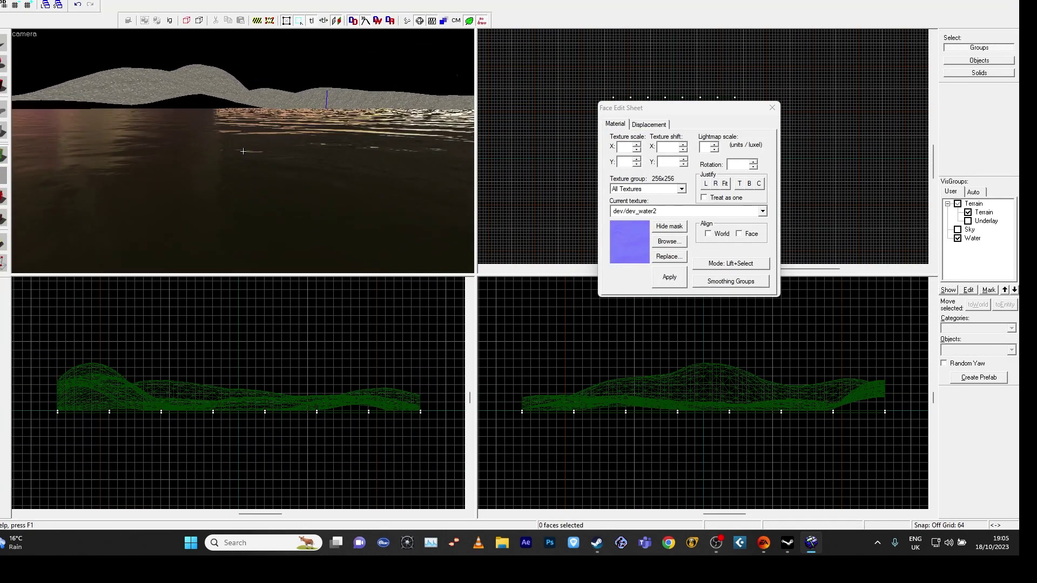
pyautogui.press('s')
pyautogui.press('w')
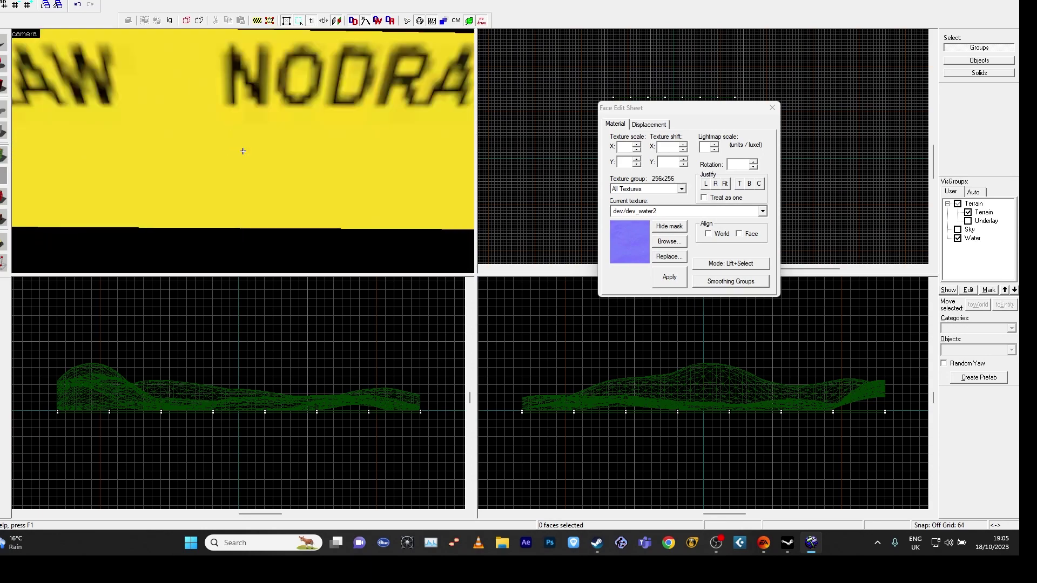
pyautogui.moveTo(243, 151); pyautogui.dragTo(243, 152)
pyautogui.press('z')
pyautogui.press('w')
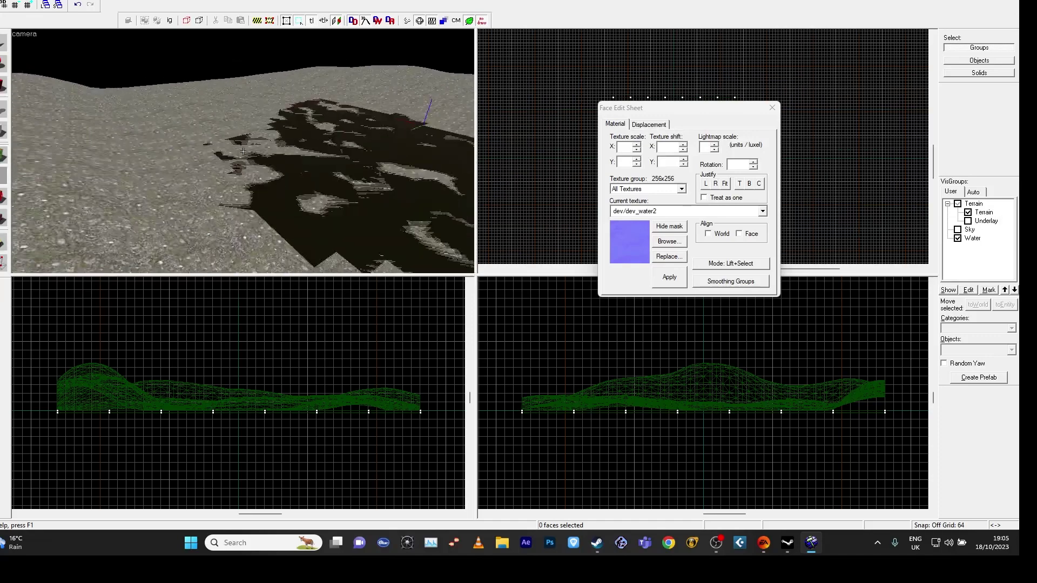
pyautogui.press('s')
pyautogui.press('z')
pyautogui.click(196, 217)
pyautogui.hotkey('shift', 's')
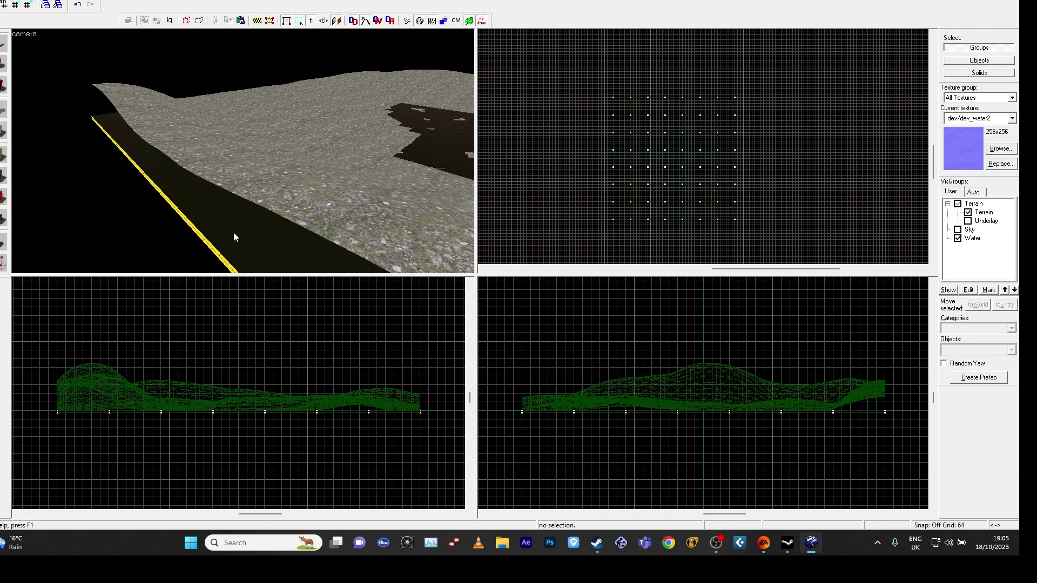
# - Select the water block and stretch its top upwards until the block is 68 units high
pyautogui.click(234, 232)
pyautogui.press('z')
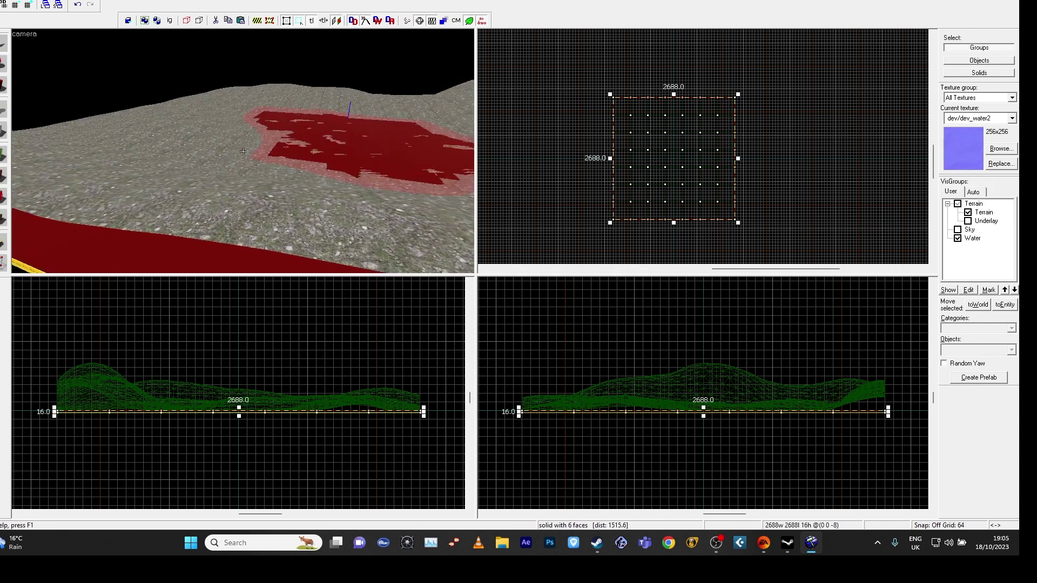
pyautogui.press('z')
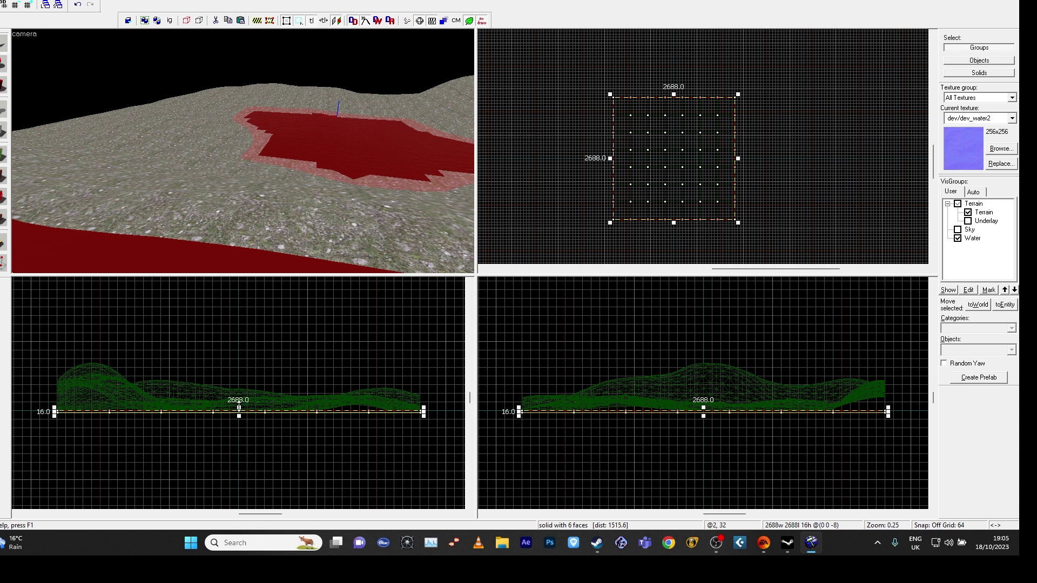
pyautogui.moveTo(239, 406); pyautogui.dragTo(238, 400)
pyautogui.press('z')
pyautogui.press('w')
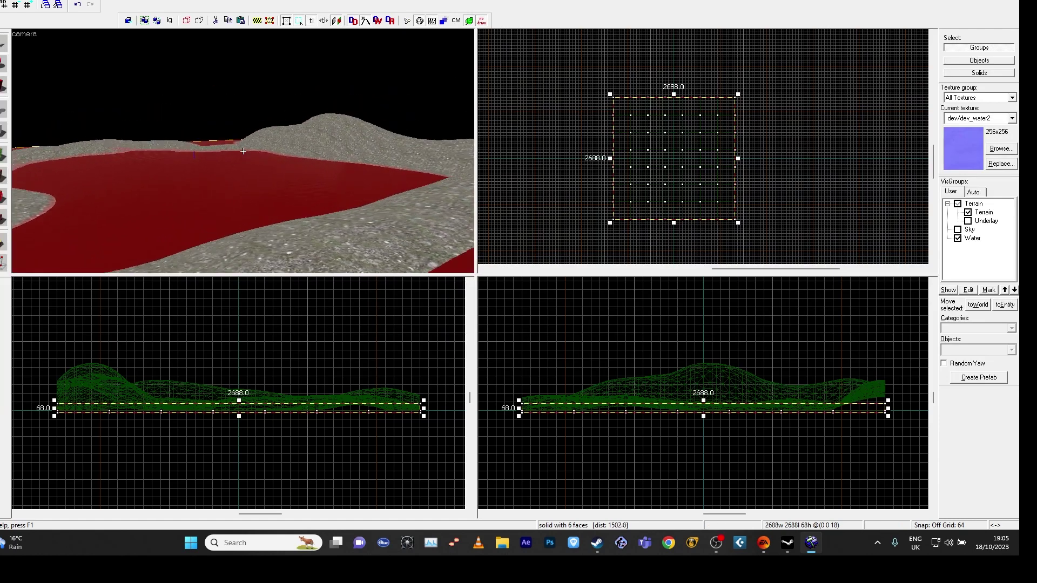
# - Clear the selection and examine the raised water level around the hills and islands
pyautogui.press('Escape')
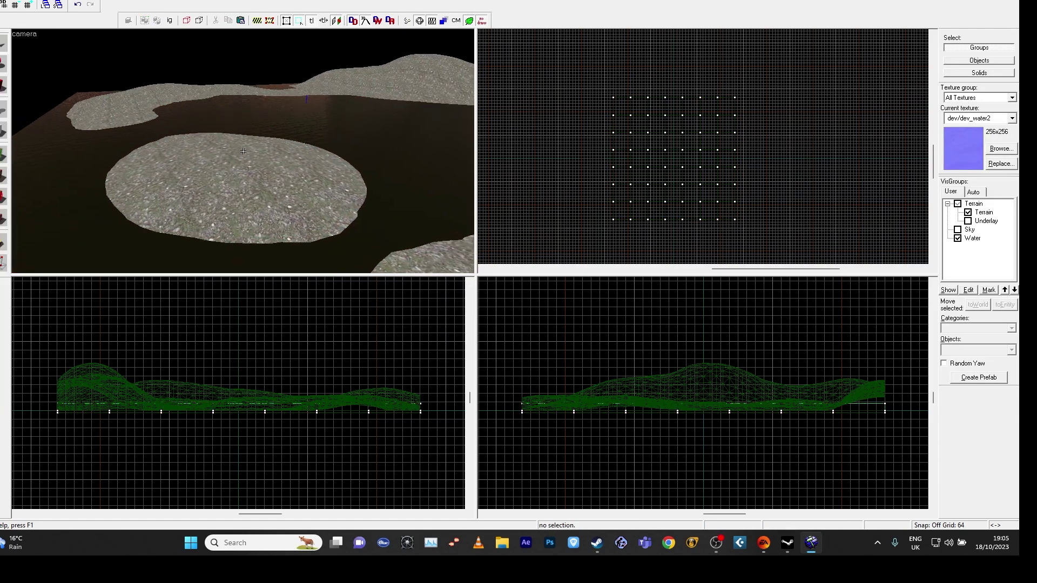
pyautogui.press('w')
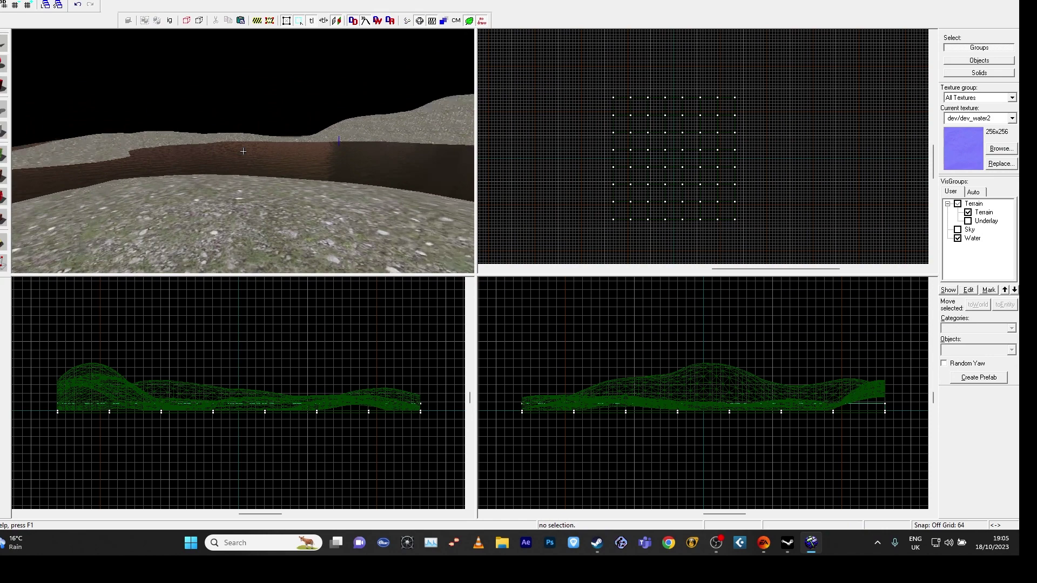
pyautogui.press('s')
pyautogui.press('s')
pyautogui.press('a')
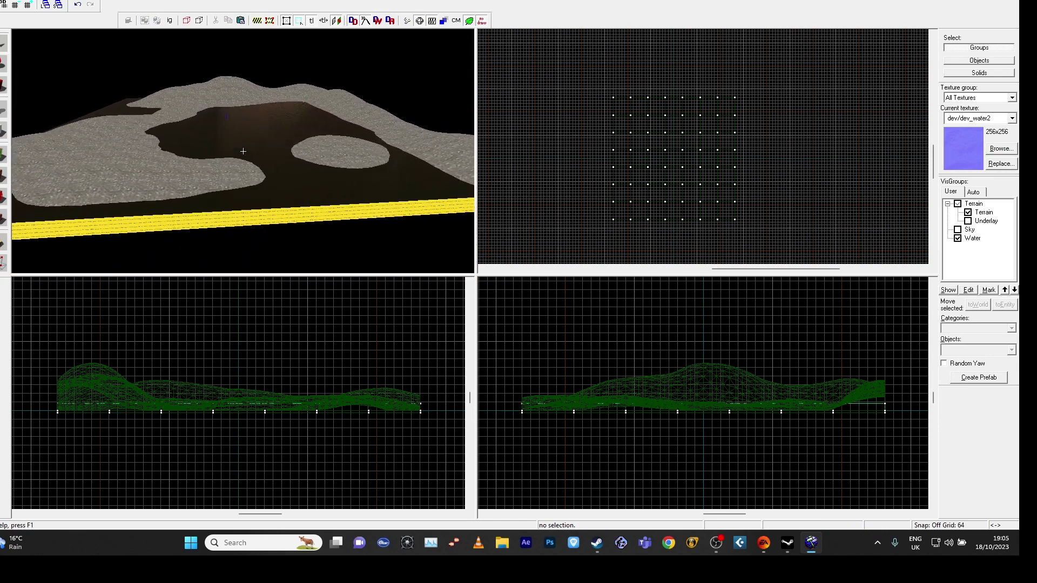
pyautogui.press('w')
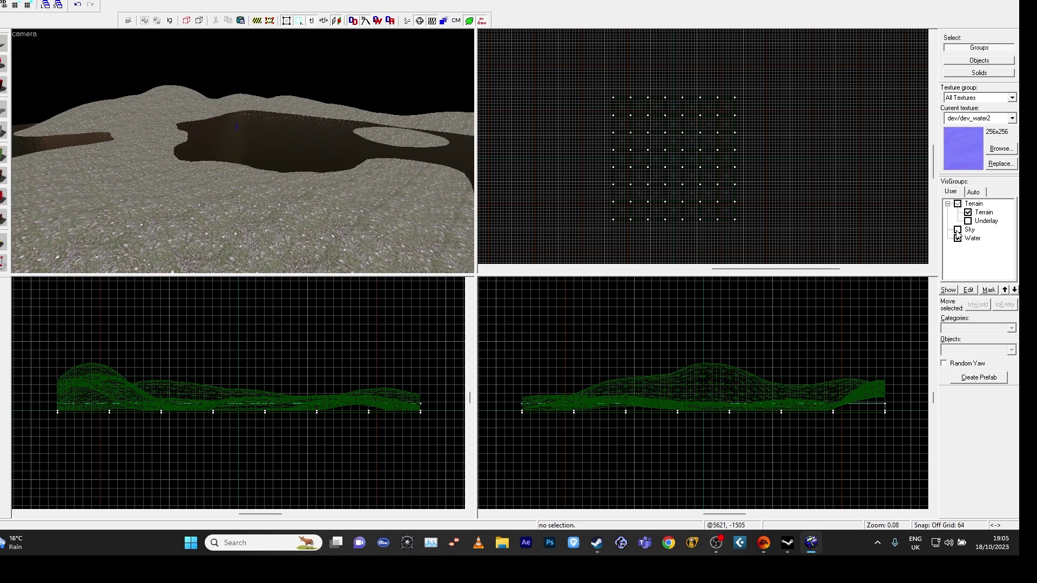
# - Show the Sky visgroup and examine the skybox walls and ceiling against the terrain, inside and outside
pyautogui.click(958, 230)
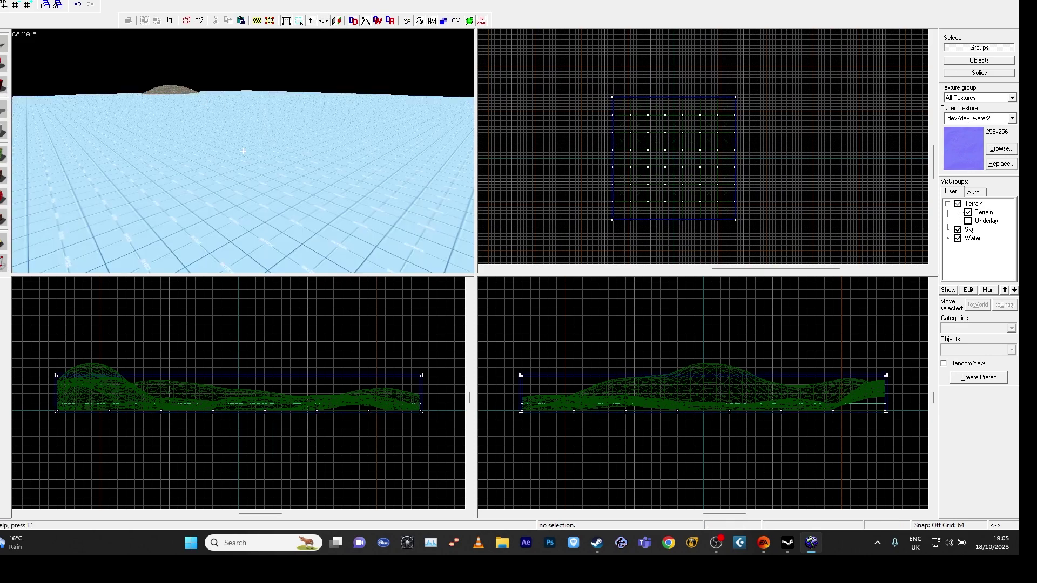
pyautogui.press('w')
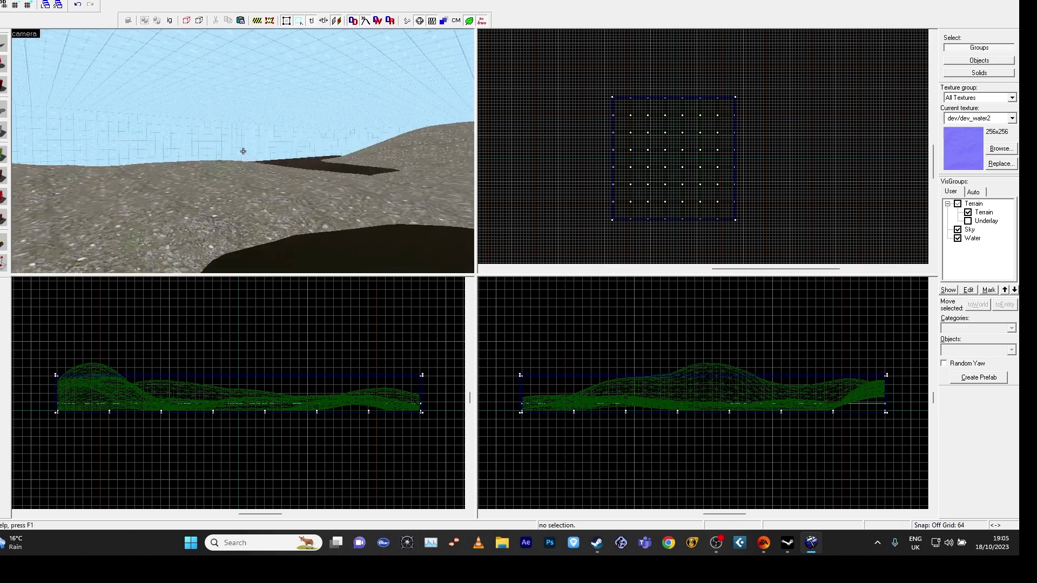
pyautogui.press('w')
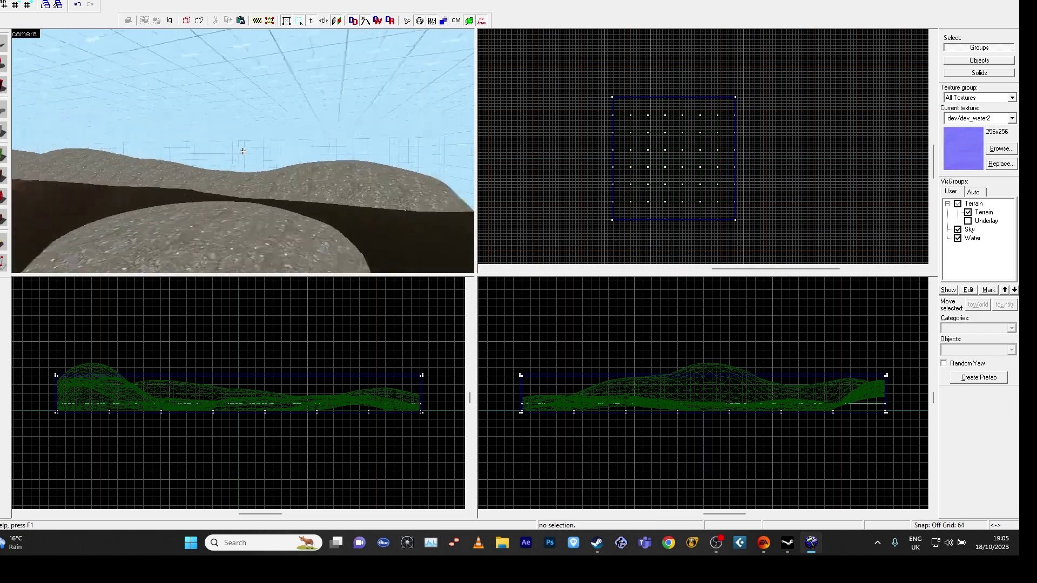
pyautogui.press('w')
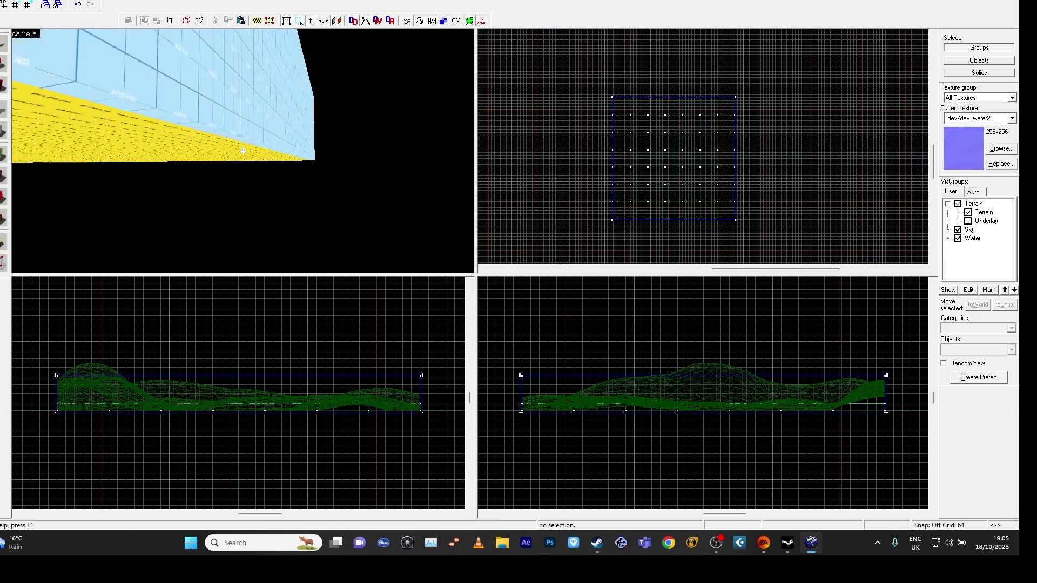
pyautogui.press('w')
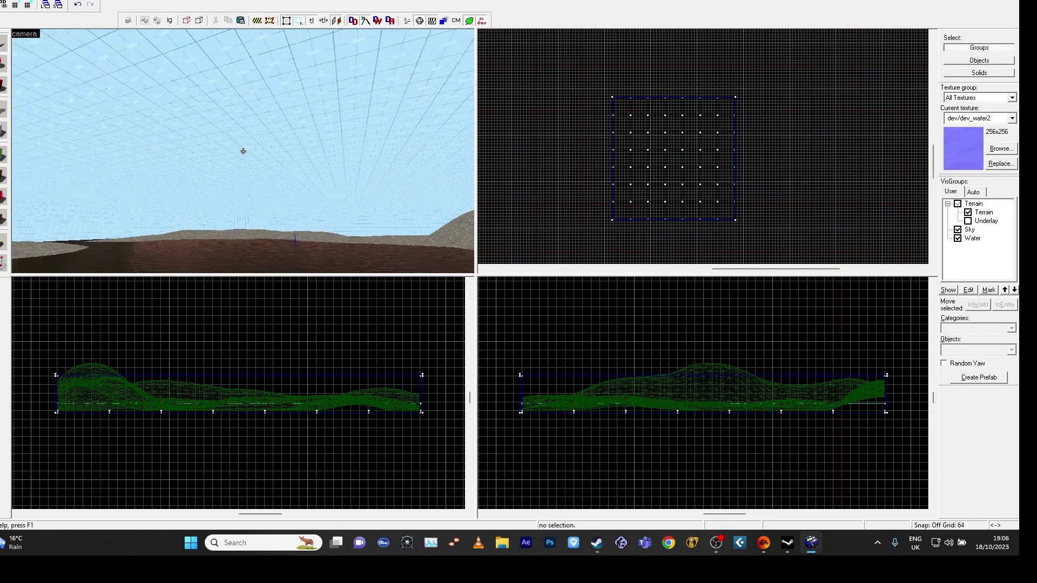
pyautogui.press('w')
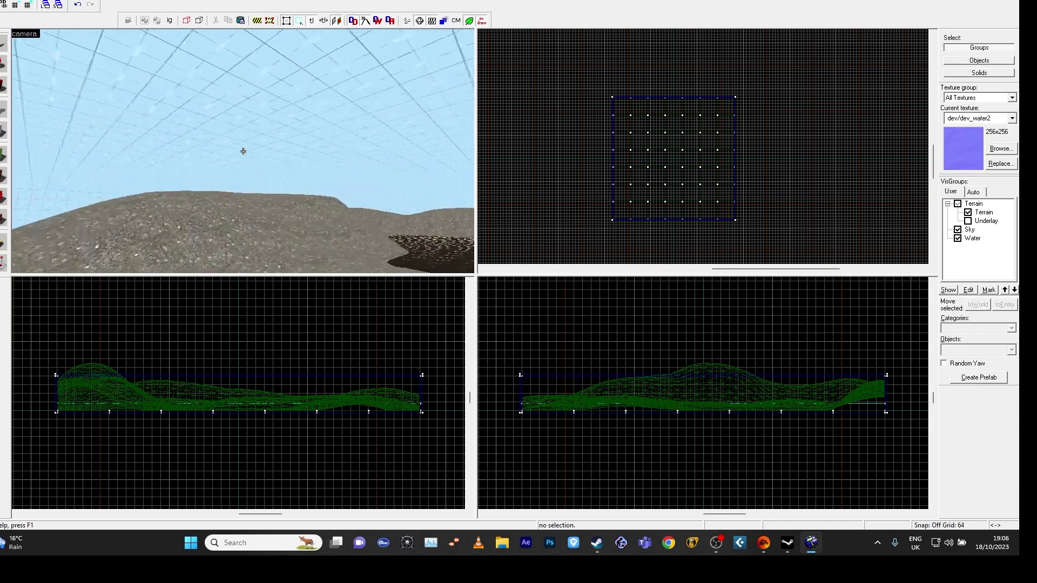
pyautogui.press('w')
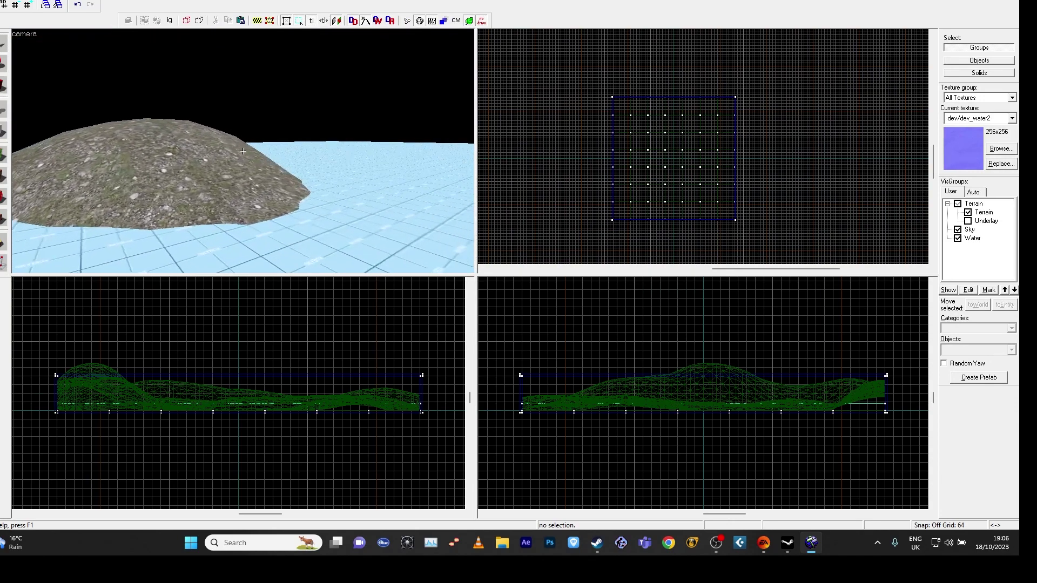
pyautogui.press('s')
pyautogui.press('w')
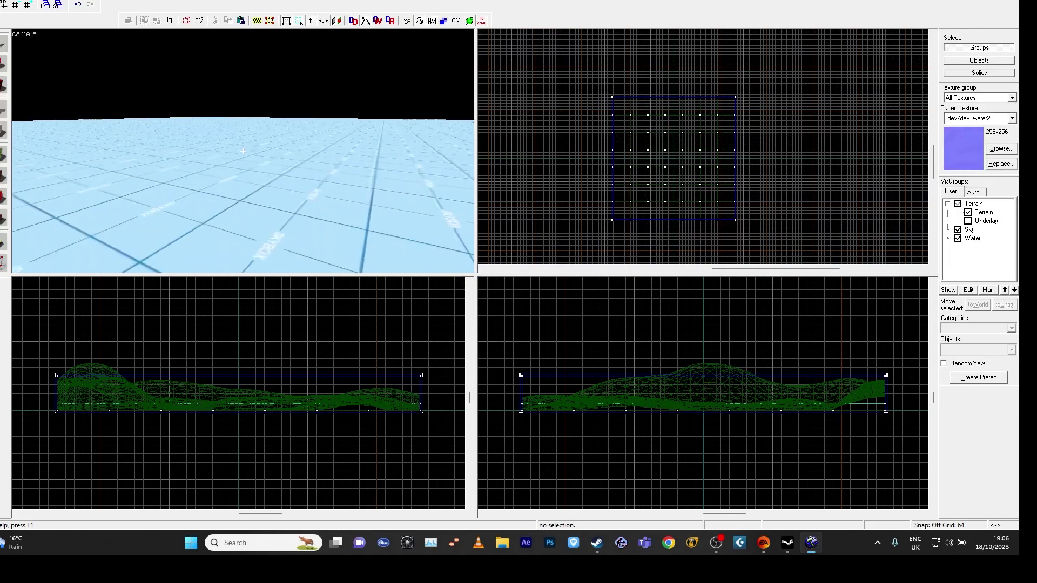
pyautogui.press('w')
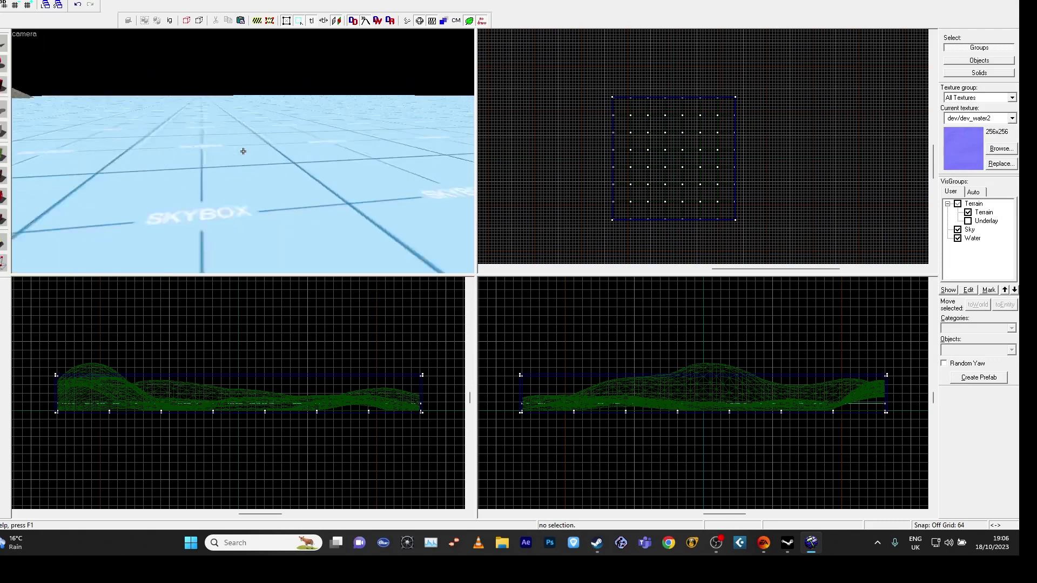
# - Select the skybox brush group and ungroup it into its individual brushes
pyautogui.press('z')
pyautogui.click(292, 132)
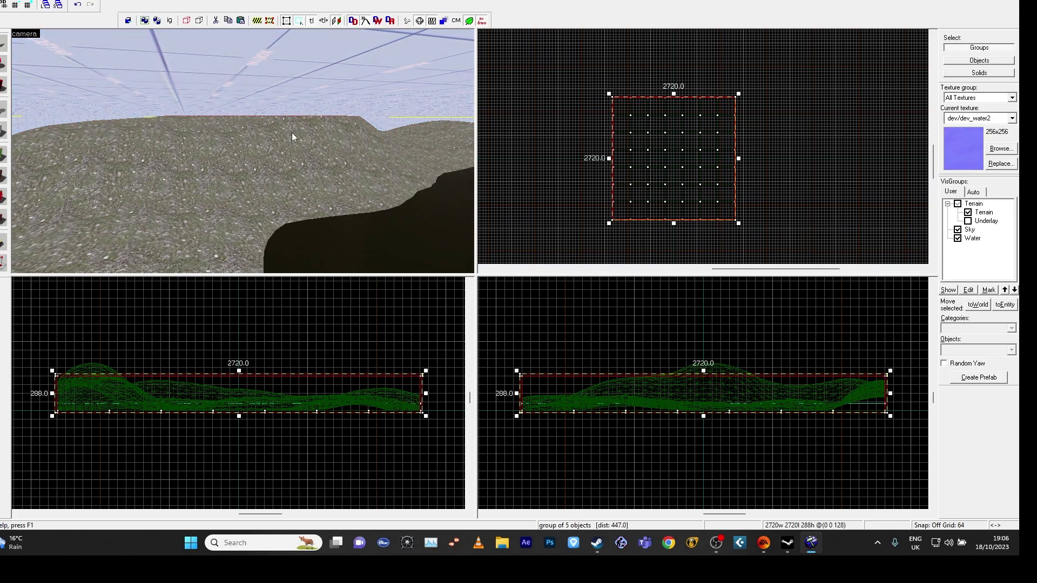
pyautogui.press('w')
pyautogui.press('w')
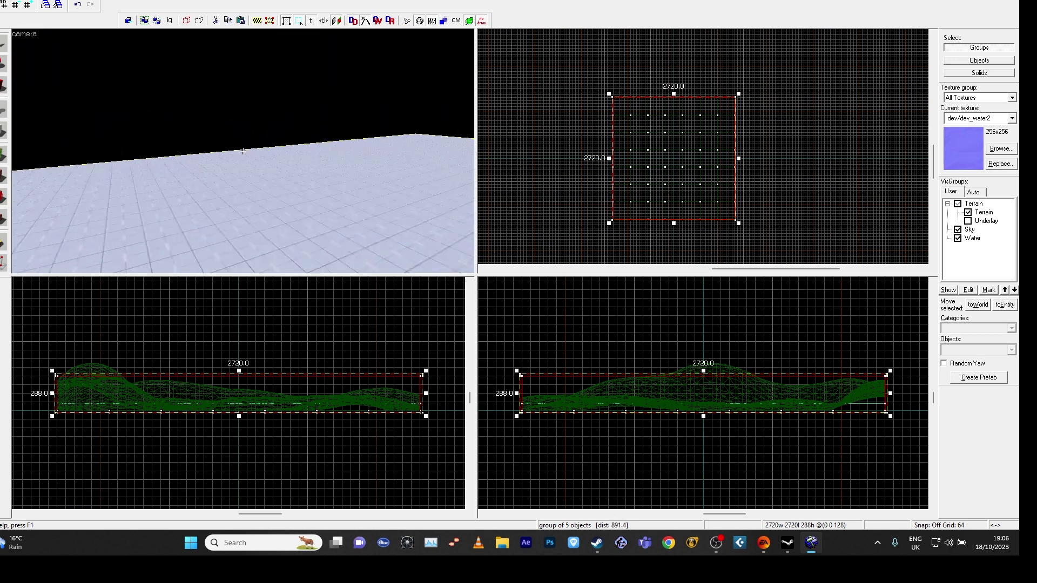
pyautogui.press('z')
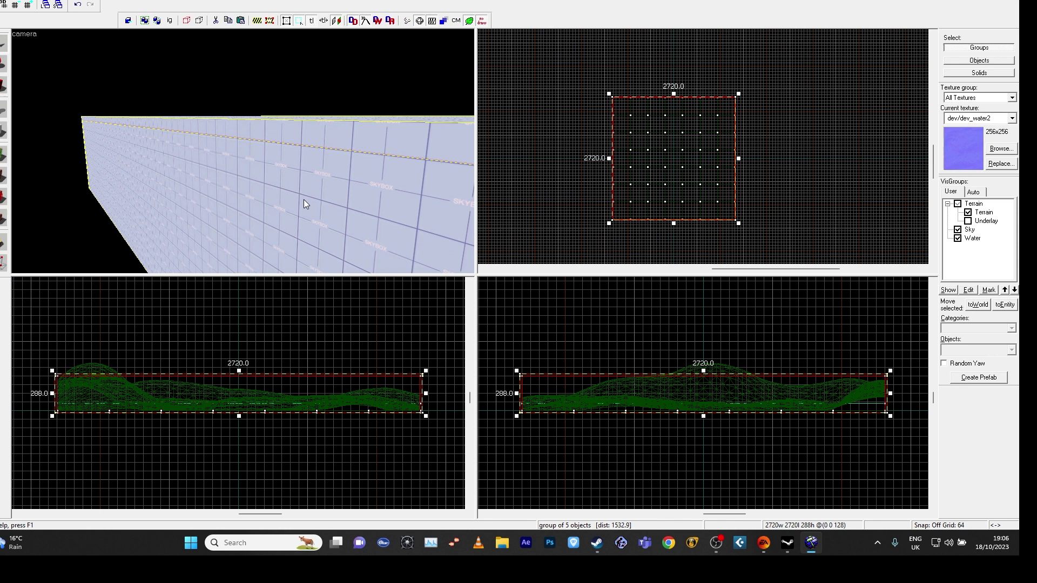
pyautogui.click(21, 1)
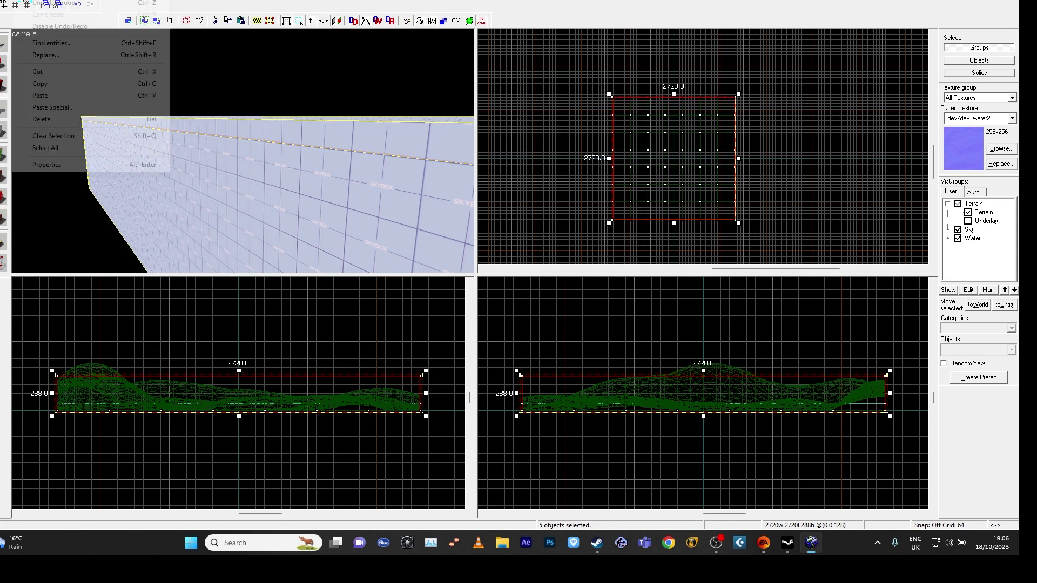
# - Ungroup the skybox into its individual brushes and select only the ceiling brush
pyautogui.moveTo(41, 1)
pyautogui.hotkey('alt', 'm')
pyautogui.press('Right')
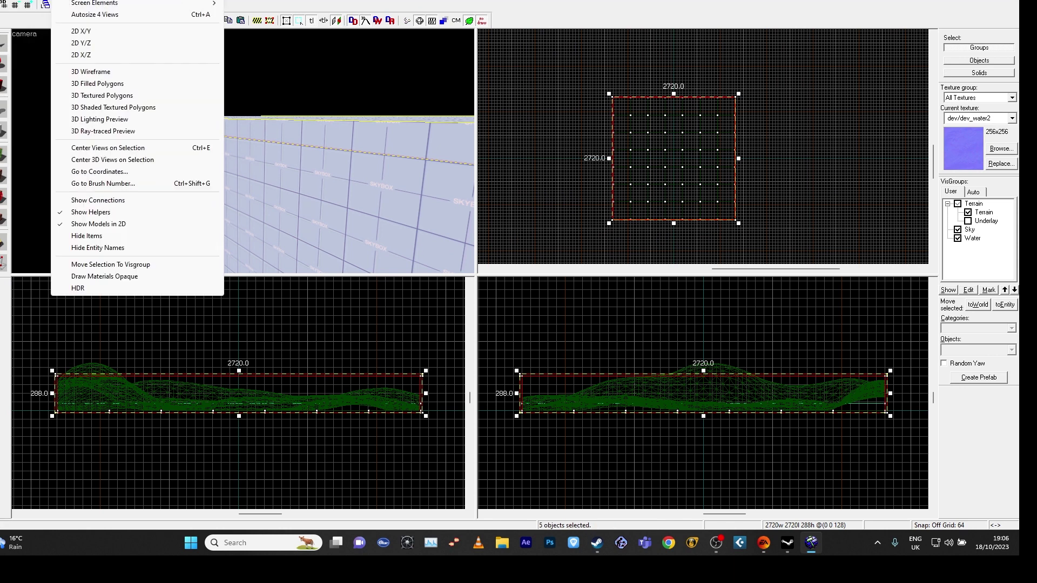
pyautogui.press('Right')
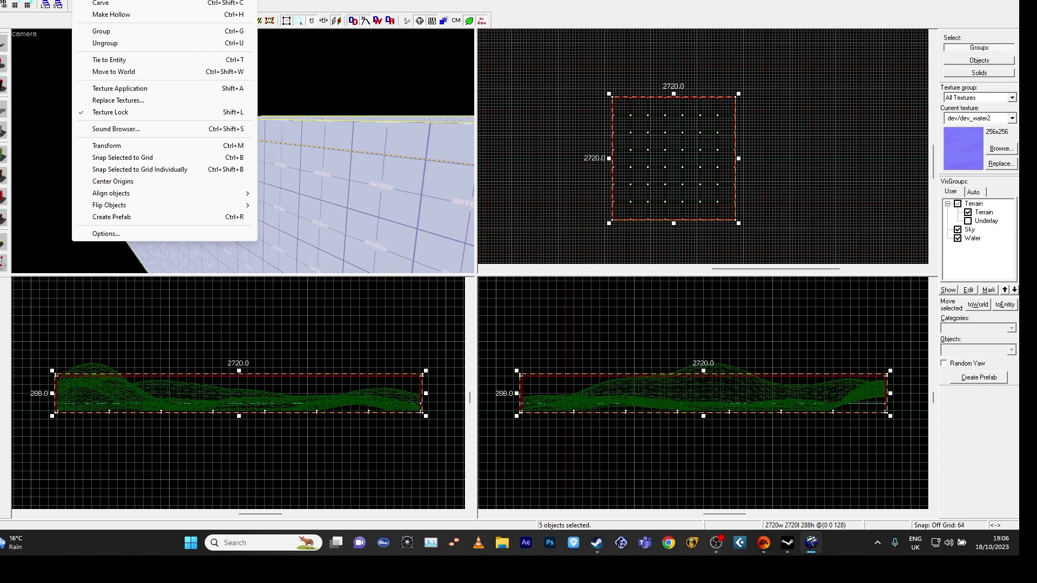
pyautogui.click(109, 44)
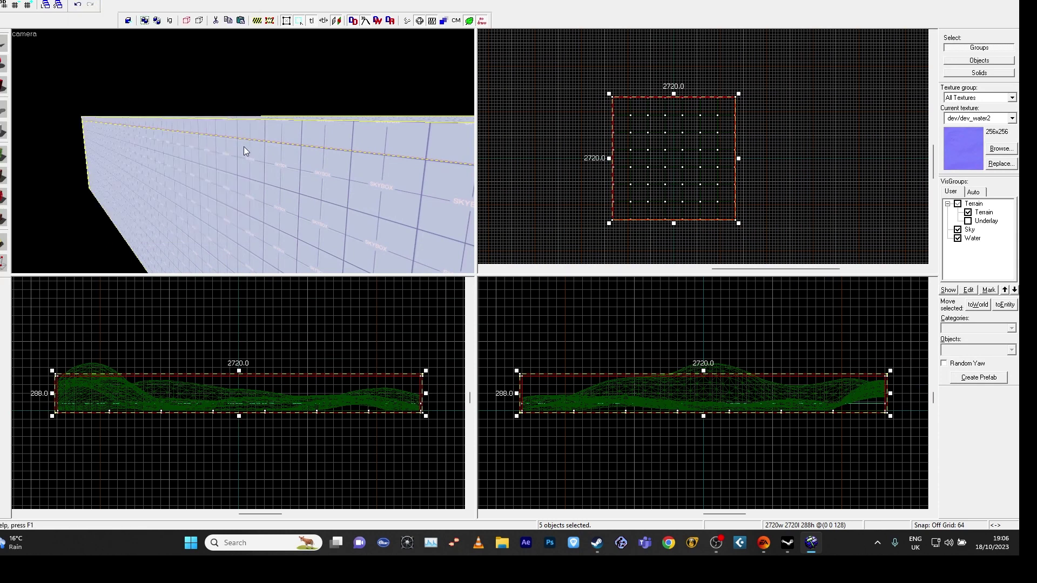
pyautogui.click(163, 161)
pyautogui.click(259, 123)
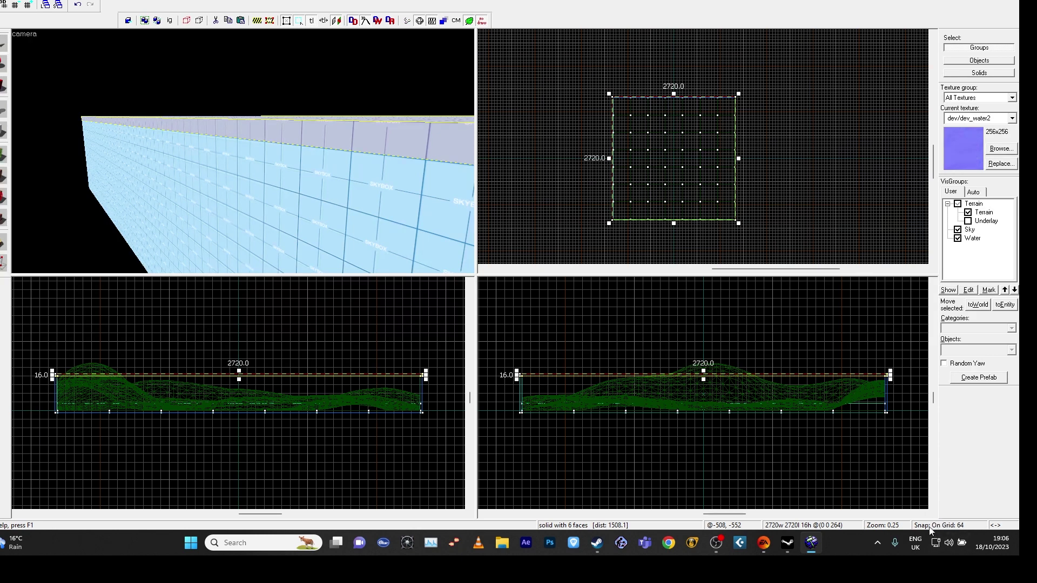
# - Raise the selected skybox ceiling brush by 256 units so it sits clear above the hills
pyautogui.click(121, 1)
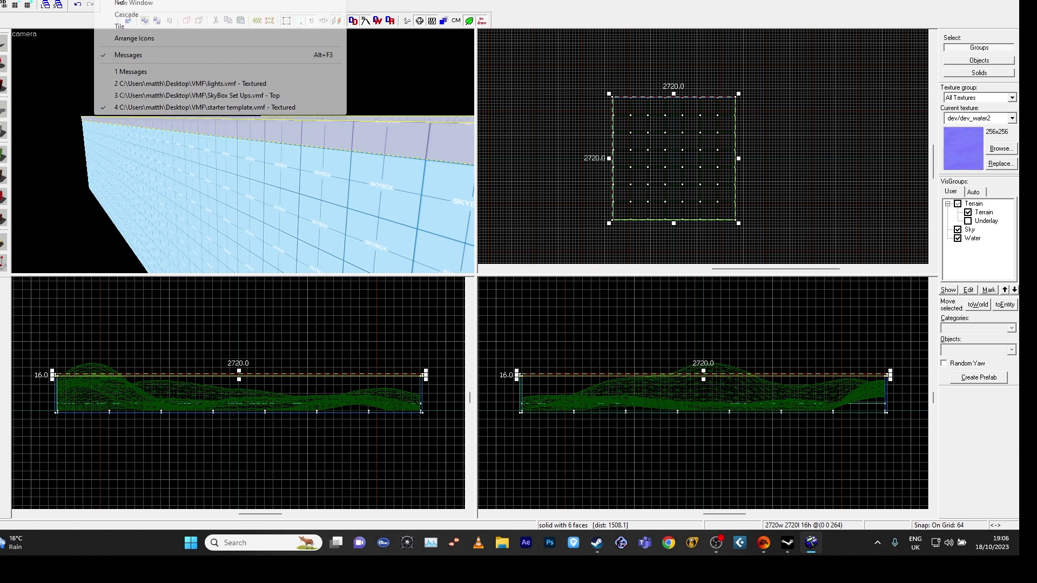
pyautogui.moveTo(85, 1)
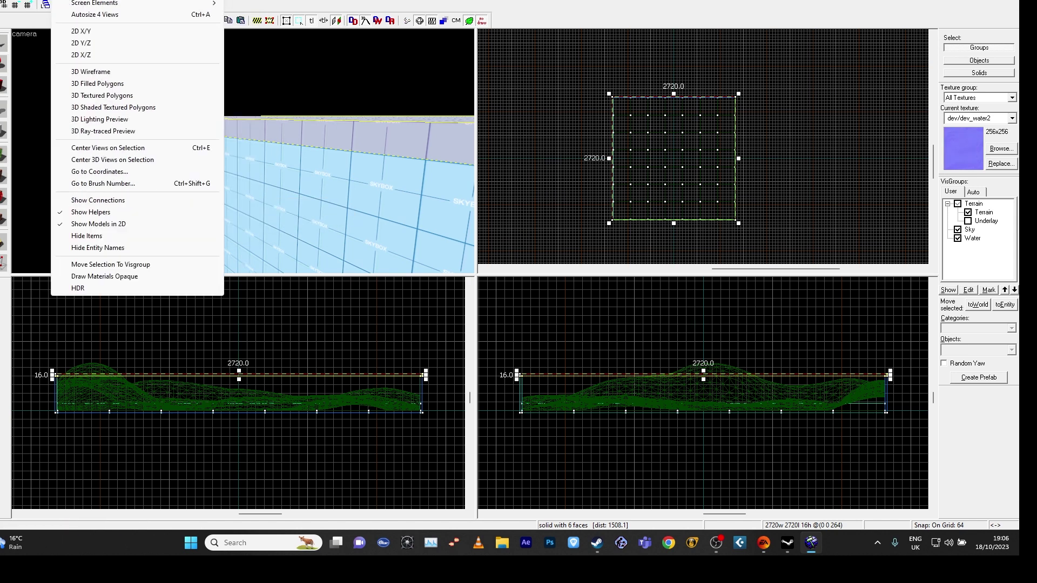
pyautogui.click(918, 510)
pyautogui.scroll(2, 427, 369)
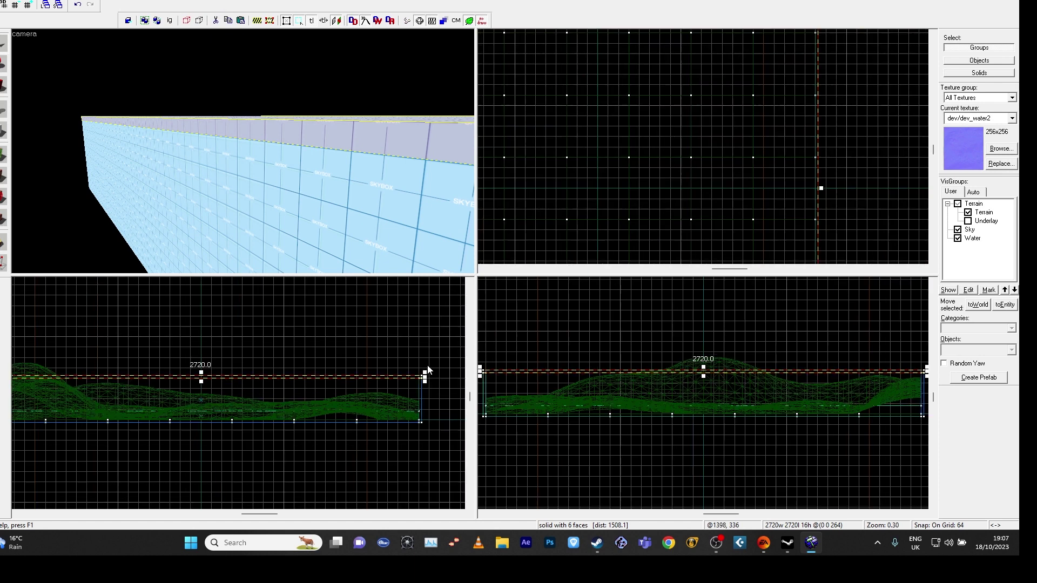
pyautogui.moveTo(163, 378); pyautogui.dragTo(329, 361, button='middle')
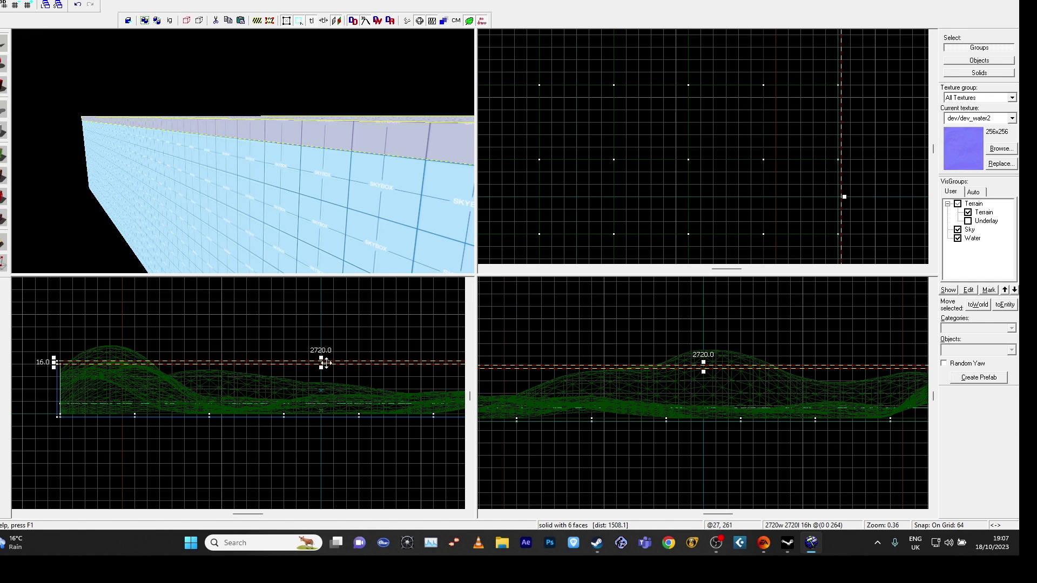
pyautogui.press('Up')
pyautogui.press('Up')
pyautogui.press('Up')
pyautogui.press('Up')
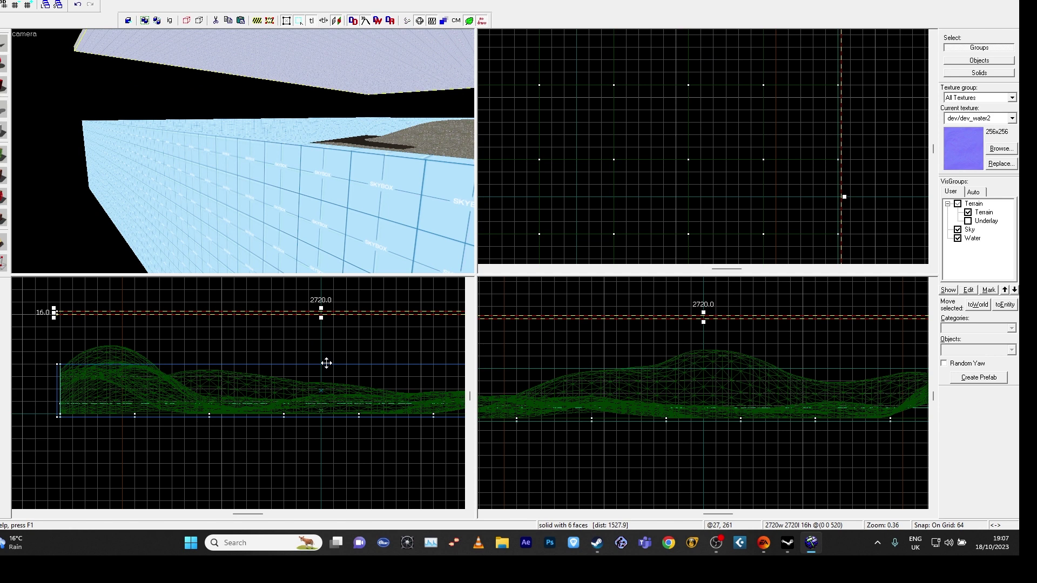
# - Select the four skybox wall brushes together and stretch their tops up to meet the raised ceiling
pyautogui.press('z')
pyautogui.press('z')
pyautogui.click(262, 105)
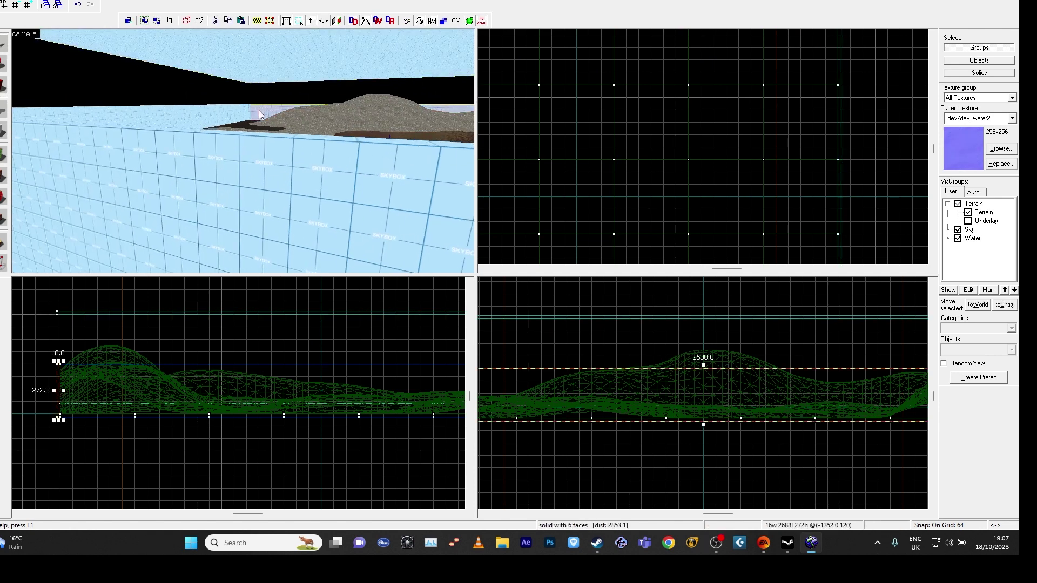
pyautogui.keyDown('ctrl'); pyautogui.click(230, 112); pyautogui.keyUp('ctrl')
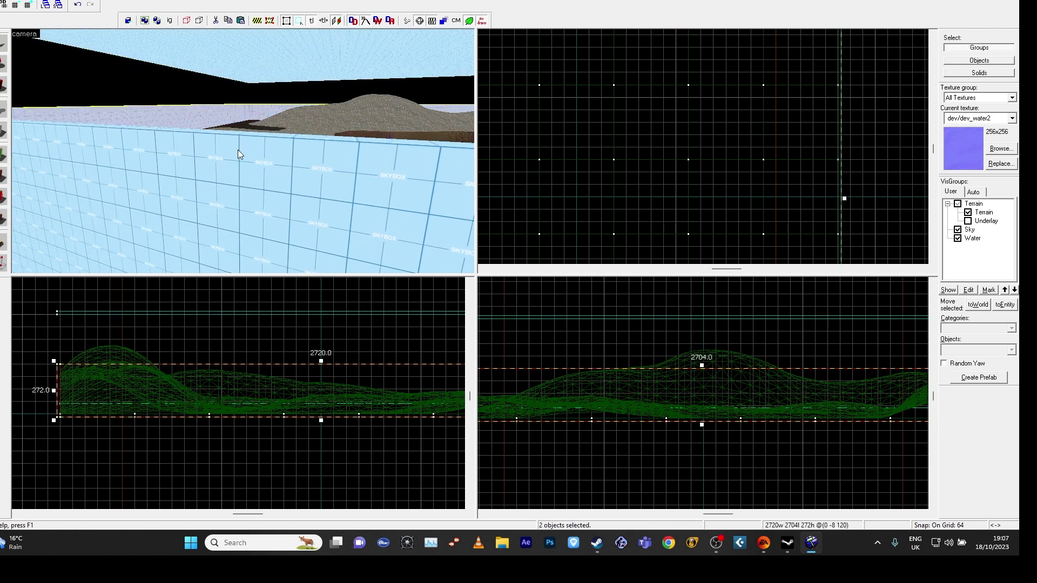
pyautogui.keyDown('ctrl'); pyautogui.click(293, 135); pyautogui.keyUp('ctrl')
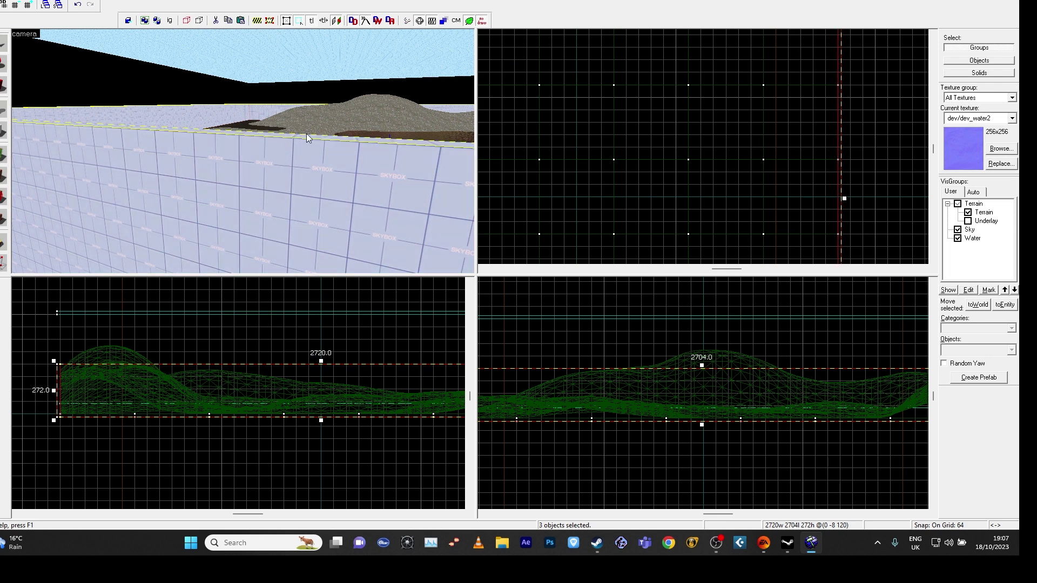
pyautogui.press('z')
pyautogui.press('z')
pyautogui.keyDown('ctrl'); pyautogui.click(355, 115); pyautogui.keyUp('ctrl')
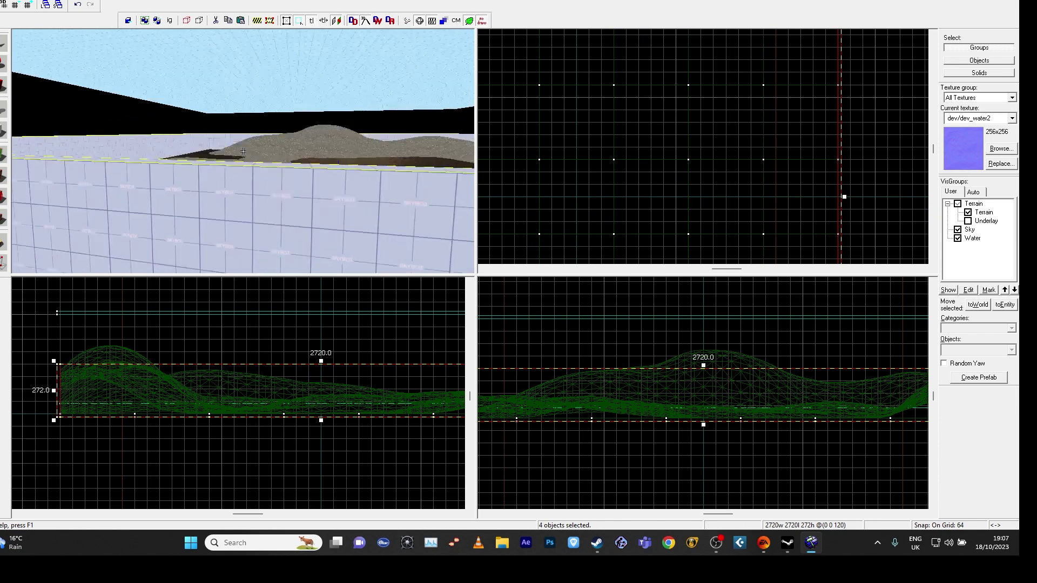
pyautogui.moveTo(243, 152); pyautogui.dragTo(243, 151)
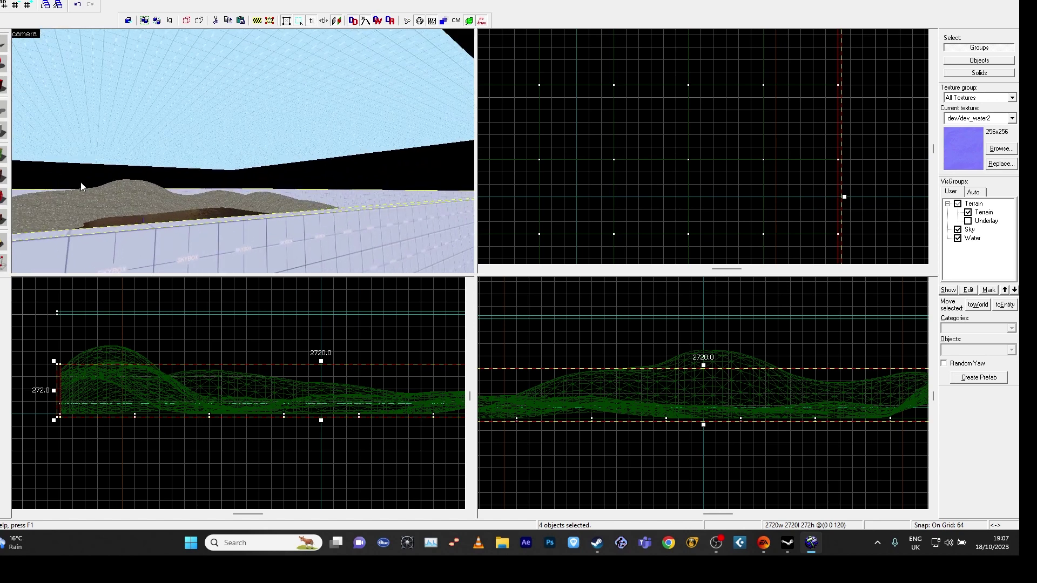
pyautogui.press('z')
pyautogui.press('w')
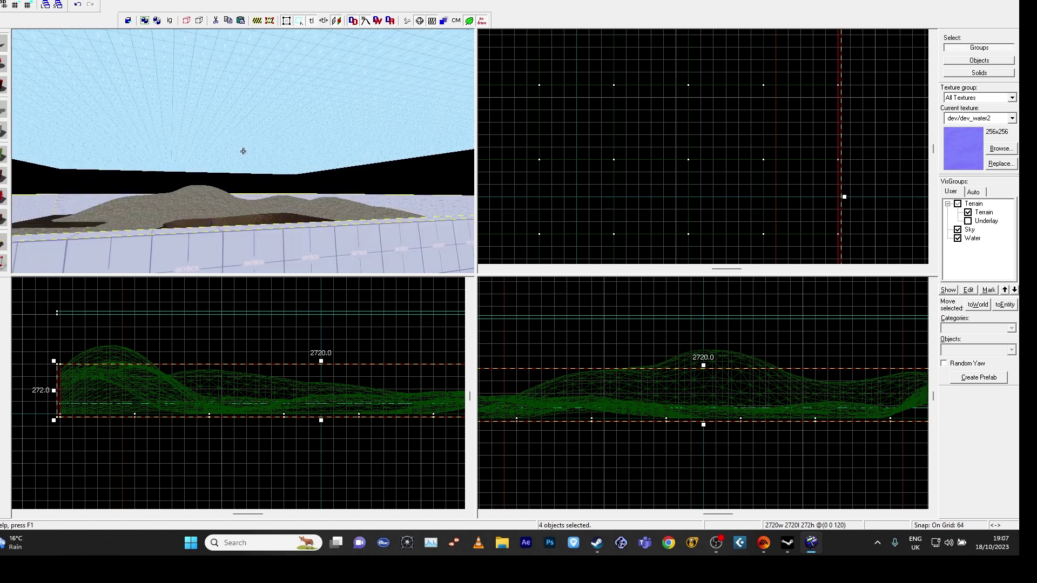
pyautogui.moveTo(243, 152); pyautogui.dragTo(243, 151)
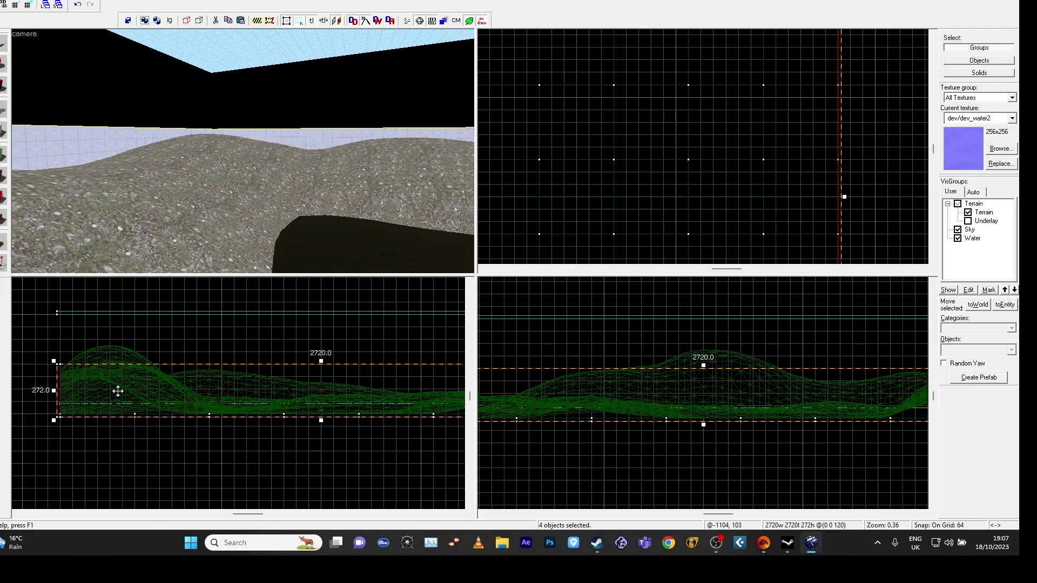
pyautogui.moveTo(321, 361); pyautogui.dragTo(331, 310)
# - Select the ceiling to check its fit, clear the selection and examine the enclosed skybox from inside the terrain
pyautogui.click(226, 54)
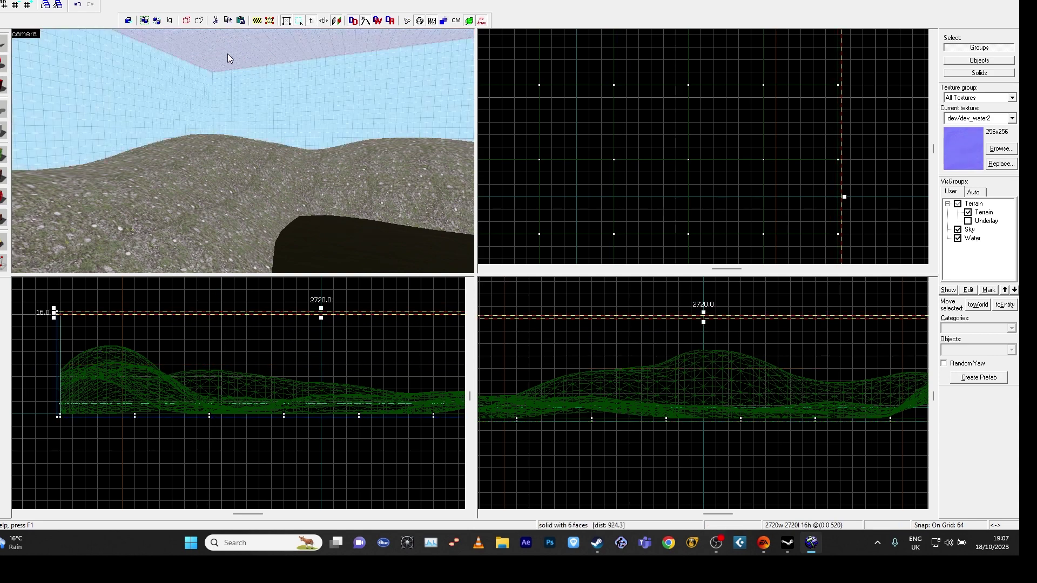
pyautogui.press('Escape')
pyautogui.press('z')
pyautogui.press('w')
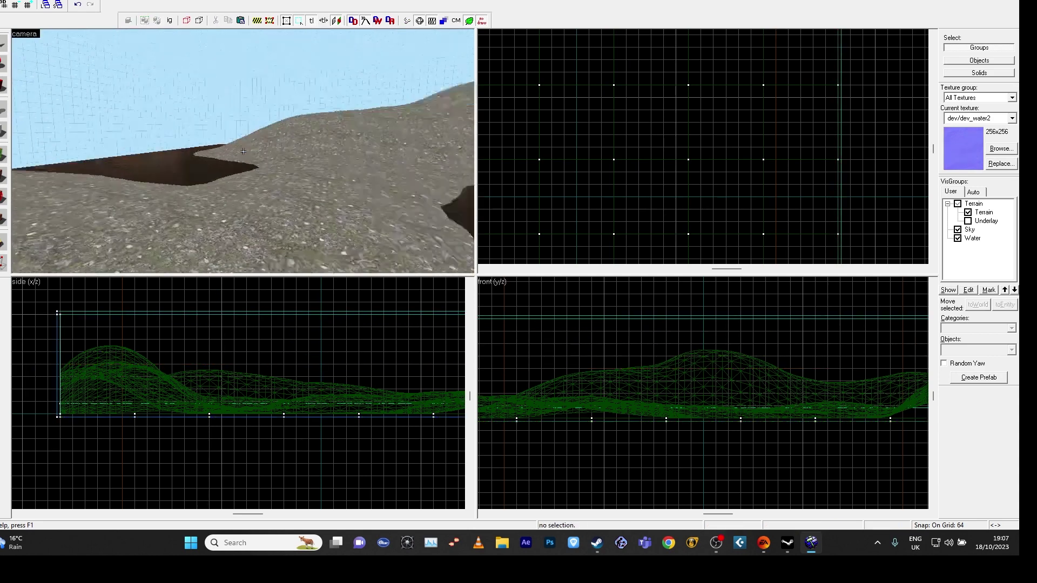
pyautogui.press('w')
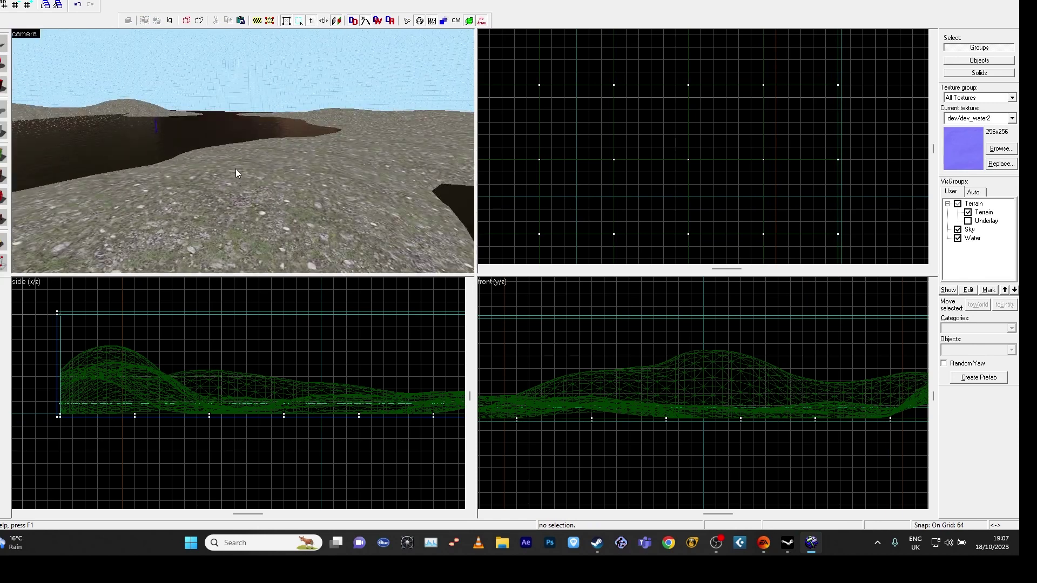
pyautogui.press('w')
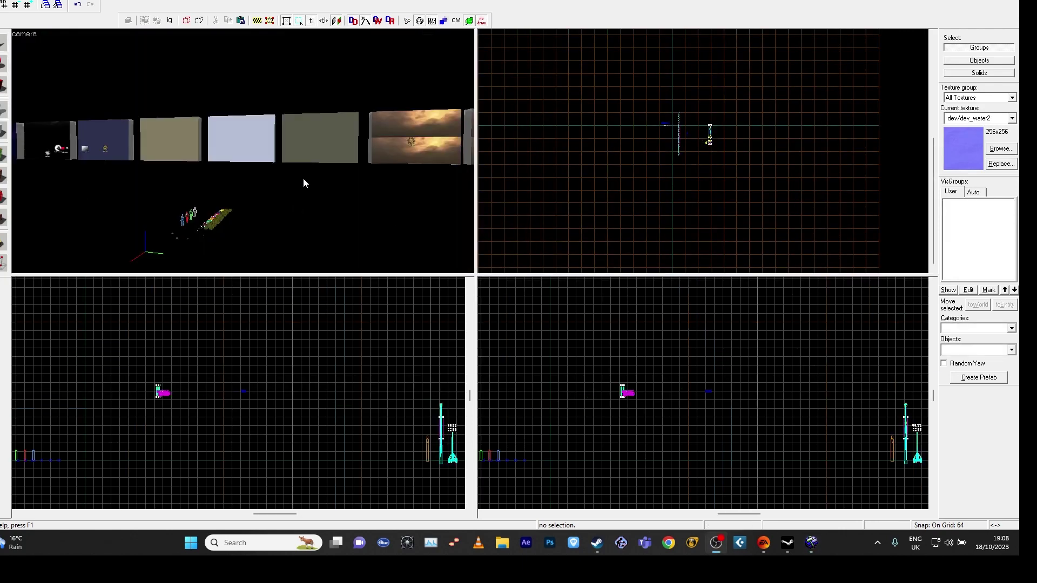
# - Examine the row of sky sample panels and the spawner entities placed near them
pyautogui.click(274, 175)
pyautogui.press('z')
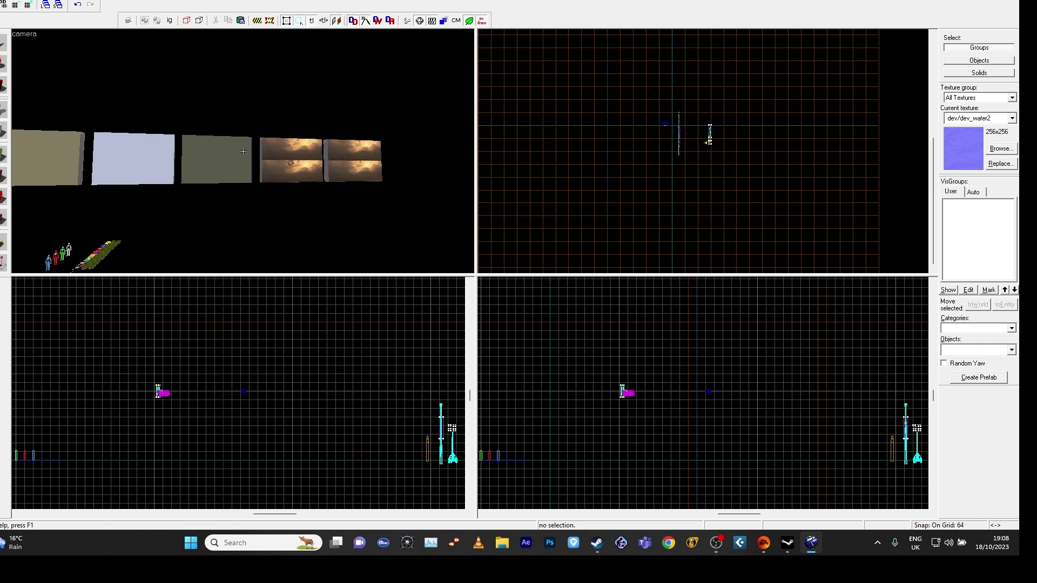
pyautogui.press('a')
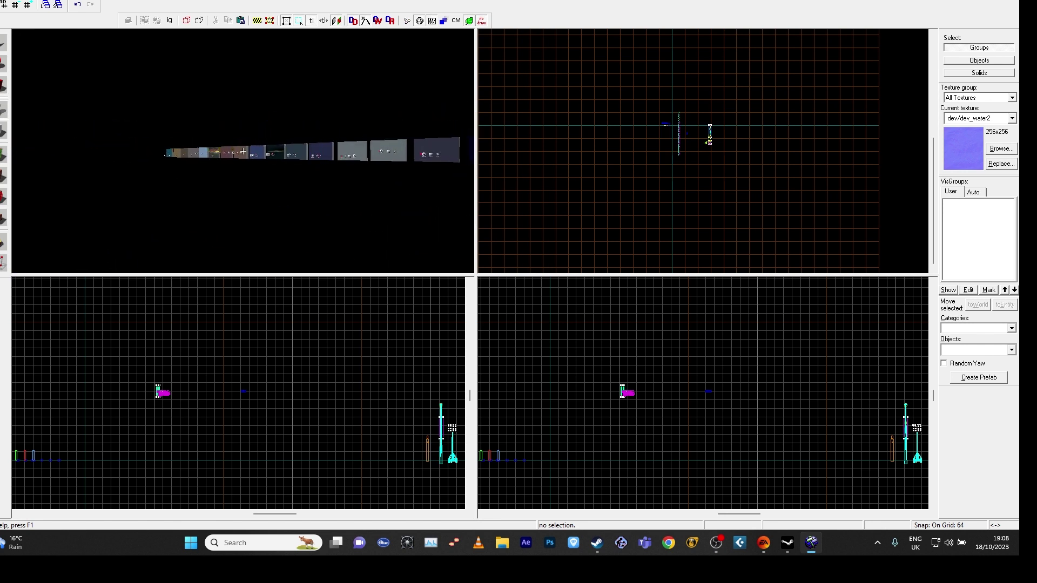
pyautogui.press('w')
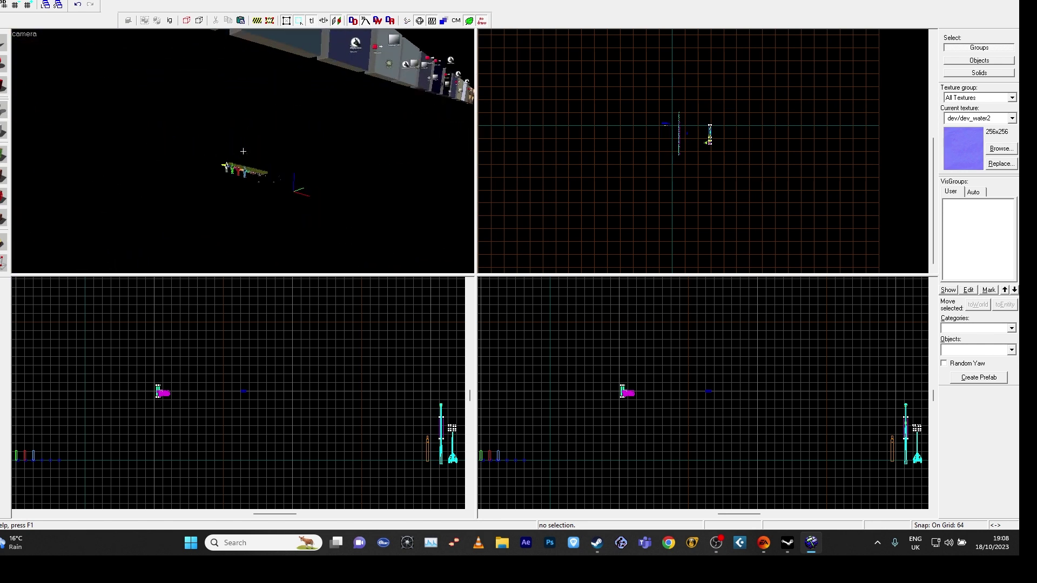
pyautogui.press('w')
pyautogui.press('s')
pyautogui.press('z')
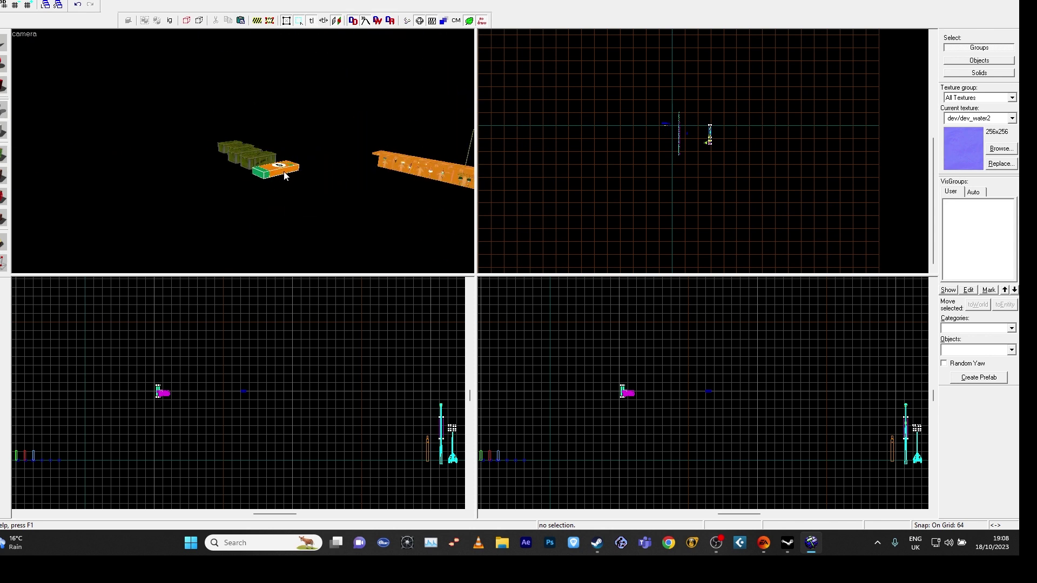
# - Select the small cluster of crate spawners together, check their shared object properties and delete them
pyautogui.click(267, 171)
pyautogui.keyDown('ctrl'); pyautogui.click(257, 174); pyautogui.keyUp('ctrl')
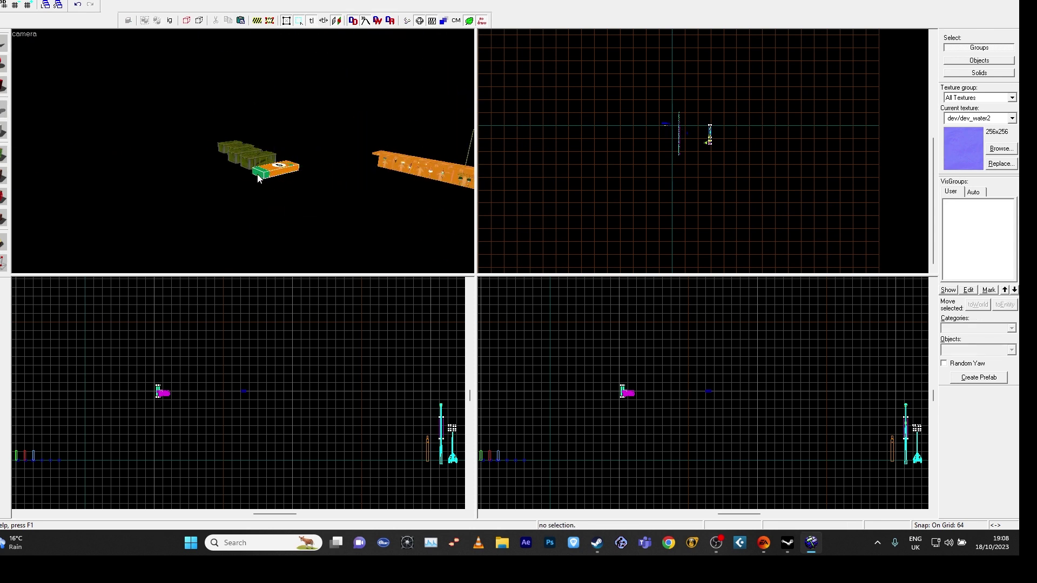
pyautogui.keyDown('ctrl'); pyautogui.click(254, 158); pyautogui.keyUp('ctrl')
pyautogui.keyDown('ctrl'); pyautogui.click(236, 148); pyautogui.keyUp('ctrl')
pyautogui.keyDown('ctrl'); pyautogui.click(232, 145); pyautogui.keyUp('ctrl')
pyautogui.keyDown('ctrl'); pyautogui.click(232, 152); pyautogui.keyUp('ctrl')
pyautogui.keyDown('ctrl'); pyautogui.click(261, 171); pyautogui.keyUp('ctrl')
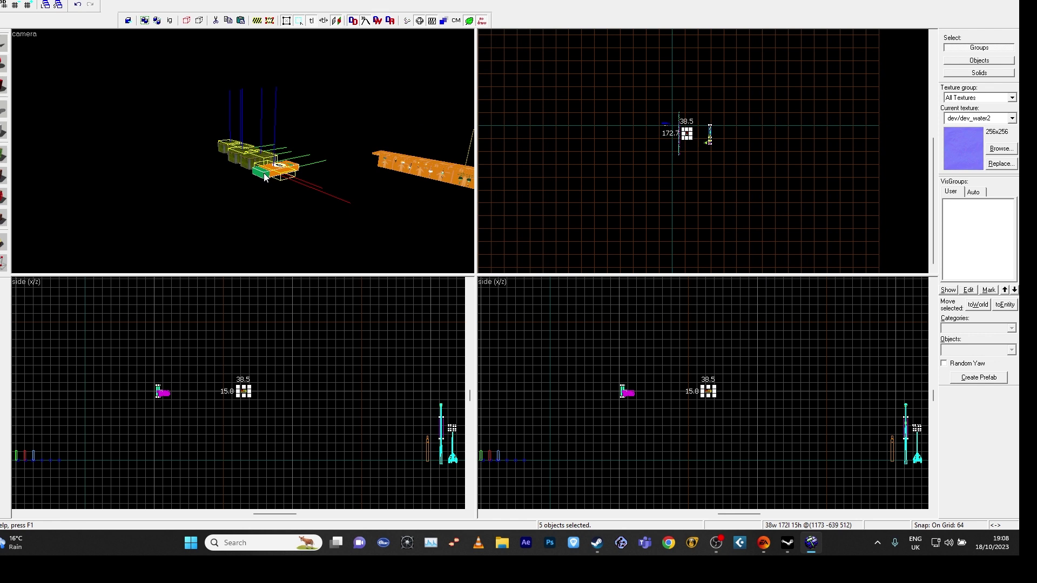
pyautogui.keyDown('ctrl'); pyautogui.click(264, 175); pyautogui.keyUp('ctrl')
pyautogui.hotkey('alt', 'Return')
pyautogui.keyDown('ctrl'); pyautogui.click(265, 173); pyautogui.keyUp('ctrl')
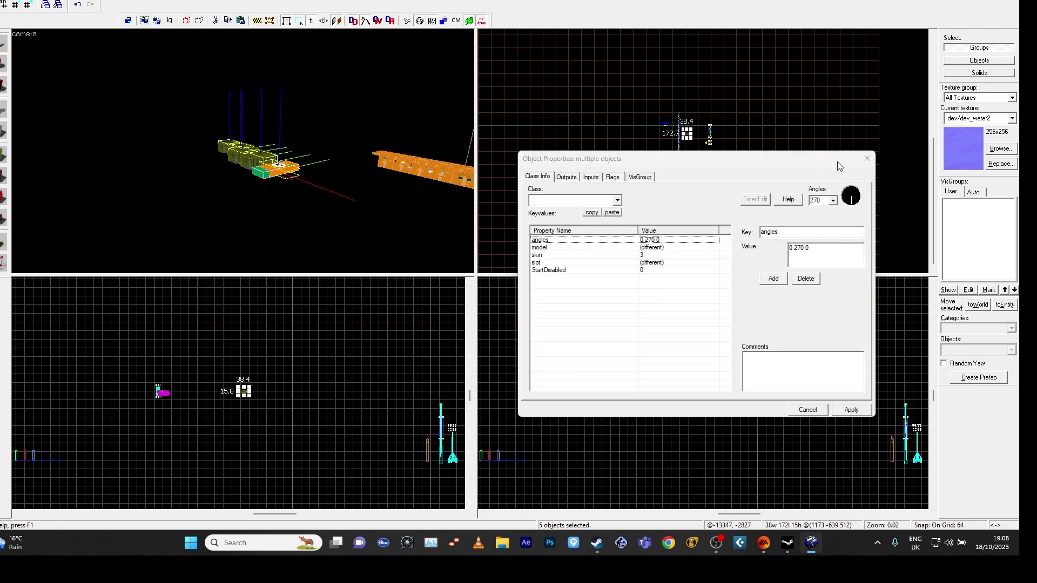
pyautogui.click(867, 158)
pyautogui.press('Delete')
# - Delete the remaining spawner entities of the small crate cluster one after another
pyautogui.click(265, 167)
pyautogui.press('Delete')
pyautogui.click(254, 159)
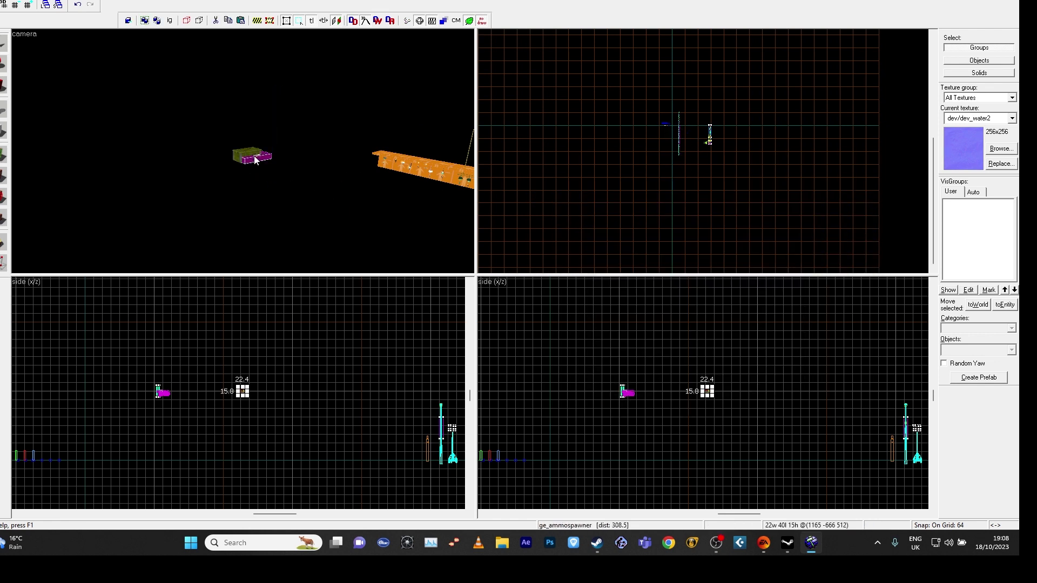
pyautogui.press('Delete')
pyautogui.click(254, 158)
pyautogui.press('Delete')
# - Examine the sky sample panels and the reddish panel's light_environment, shadow_control, logic_auto and tonemap controller entities
pyautogui.press('z')
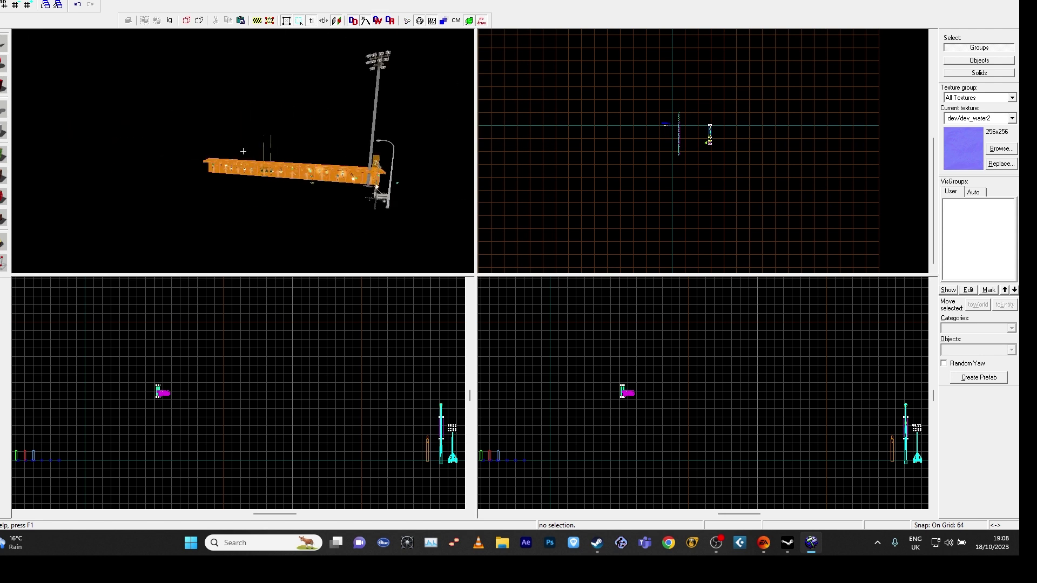
pyautogui.press('w')
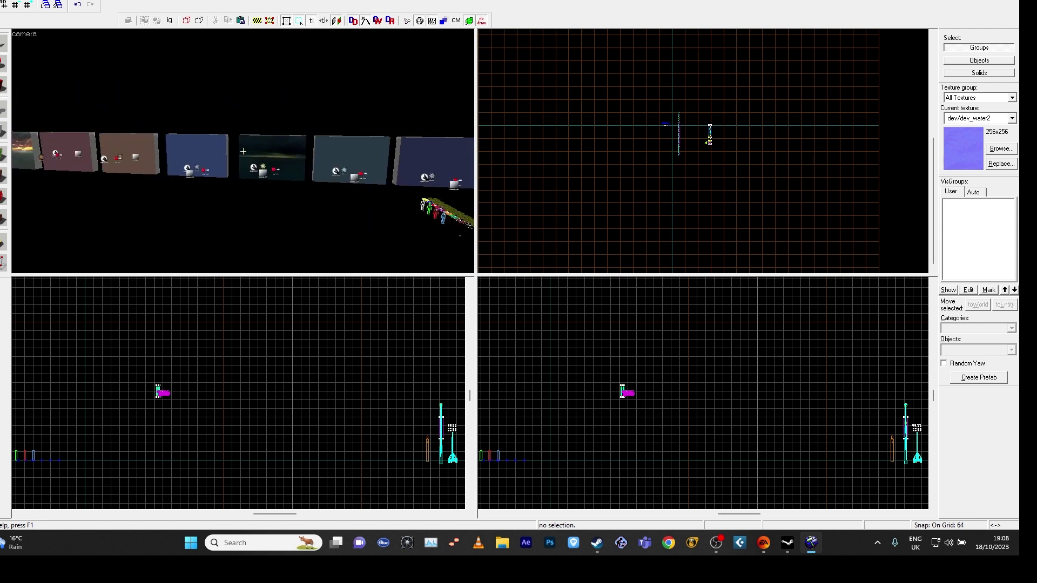
pyautogui.press('w')
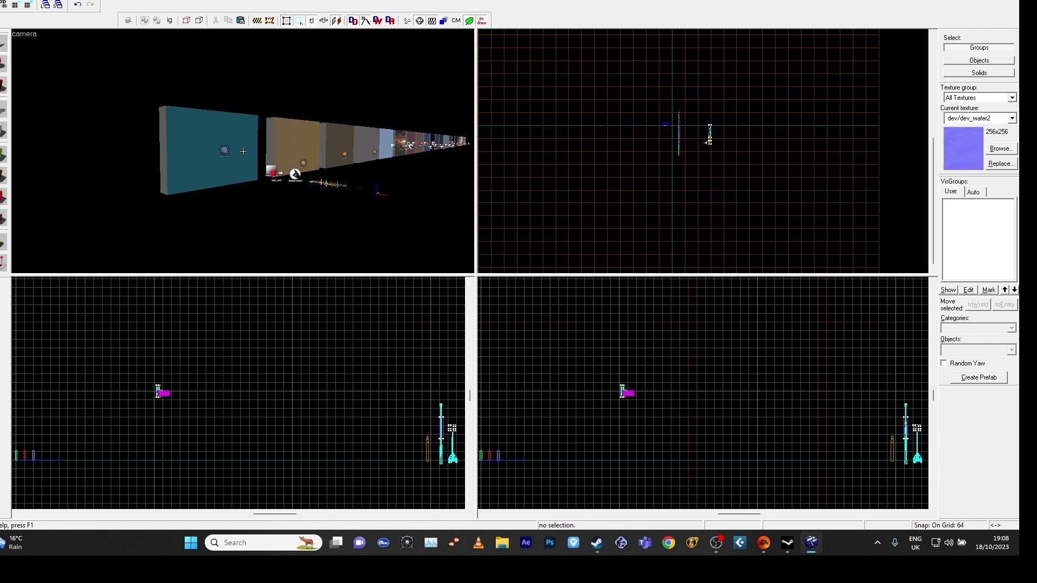
pyautogui.press('w')
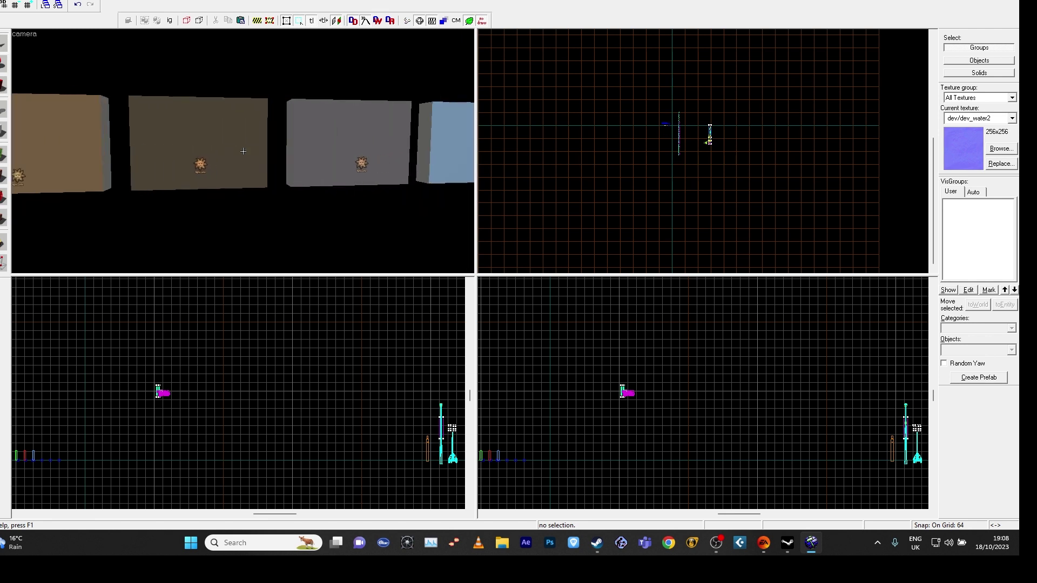
pyautogui.press('w')
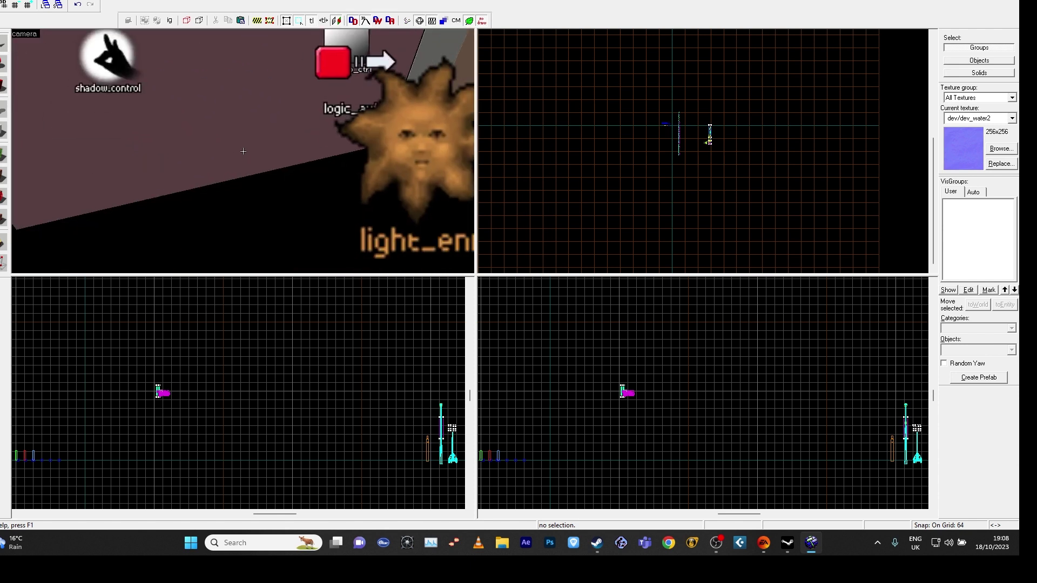
pyautogui.press('z')
pyautogui.click(272, 95)
pyautogui.click(267, 84)
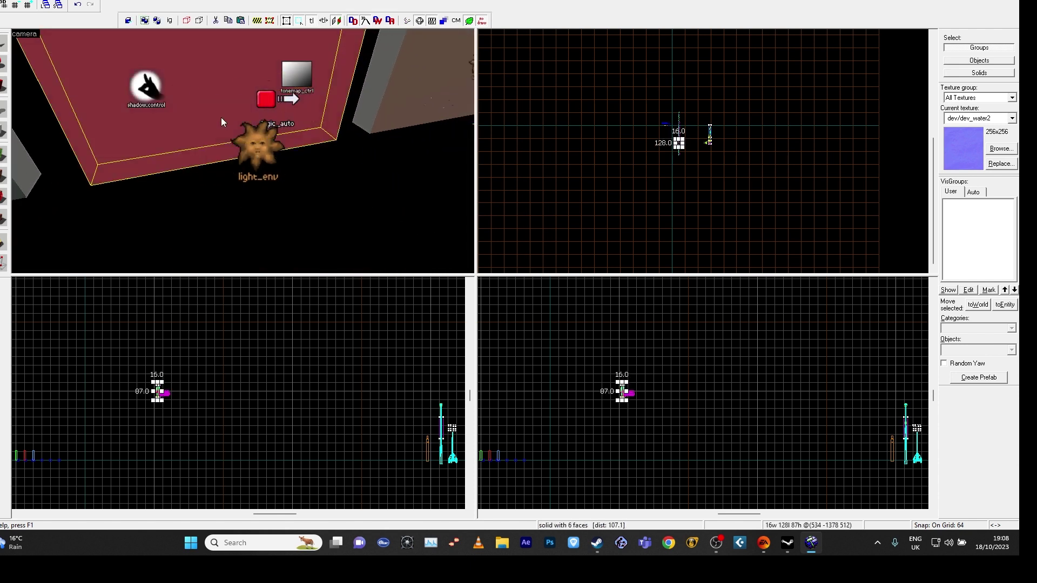
pyautogui.press('Escape')
pyautogui.press('z')
pyautogui.press('d')
pyautogui.press('z')
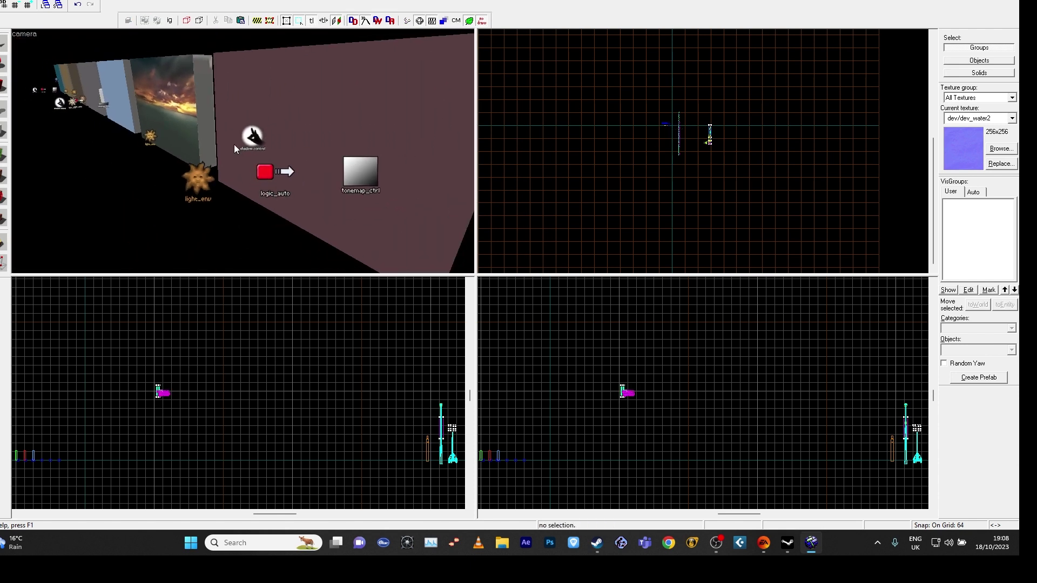
# - Select the reddish panel's env_tonemap_controller, logic_auto, shadow_control and light_environment entities together
pyautogui.click(362, 172)
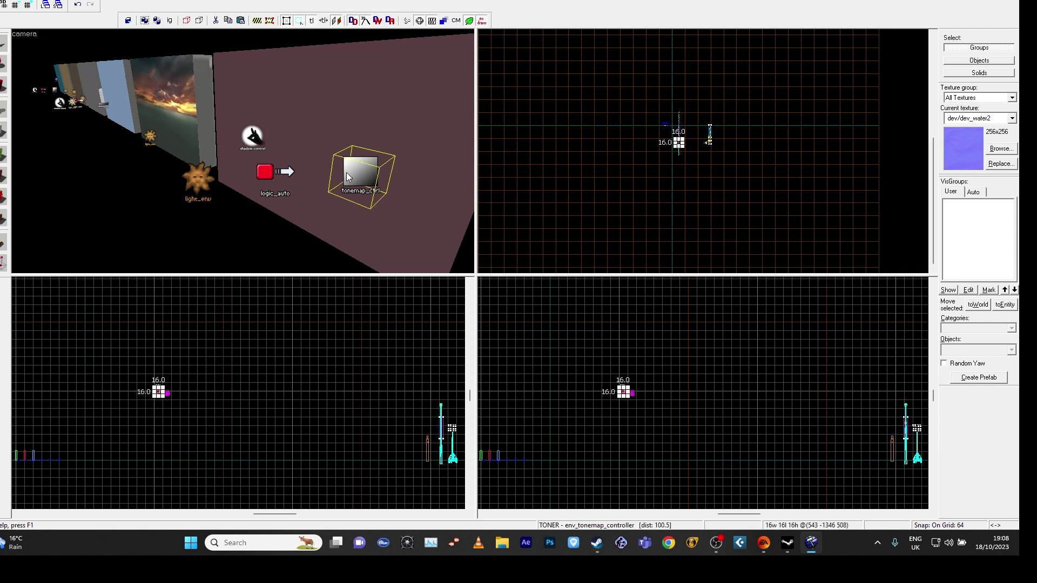
pyautogui.keyDown('ctrl'); pyautogui.click(263, 172); pyautogui.keyUp('ctrl')
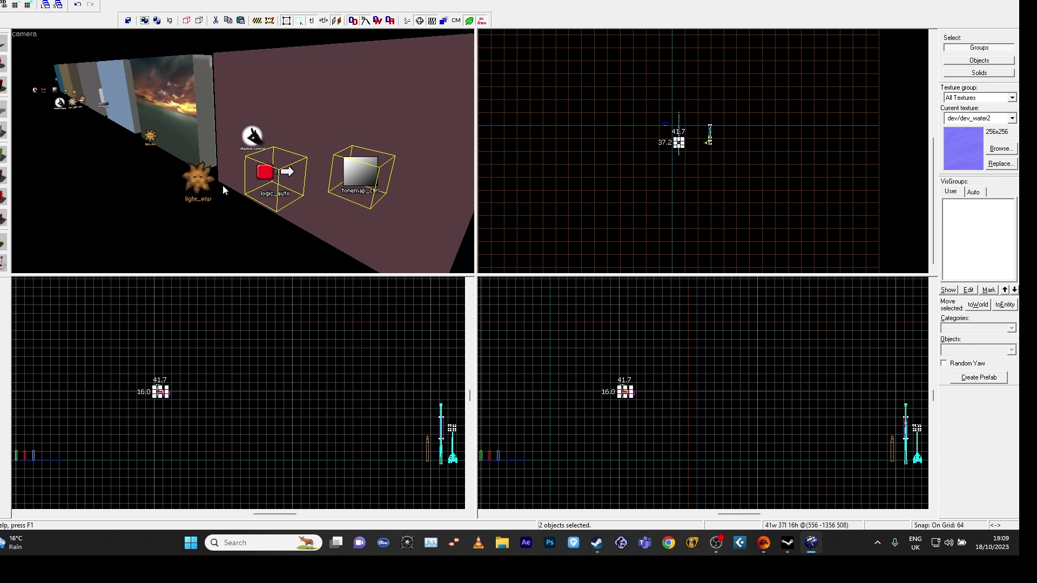
pyautogui.press('z')
pyautogui.press('a')
pyautogui.press('z')
pyautogui.keyDown('ctrl'); pyautogui.click(189, 138); pyautogui.keyUp('ctrl')
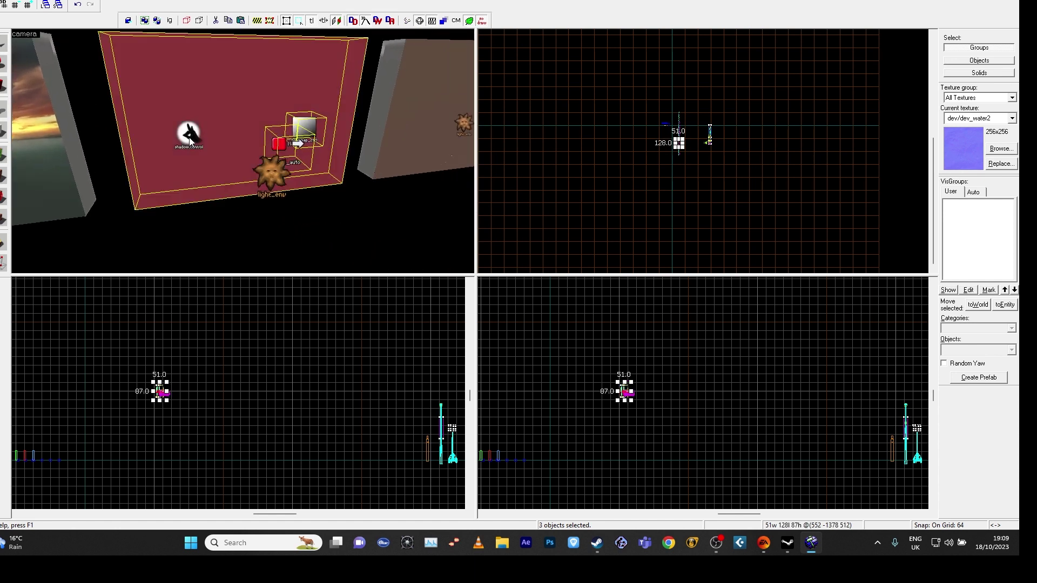
pyautogui.keyDown('ctrl'); pyautogui.click(218, 116); pyautogui.keyUp('ctrl')
pyautogui.keyDown('ctrl'); pyautogui.click(217, 115); pyautogui.keyUp('ctrl')
pyautogui.keyDown('ctrl'); pyautogui.click(217, 116); pyautogui.keyUp('ctrl')
pyautogui.press('z')
pyautogui.press('a')
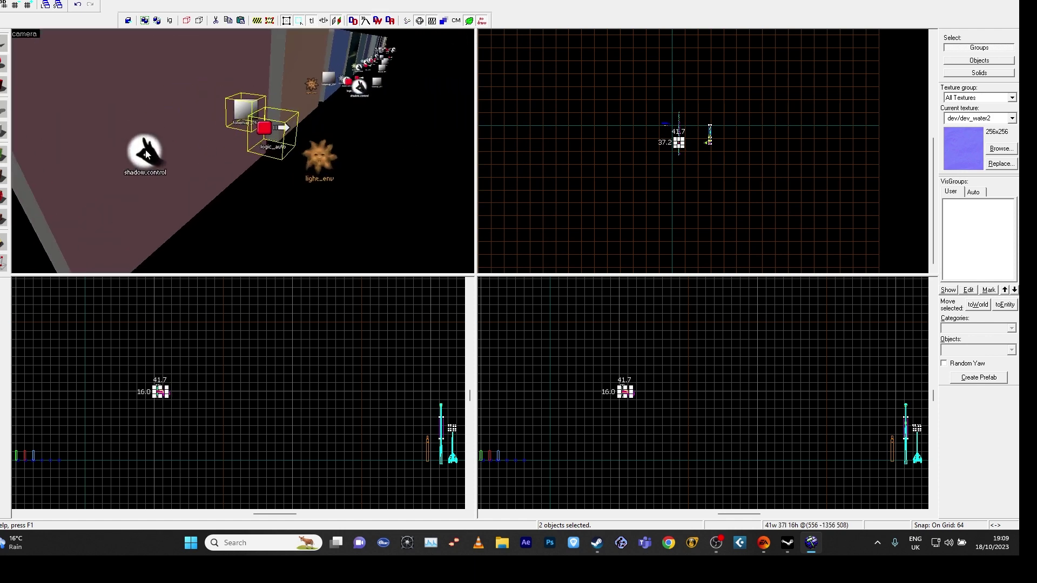
pyautogui.press('z')
pyautogui.keyDown('ctrl'); pyautogui.click(180, 169); pyautogui.keyUp('ctrl')
pyautogui.keyDown('ctrl'); pyautogui.click(162, 172); pyautogui.keyUp('ctrl')
pyautogui.keyDown('ctrl'); pyautogui.click(228, 174); pyautogui.keyUp('ctrl')
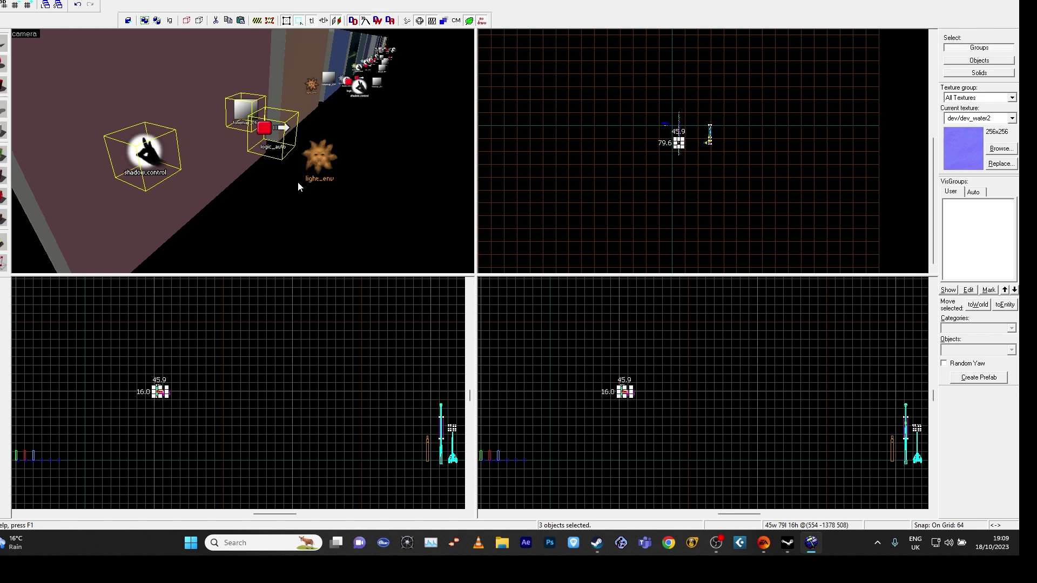
pyautogui.press('z')
pyautogui.keyDown('ctrl'); pyautogui.click(324, 156); pyautogui.keyUp('ctrl')
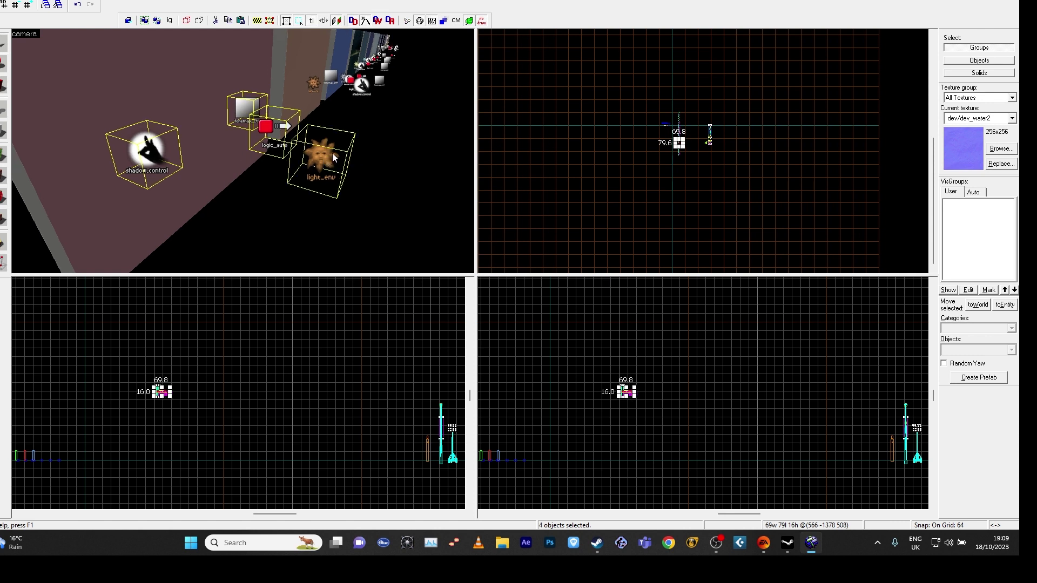
# - Enlarge the camera view and examine the other sky sample panels along the row, up to the teal one at its end
pyautogui.press('z')
pyautogui.press('w')
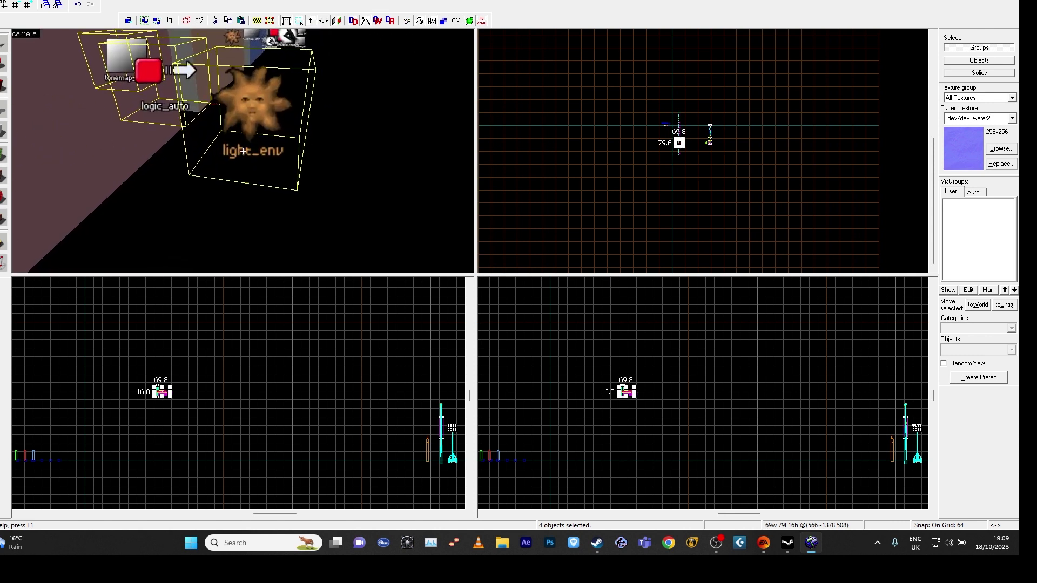
pyautogui.press('w')
pyautogui.press('z')
pyautogui.hotkey('shift', 'z')
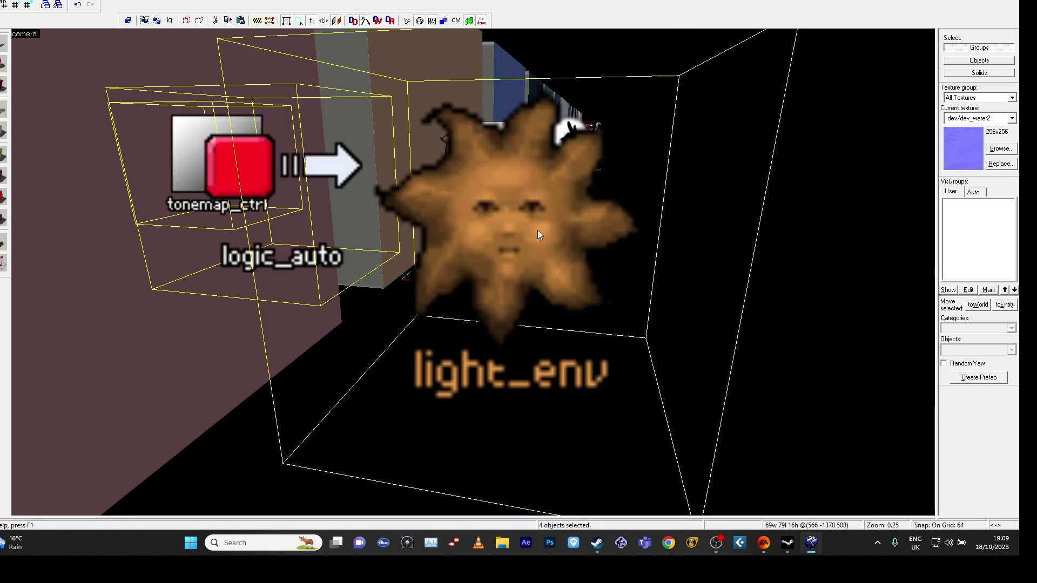
pyautogui.scroll(-15, 535, 235)
pyautogui.press('w')
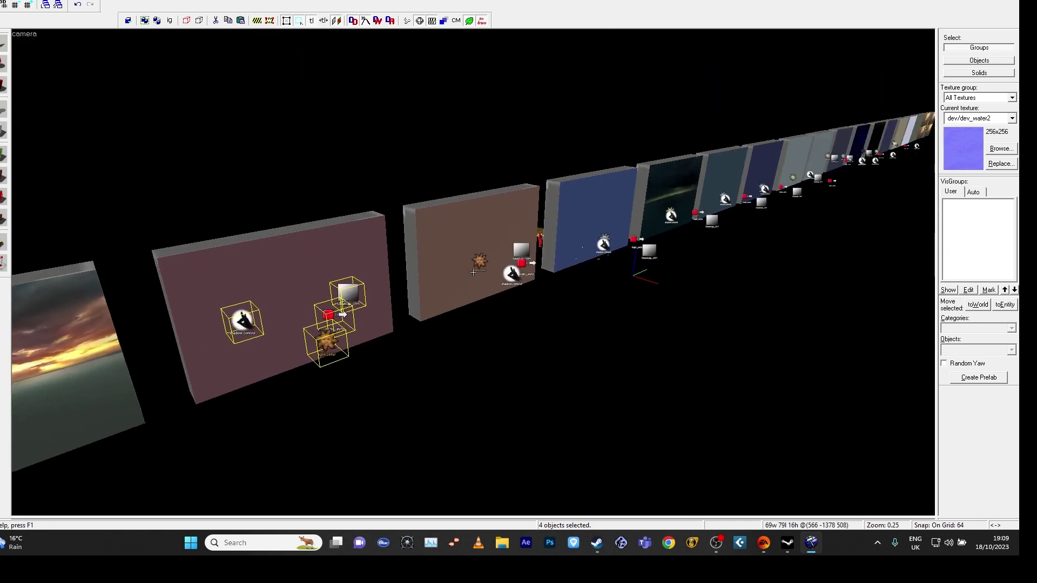
pyautogui.press('w')
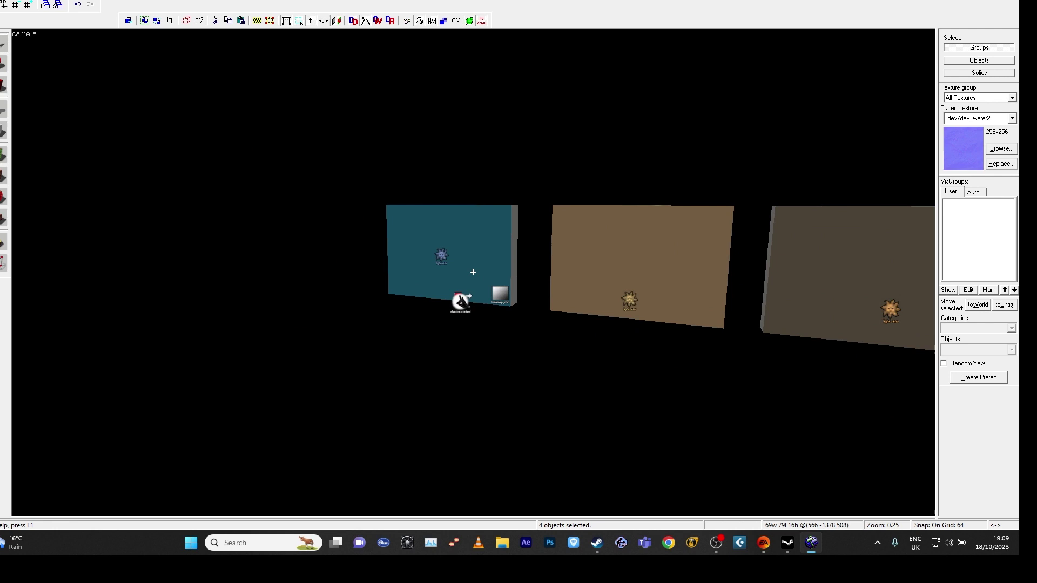
pyautogui.press('a')
pyautogui.press('z')
# - Look up the sky texture name on the teal panel's face and highlight it for reuse, without replacing any textures
pyautogui.click(432, 281)
pyautogui.press('z')
pyautogui.press('w')
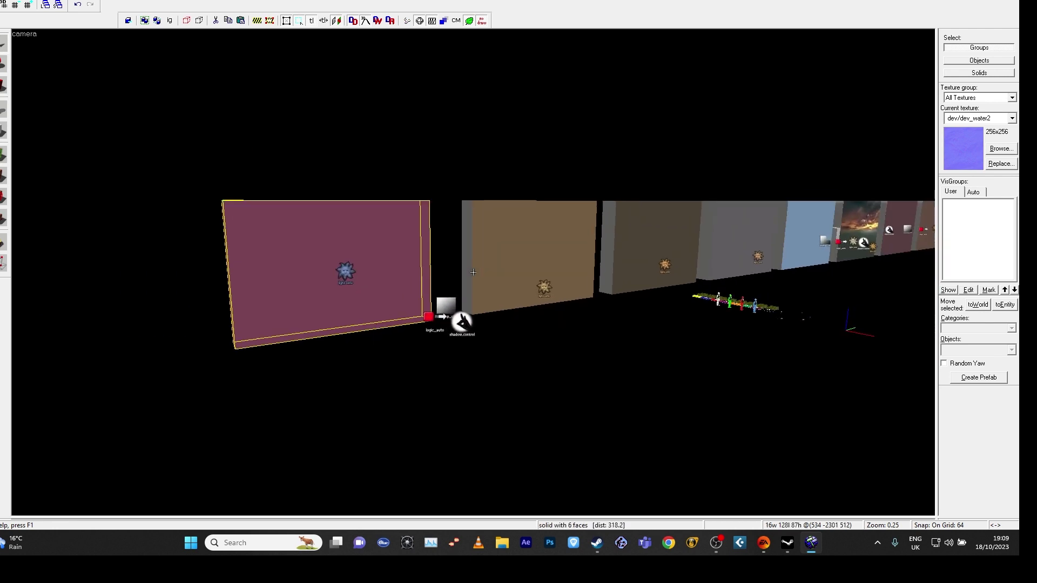
pyautogui.press('z')
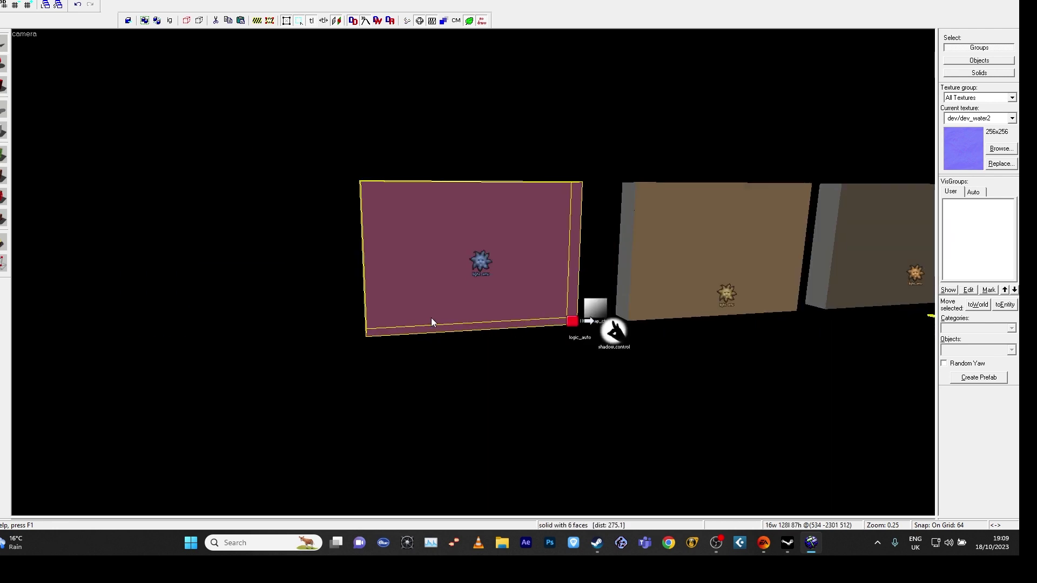
pyautogui.hotkey('shift', 'a')
pyautogui.click(420, 225)
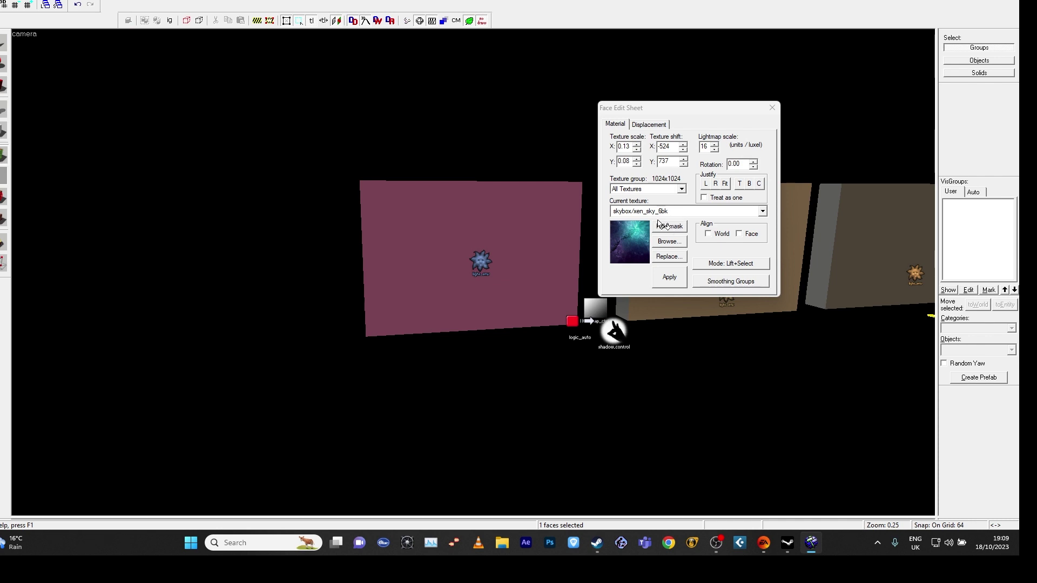
pyautogui.click(669, 257)
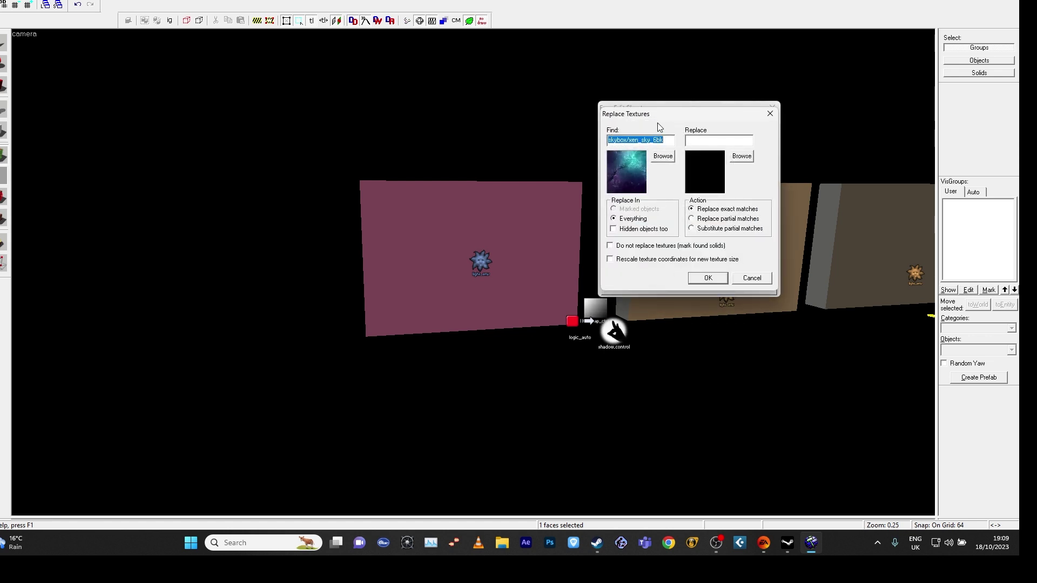
pyautogui.click(659, 143)
pyautogui.moveTo(655, 142); pyautogui.dragTo(639, 144)
pyautogui.click(755, 283)
pyautogui.click(772, 107)
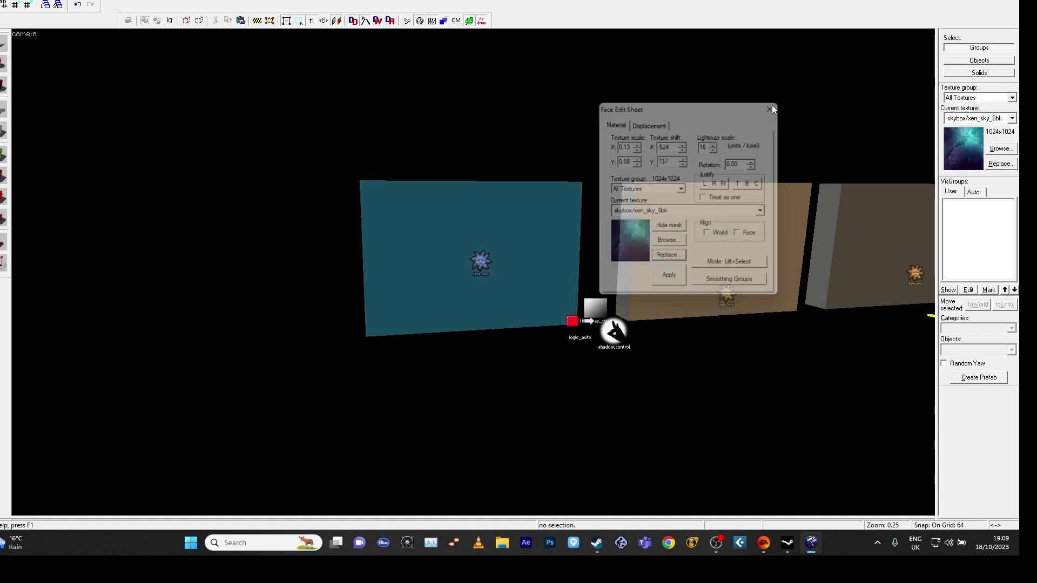
# - In starter template.vmf, set the map's SkyBox Texture Name to xen_sky_6 and apply it
pyautogui.click(1002, 1)
pyautogui.click(810, 113)
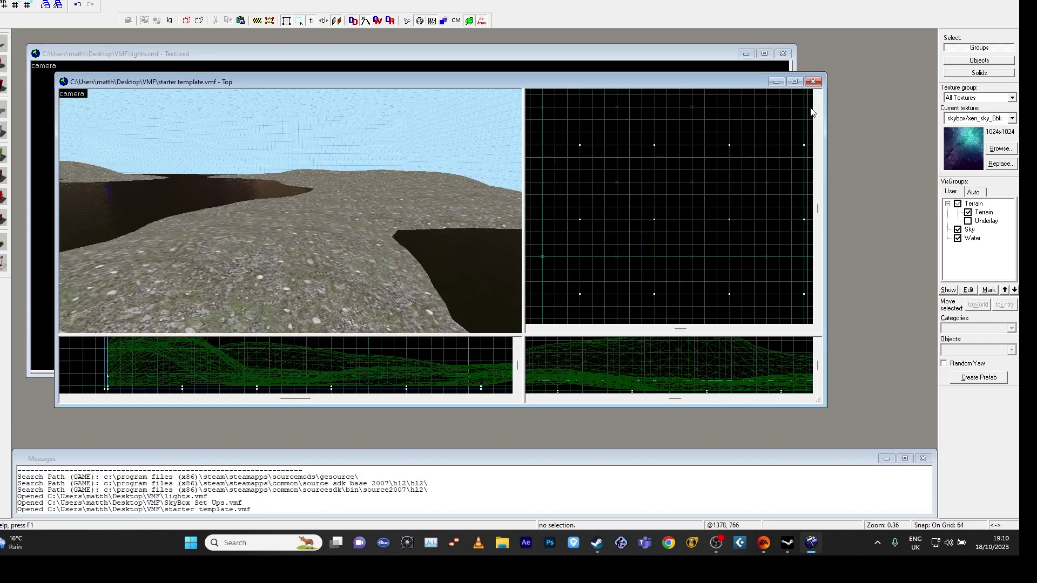
pyautogui.click(796, 81)
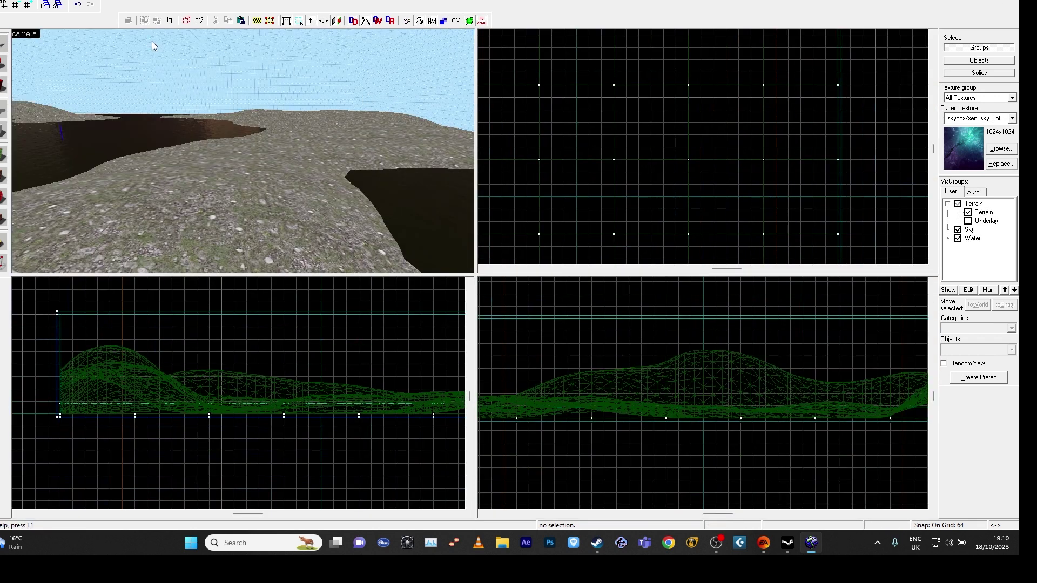
pyautogui.hotkey('alt', 'm')
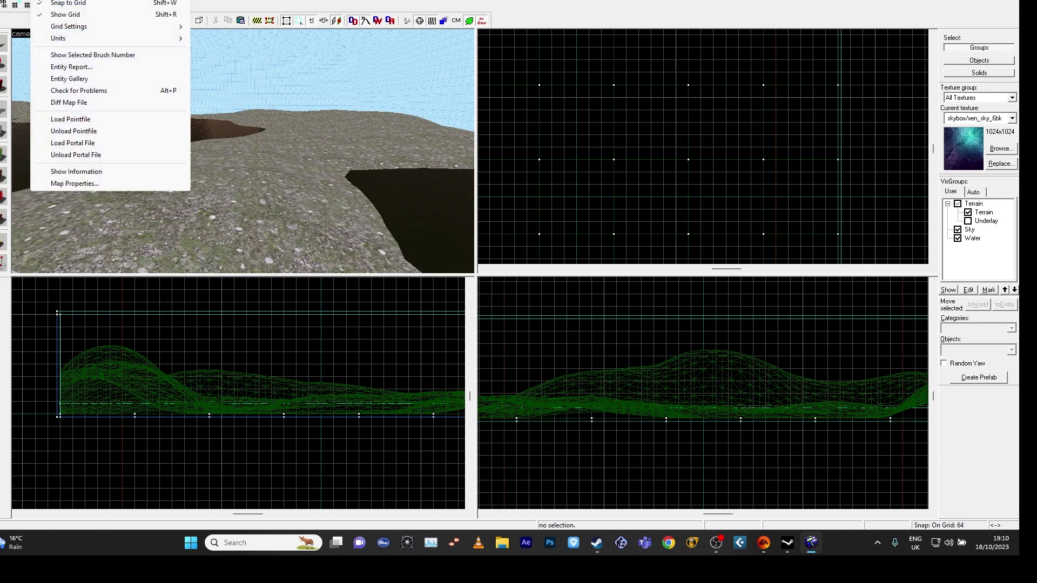
pyautogui.click(62, 184)
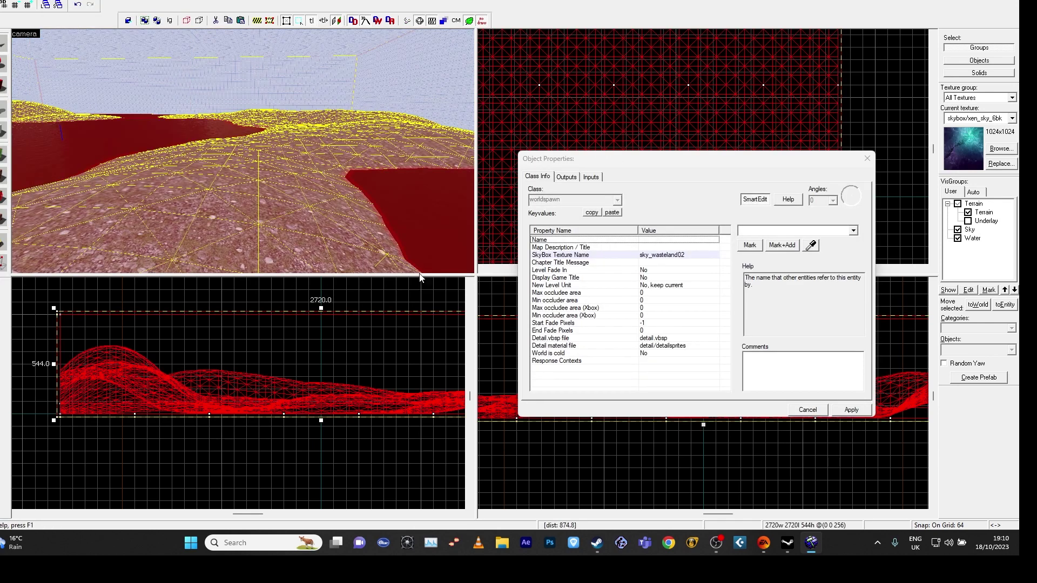
pyautogui.click(556, 256)
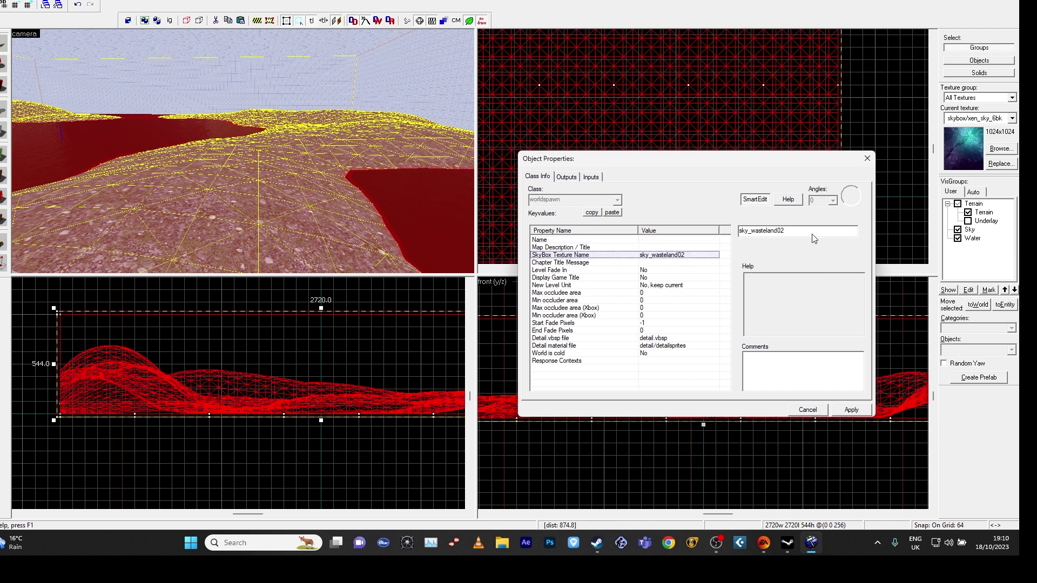
pyautogui.moveTo(812, 234); pyautogui.dragTo(716, 223)
pyautogui.write('xen_sky_6')
pyautogui.click(852, 412)
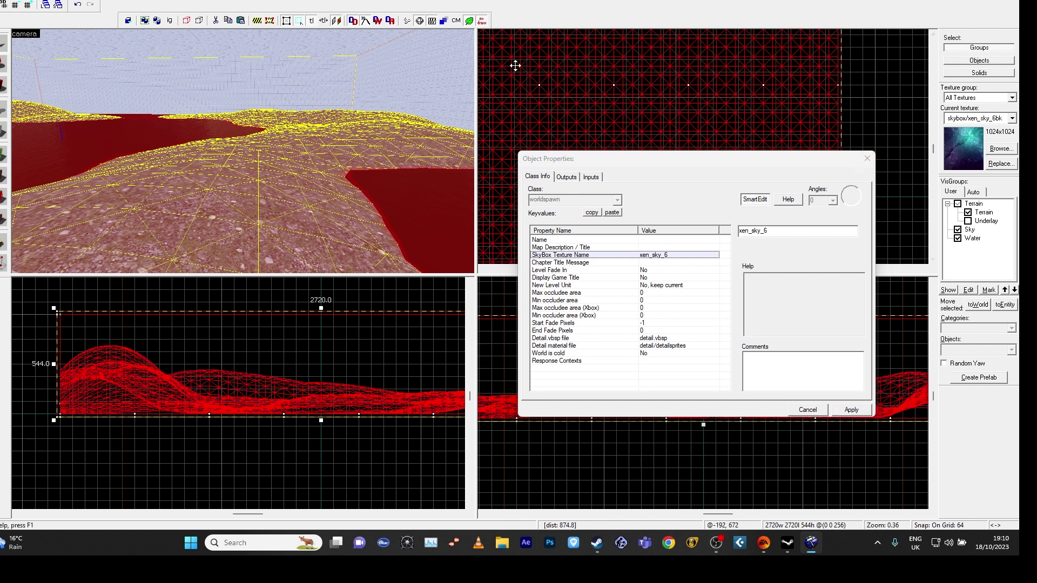
pyautogui.click(868, 159)
pyautogui.press('Escape')
# - Return to lights.vmf and select the teal panel's light_environment, logic_auto, tonemap controller and shadow_control entities together for copying
pyautogui.press('z')
pyautogui.press('w')
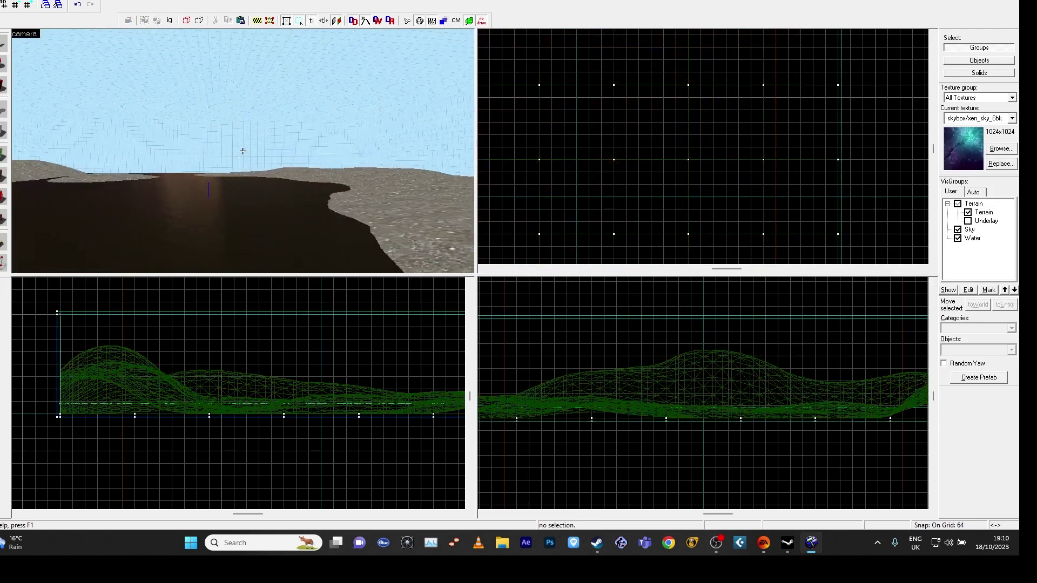
pyautogui.press('a')
pyautogui.press('z')
pyautogui.click(988, 0)
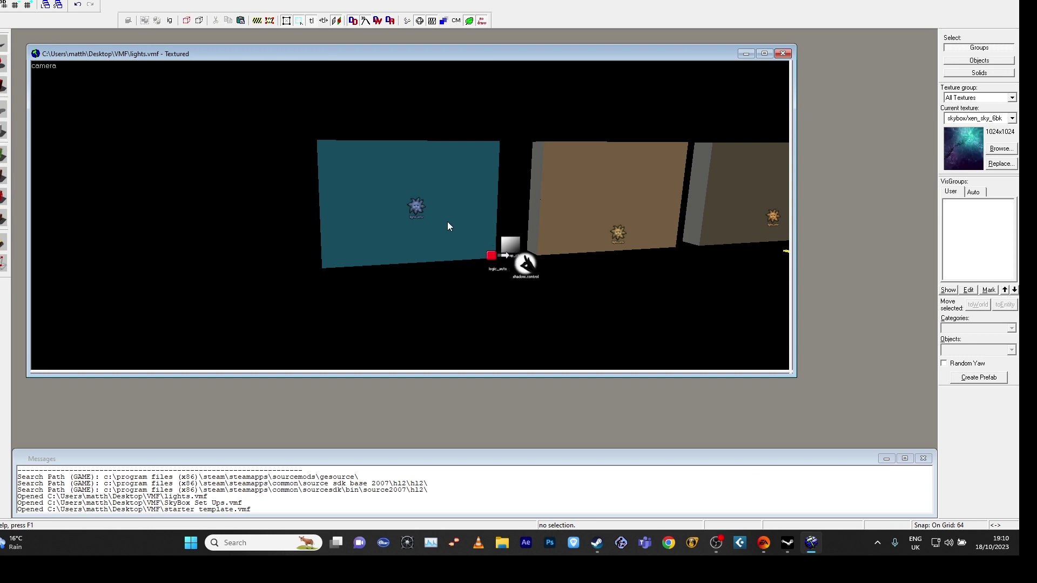
pyautogui.click(415, 200)
pyautogui.press('z')
pyautogui.press('w')
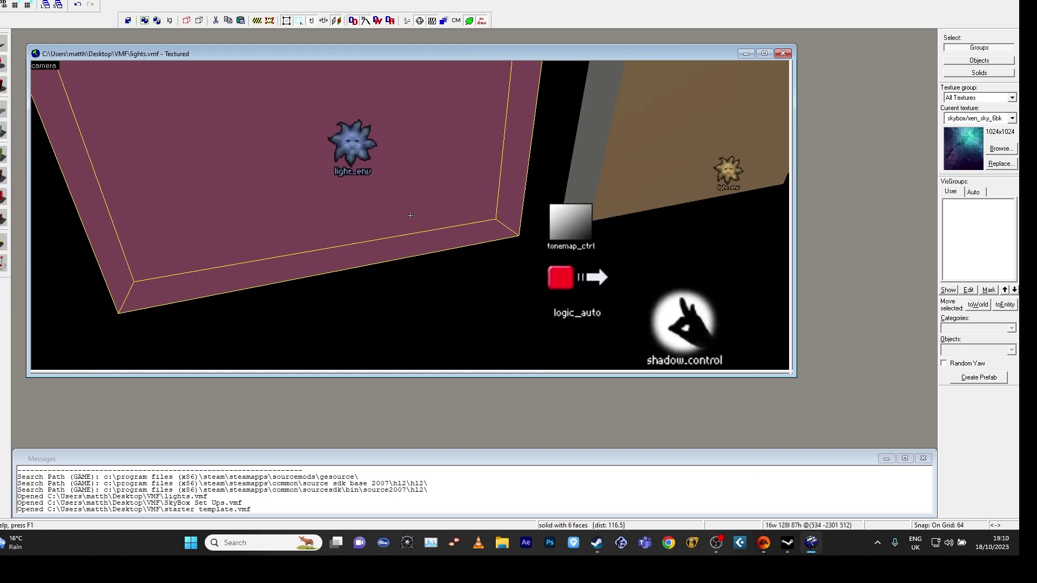
pyautogui.press('z')
pyautogui.click(359, 156)
pyautogui.press('z')
pyautogui.press('d')
pyautogui.press('z')
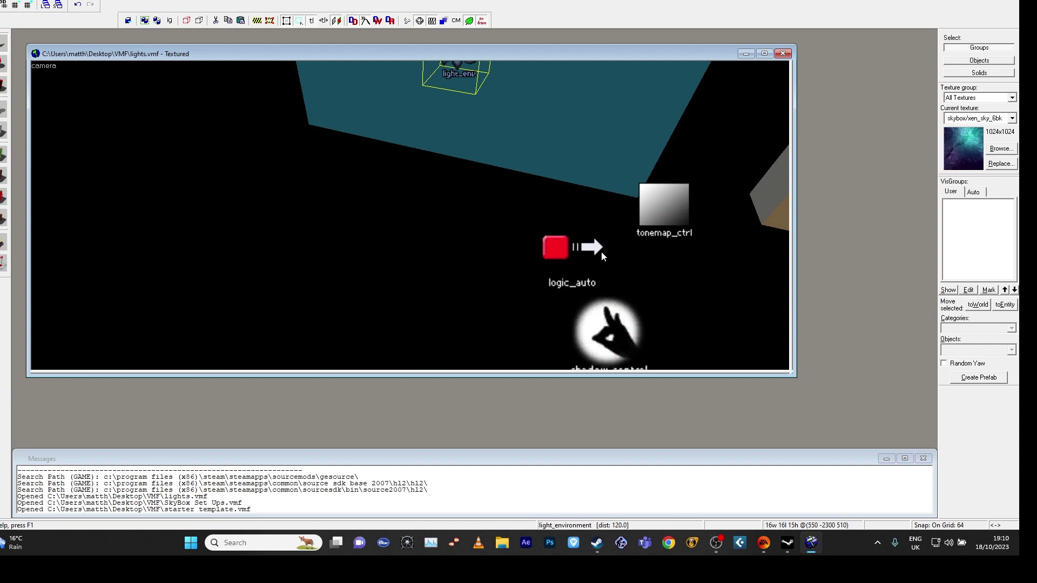
pyautogui.keyDown('ctrl'); pyautogui.click(601, 251); pyautogui.keyUp('ctrl')
pyautogui.keyDown('ctrl'); pyautogui.click(639, 222); pyautogui.keyUp('ctrl')
pyautogui.keyDown('ctrl'); pyautogui.click(613, 303); pyautogui.keyUp('ctrl')
pyautogui.press('z')
pyautogui.press('s')
pyautogui.press('z')
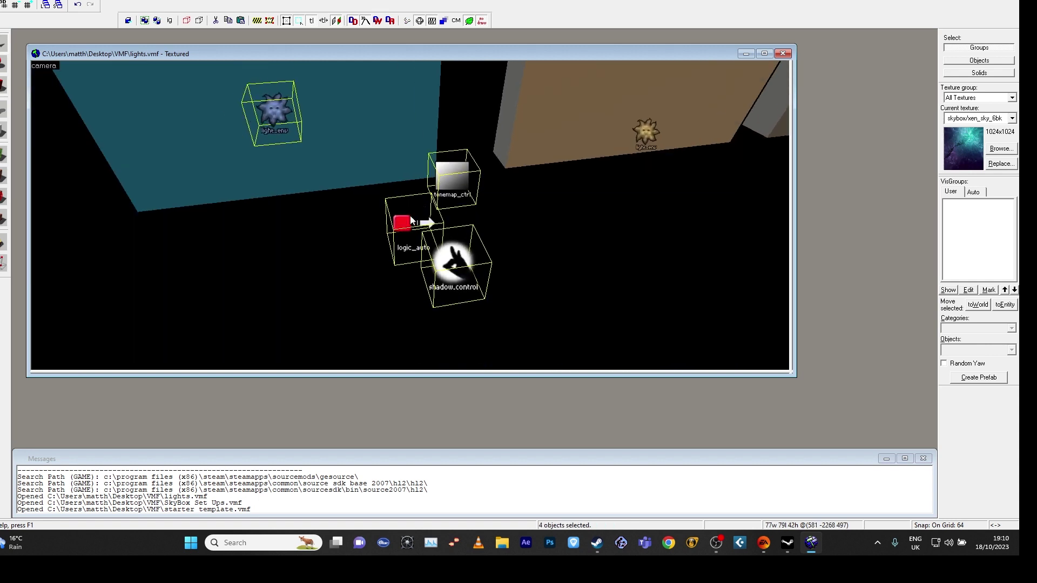
# - Paste the four copied lighting entities onto the terrain in starter template.vmf and clear the selection
pyautogui.click(751, 53)
pyautogui.moveTo(196, 456); pyautogui.dragTo(508, 455)
pyautogui.click(138, 516)
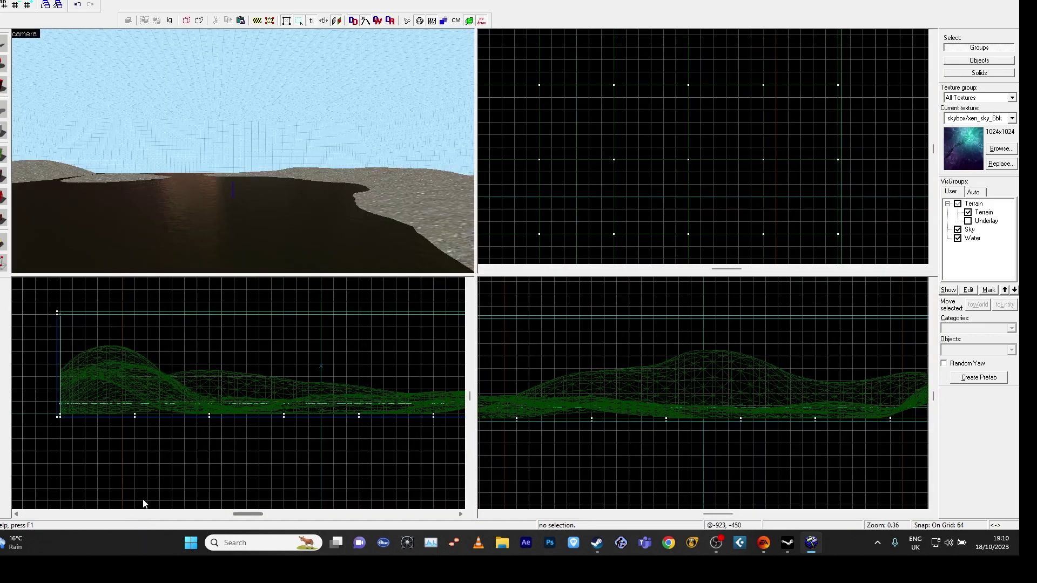
pyautogui.press('z')
pyautogui.press('w')
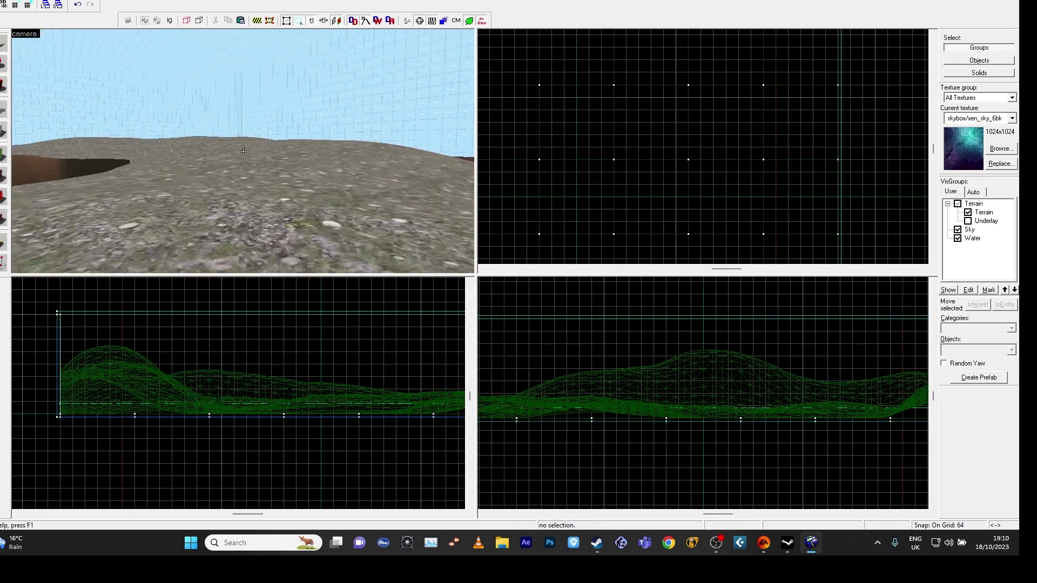
pyautogui.hotkey('ctrl', 'v')
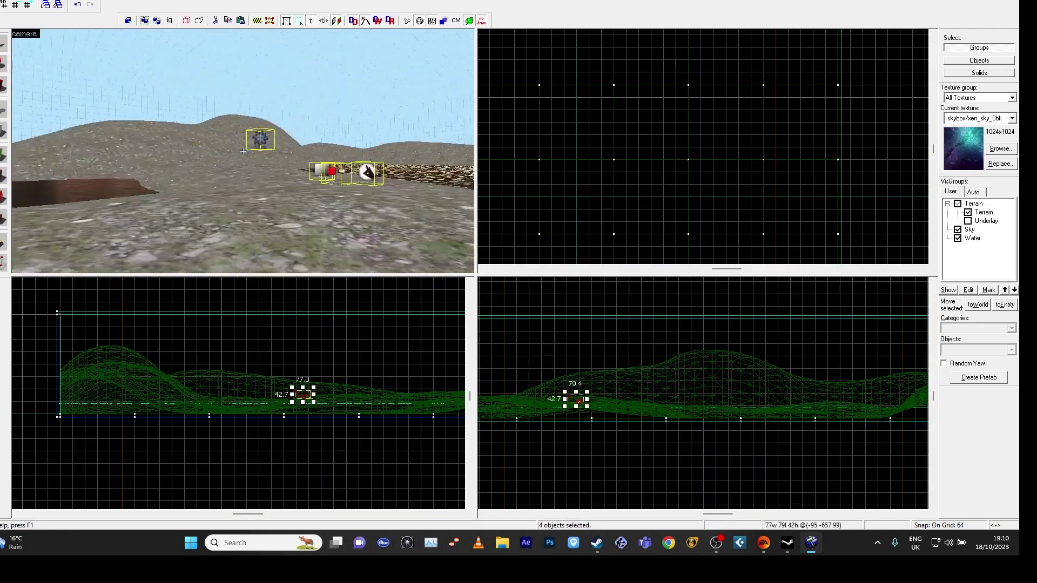
pyautogui.press('z')
pyautogui.press('z')
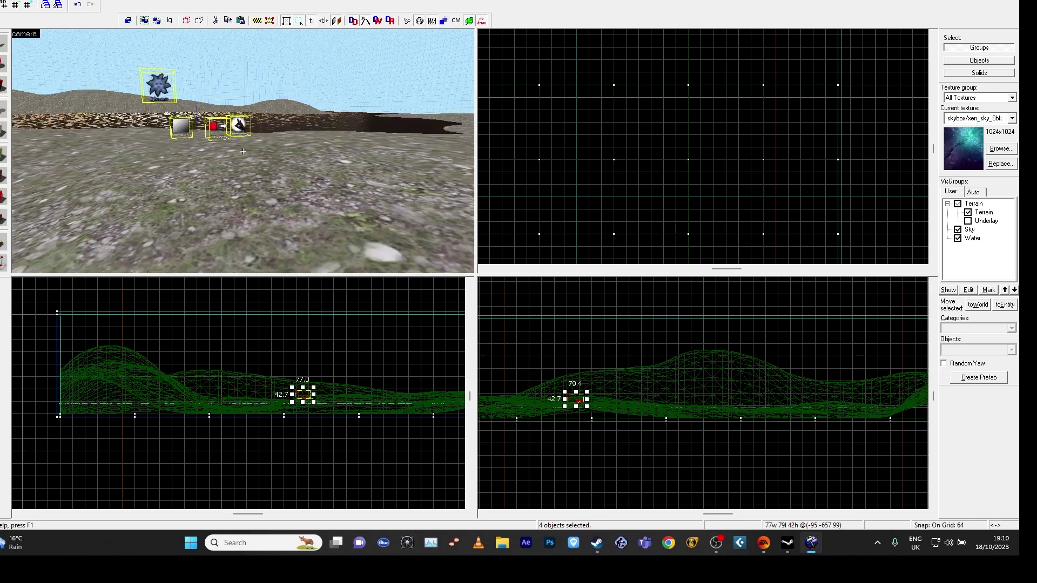
pyautogui.press('a')
pyautogui.press('Escape')
pyautogui.press('a')
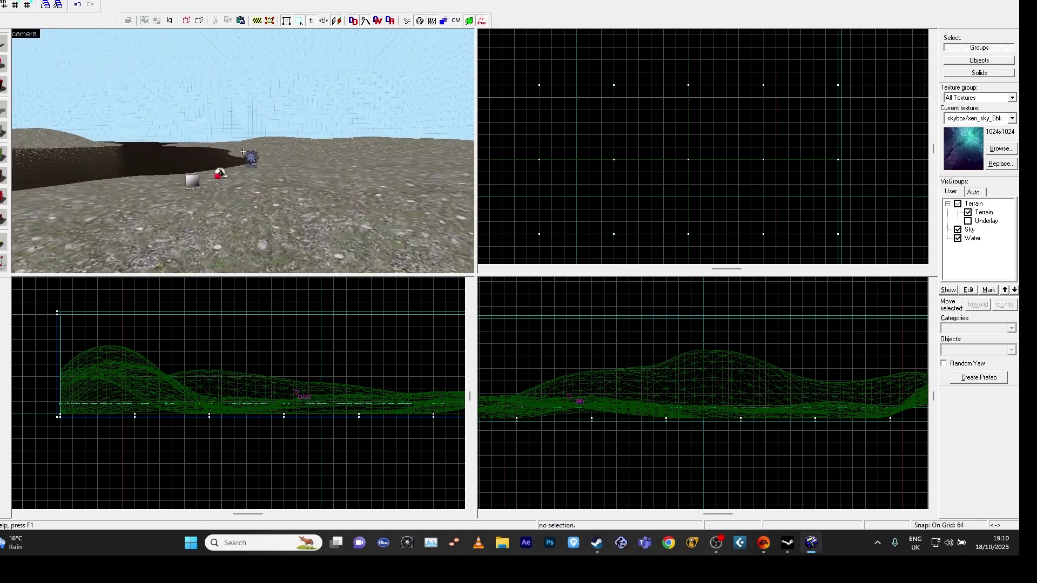
pyautogui.press('w')
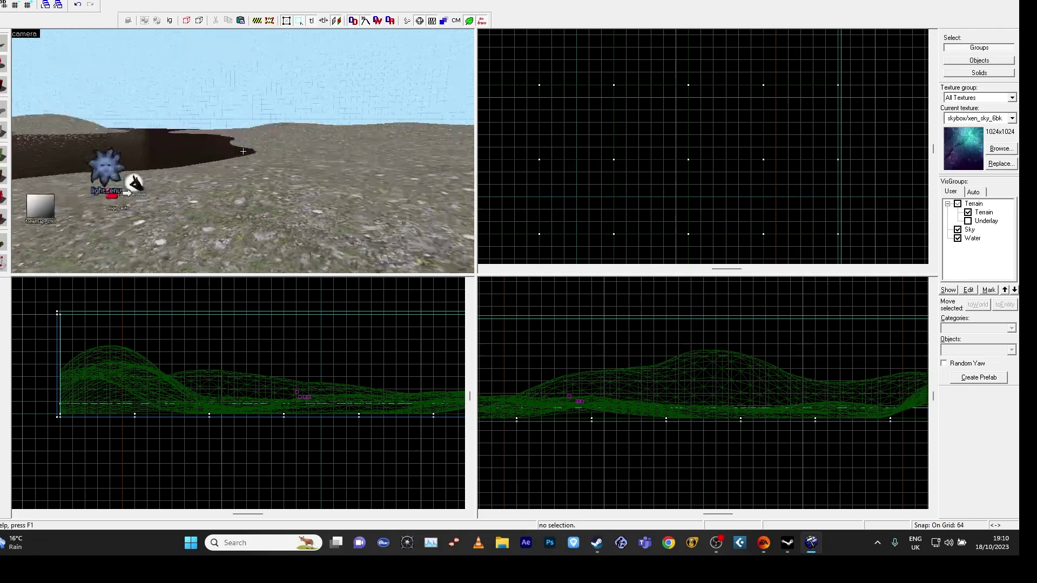
pyautogui.press('z')
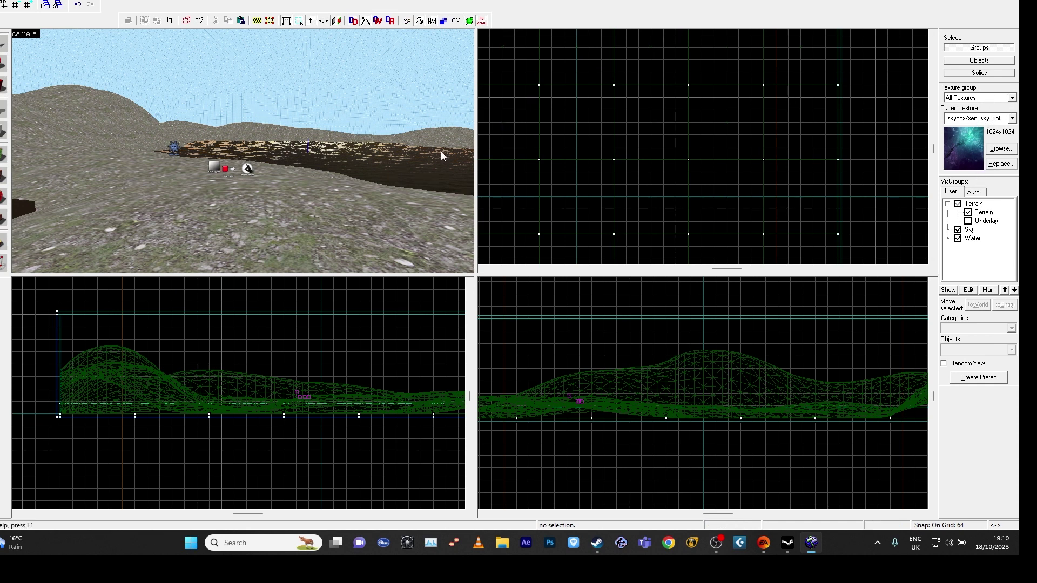
# - Start the Entity tool and bring the open terrain in front of the pasted lighting entities into view for placement
pyautogui.hotkey('shift', 'e')
pyautogui.hotkey('ctrl', 'e')
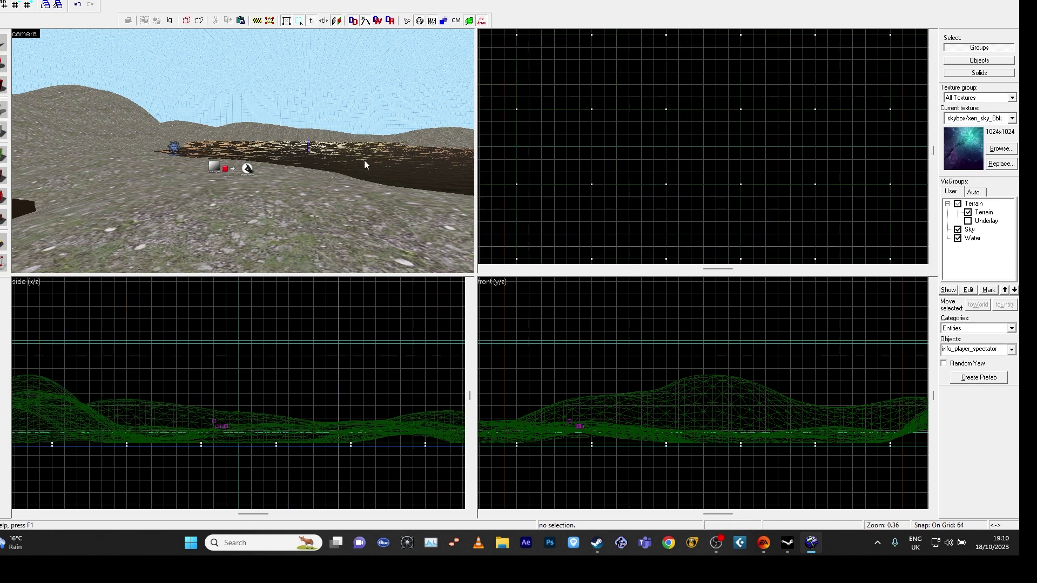
pyautogui.press('z')
pyautogui.press('z')
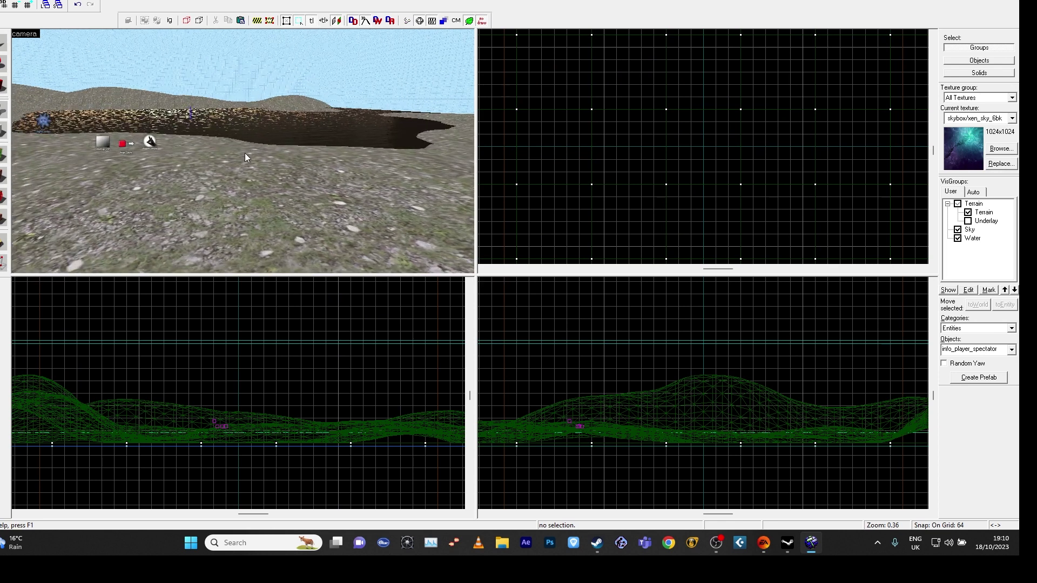
pyautogui.click(260, 177)
pyautogui.hotkey('ctrl', 'z')
pyautogui.click(27, 1)
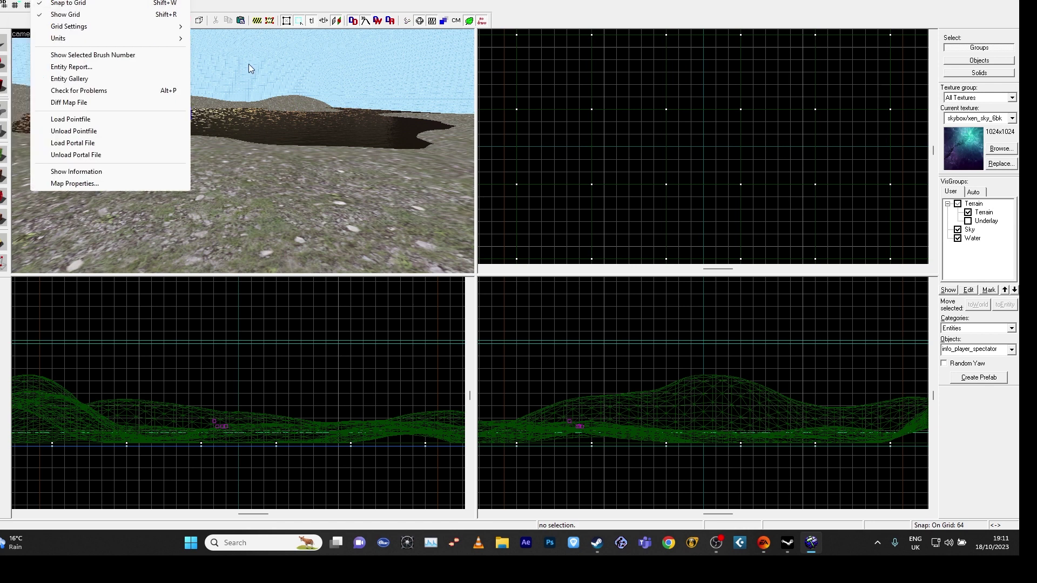
pyautogui.moveTo(60, 1)
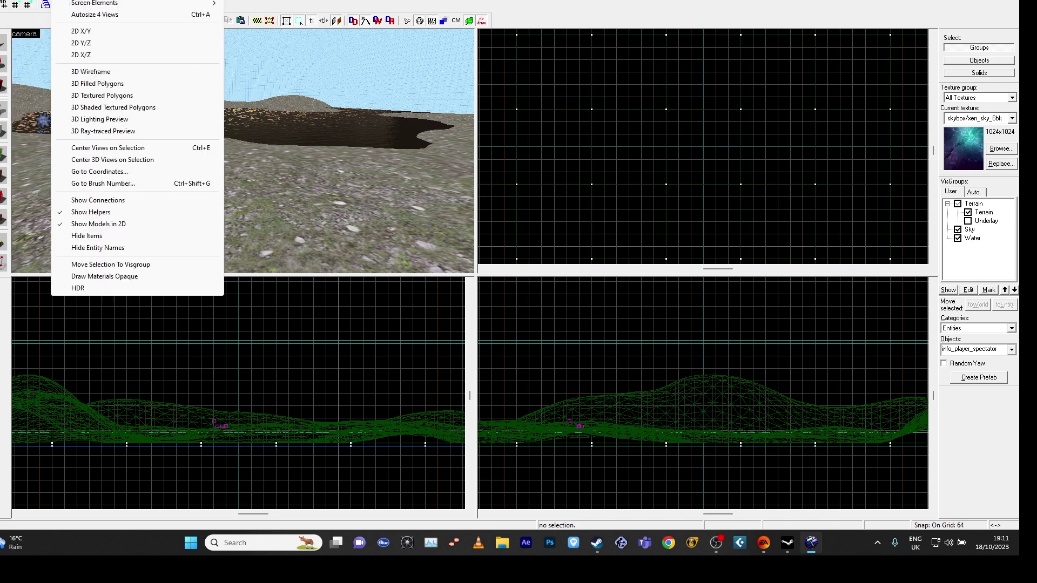
pyautogui.click(974, 425)
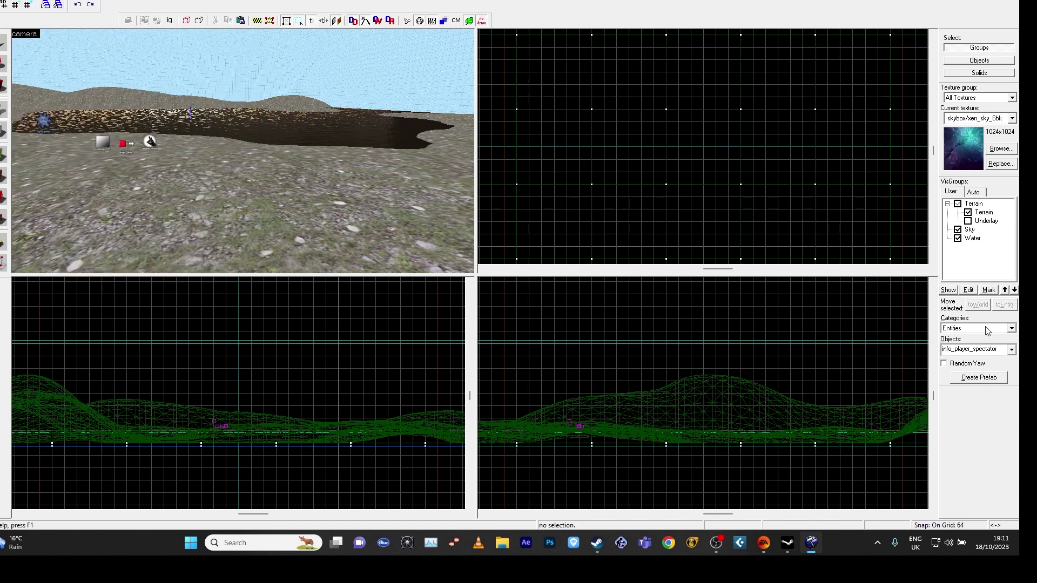
# - Place an info_player_deathmatch spawn point on the terrain beside the lighting entities and clear the selection
pyautogui.click(1011, 350)
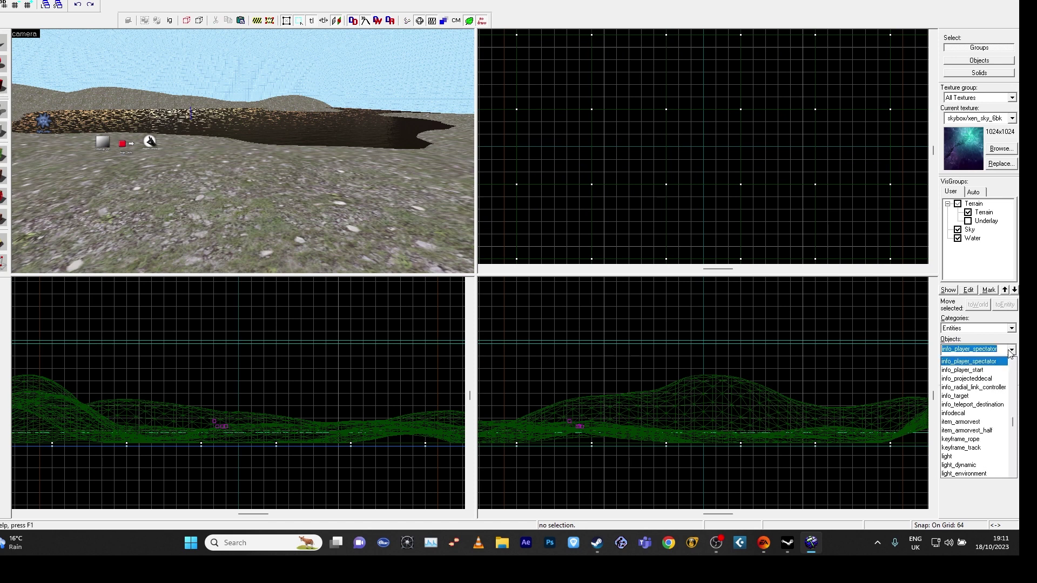
pyautogui.write('dea')
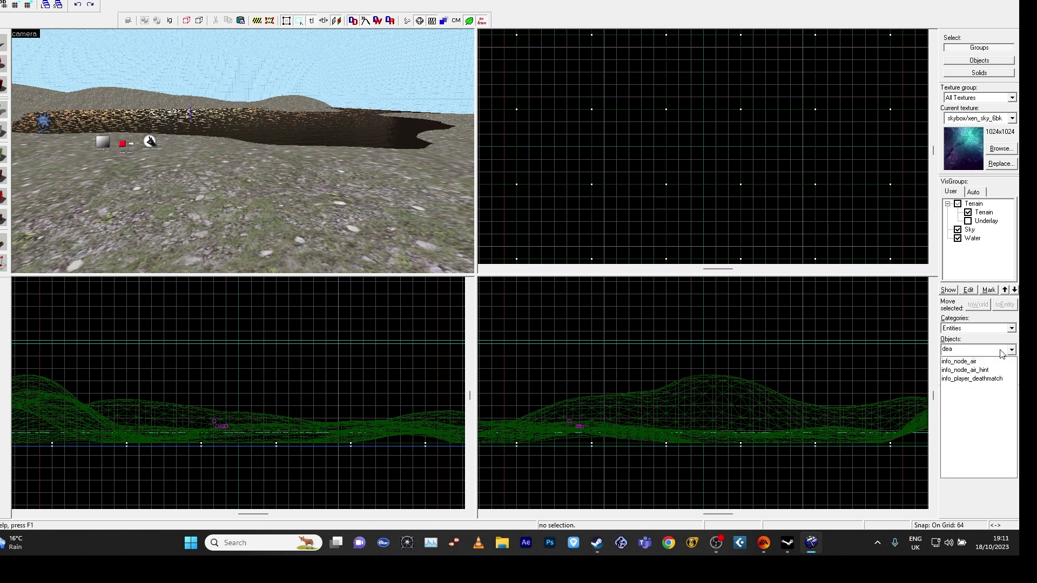
pyautogui.write('th')
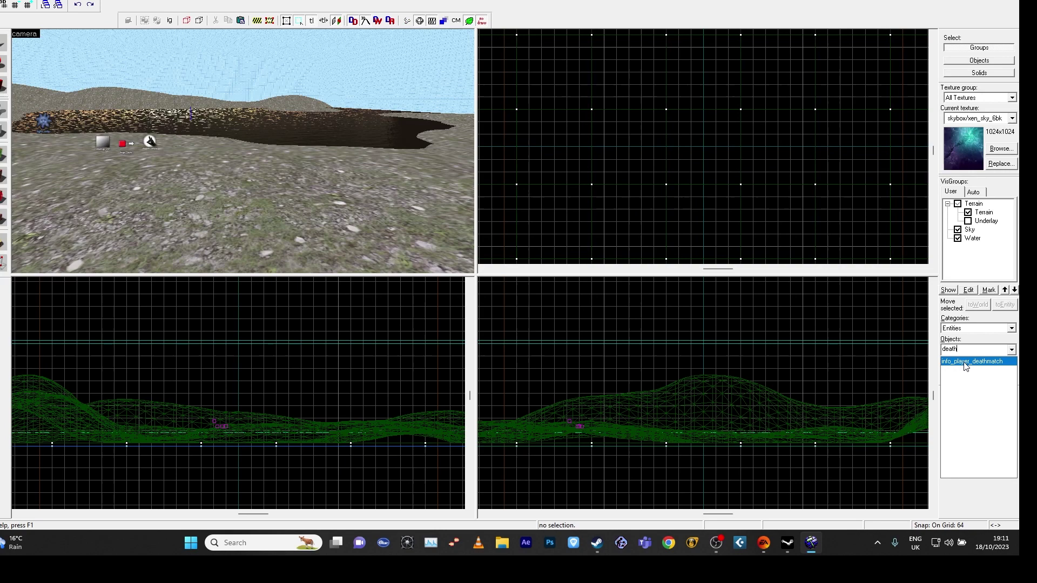
pyautogui.click(965, 365)
pyautogui.click(281, 169)
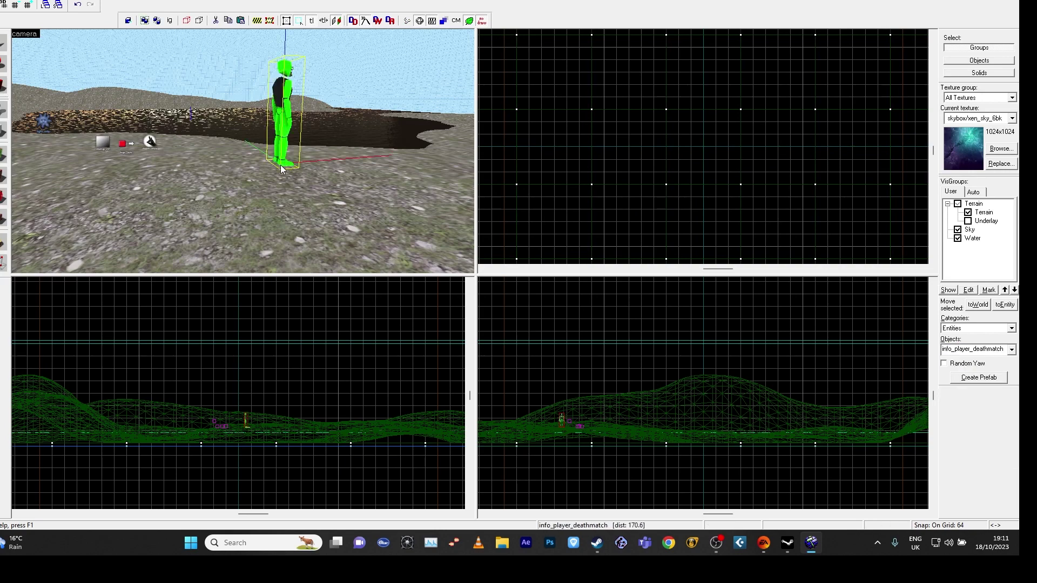
pyautogui.press('a')
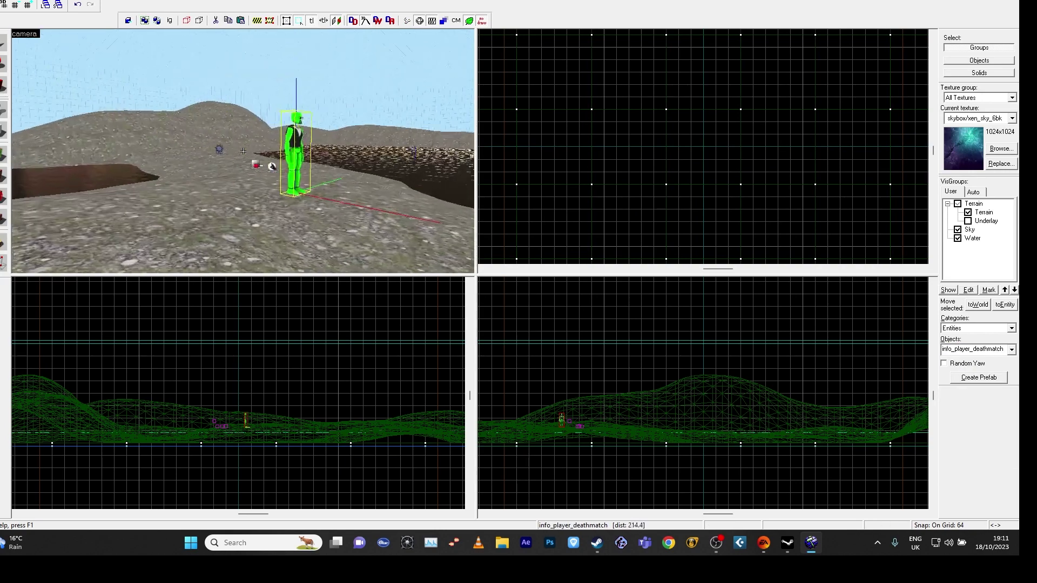
pyautogui.press('z')
pyautogui.press('Escape')
pyautogui.press('z')
pyautogui.press('z')
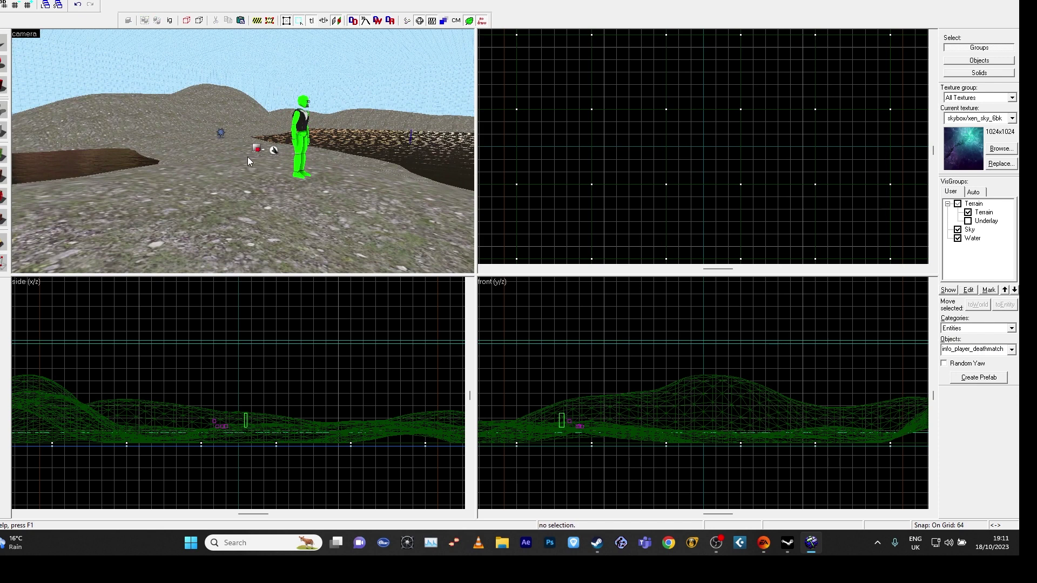
# - Save the starter template map with its new player spawn
pyautogui.click(8, 1)
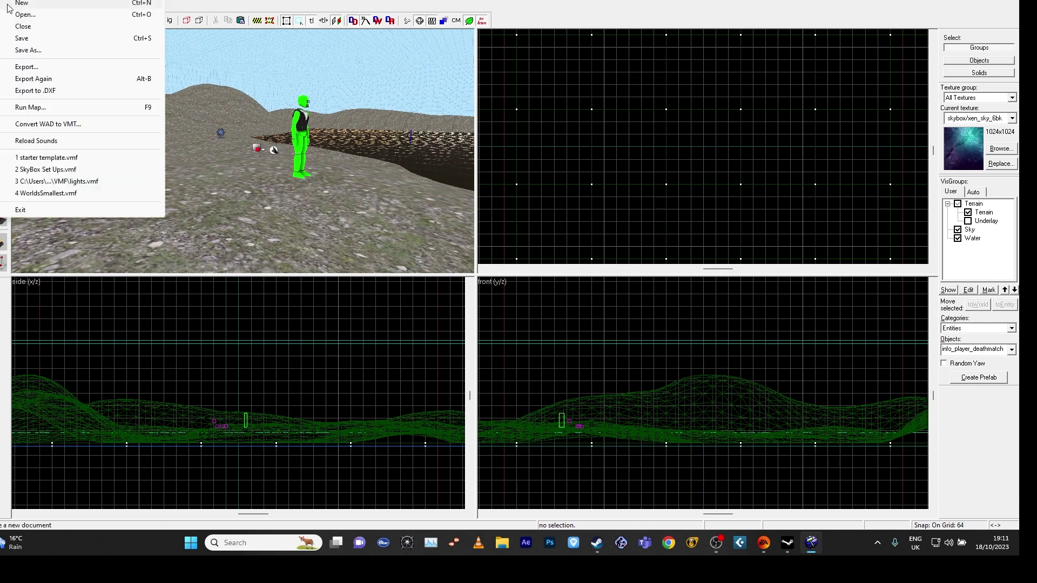
pyautogui.click(36, 39)
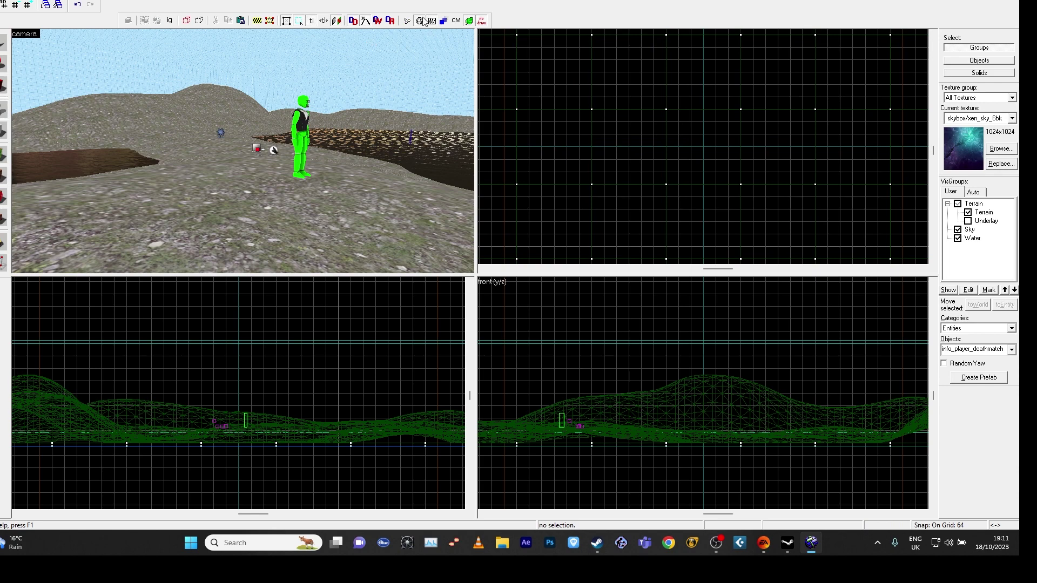
pyautogui.press('z')
pyautogui.press('a')
pyautogui.press('w')
pyautogui.press('z')
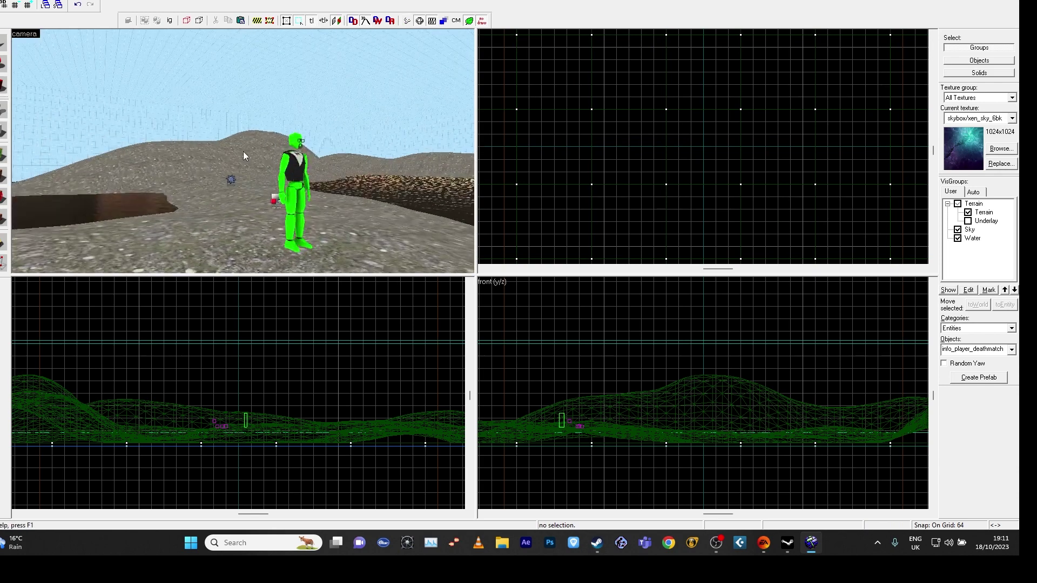
# - Compile the map in expert mode with the HDR Full Compile configuration, leaving the $game_exe command disabled
pyautogui.click(408, 24)
pyautogui.click(395, 328)
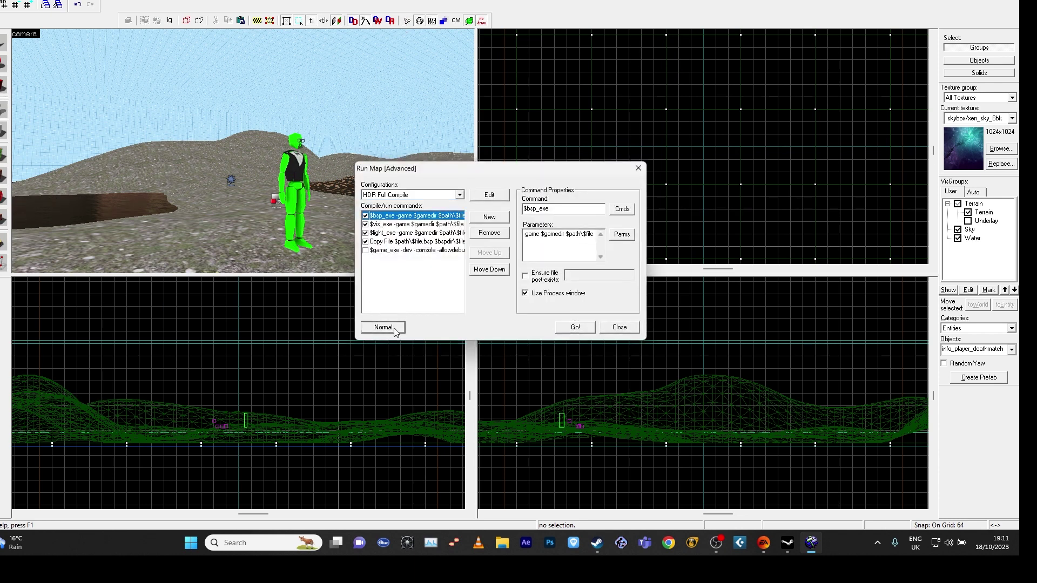
pyautogui.moveTo(500, 146); pyautogui.dragTo(479, 134)
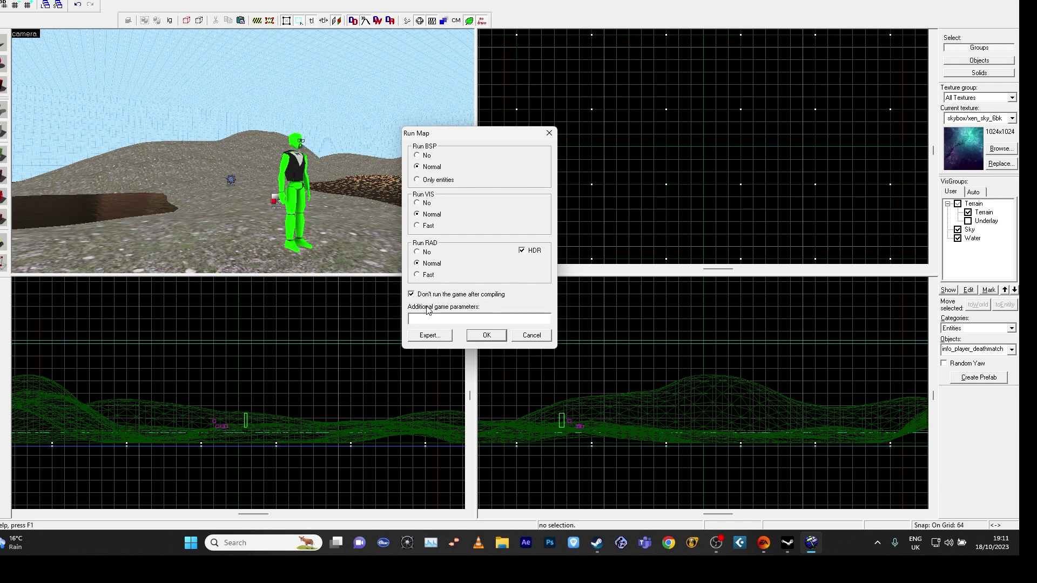
pyautogui.click(421, 336)
pyautogui.click(460, 195)
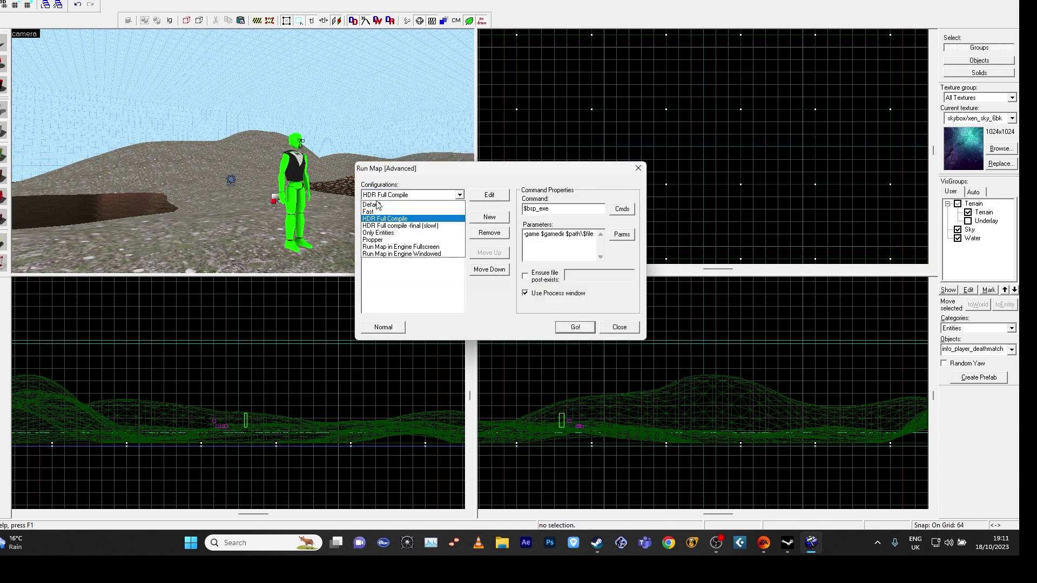
pyautogui.click(376, 219)
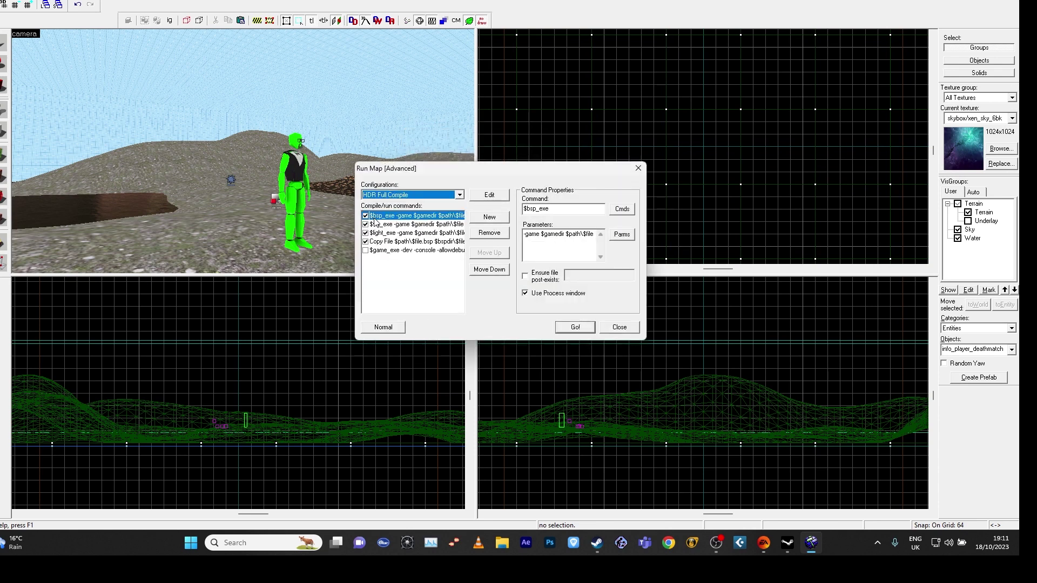
pyautogui.click(365, 250)
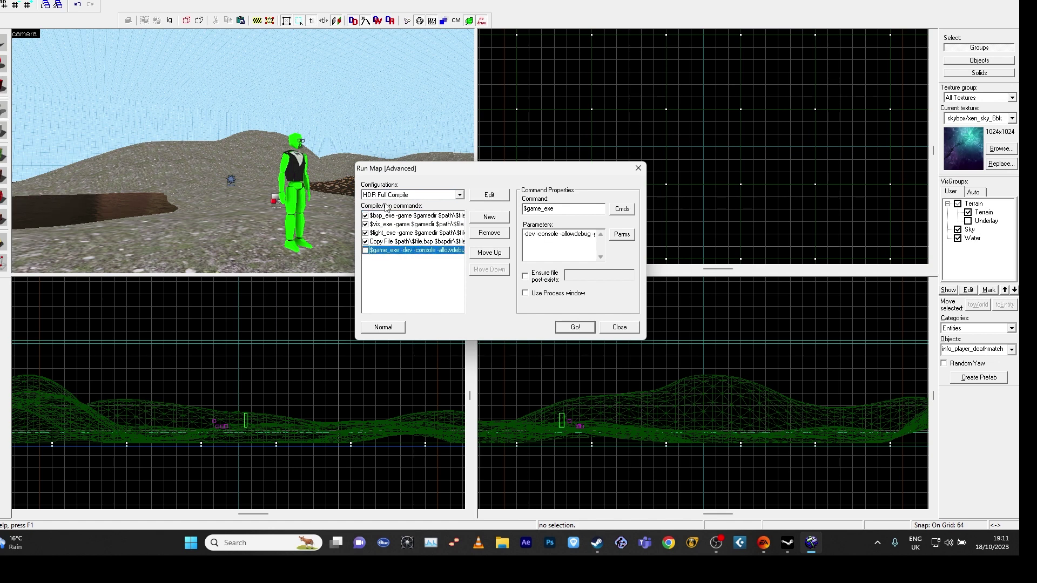
pyautogui.click(571, 331)
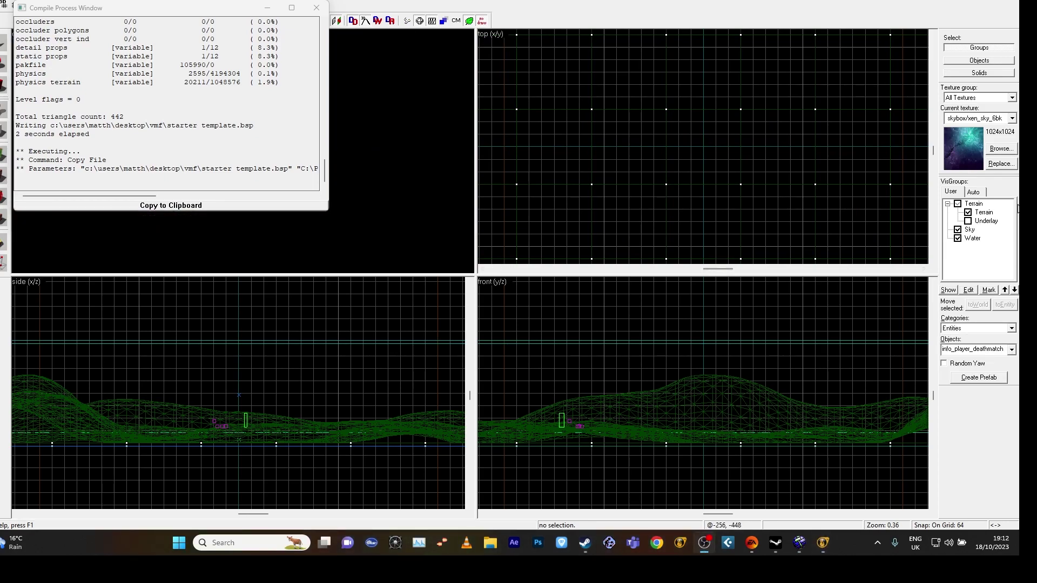
# - Switch to GoldenEye: Source, create a server on the starter template map and join the game as May Day
pyautogui.hotkey('alt', 'Tab')
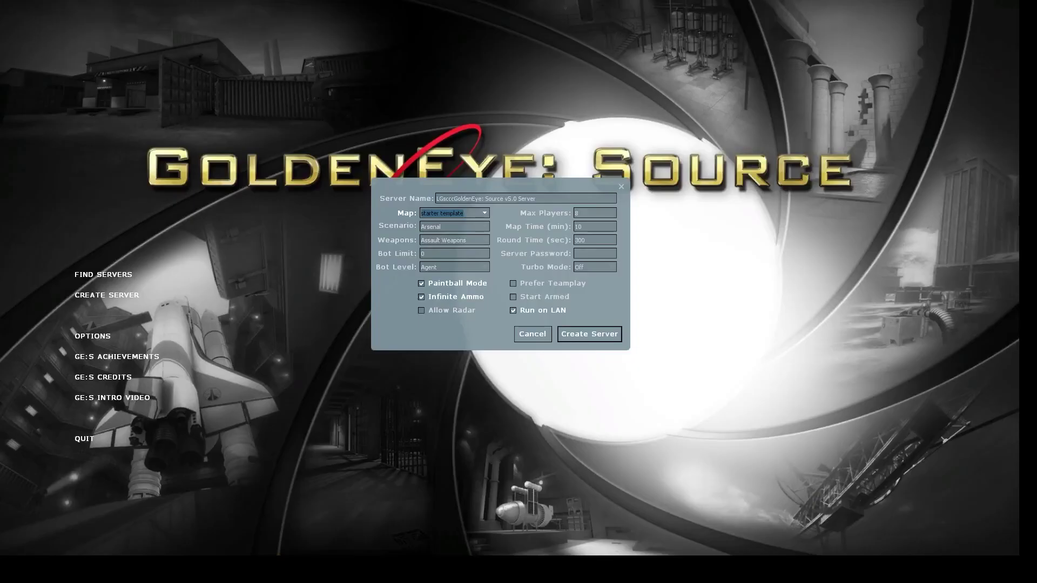
pyautogui.click(572, 332)
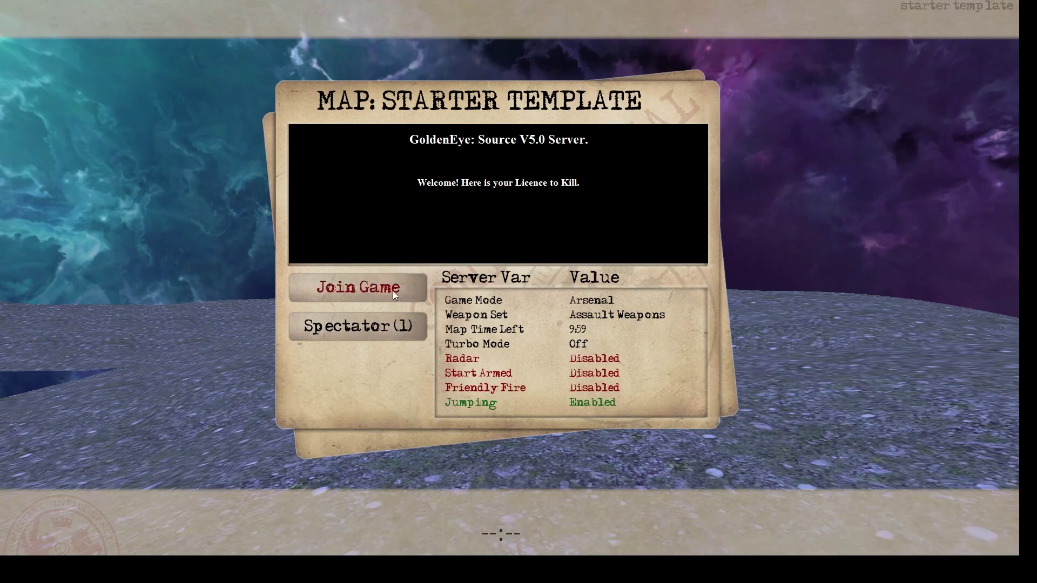
pyautogui.click(393, 291)
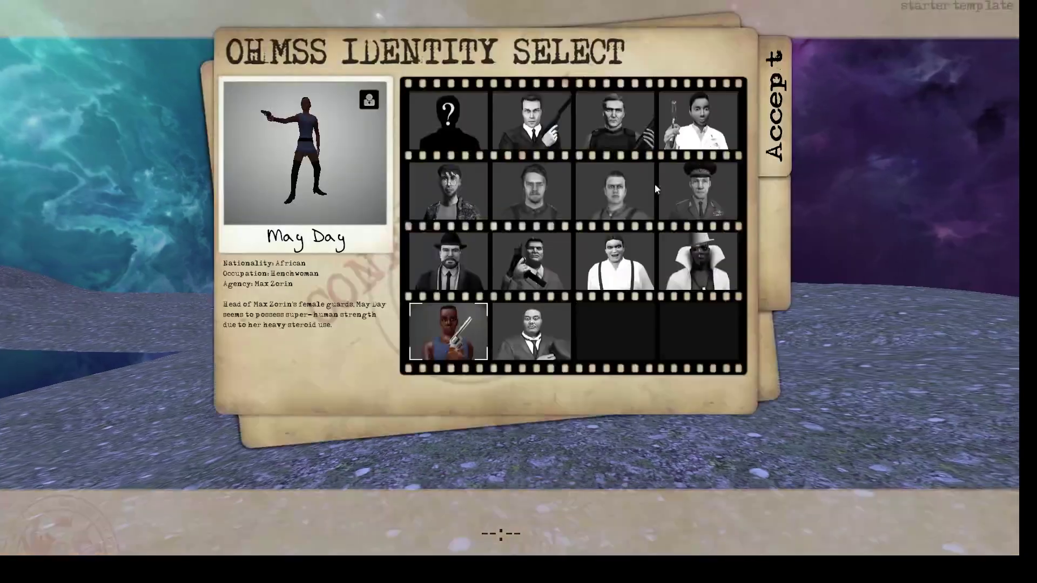
pyautogui.click(786, 118)
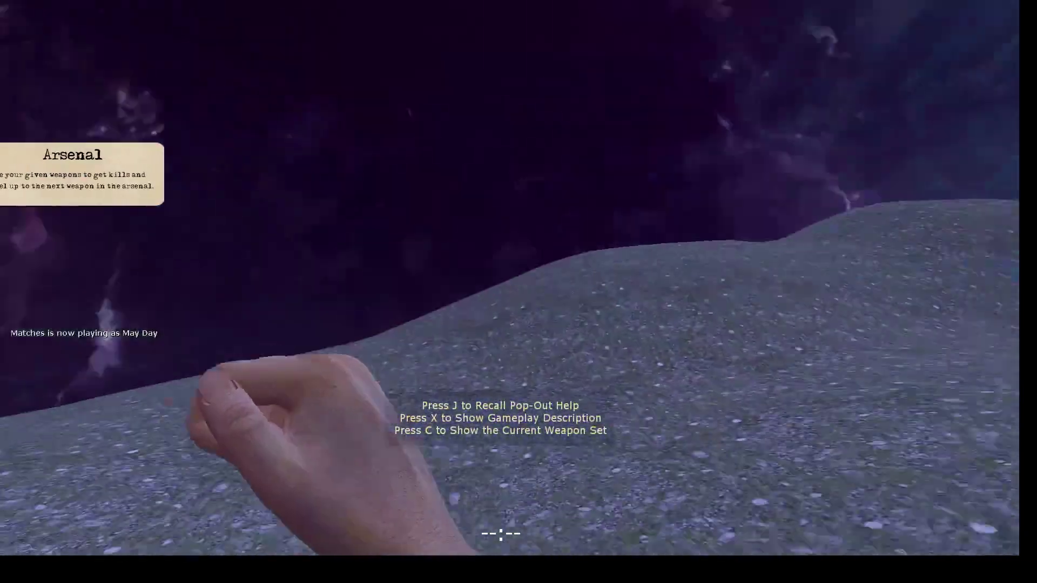
# - Walk around the compiled map to examine its terrain, water reflections, sky and lighting, and return to Hammer
pyautogui.press('w')
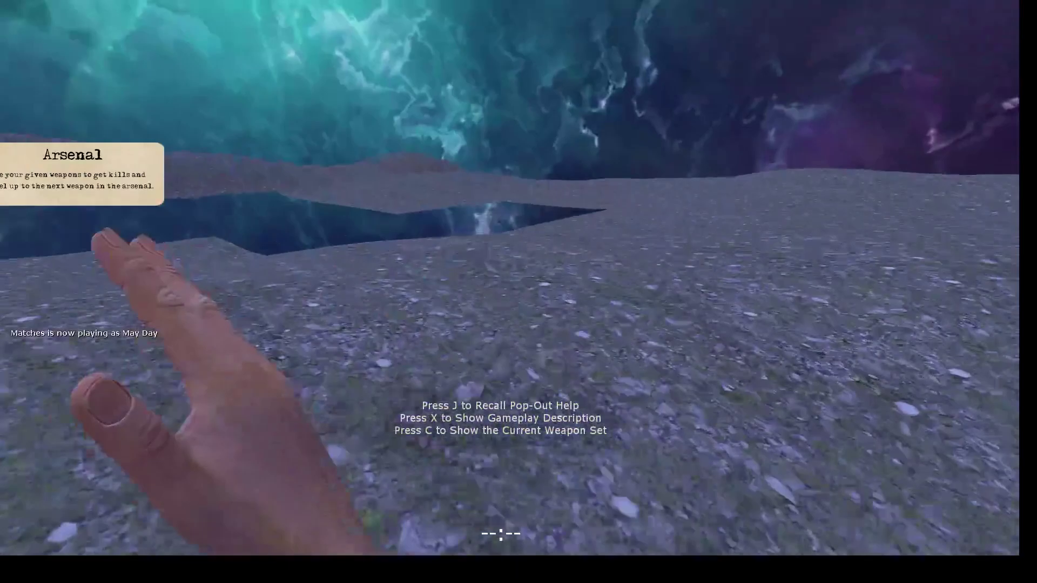
pyautogui.press('w')
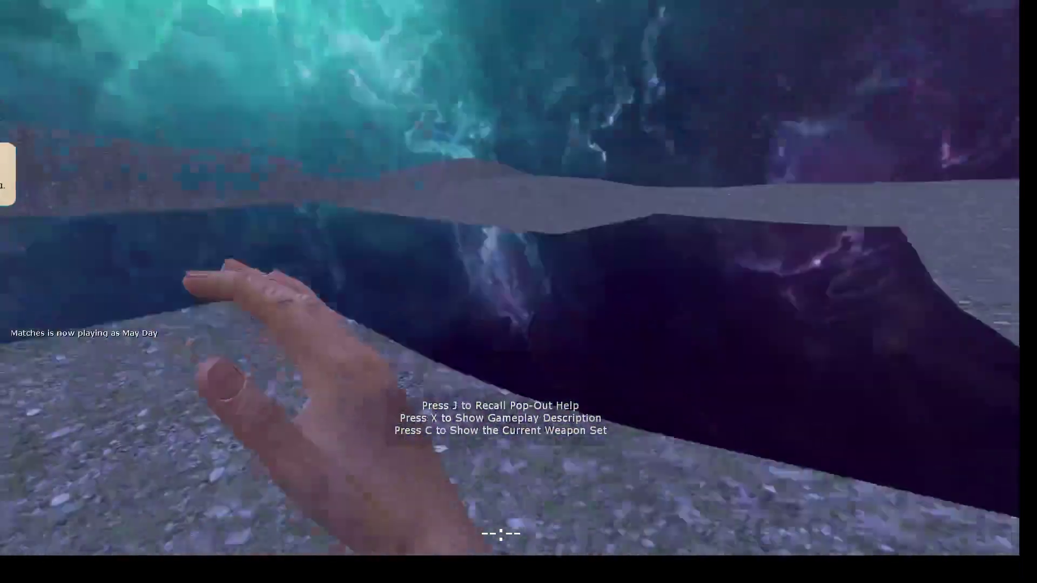
pyautogui.press('w')
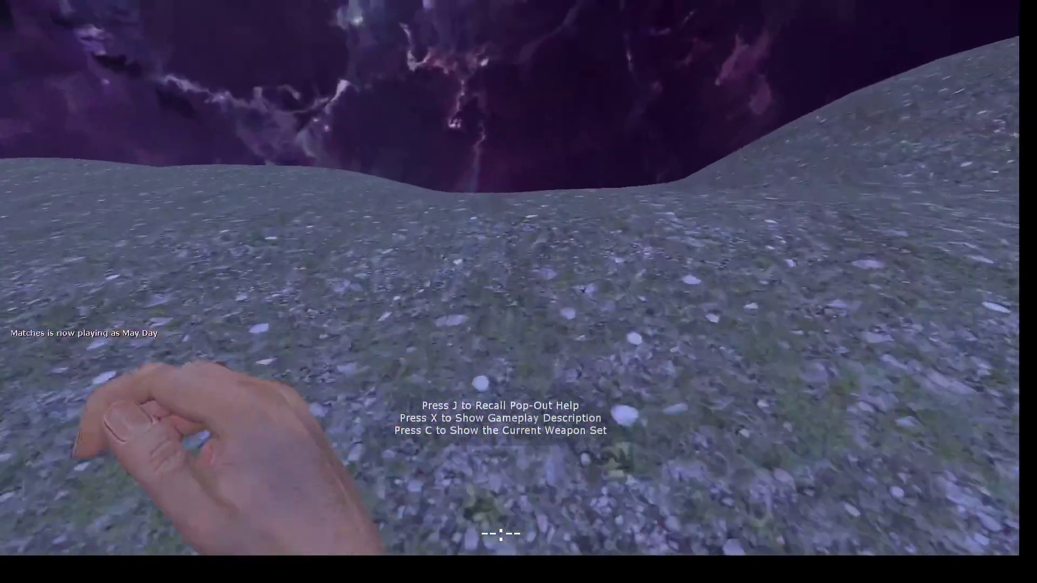
pyautogui.press('Escape')
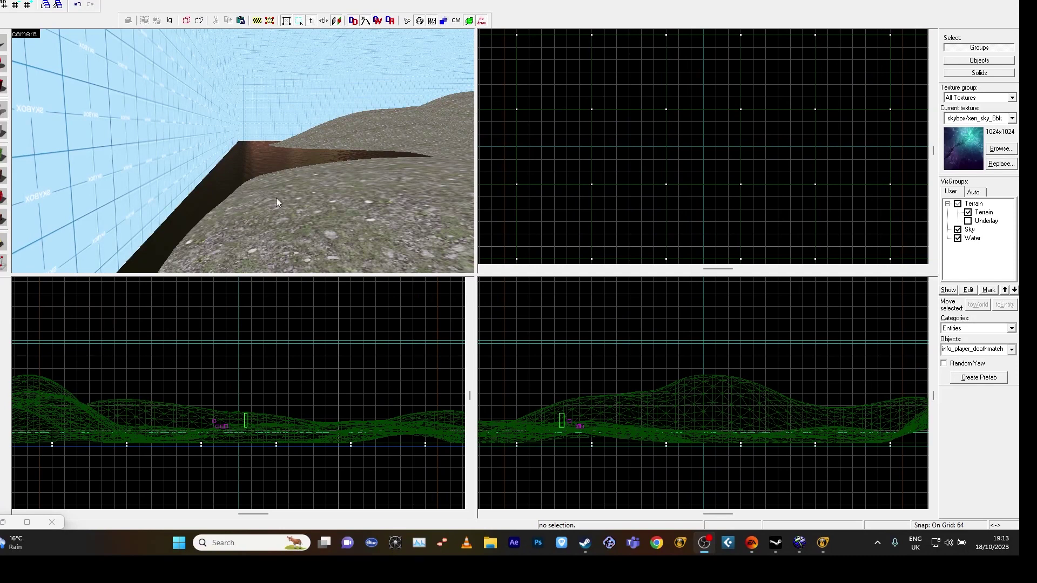
# - Load the default pointfile starter template.lin and follow its red line through the 3D view to check for a leak
pyautogui.click(44, 0)
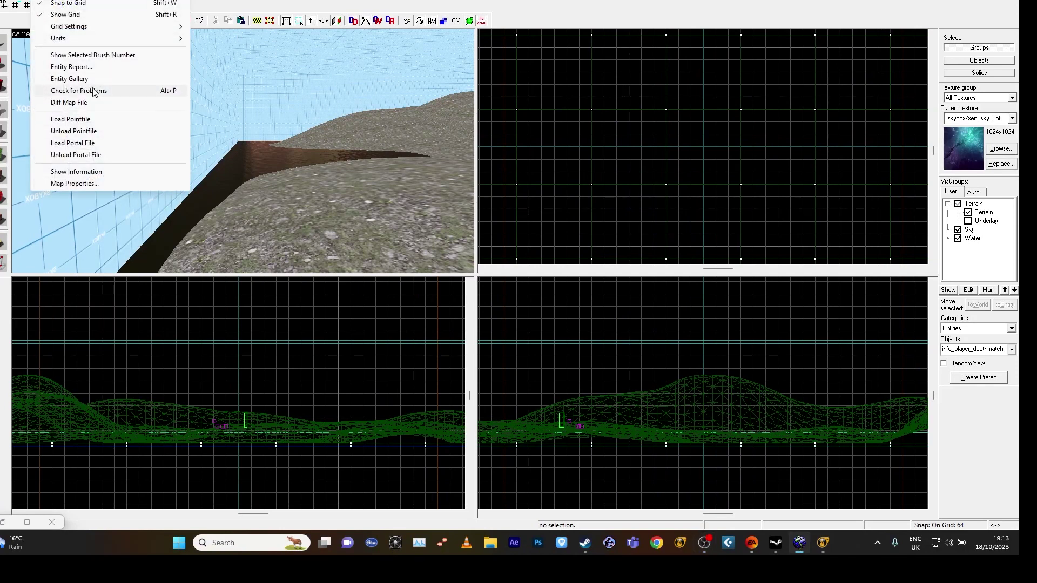
pyautogui.click(97, 121)
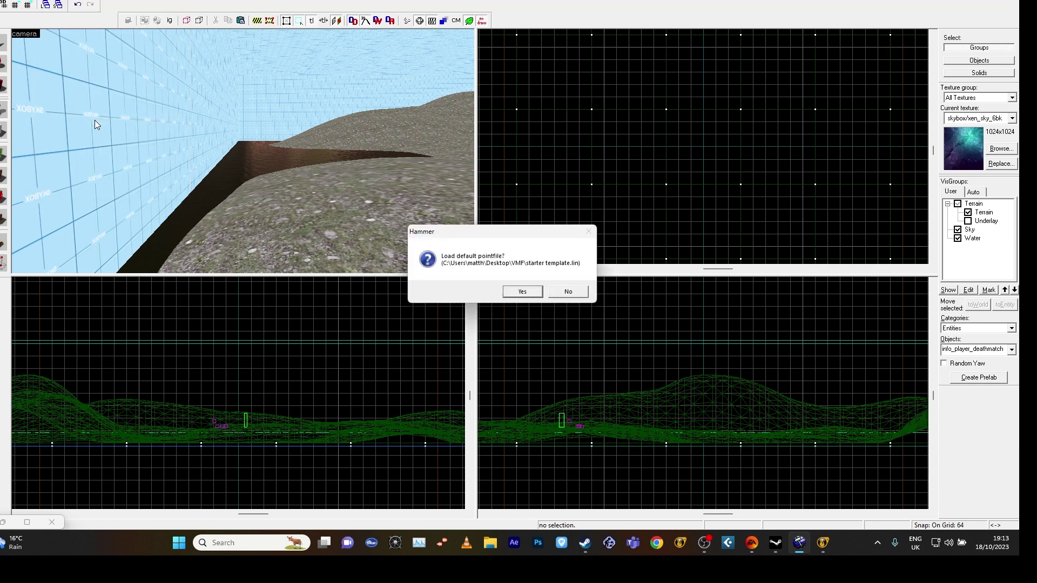
pyautogui.click(527, 293)
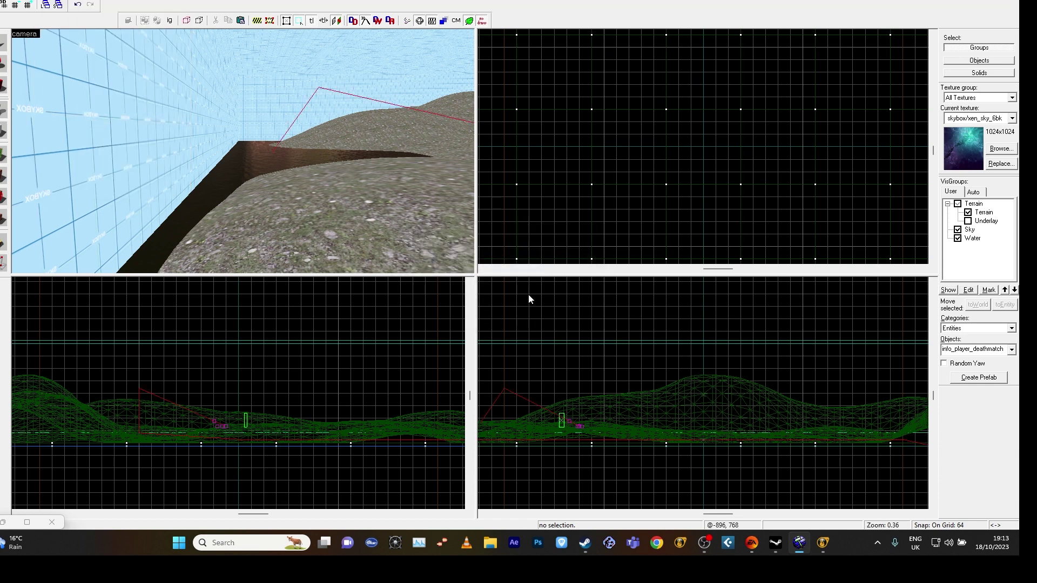
pyautogui.press('w')
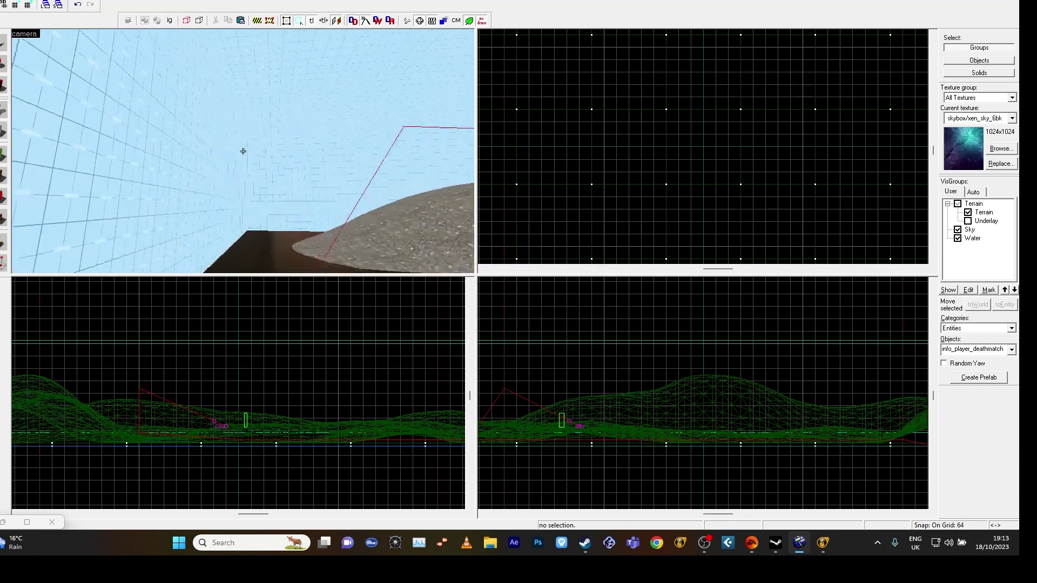
pyautogui.press('w')
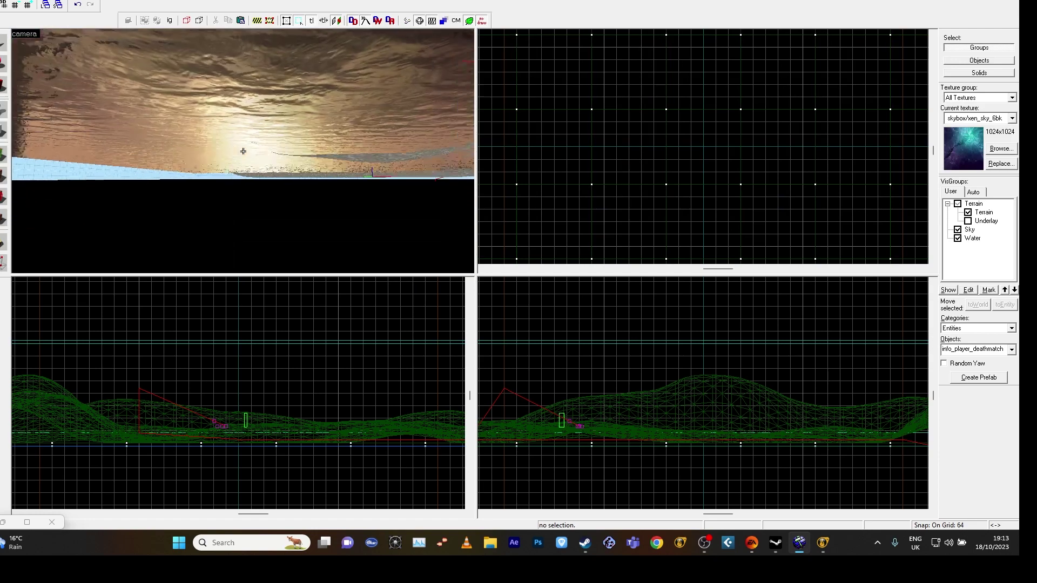
pyautogui.press('w')
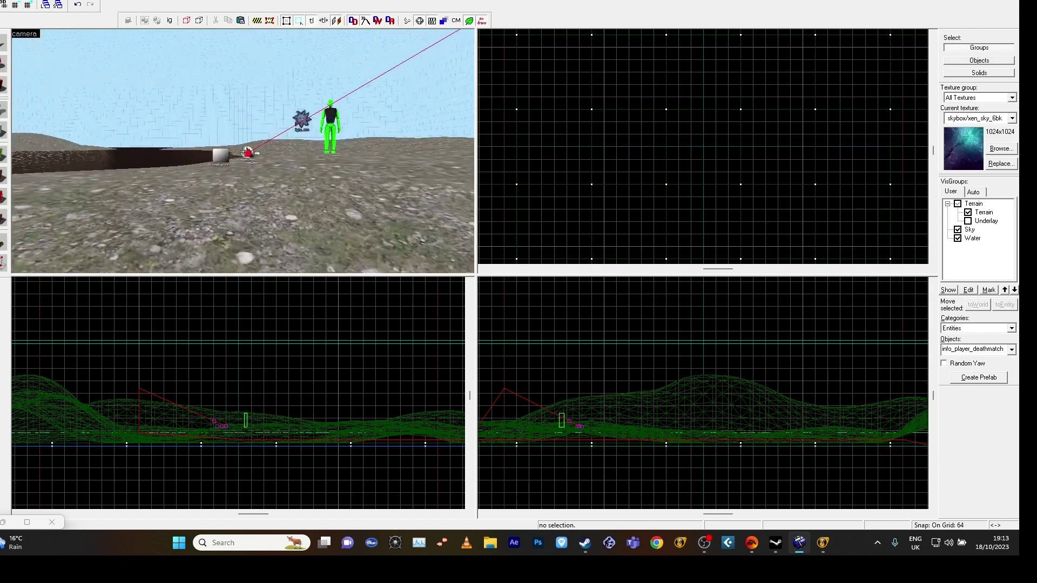
pyautogui.press('w')
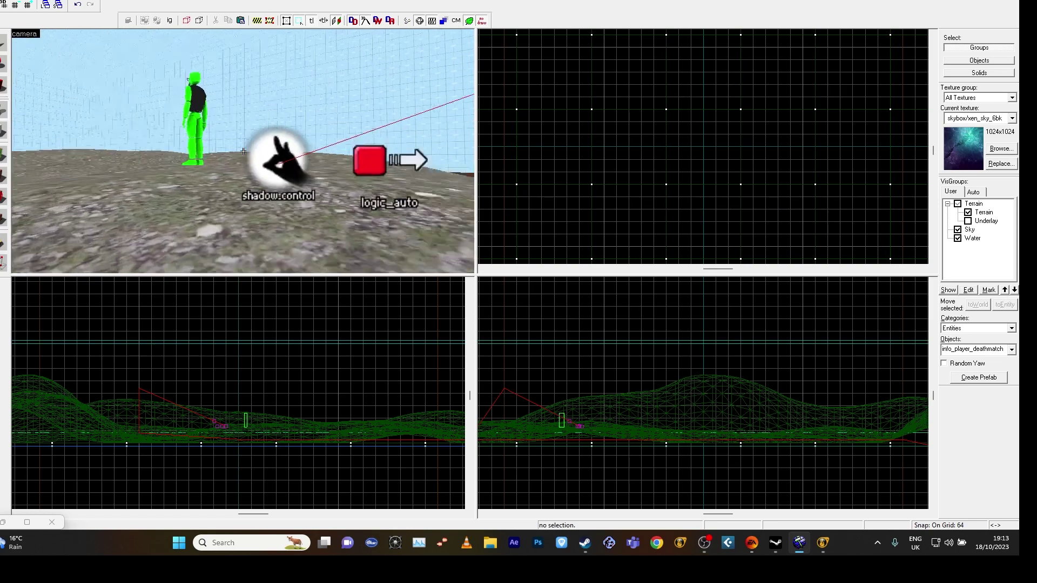
# - Trace the red pointfile line across the water and beneath the terrain to examine where it exits the map
pyautogui.press('w')
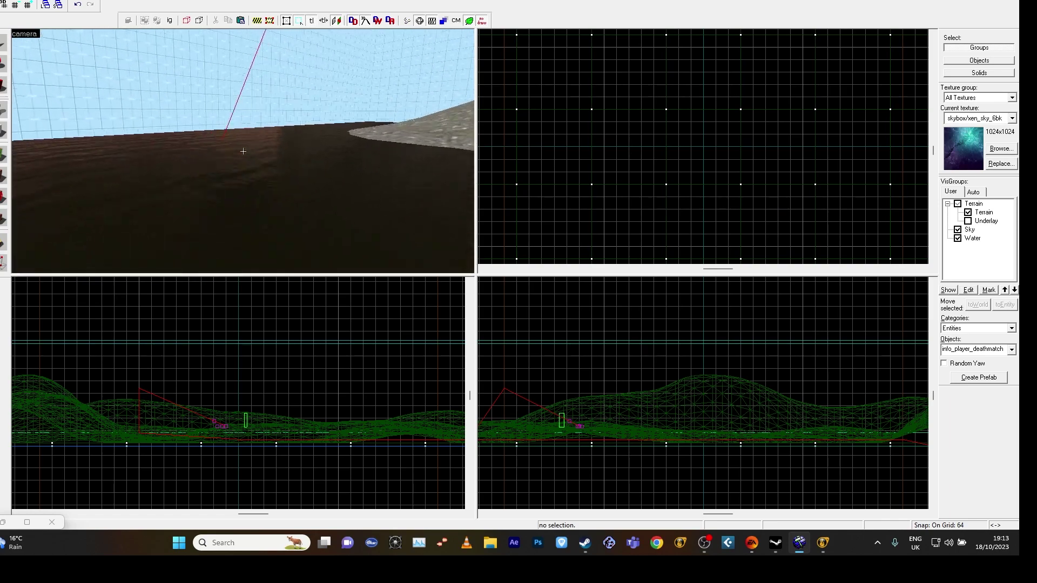
pyautogui.press('w')
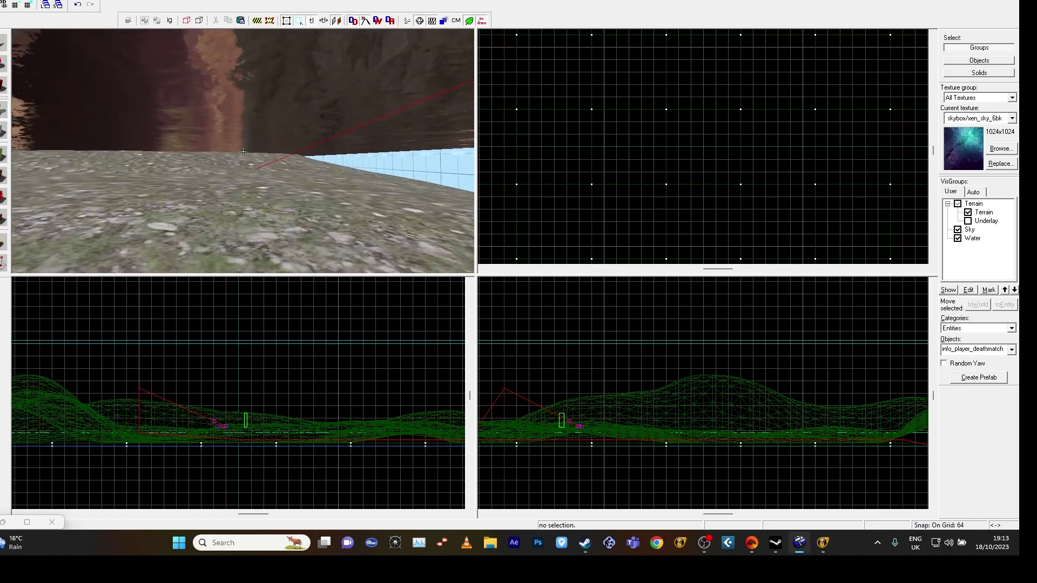
pyautogui.press('w')
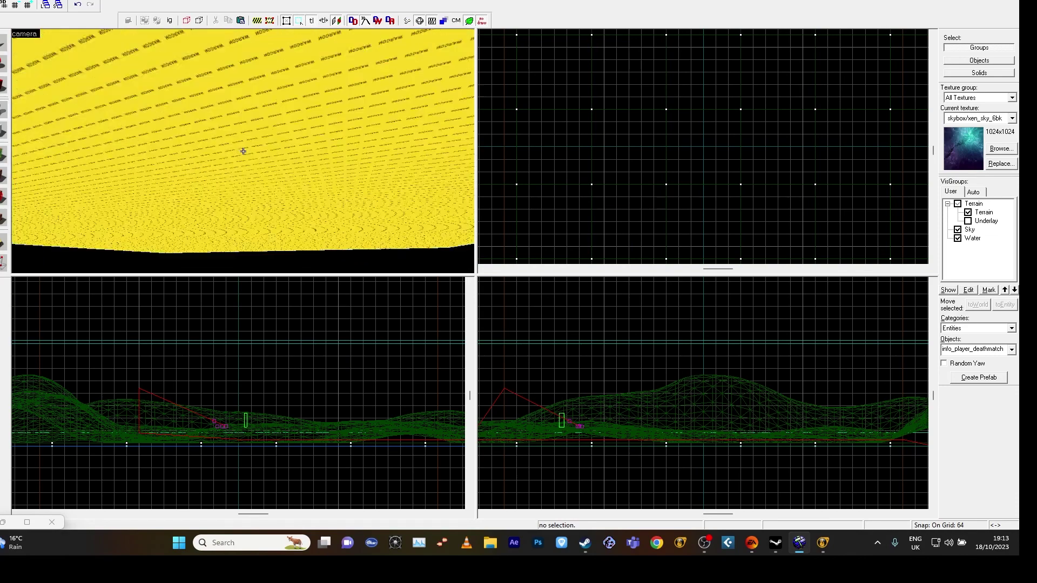
pyautogui.press('w')
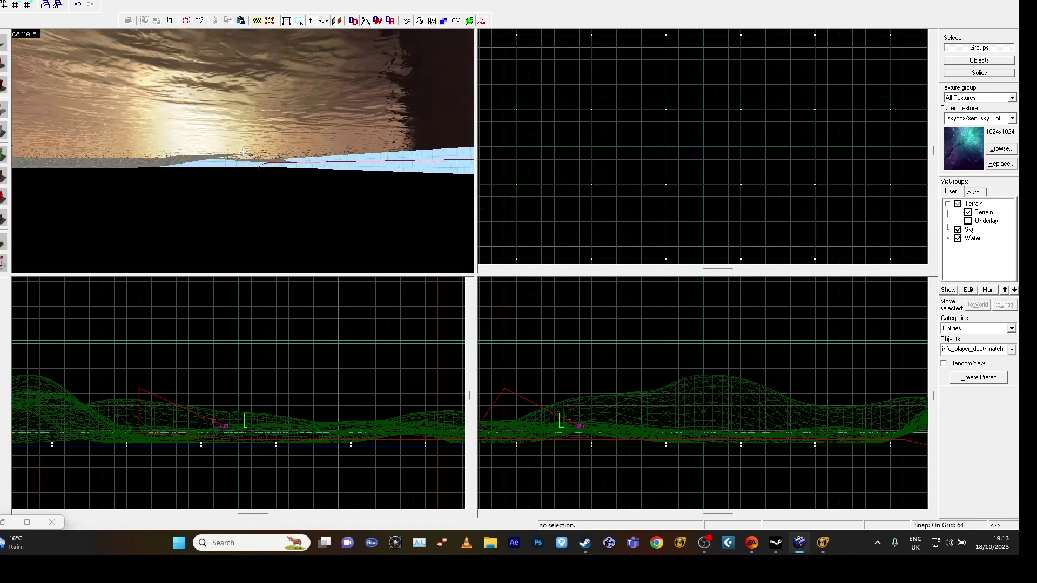
pyautogui.press('w')
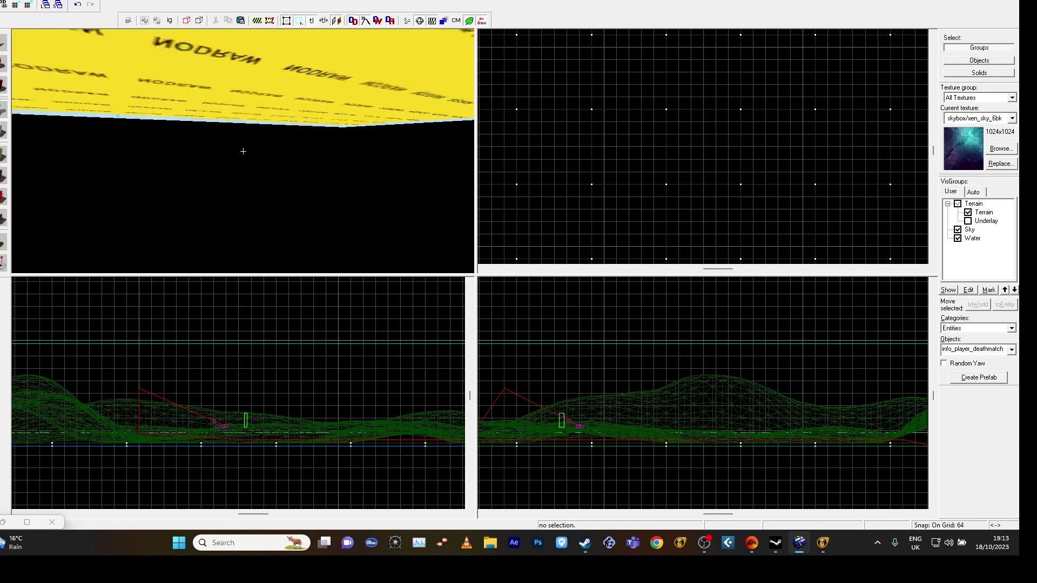
pyautogui.press('w')
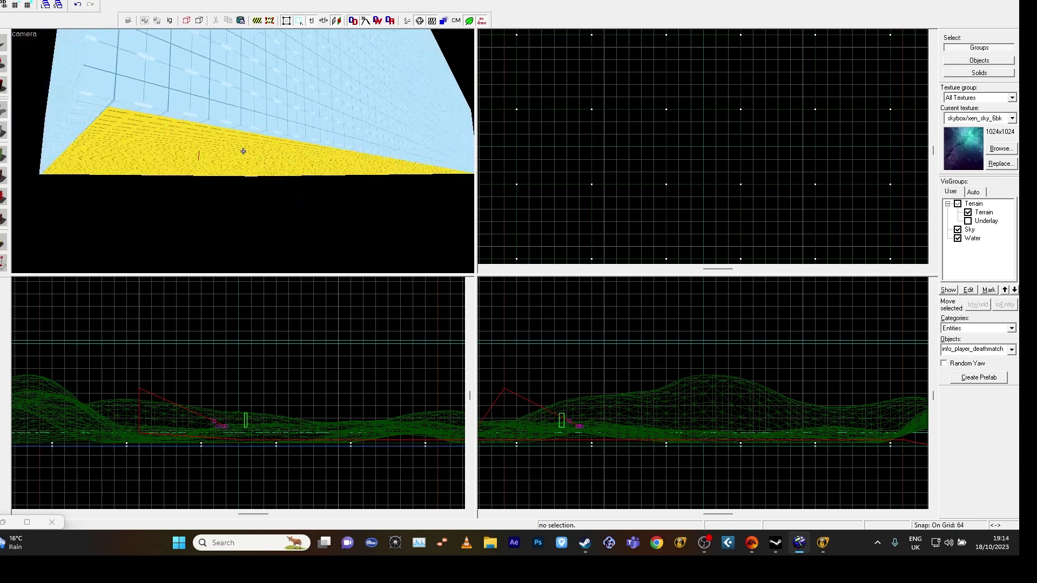
pyautogui.press('w')
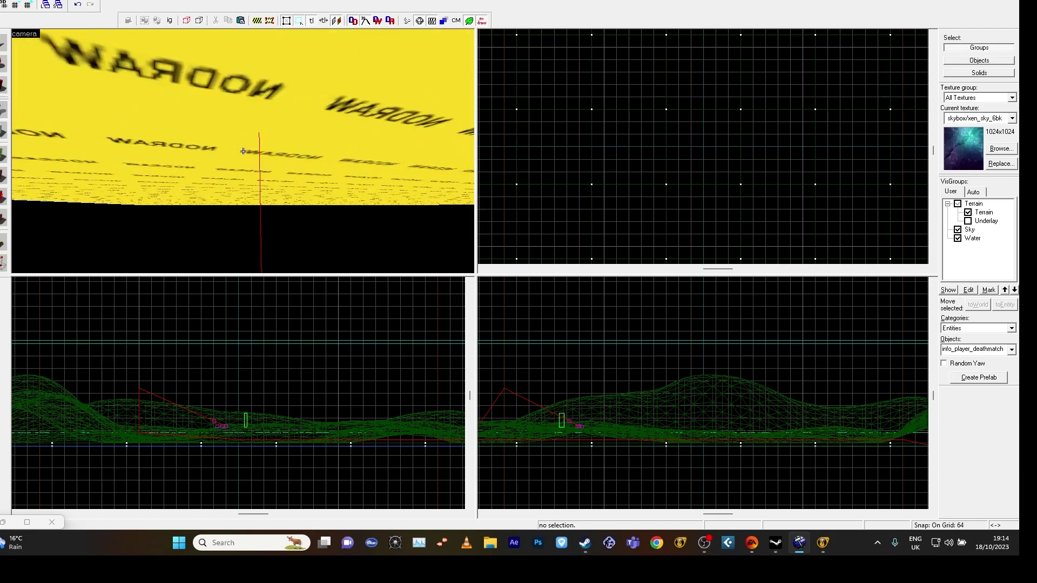
pyautogui.press('w')
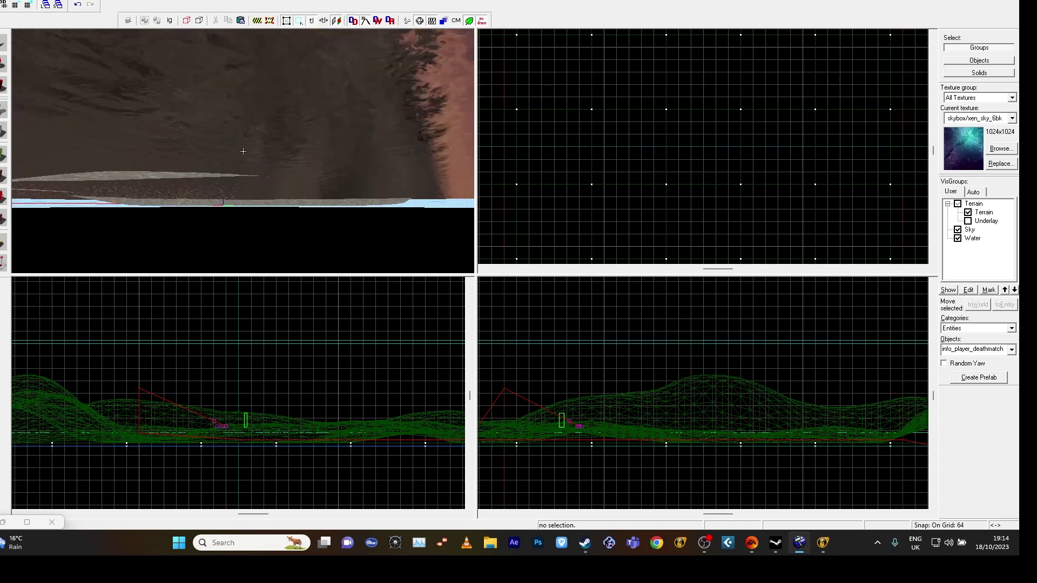
pyautogui.press('z')
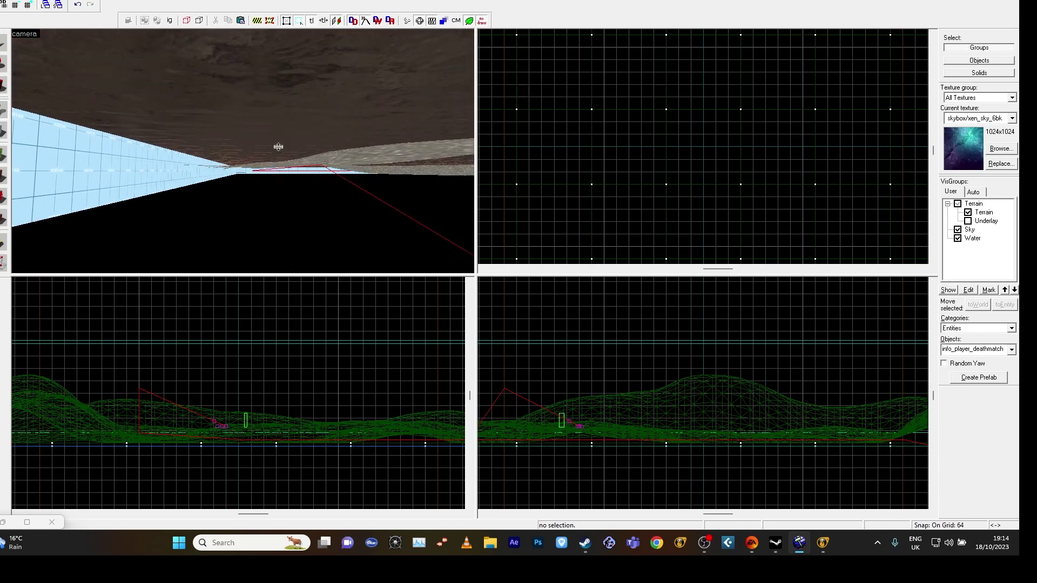
# - Show the Underlay visgroup and examine the underside of the map and its nodraw faces around the skybox edges for the leak
pyautogui.click(968, 221)
pyautogui.press('z')
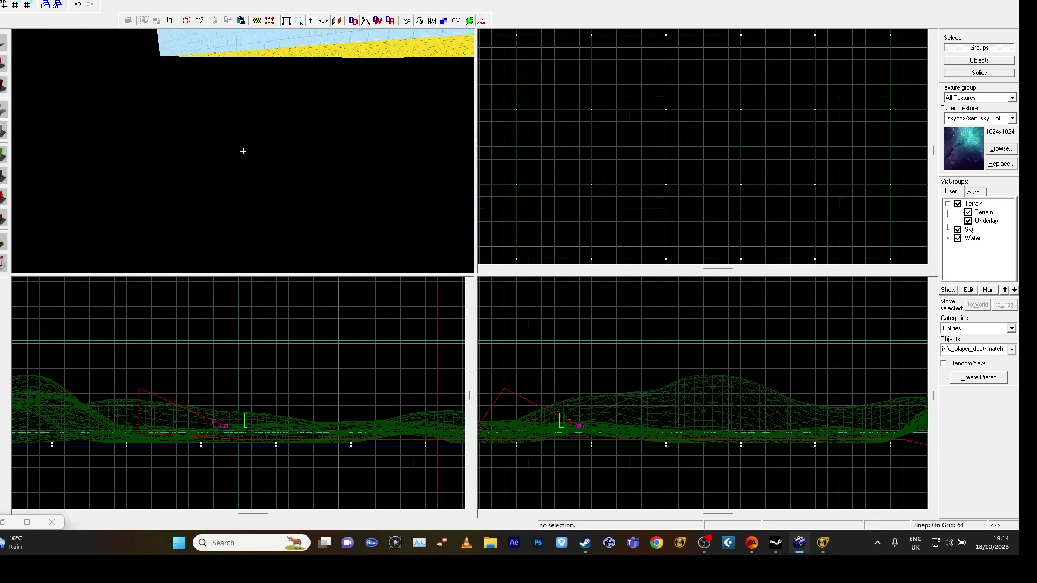
pyautogui.press('w')
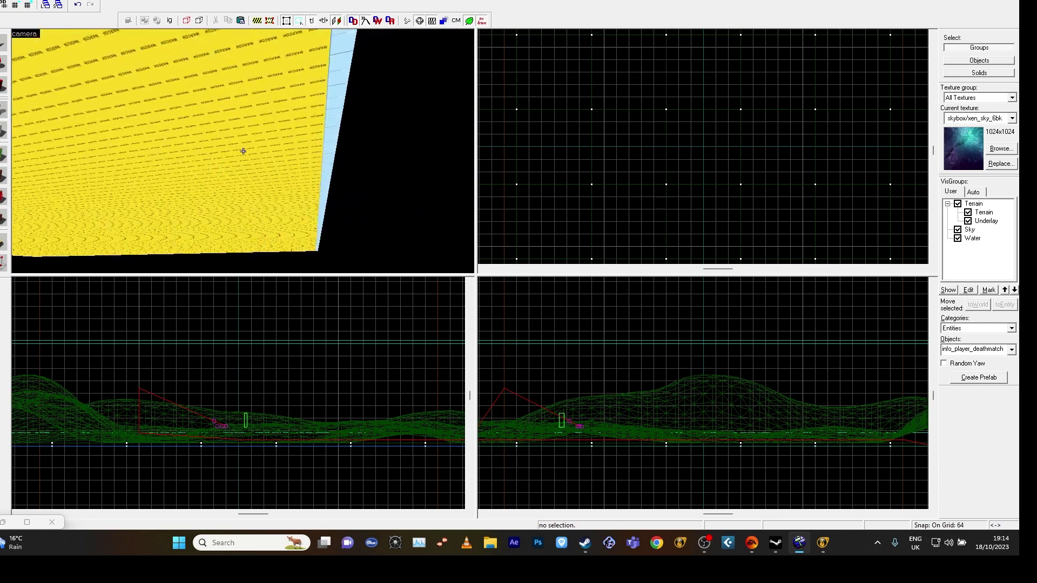
pyautogui.press('z')
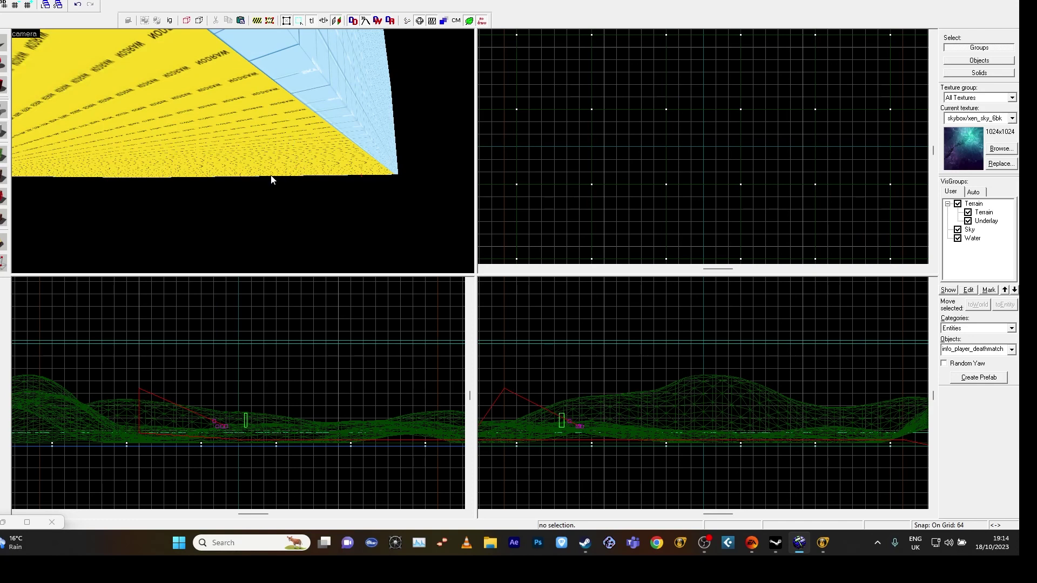
pyautogui.press('z')
pyautogui.press('z')
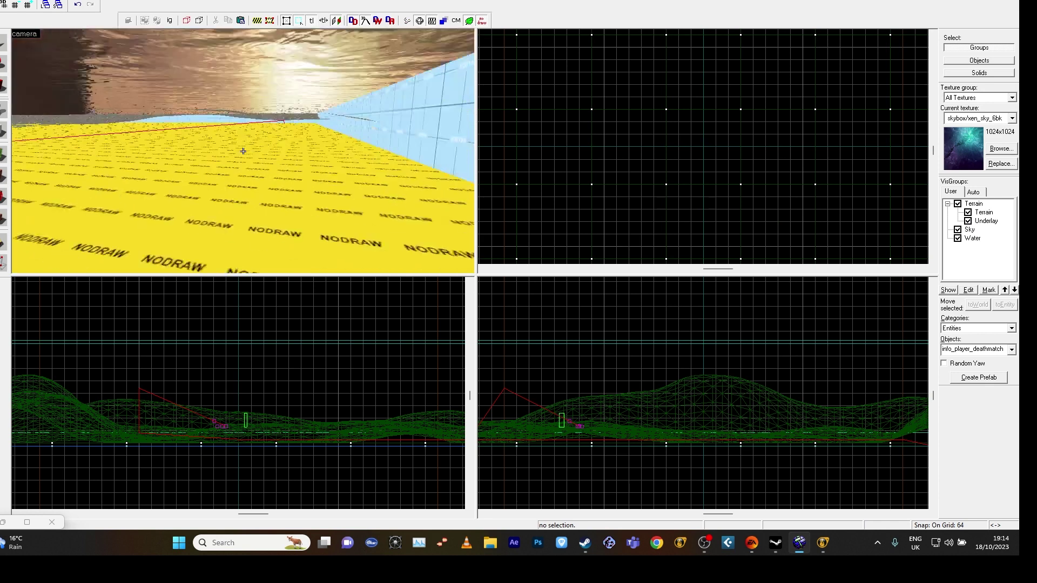
pyautogui.press('s')
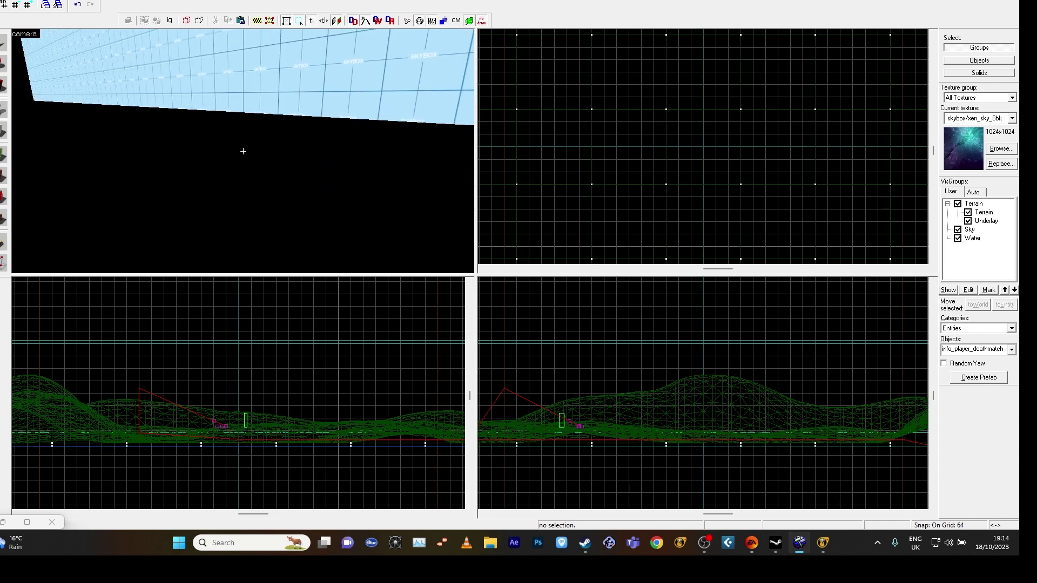
pyautogui.press('z')
pyautogui.click(266, 130)
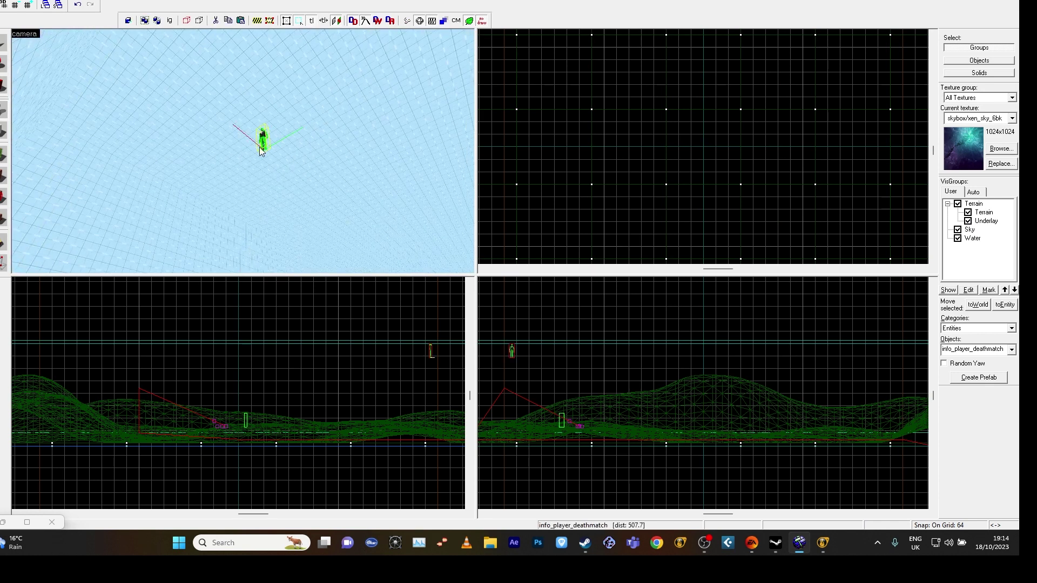
pyautogui.hotkey('ctrl', 'z')
pyautogui.click(285, 150)
pyautogui.hotkey('ctrl', 'z')
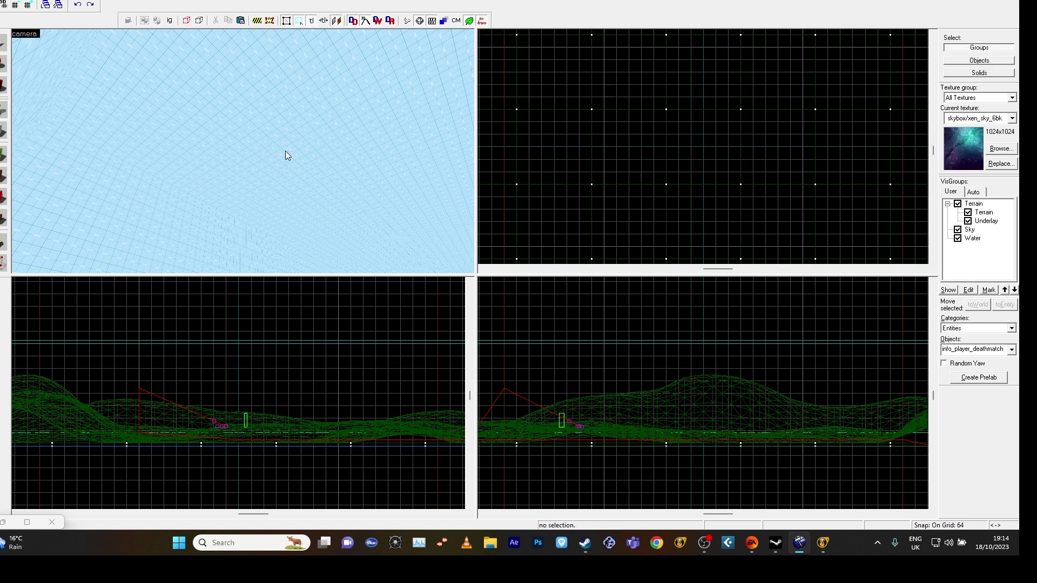
pyautogui.click(287, 152)
pyautogui.hotkey('ctrl', 'z')
# - Return to the Selection tool and select the skybox ceiling brush, keeping its edge in view in the x/z side view
pyautogui.click(2, 47)
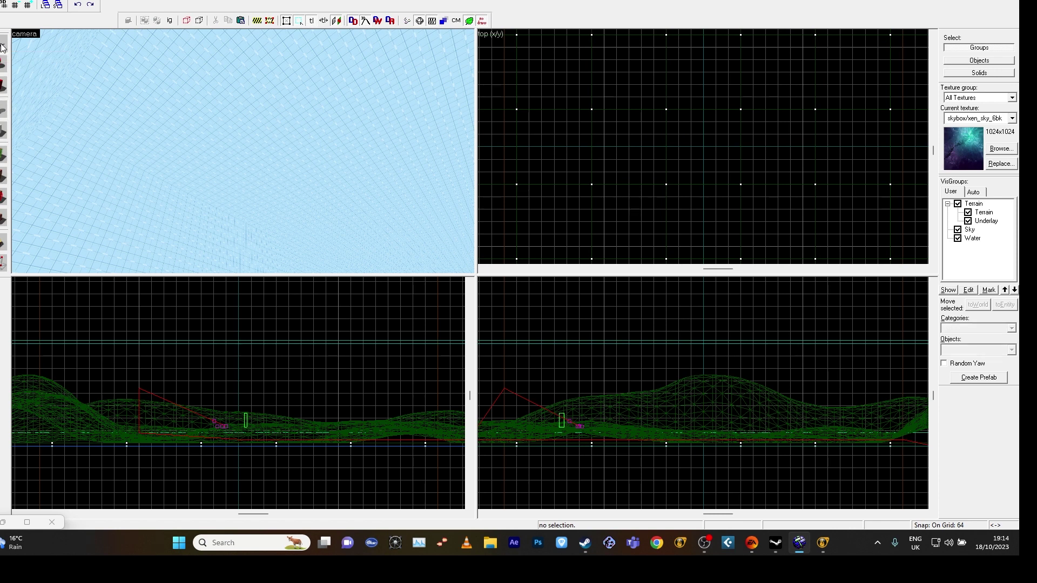
pyautogui.click(2, 111)
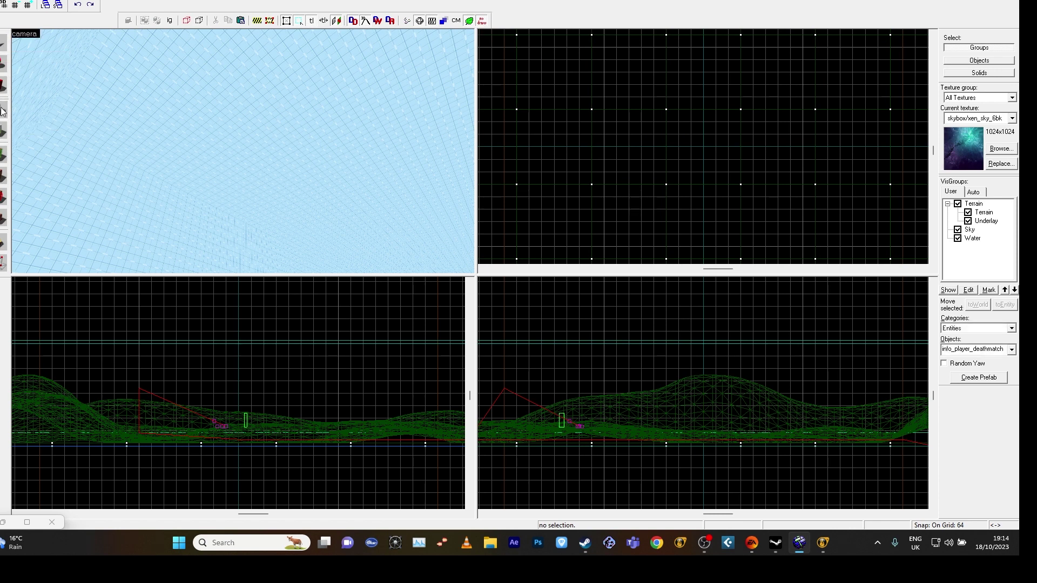
pyautogui.click(5, 48)
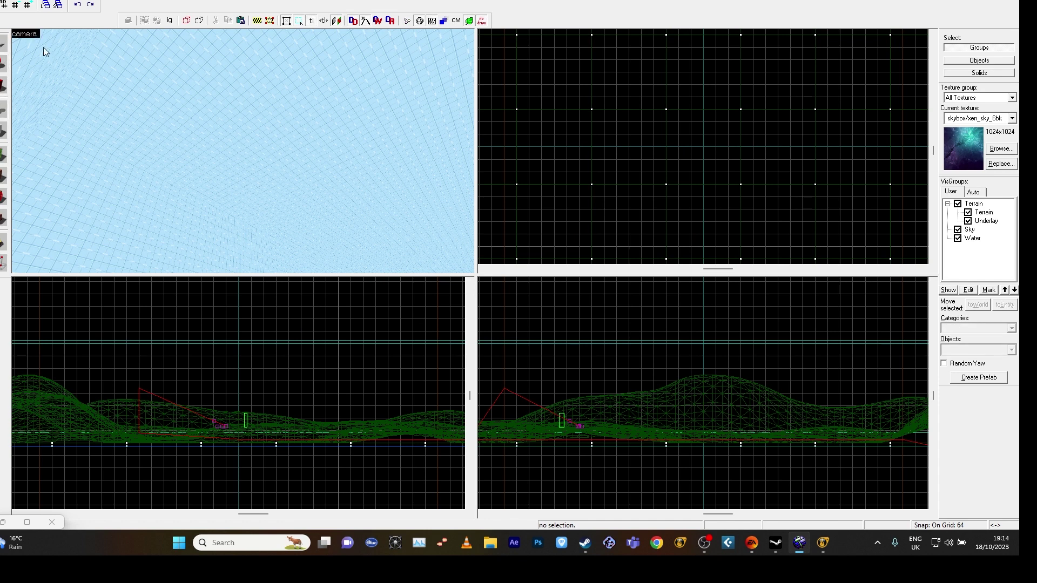
pyautogui.click(272, 93)
pyautogui.press('z')
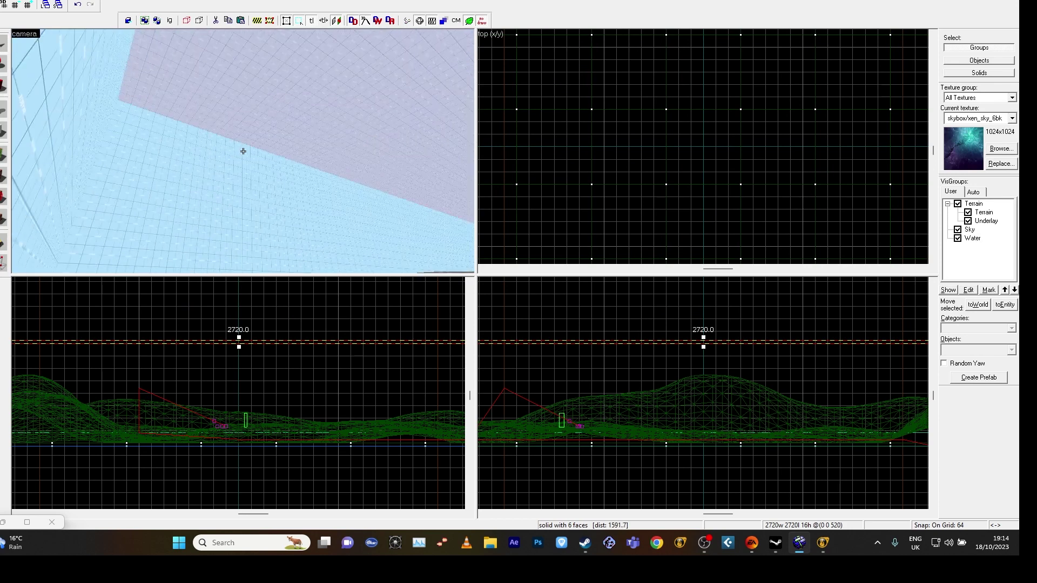
pyautogui.press('z')
pyautogui.moveTo(16, 365); pyautogui.dragTo(155, 335, button='middle')
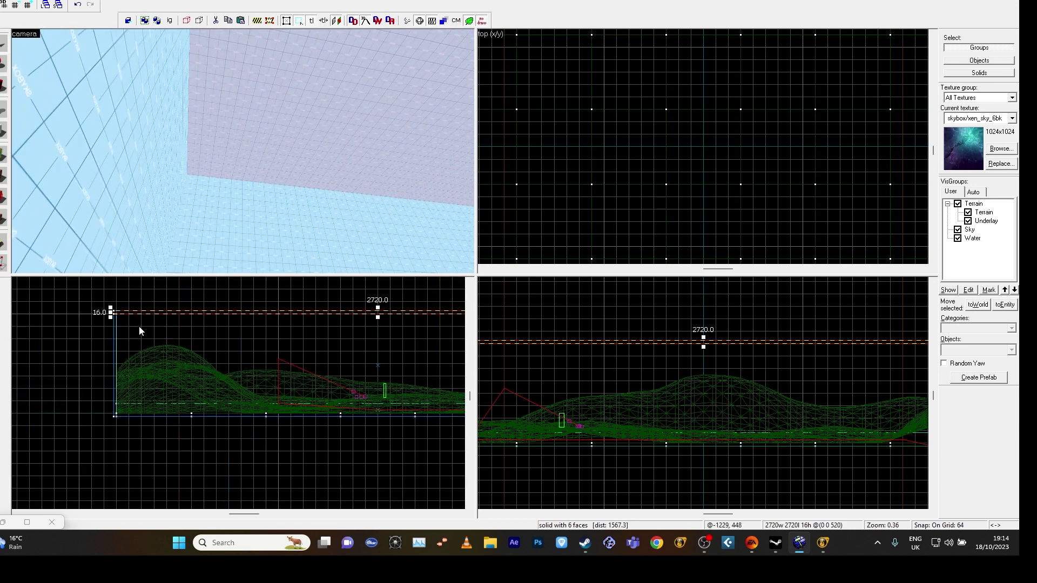
pyautogui.press('Down')
pyautogui.press('Down')
pyautogui.press('Down')
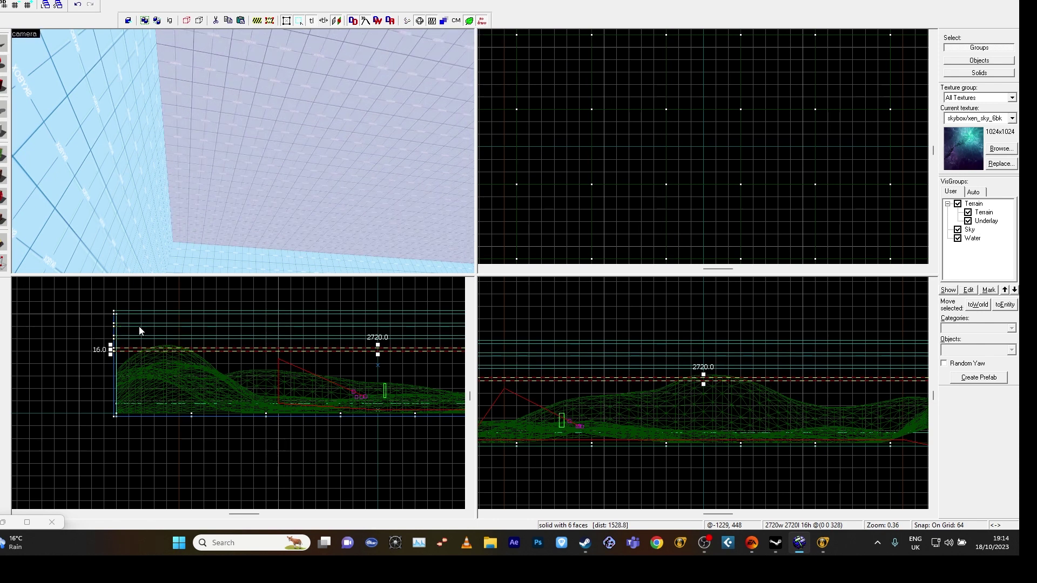
pyautogui.hotkey('ctrl', 'z')
pyautogui.hotkey('ctrl', 'z')
pyautogui.hotkey('ctrl', 'z')
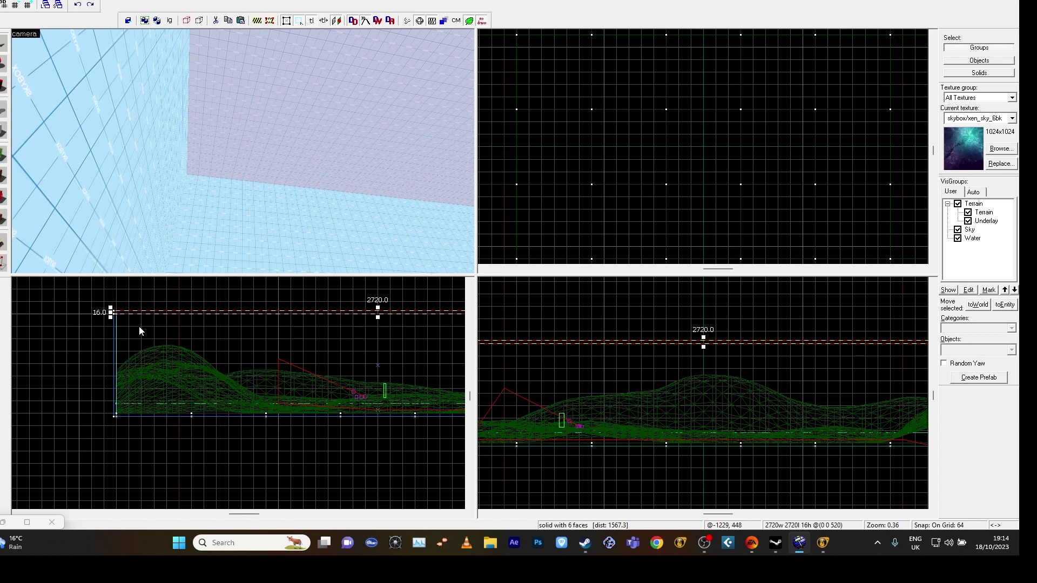
# - Duplicate the skybox ceiling brush and move the copy straight down below the terrain, to a height of -56
pyautogui.press('Down')
pyautogui.press('Down')
pyautogui.press('Down')
pyautogui.press('Down')
pyautogui.press('Down')
pyautogui.press('Down')
pyautogui.press('Down')
pyautogui.press('Down')
pyautogui.press('Down')
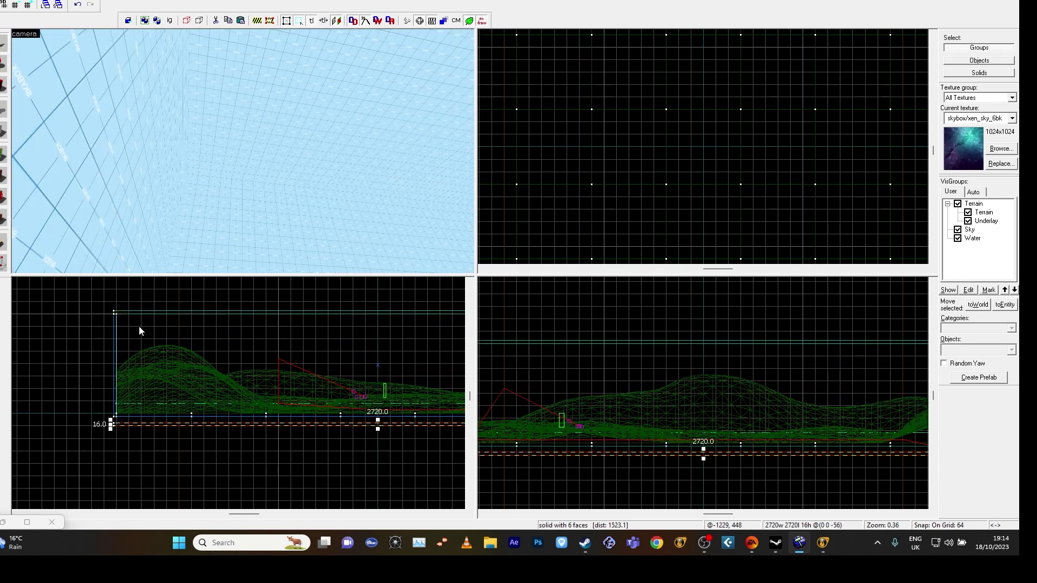
pyautogui.scroll(10, 108, 416)
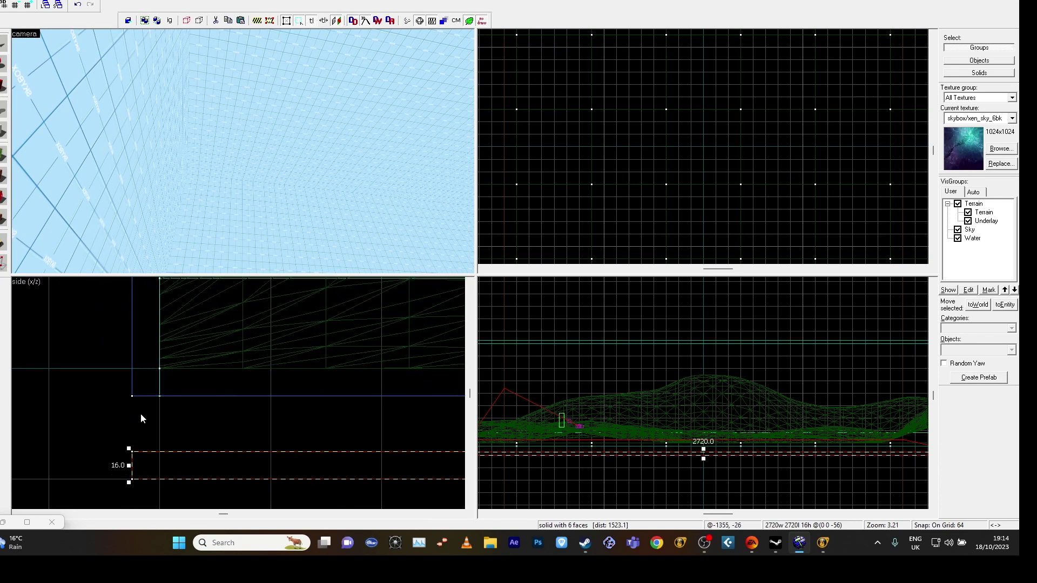
pyautogui.moveTo(153, 462); pyautogui.dragTo(174, 371)
pyautogui.hotkey('ctrl', 'z')
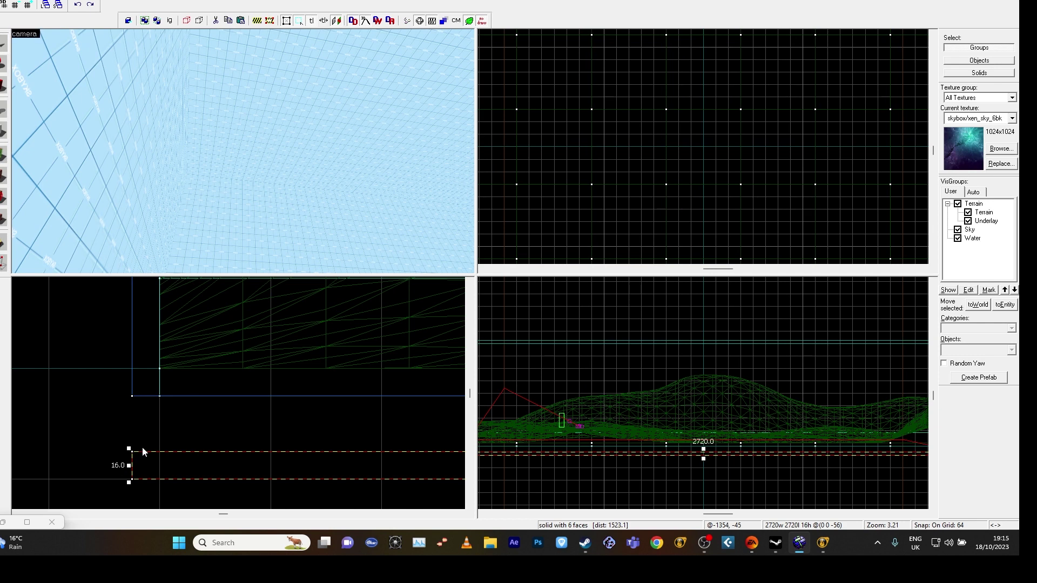
# - Set the grid snap to 16 and raise the copied sky brush flush with the bottom of the sky walls, at height -24
pyautogui.press('[')
pyautogui.press('[')
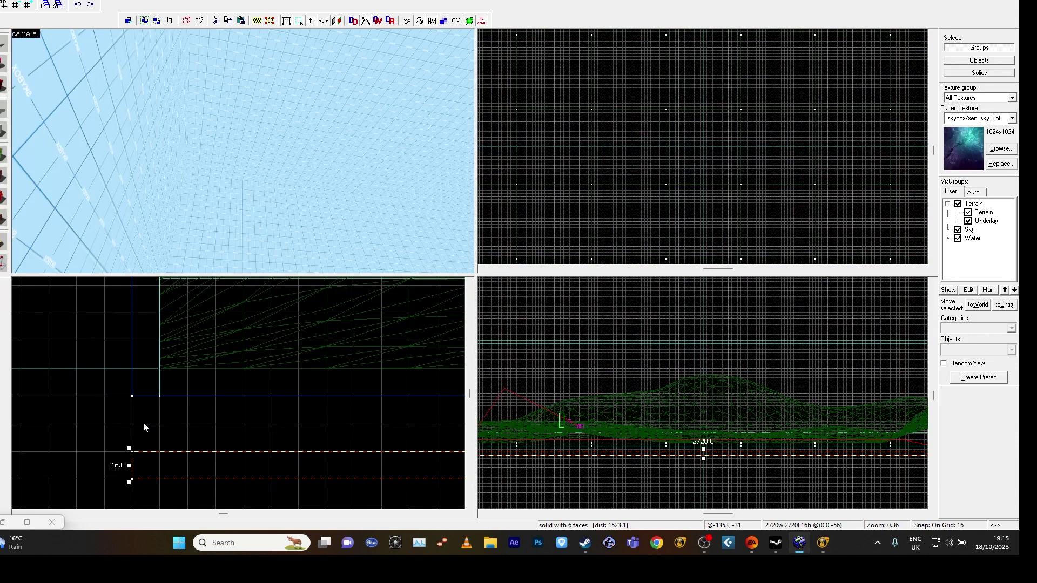
pyautogui.press(']')
pyautogui.press(']')
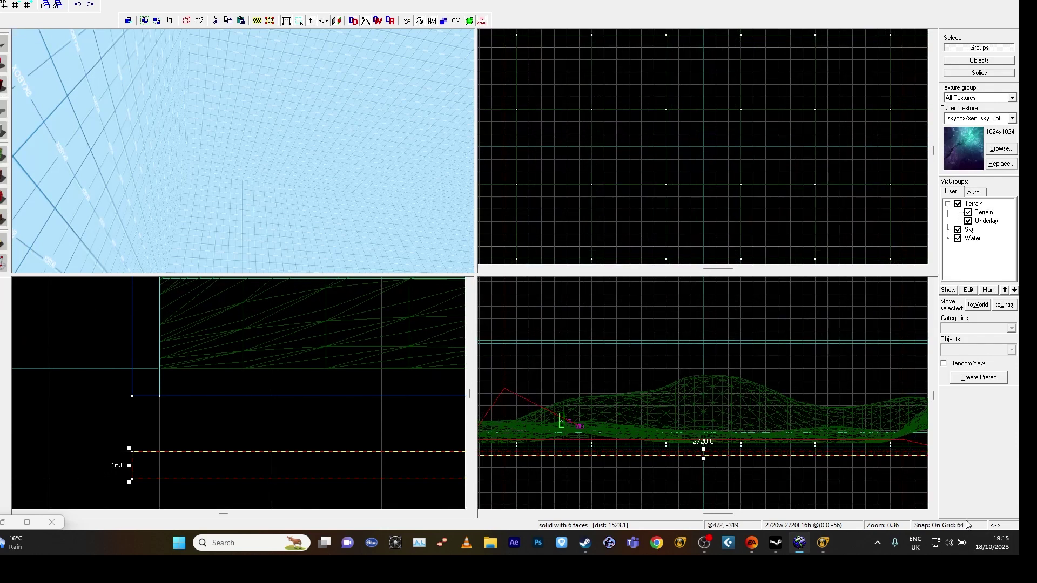
pyautogui.press('[')
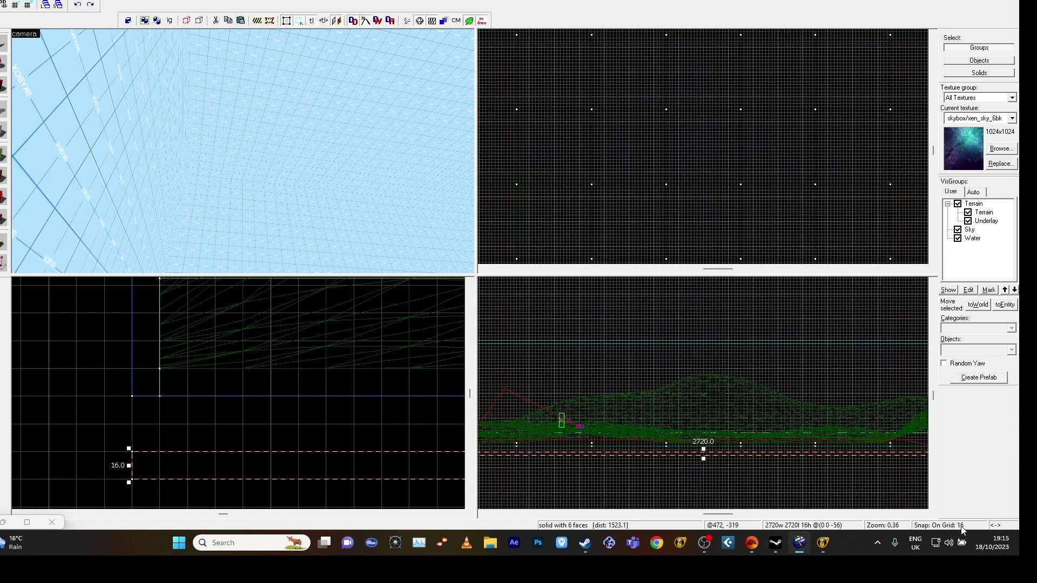
pyautogui.press(']')
pyautogui.press('[')
pyautogui.press('[')
pyautogui.press('[')
pyautogui.press('[')
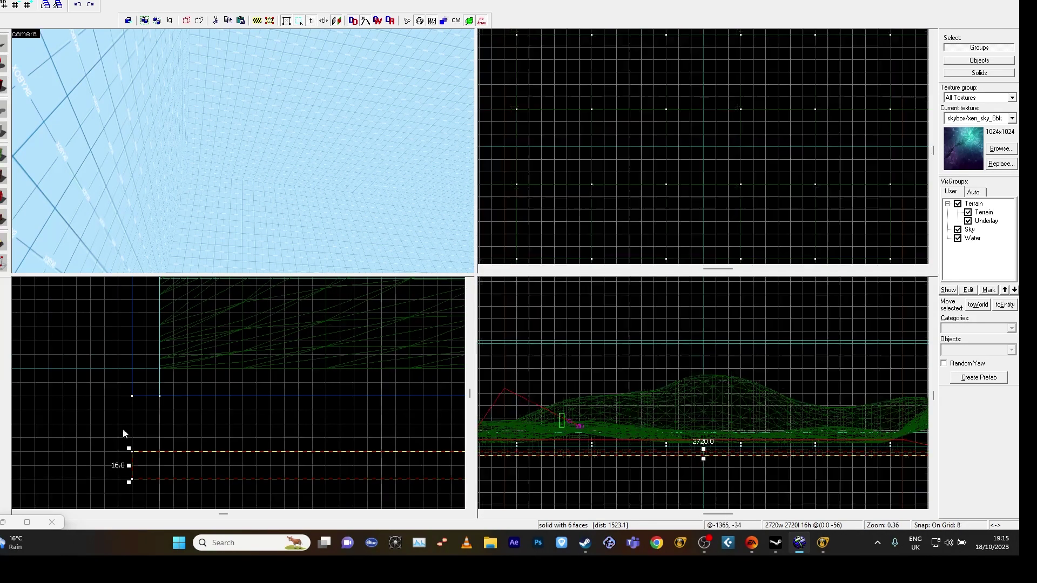
pyautogui.press(']')
pyautogui.press(']')
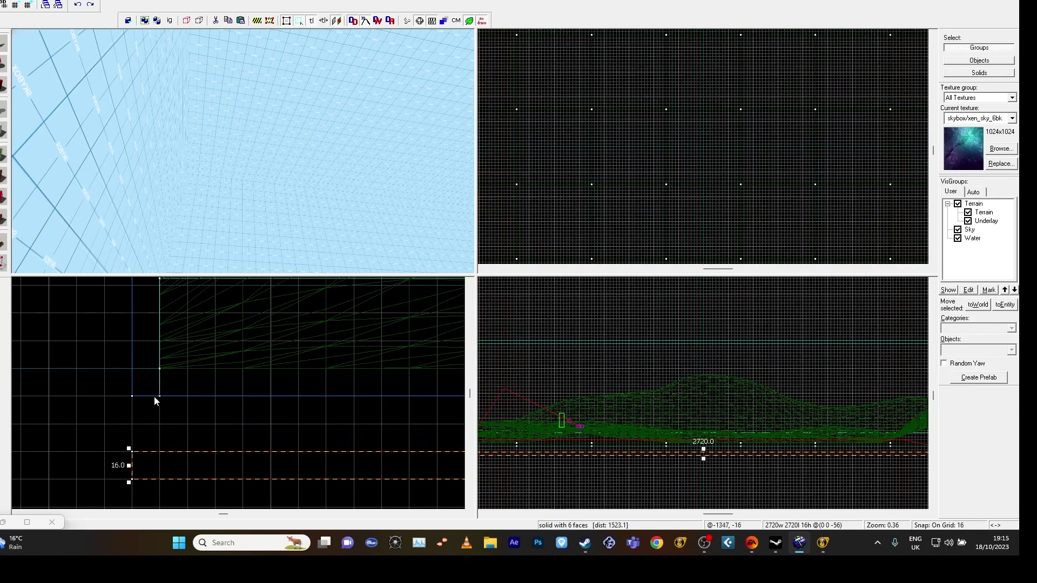
pyautogui.moveTo(149, 460); pyautogui.dragTo(149, 404)
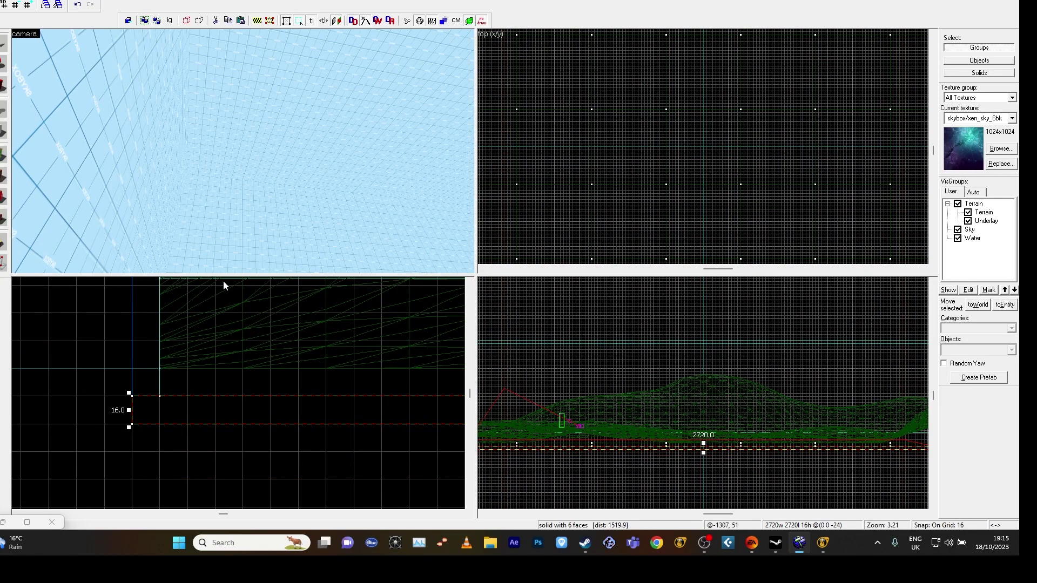
# - Deselect the brush, check the skybox's closed underside in the 3D view and select the new floor brush again
pyautogui.press('s')
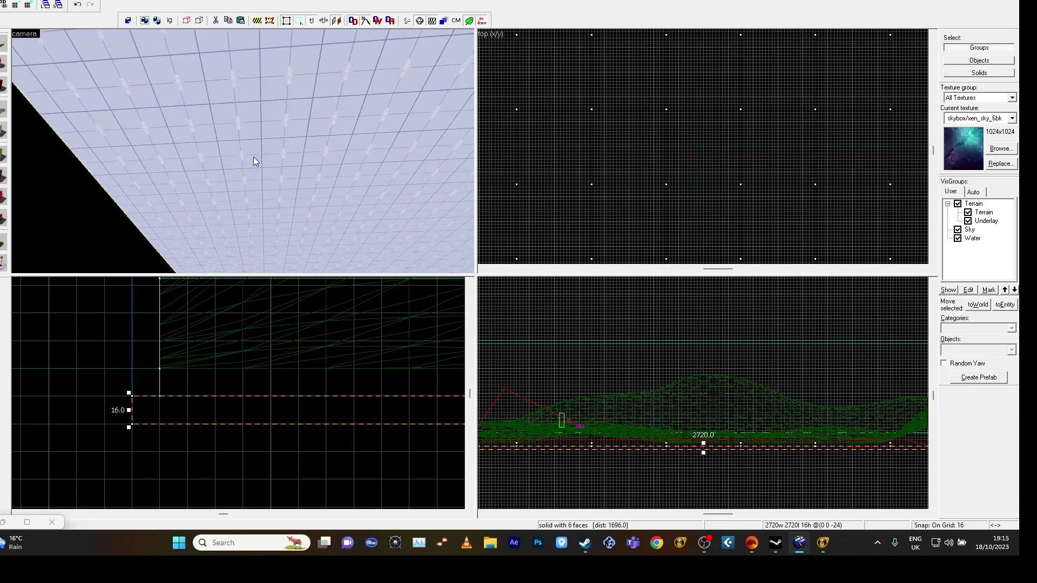
pyautogui.press('Escape')
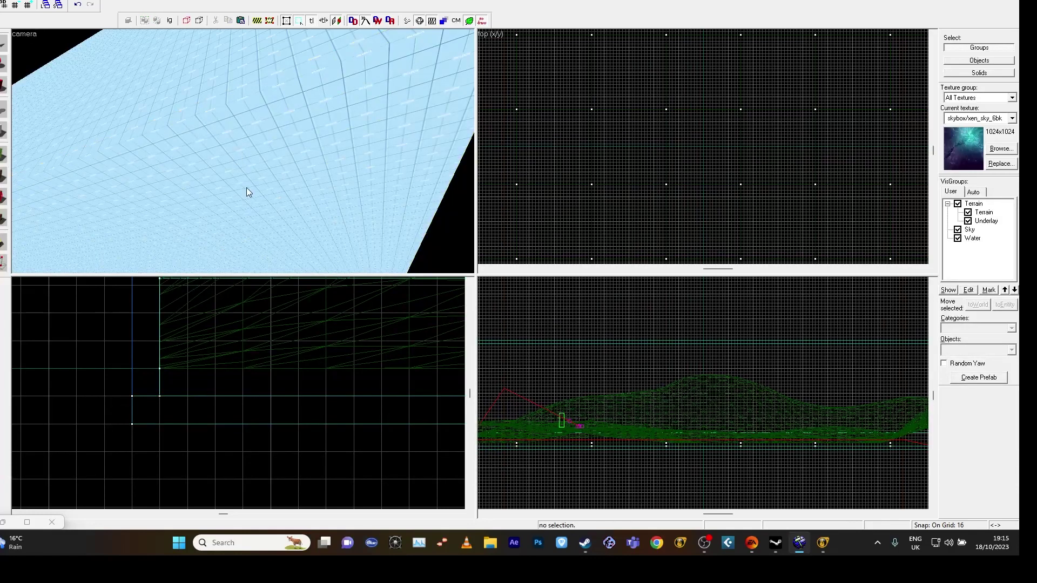
pyautogui.press('z')
pyautogui.press('z')
pyautogui.click(242, 151)
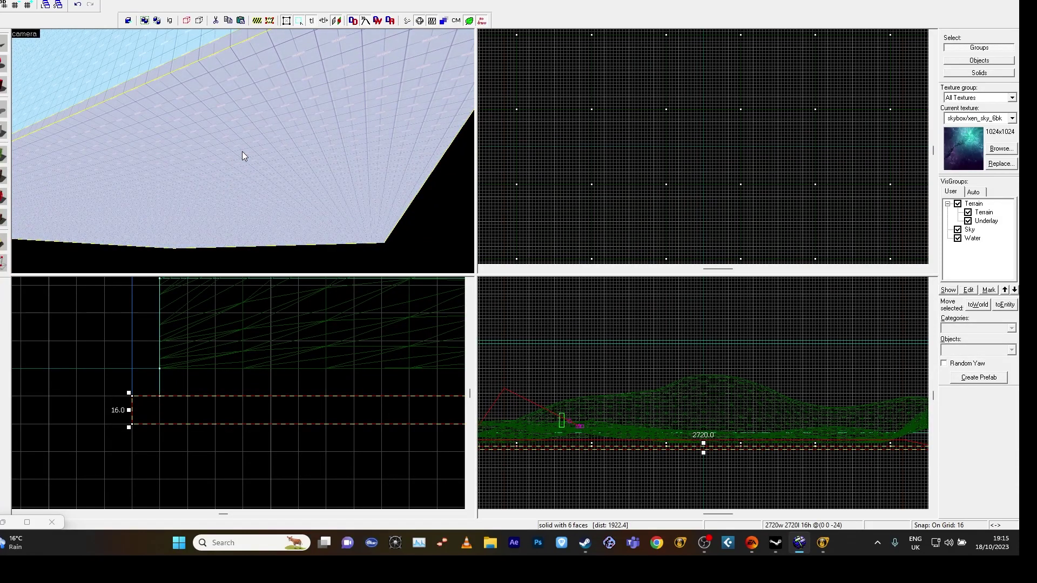
# - Deselect the sky floor brush and compile the map with the HDR Full Compile configuration, minimizing the compile log
pyautogui.press('Escape')
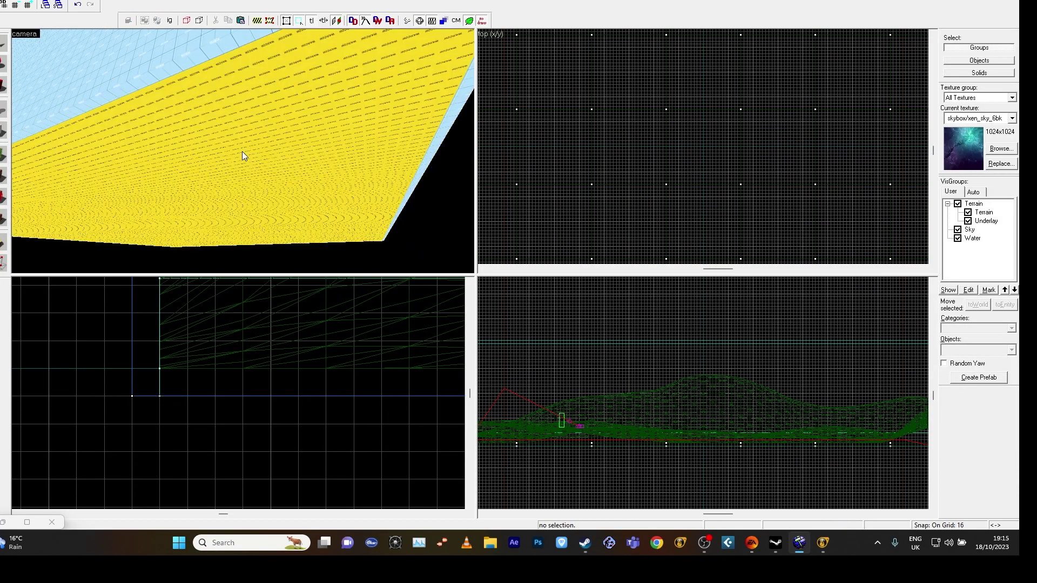
pyautogui.click(408, 22)
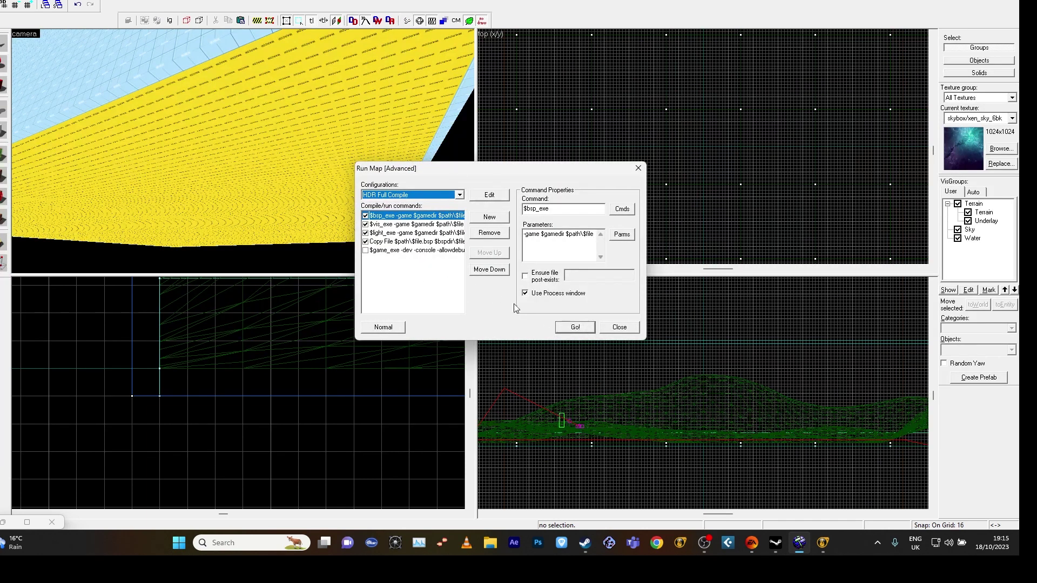
pyautogui.click(573, 327)
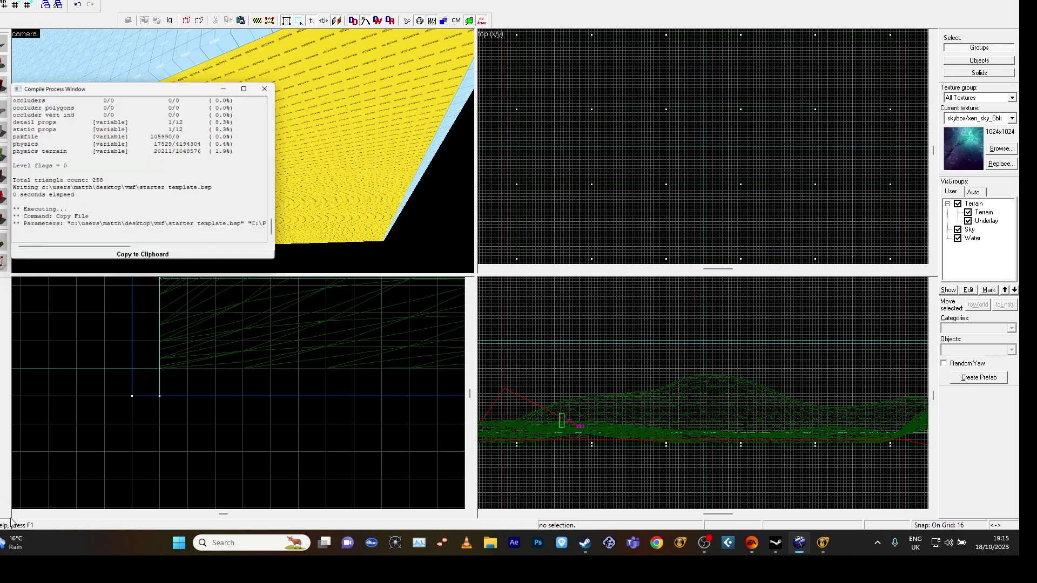
pyautogui.click(407, 21)
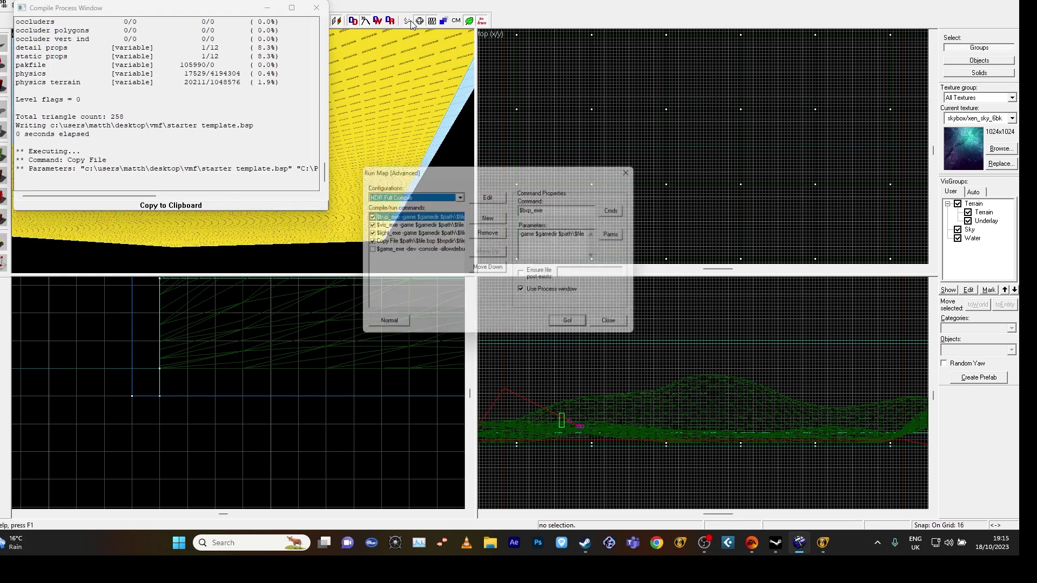
pyautogui.click(575, 327)
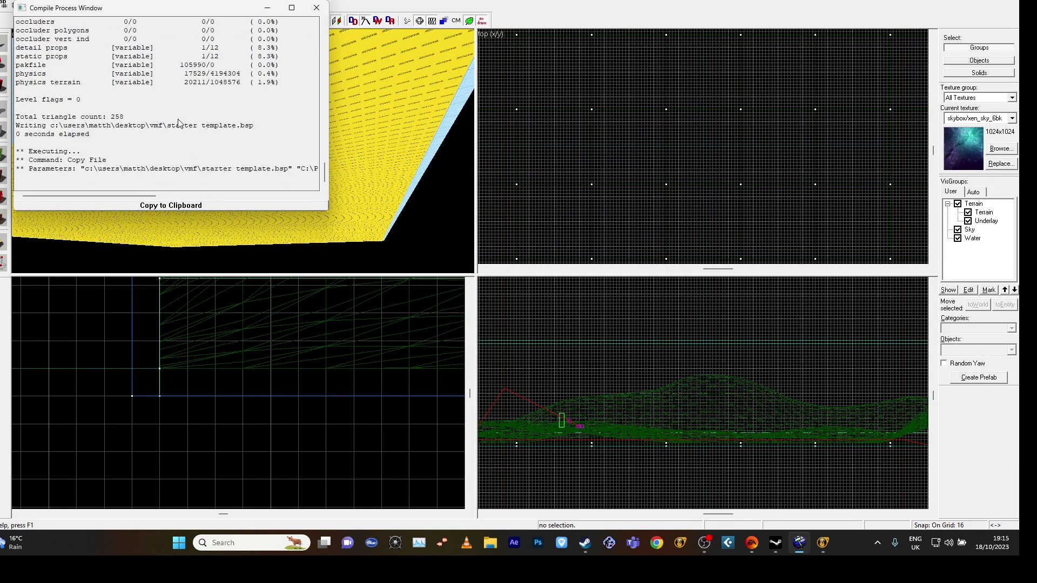
pyautogui.click(267, 8)
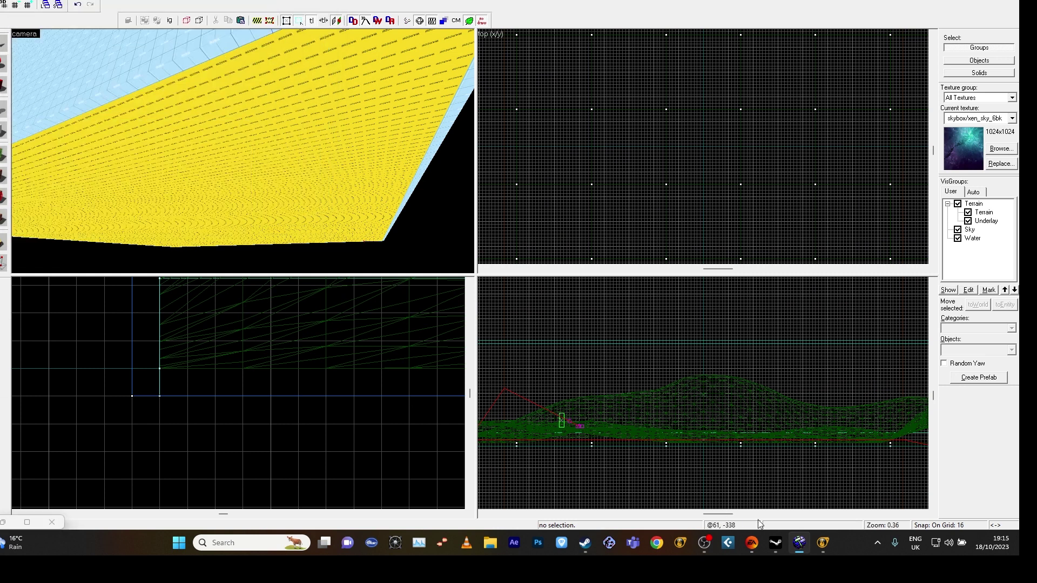
# - Check whether a leak pointfile exists for the starter template map and close the file dialog without loading one
pyautogui.click(50, 4)
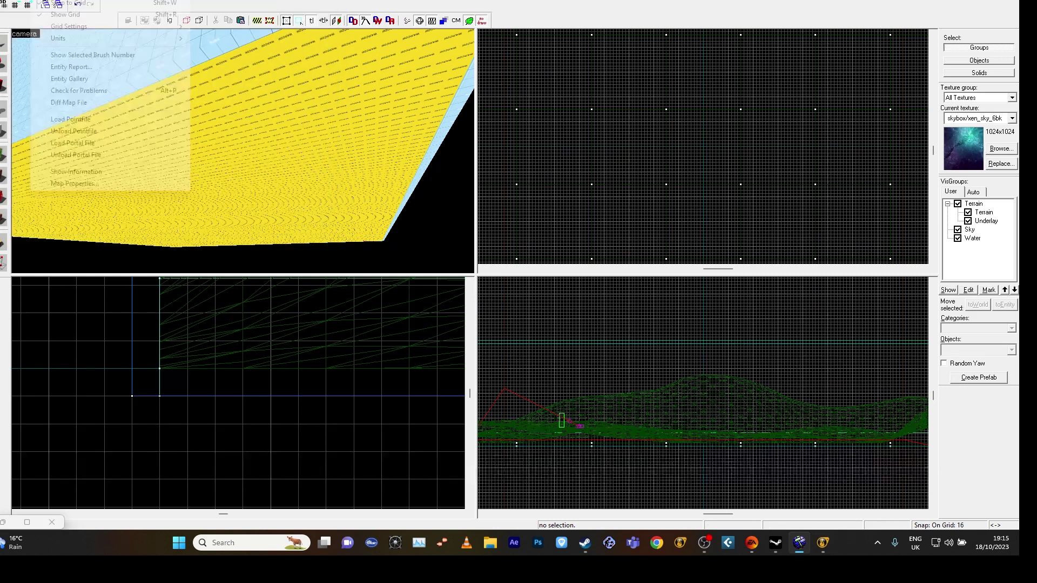
pyautogui.click(65, 119)
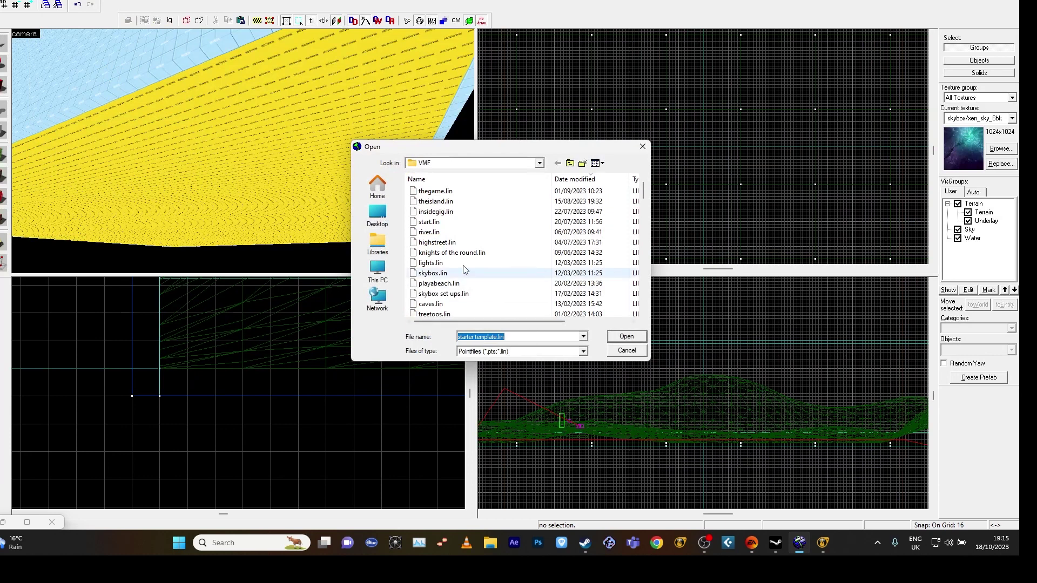
pyautogui.click(627, 351)
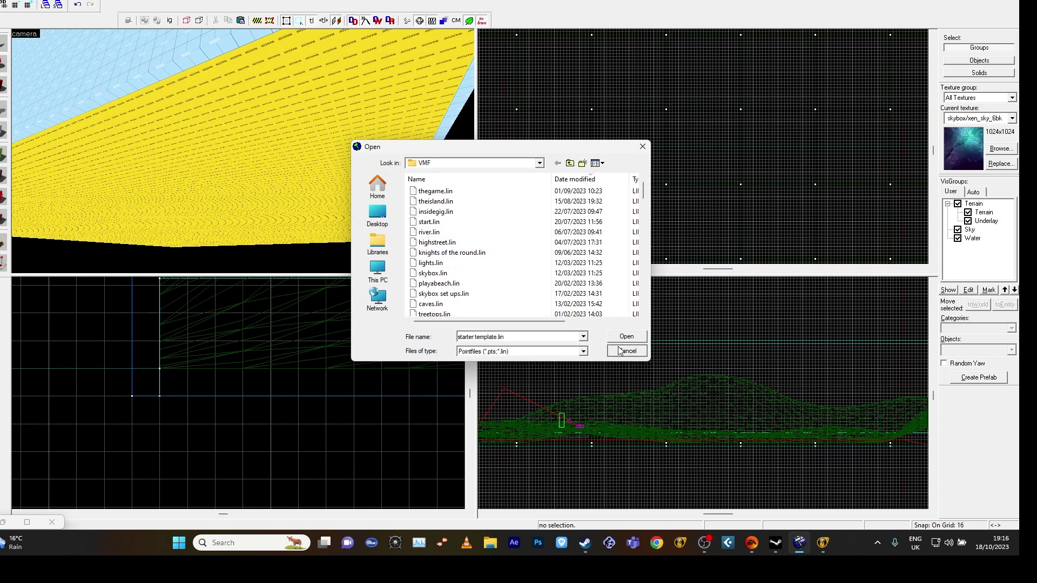
pyautogui.click(625, 351)
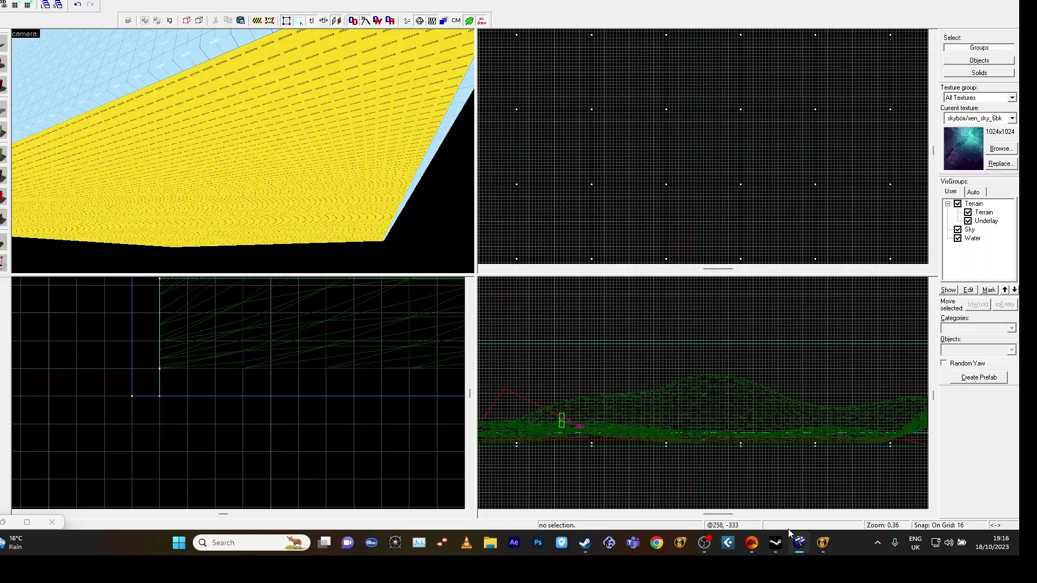
# - Switch to GoldenEye: Source, join the starter template map and walk around to inspect the sky, terrain and water
pyautogui.click(822, 545)
pyautogui.click(164, 296)
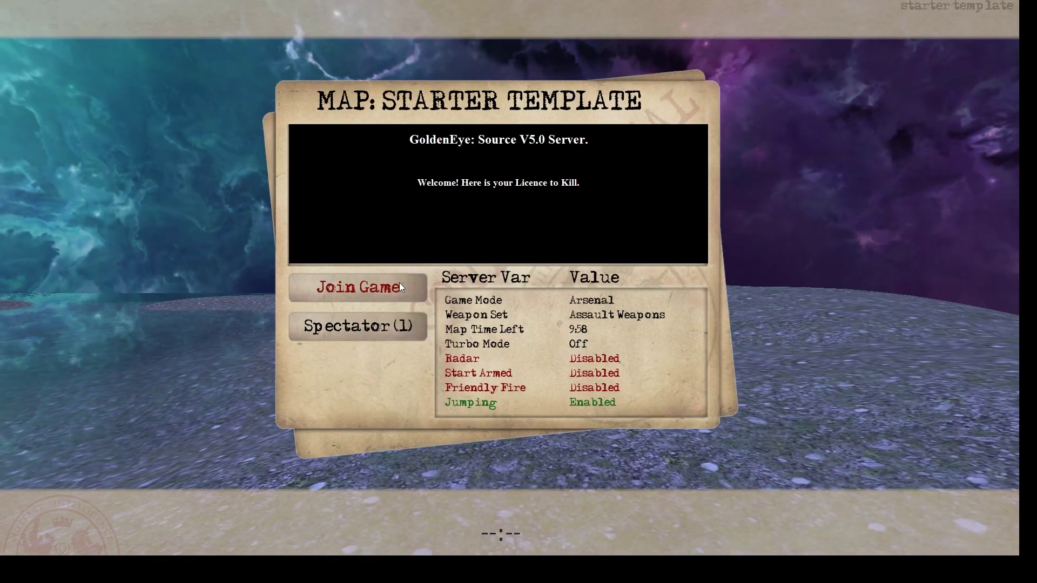
pyautogui.click(400, 286)
pyautogui.click(767, 134)
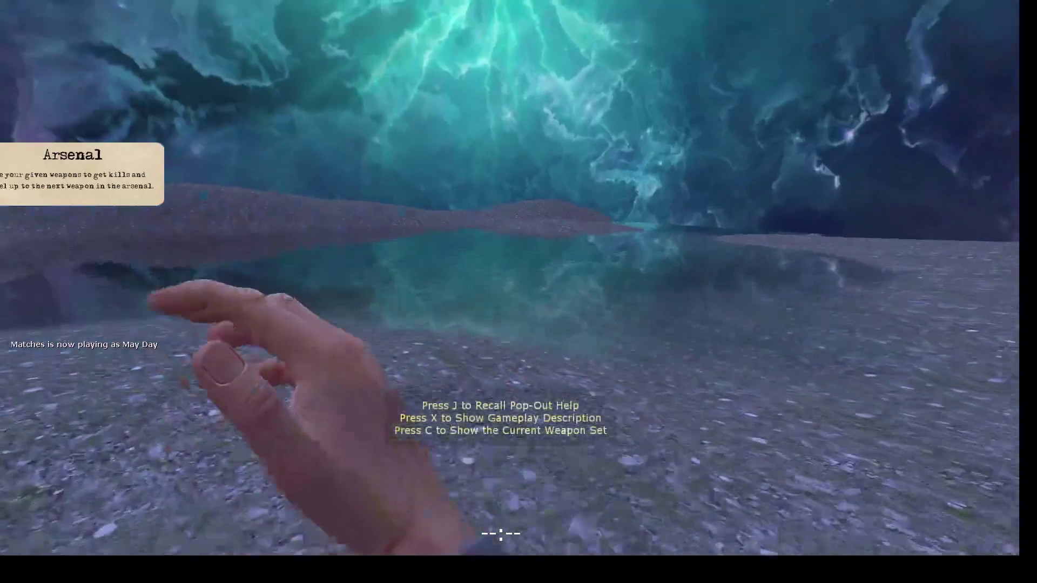
pyautogui.press('w')
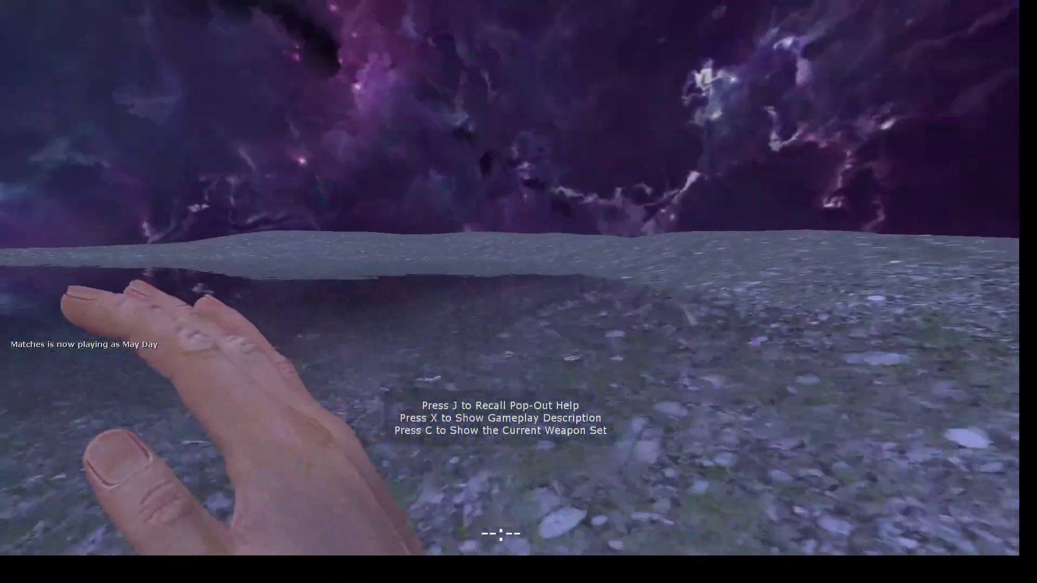
pyautogui.press('Escape')
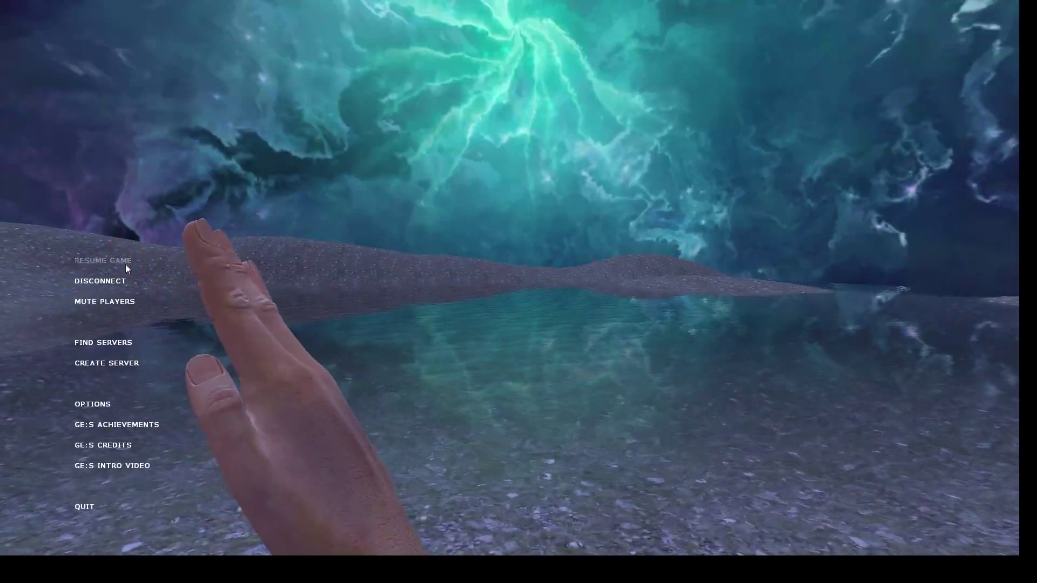
# - Switch back to Hammer, restore the lights.vmf window and maximize its camera view
pyautogui.hotkey('alt', 'Tab')
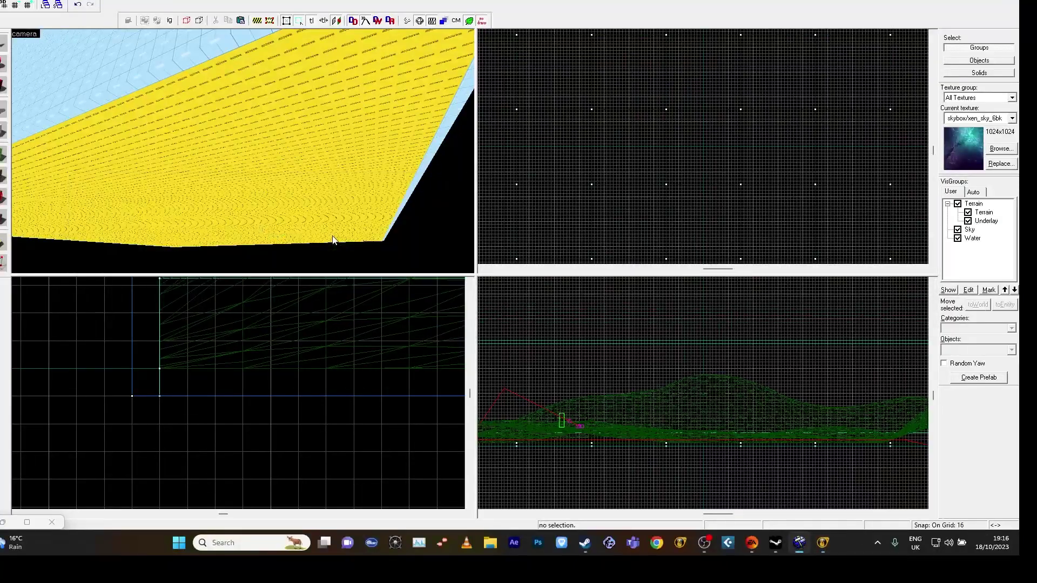
pyautogui.hotkey('alt', 'Tab')
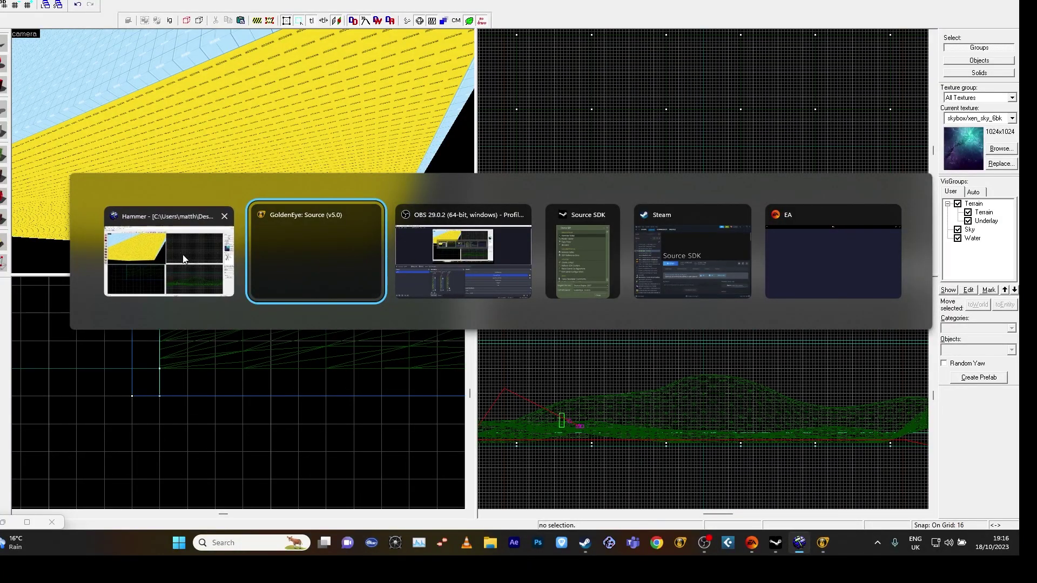
pyautogui.click(222, 250)
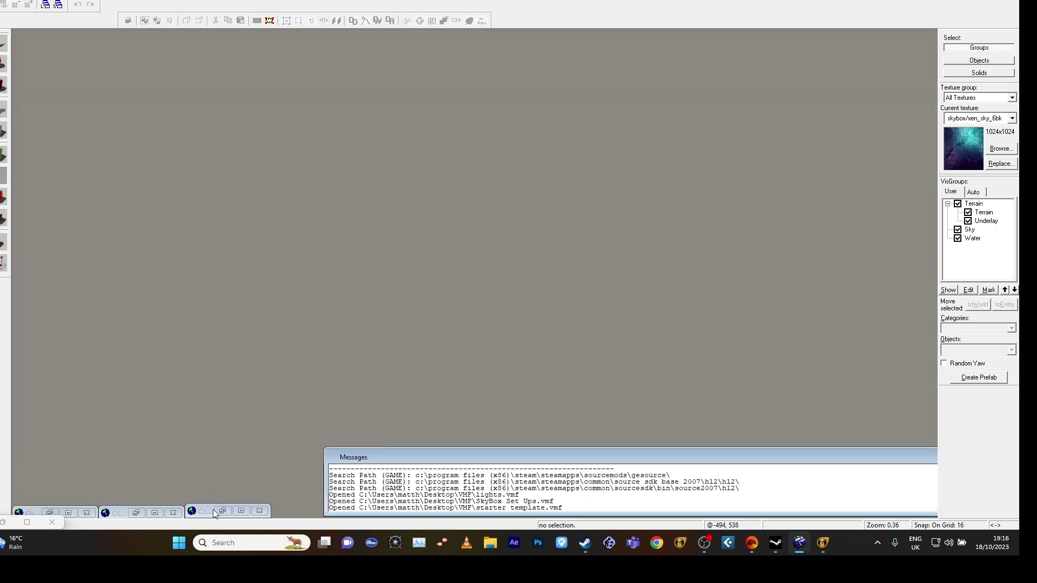
pyautogui.click(222, 510)
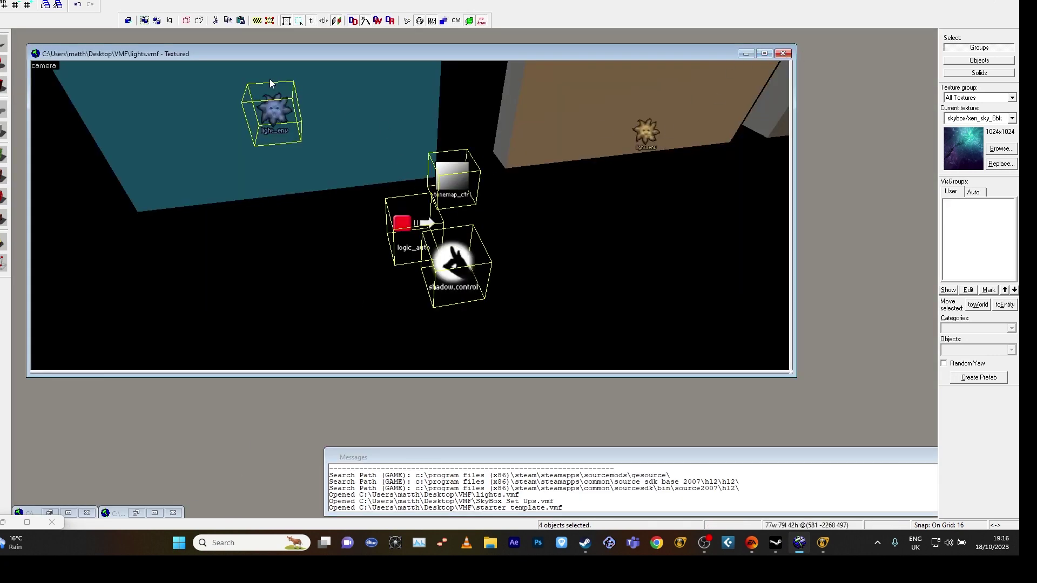
pyautogui.click(764, 53)
# - Fly the camera to the orange display wall in lights.vmf and look over its collection of light fixtures
pyautogui.press('z')
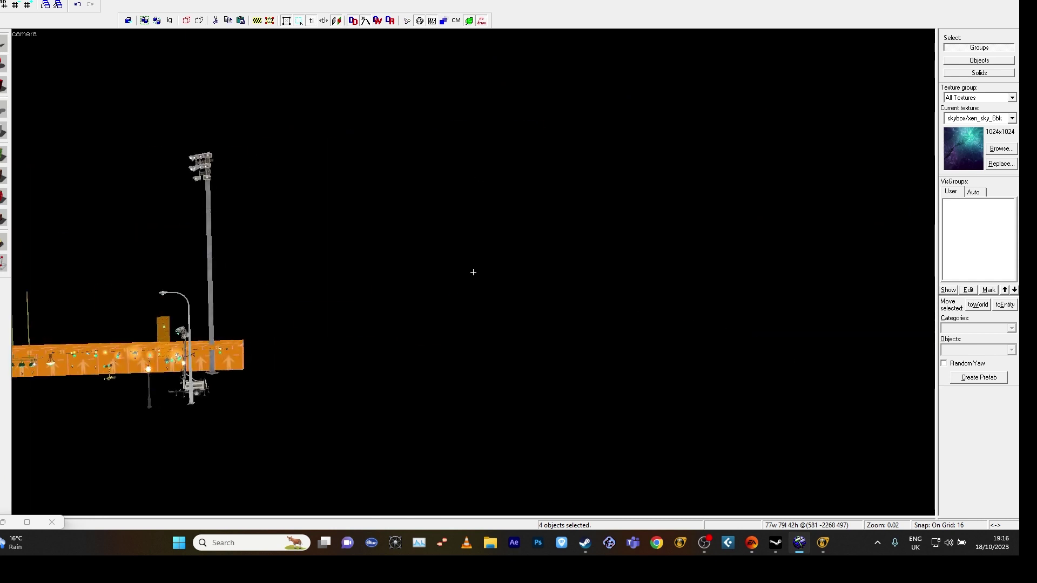
pyautogui.press('w')
pyautogui.press('s')
pyautogui.press('w')
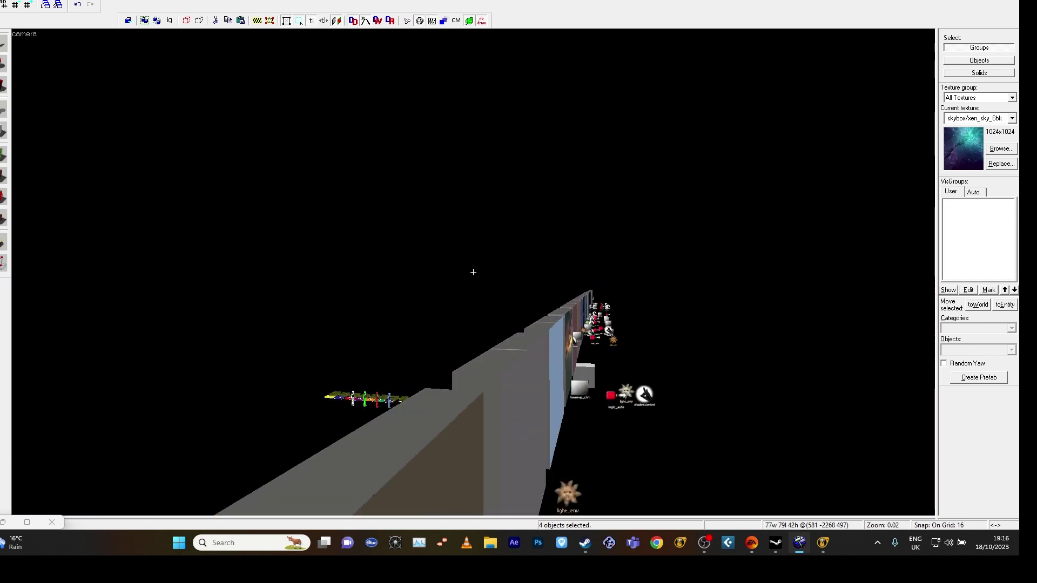
pyautogui.press('s')
pyautogui.press('w')
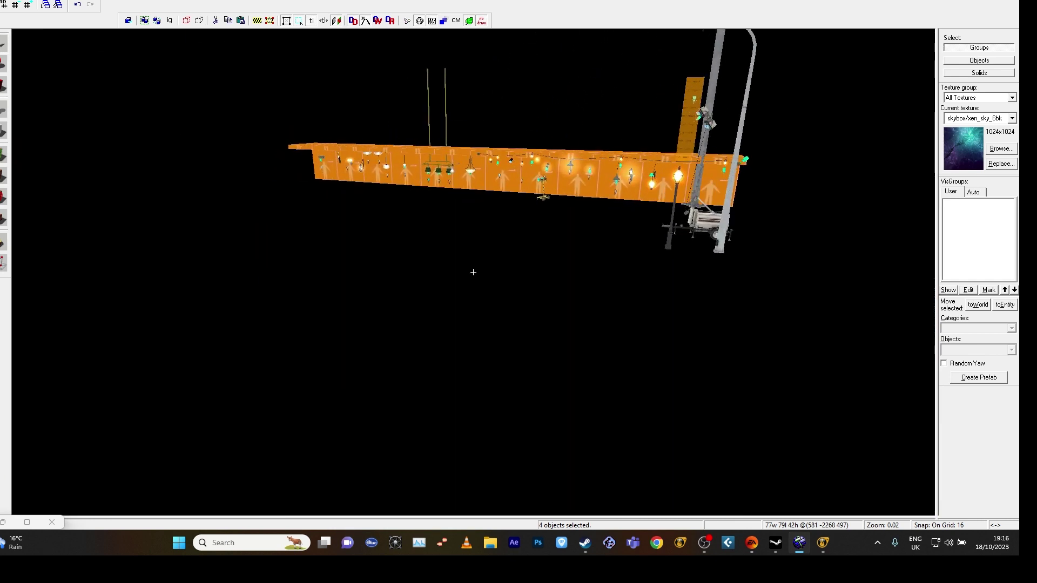
pyautogui.press('w')
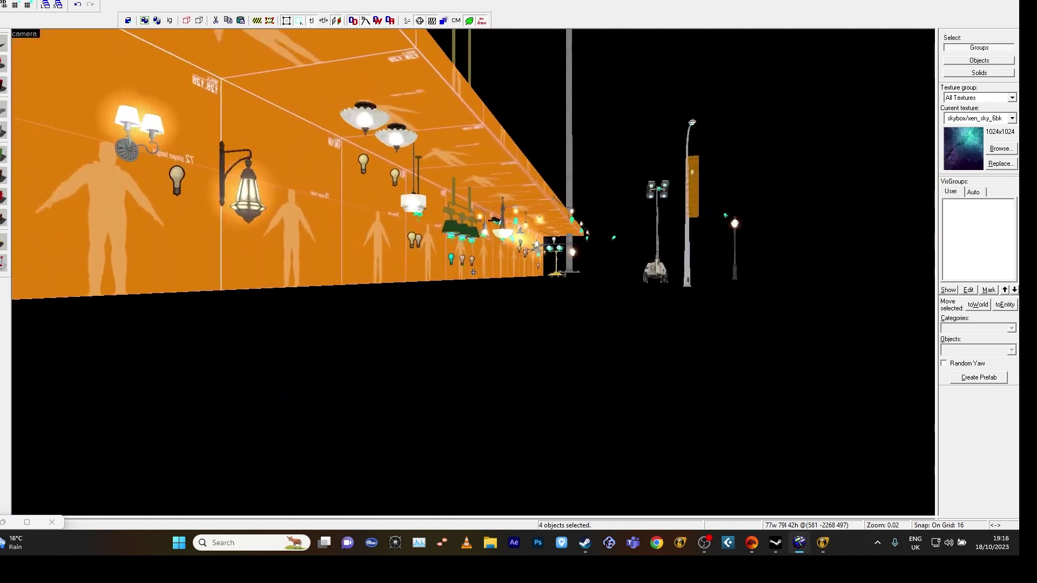
pyautogui.press('s')
pyautogui.press('s')
pyautogui.press('w')
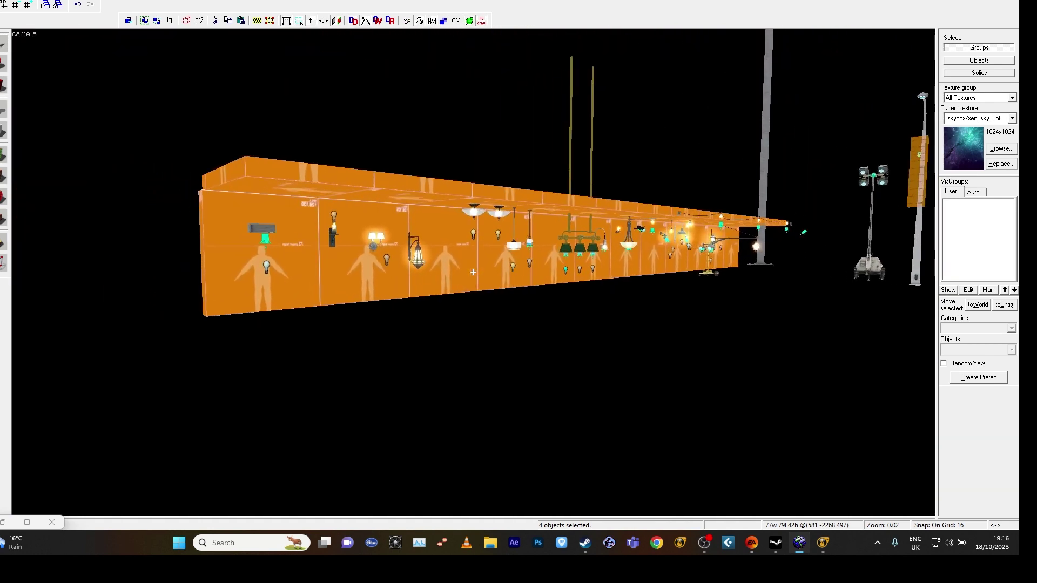
pyautogui.press('z')
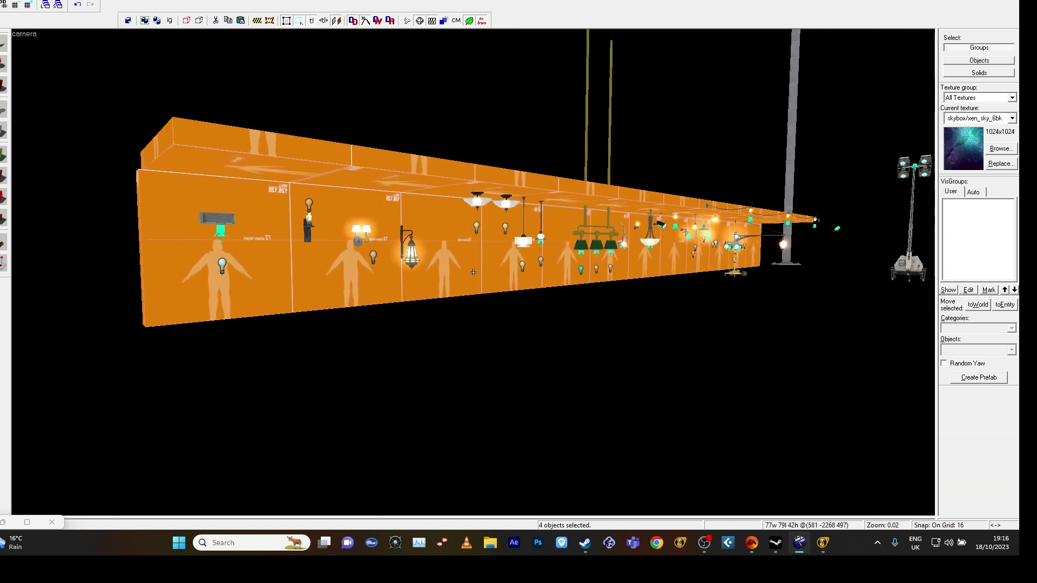
pyautogui.press('d')
pyautogui.press('w')
pyautogui.press('a')
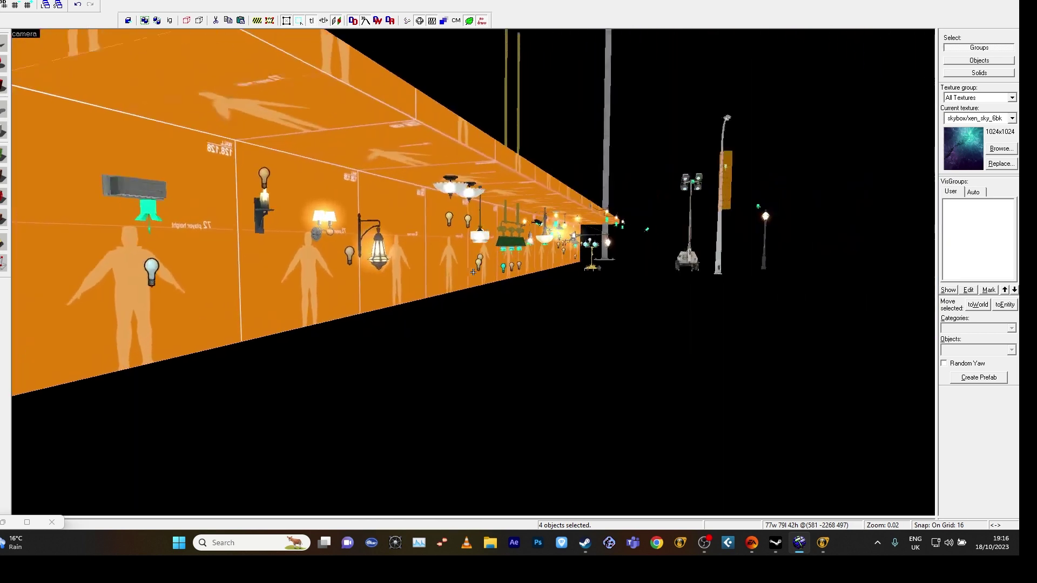
pyautogui.press('z')
# - Set the camera view to 3D Lighting Preview and examine the glow of the first wall-mounted lights on the orange wall
pyautogui.click(27, 34)
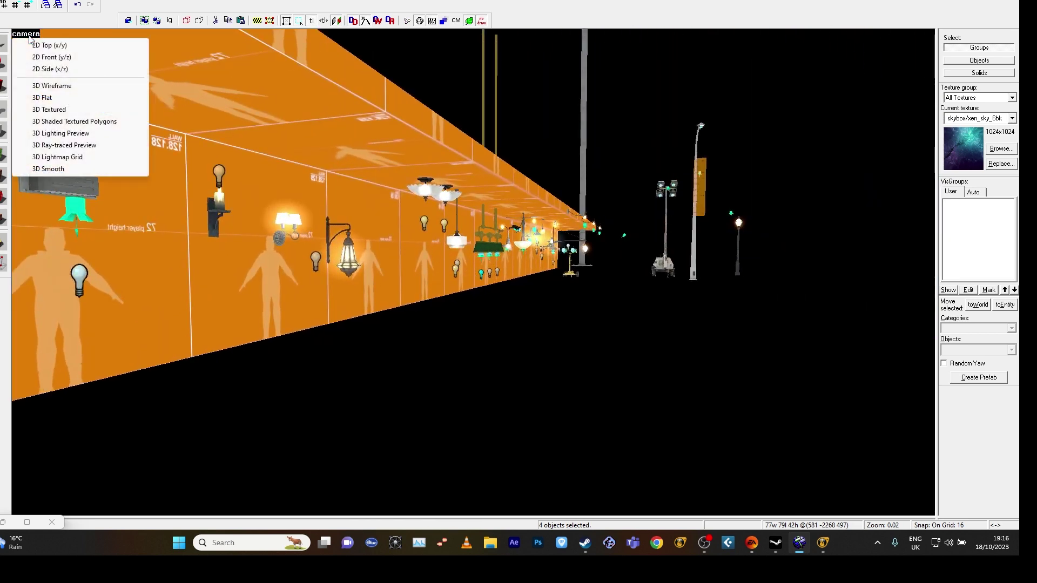
pyautogui.click(68, 133)
pyautogui.press('z')
pyautogui.press('w')
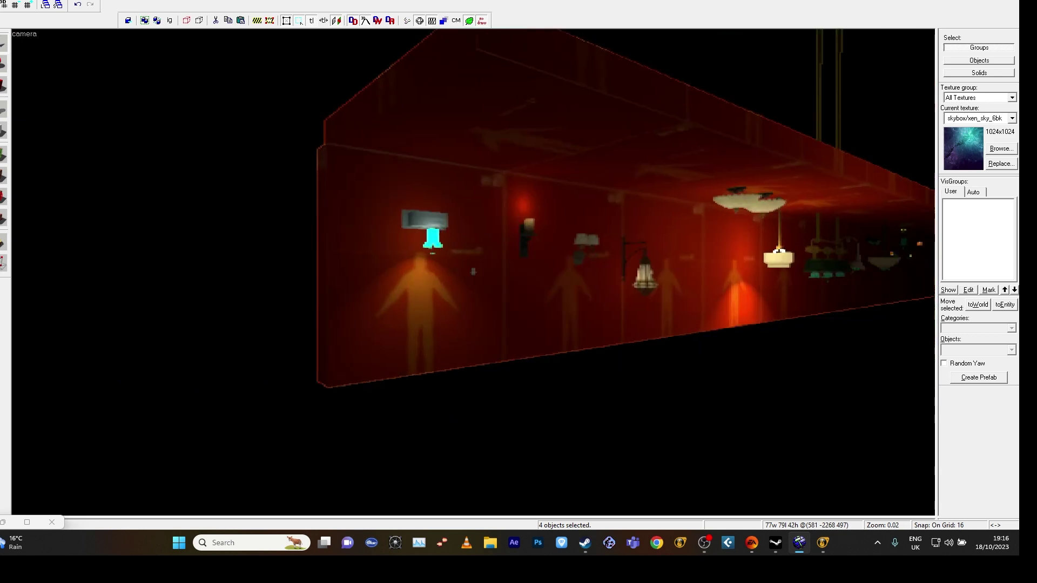
pyautogui.press('d')
pyautogui.press('w')
pyautogui.press('z')
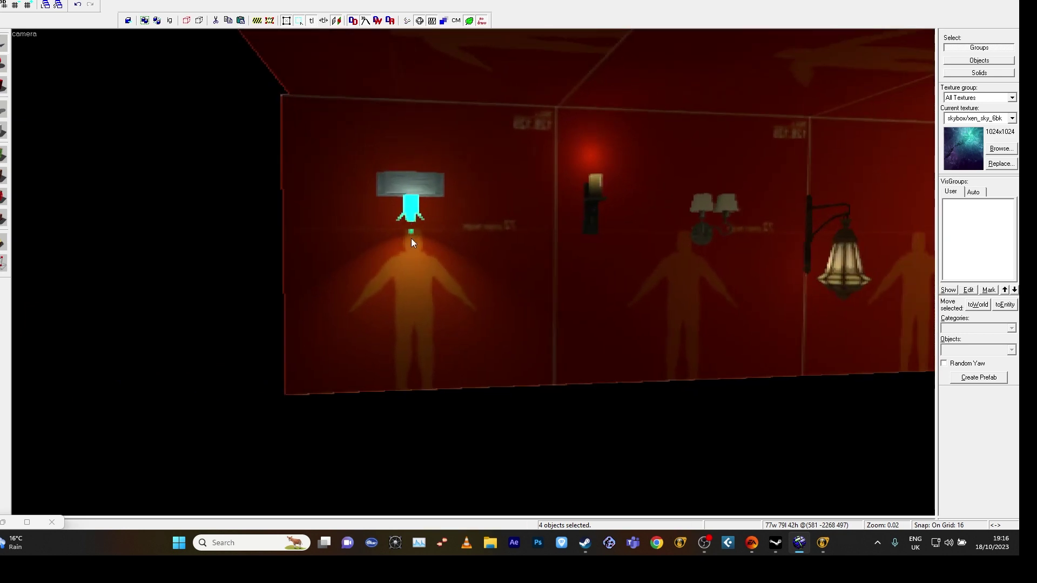
pyautogui.press('z')
pyautogui.press('d')
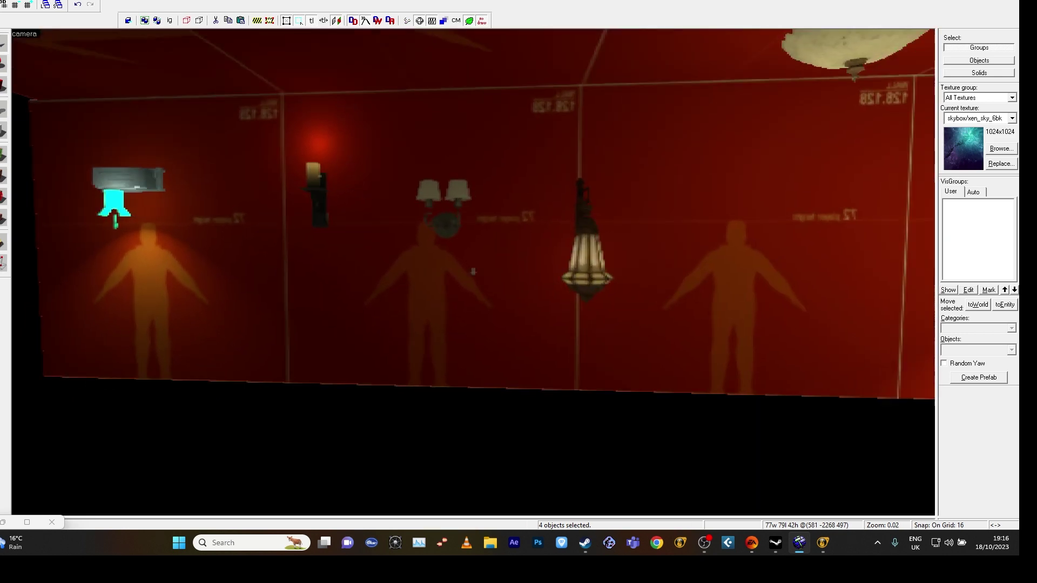
# - Examine the previewed lighting of the remaining fixtures along the wall and return the camera view to 3D Textured
pyautogui.press('s')
pyautogui.press('d')
pyautogui.press('s')
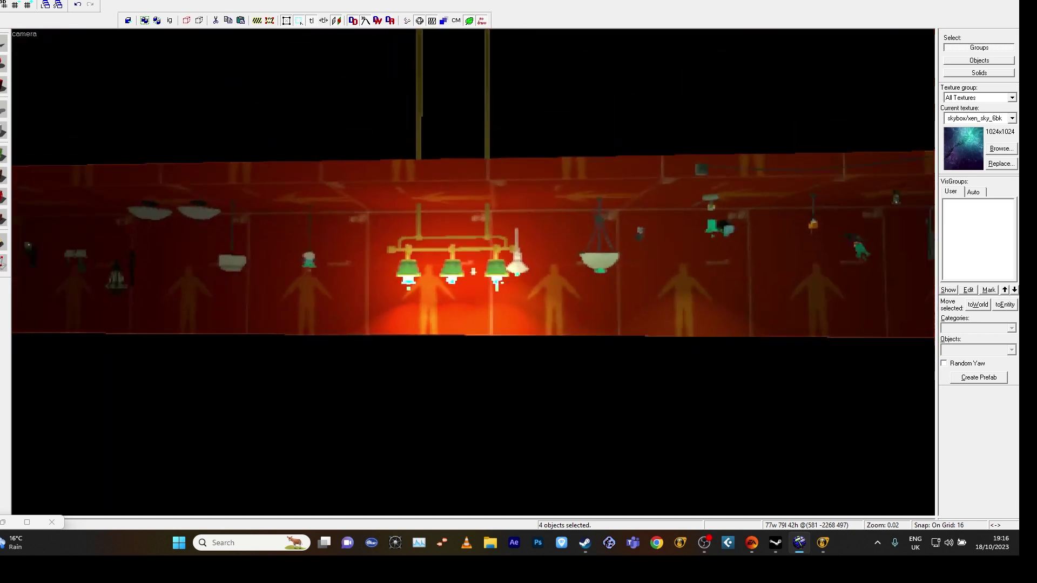
pyautogui.press('d')
pyautogui.press('d')
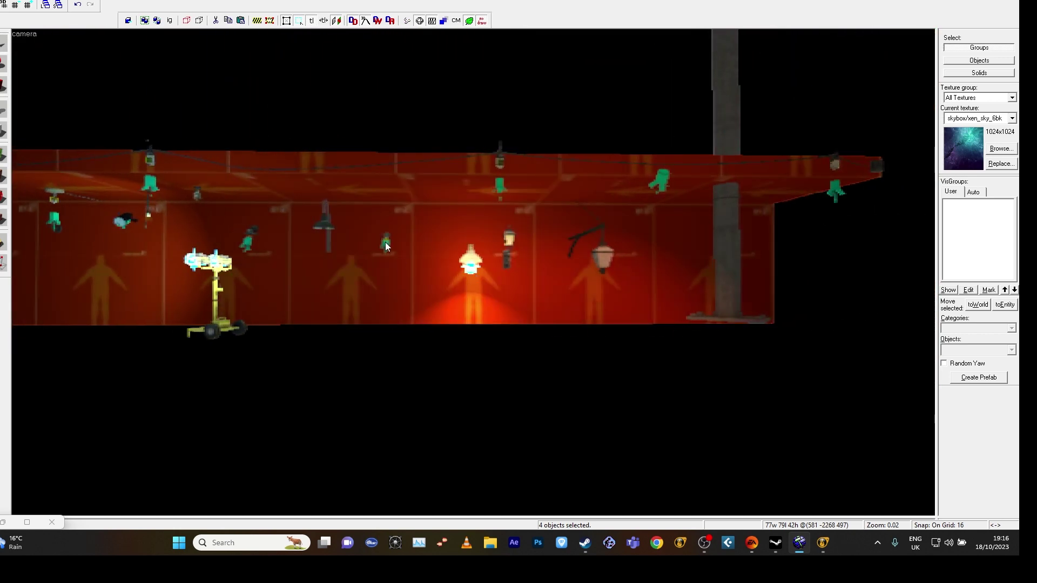
pyautogui.press('a')
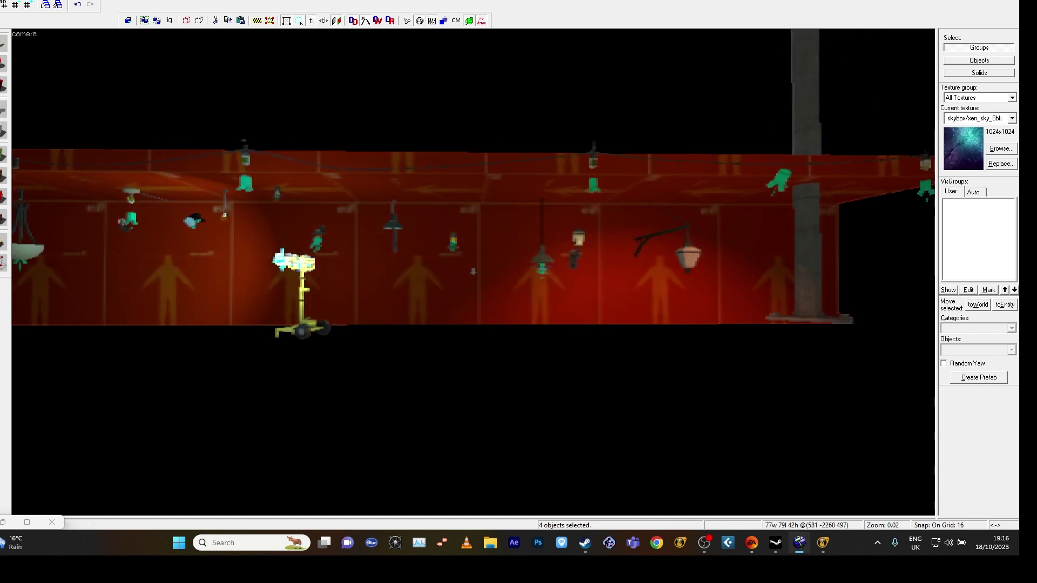
pyautogui.press('d')
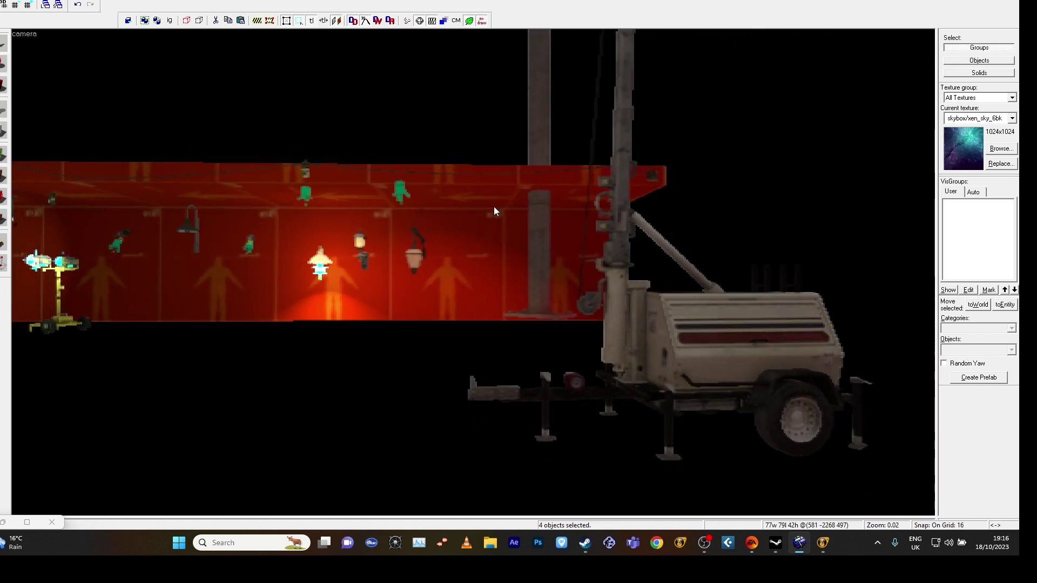
pyautogui.press('z')
pyautogui.press('z')
pyautogui.click(29, 34)
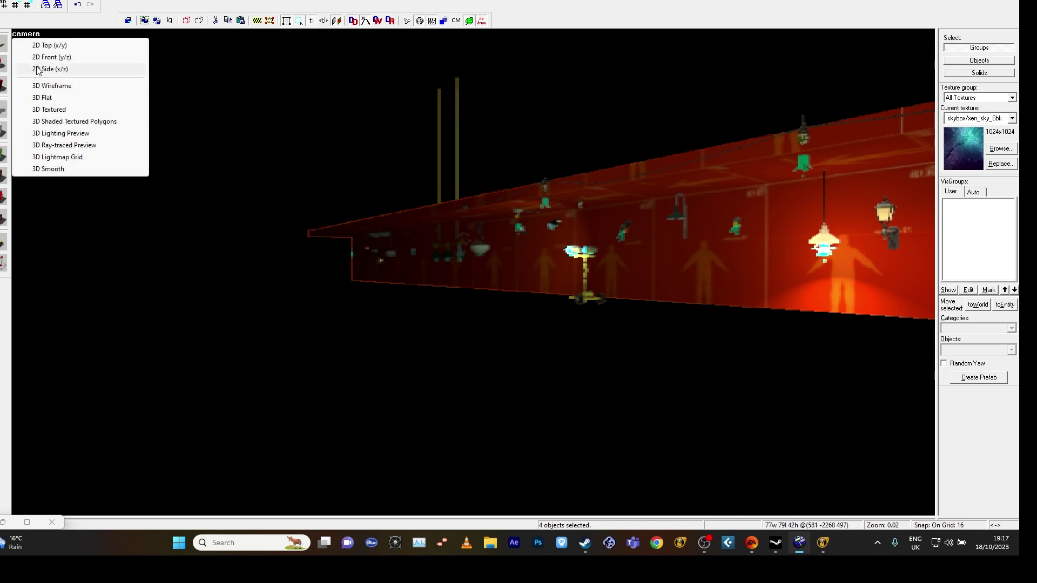
pyautogui.click(53, 110)
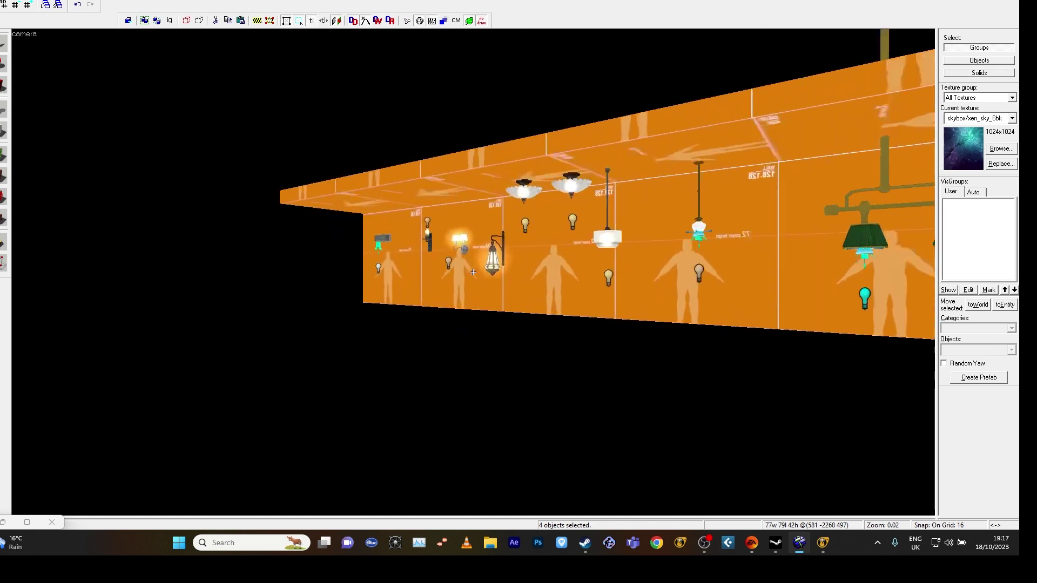
# - Open the properties of the point_spotlight under the middle green lampshade and move the dialog clear of the lamps
pyautogui.press('w')
pyautogui.press('d')
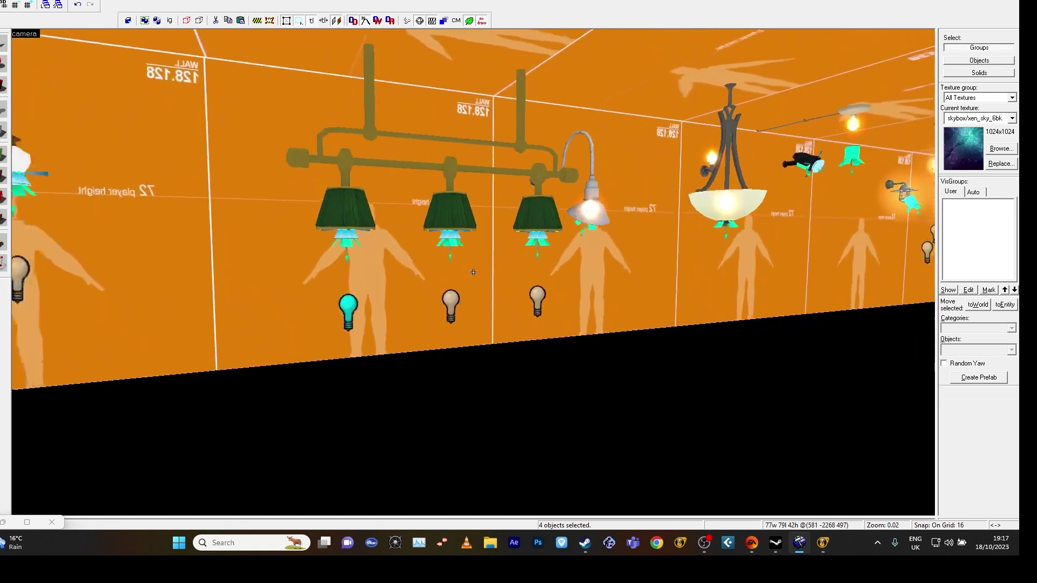
pyautogui.press('w')
pyautogui.press('d')
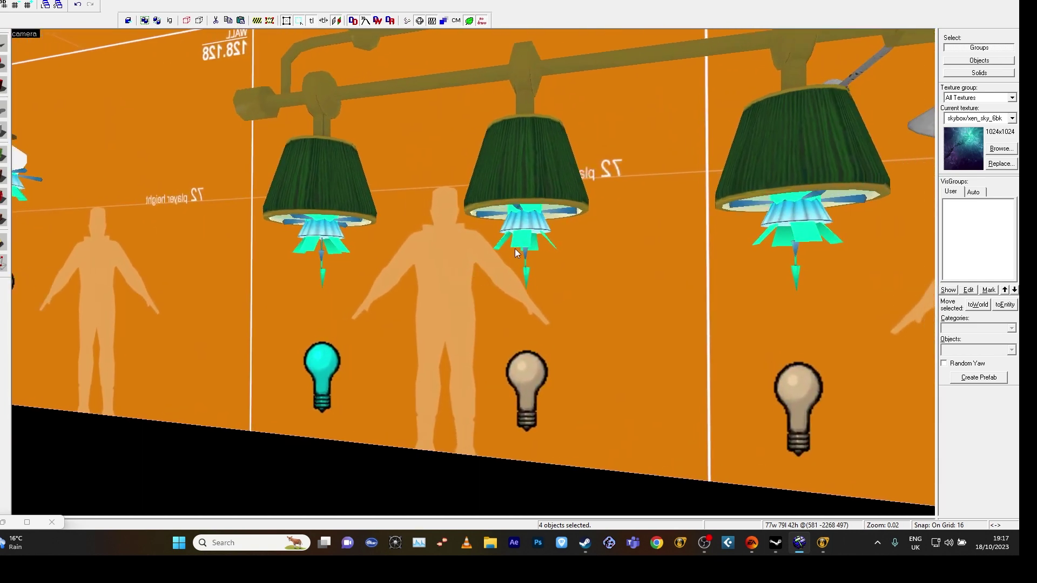
pyautogui.click(515, 249)
pyautogui.click(483, 214)
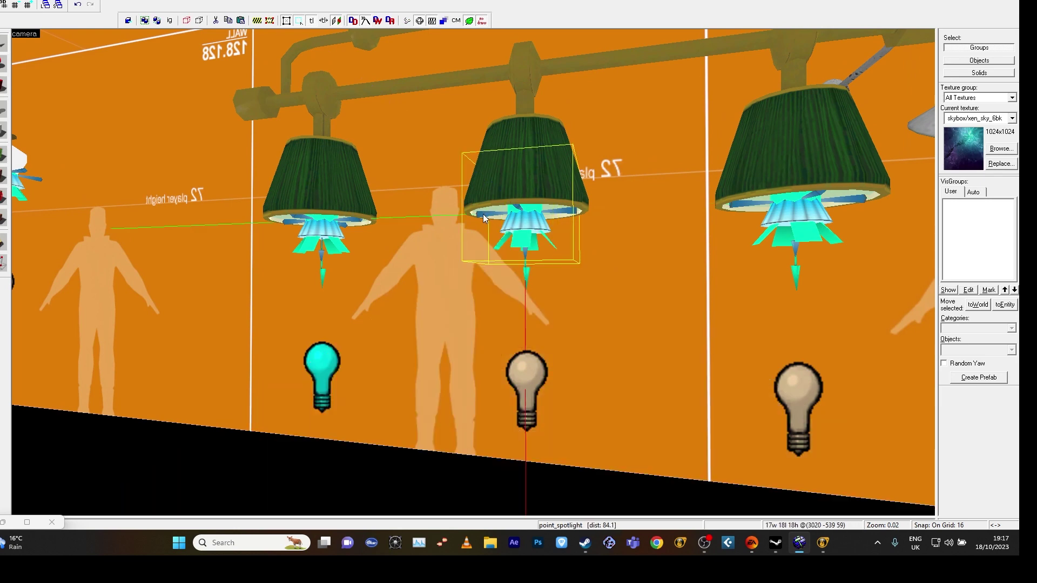
pyautogui.doubleClick(483, 214)
pyautogui.moveTo(506, 160); pyautogui.dragTo(654, 117)
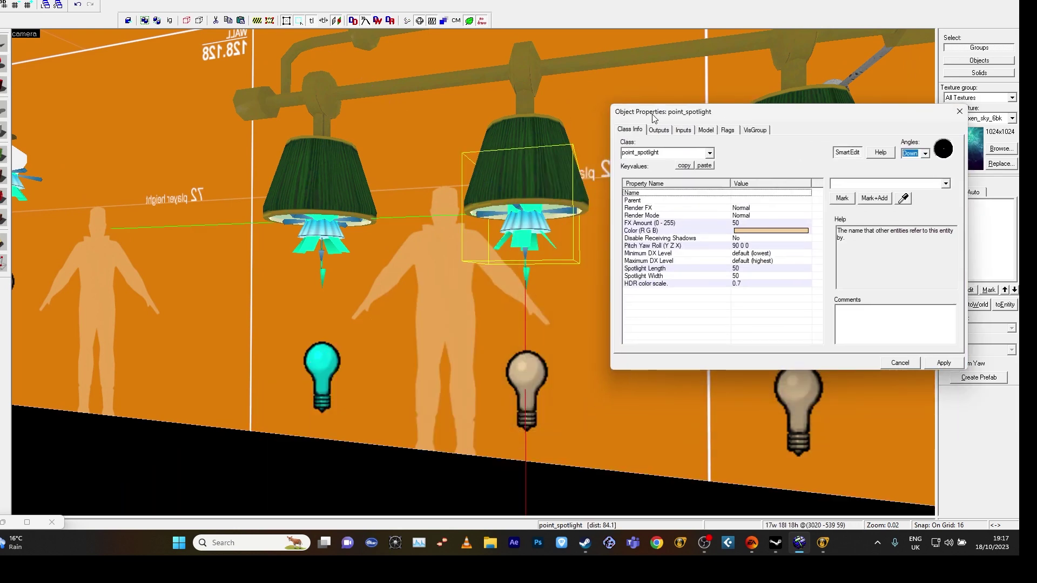
# - Select the tall curved street lamp's group and look closely at the spotlight in its lamp head
pyautogui.press('z')
pyautogui.press('w')
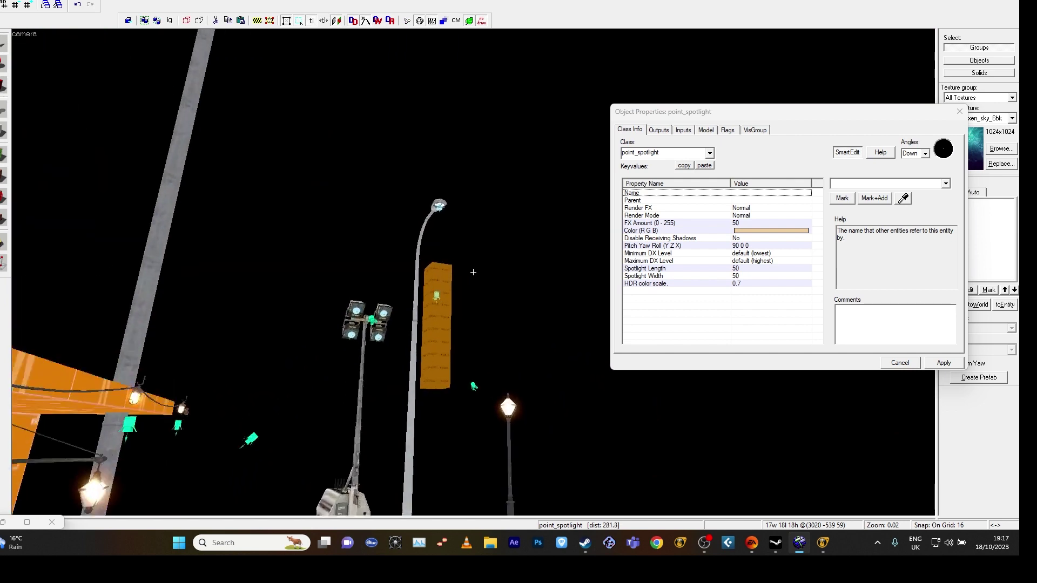
pyautogui.press('w')
pyautogui.press('z')
pyautogui.click(423, 263)
pyautogui.press('z')
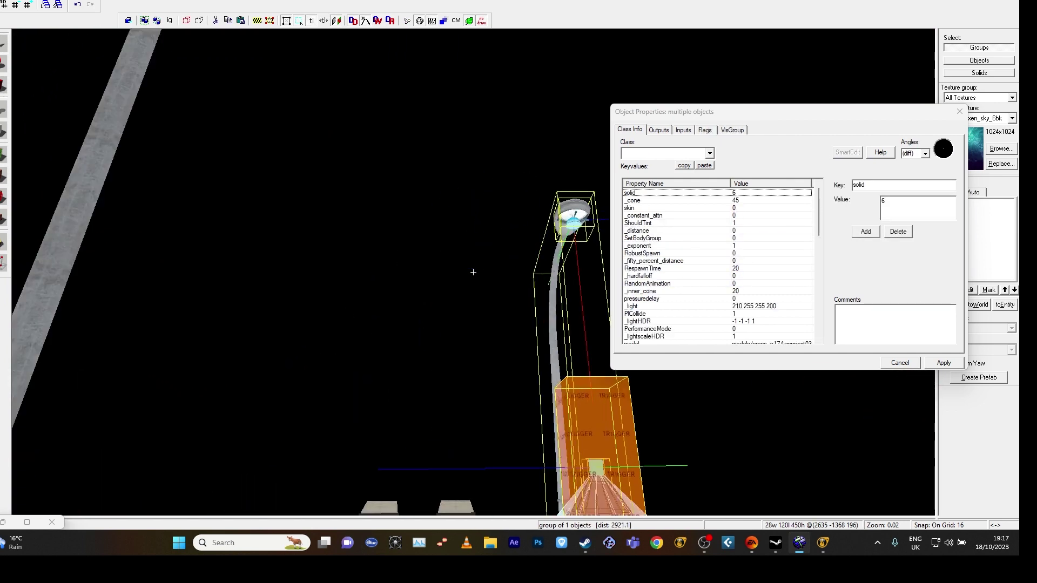
pyautogui.press('d')
pyautogui.press('w')
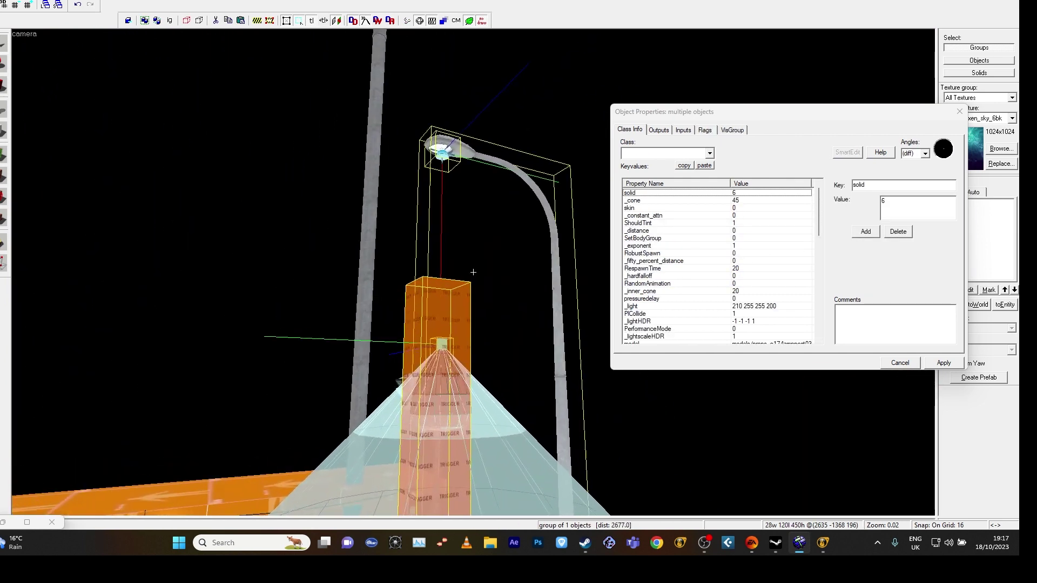
pyautogui.press('z')
pyautogui.press('z')
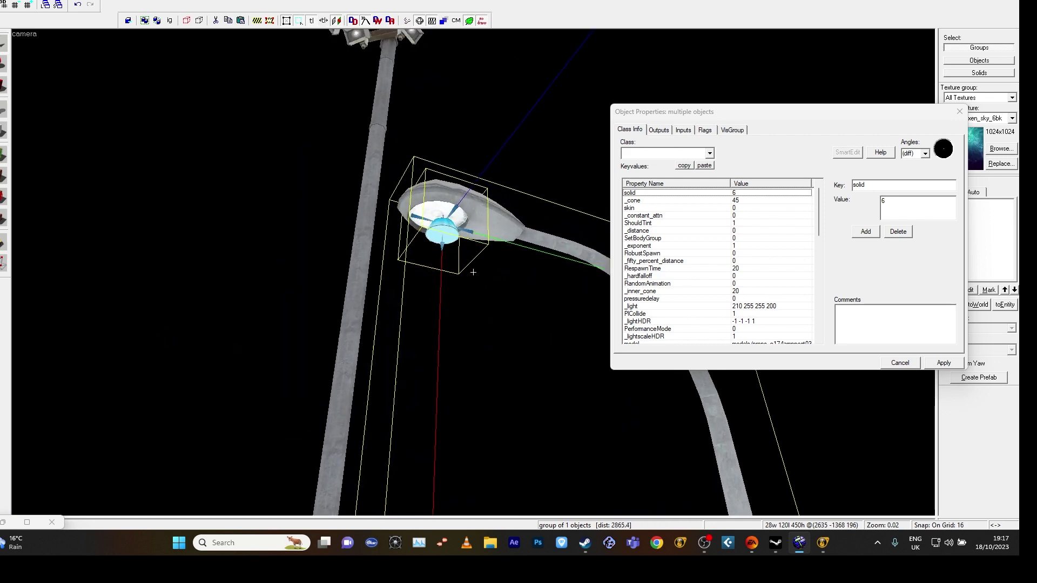
# - Ungroup the street lamp and select only the point_spotlight in its head
pyautogui.click(469, 329)
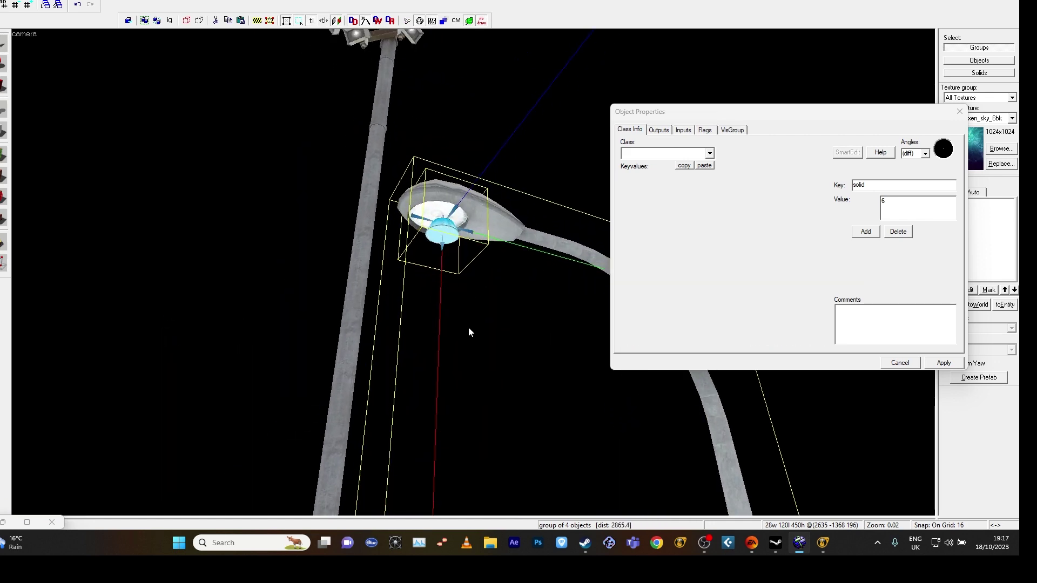
pyautogui.click(447, 236)
pyautogui.click(38, 1)
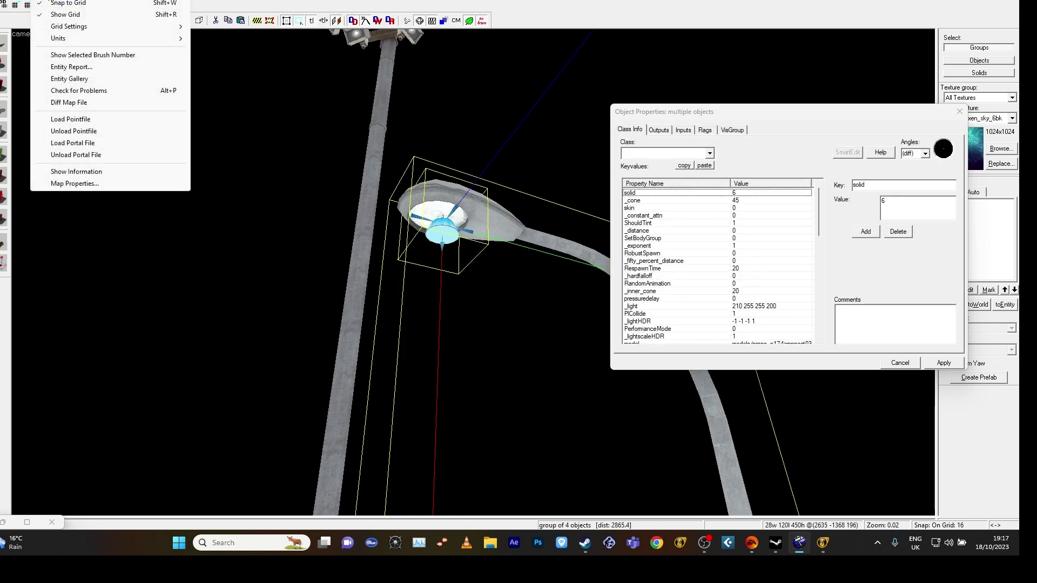
pyautogui.moveTo(22, 1)
pyautogui.moveTo(81, 0)
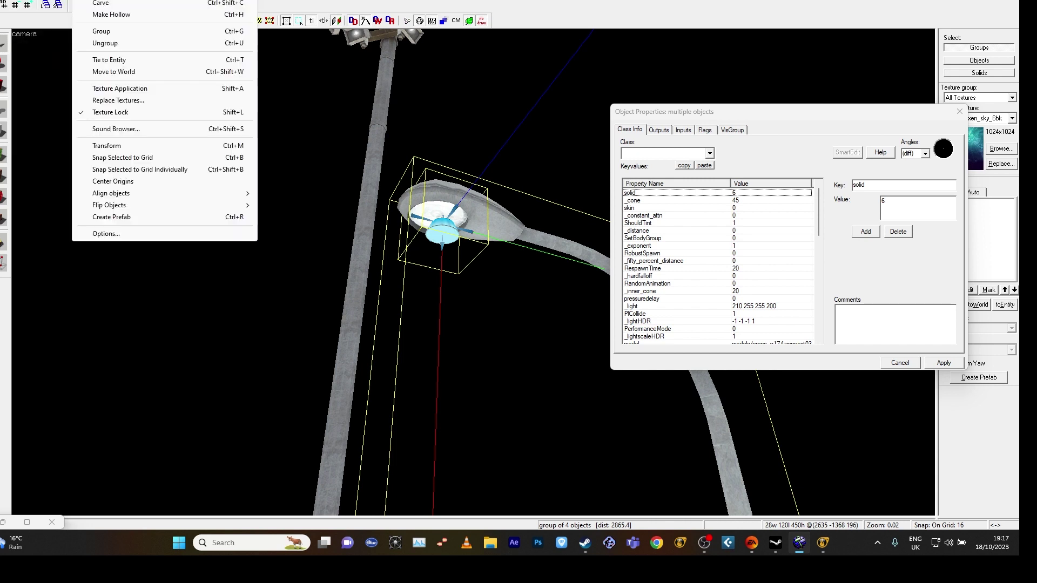
pyautogui.click(104, 43)
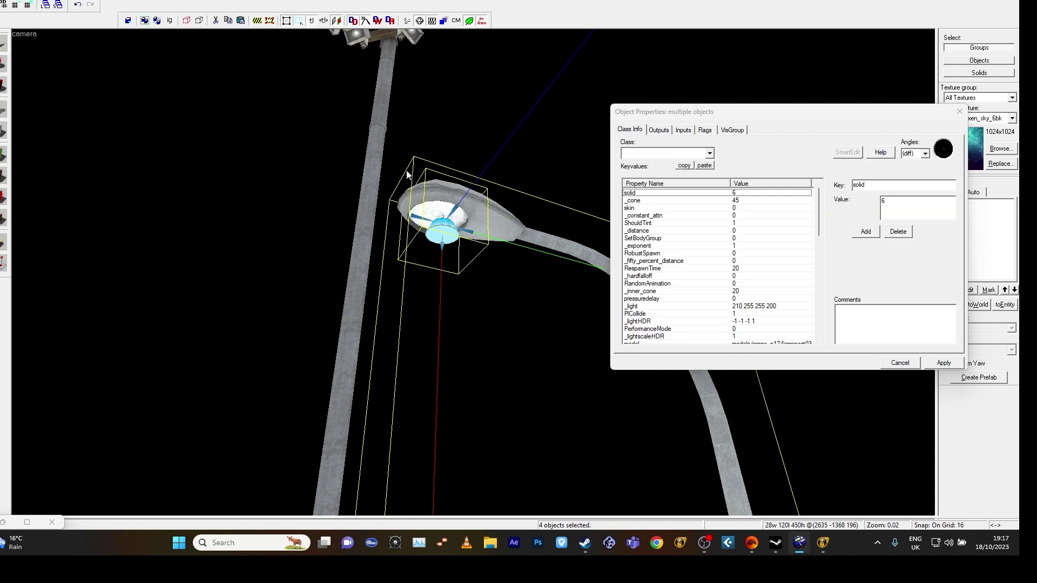
pyautogui.click(444, 233)
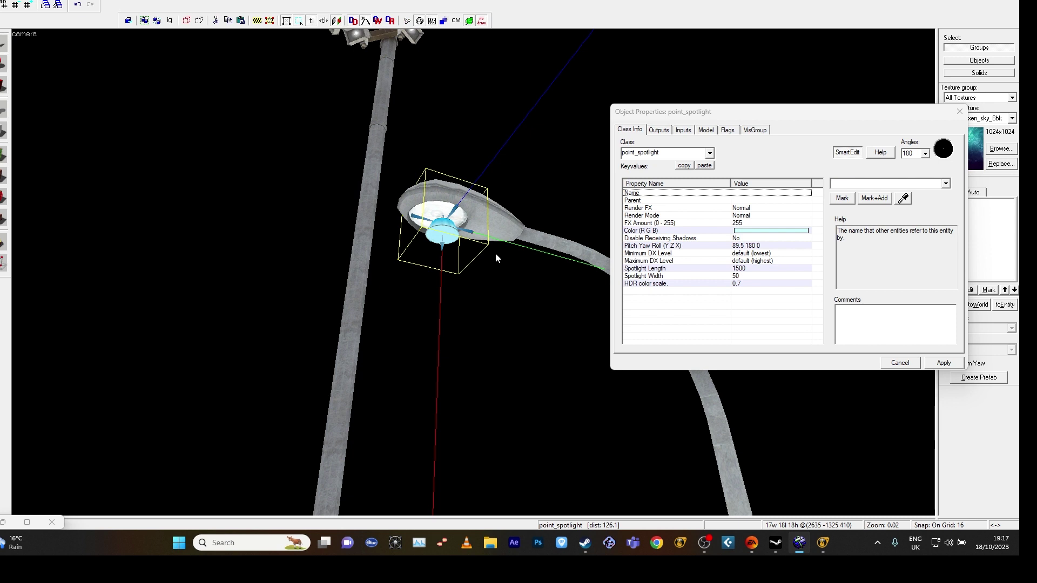
# - Examine the street lamp's spotlight beam setup, then select the light_spot below the head to view its properties and cone
pyautogui.press('z')
pyautogui.press('s')
pyautogui.press('z')
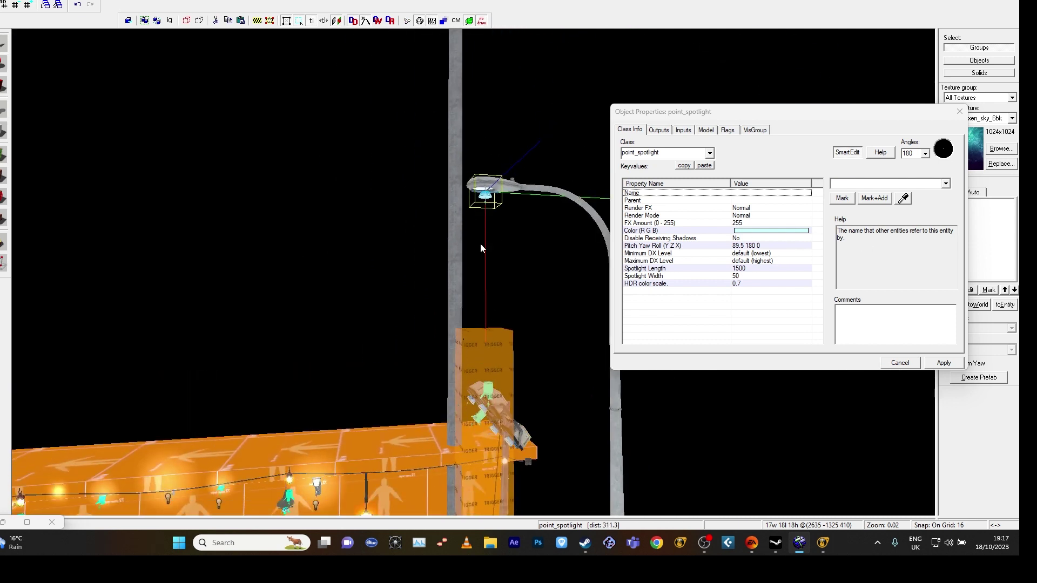
pyautogui.press('z')
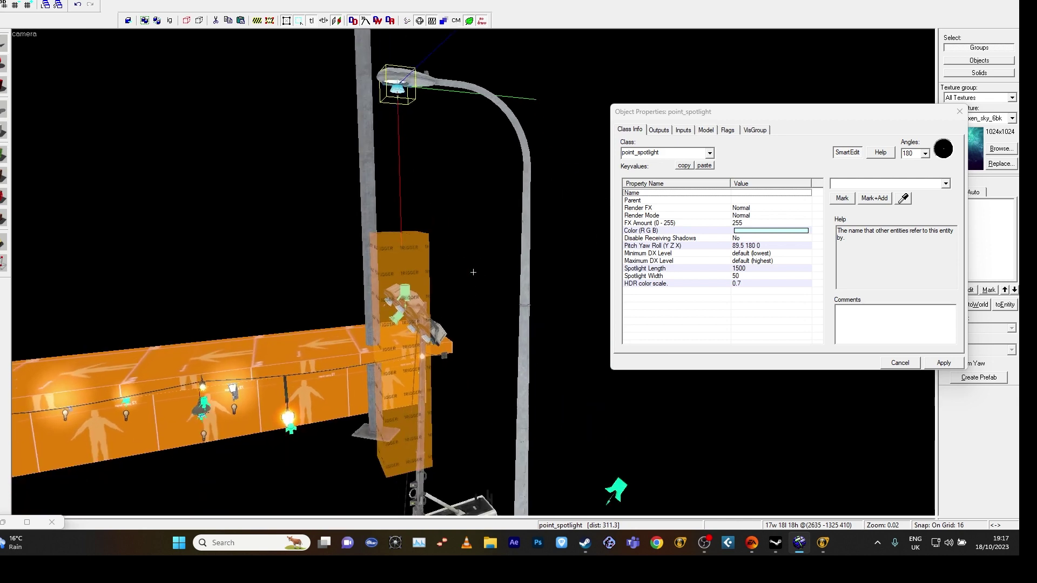
pyautogui.moveTo(473, 264); pyautogui.dragTo(449, 373)
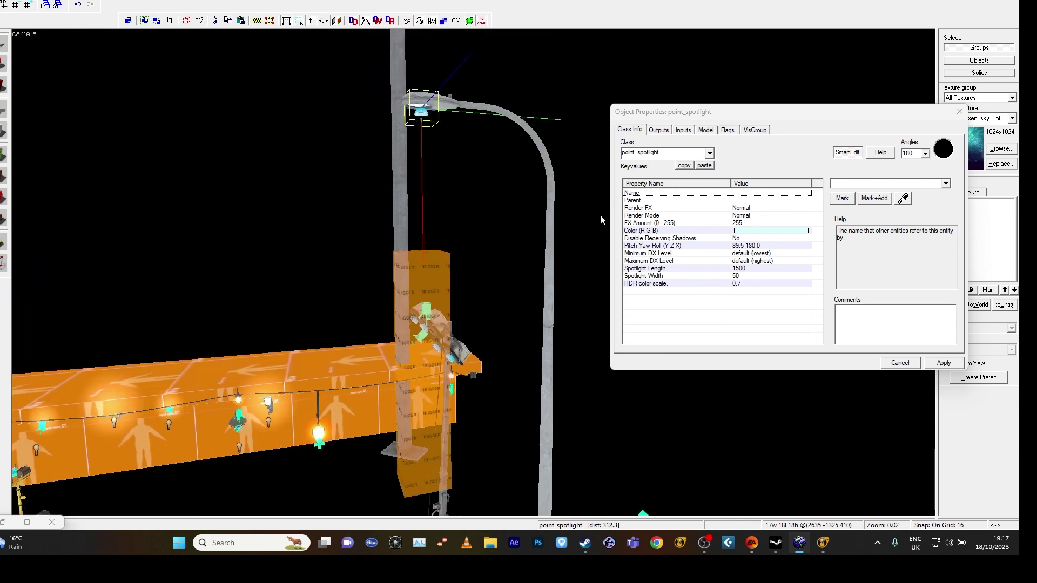
pyautogui.press('z')
pyautogui.press('w')
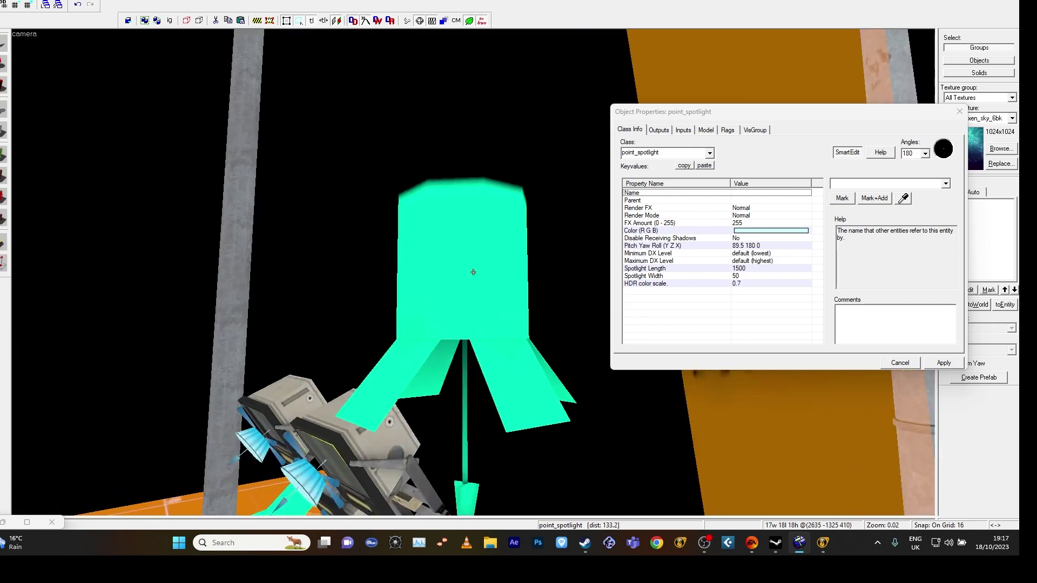
pyautogui.click(453, 286)
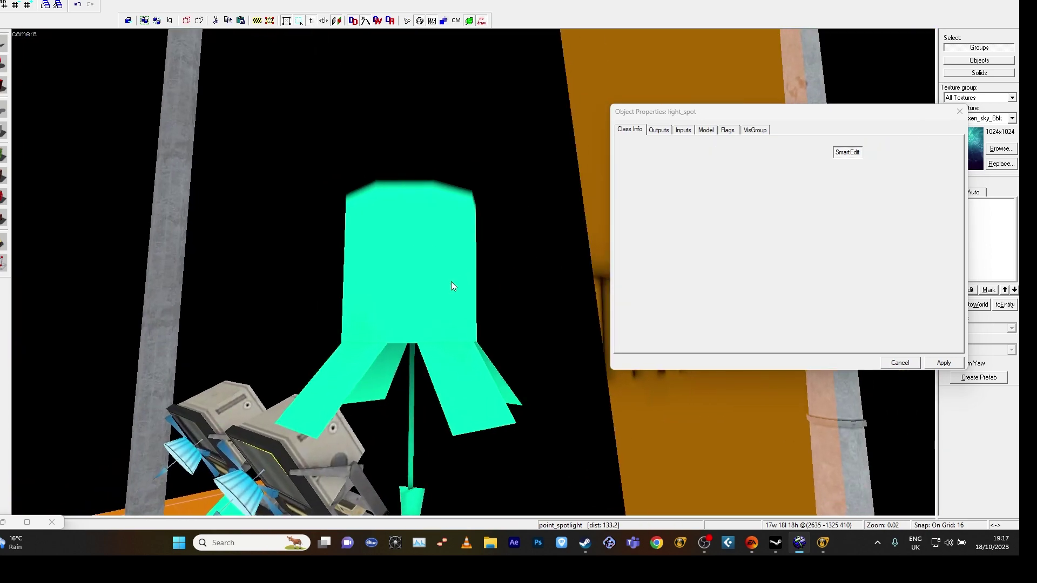
pyautogui.press('z')
pyautogui.press('s')
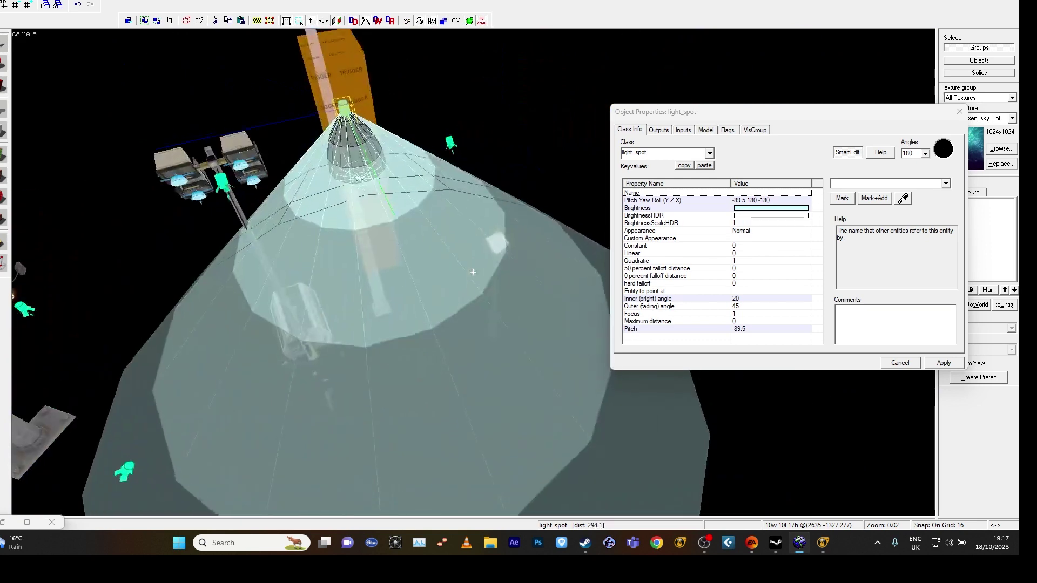
# - Toggle the helper display repeatedly to compare the light_spot with and without its cone, ending with the cone shown
pyautogui.press('z')
pyautogui.click(419, 23)
pyautogui.click(419, 23)
pyautogui.click(419, 21)
pyautogui.click(419, 21)
pyautogui.click(419, 22)
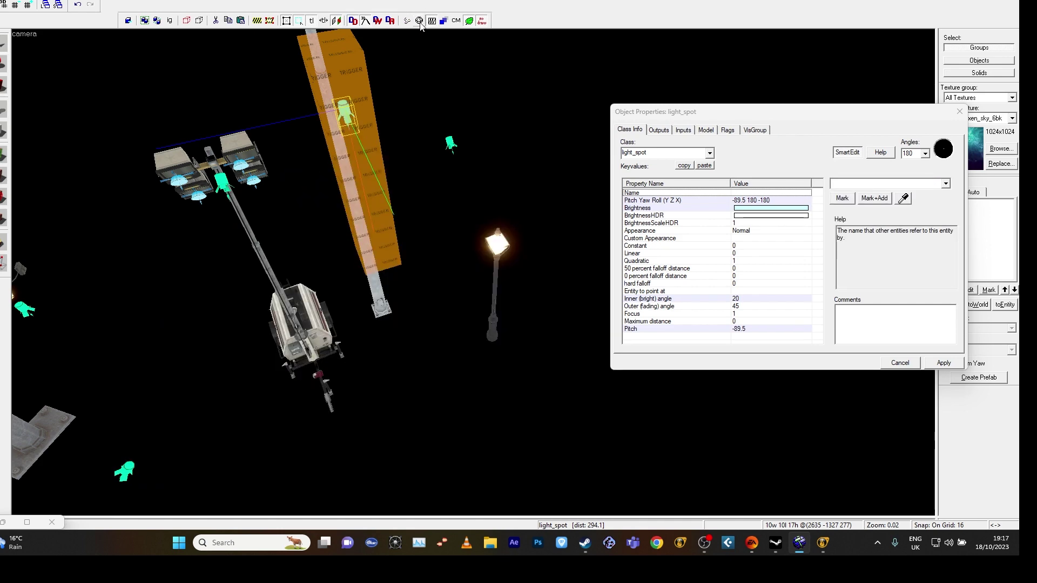
pyautogui.click(420, 22)
pyautogui.click(419, 21)
pyautogui.click(420, 21)
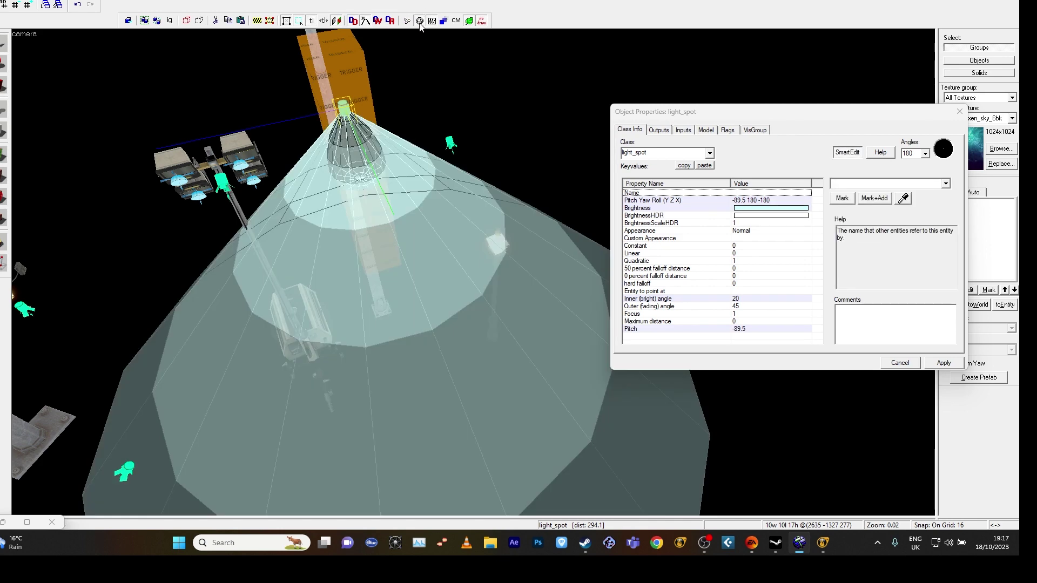
# - Set the light_spot's Brightness colour to dark blue, RGB 0 64 128
pyautogui.press('z')
pyautogui.press('w')
pyautogui.press('w')
pyautogui.press('z')
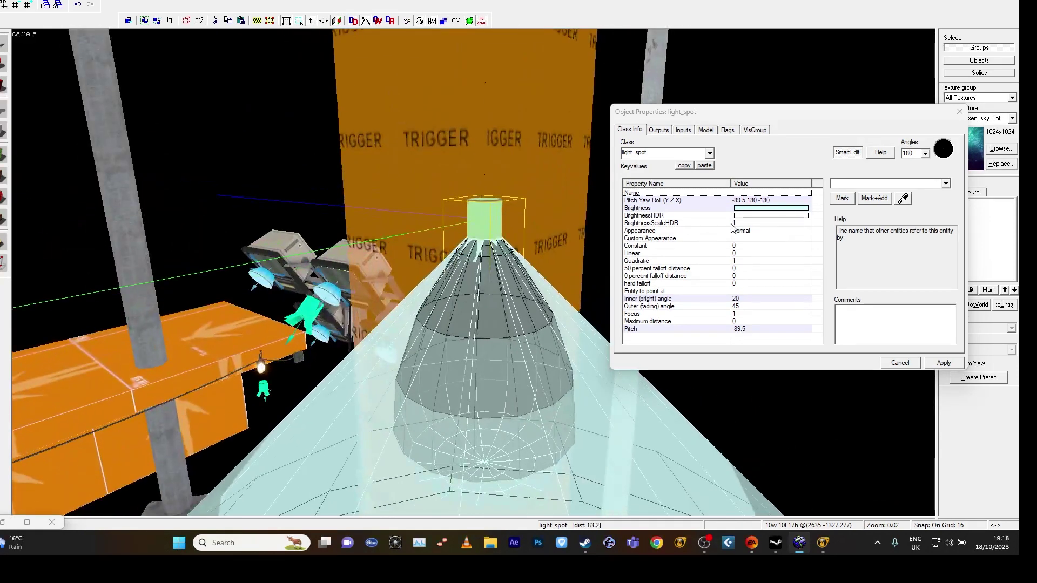
pyautogui.click(747, 210)
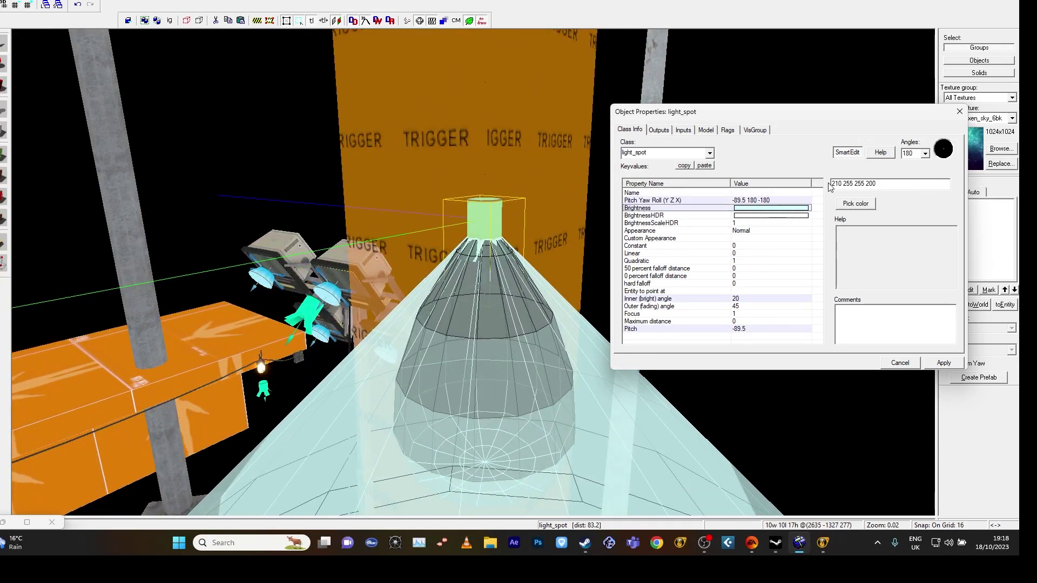
pyautogui.click(848, 204)
pyautogui.click(738, 205)
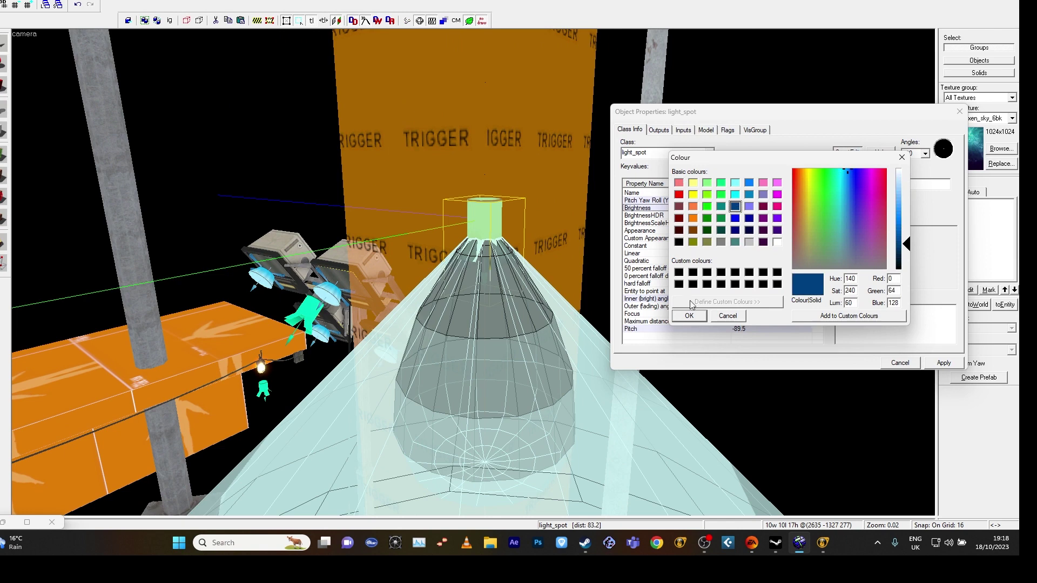
pyautogui.click(690, 316)
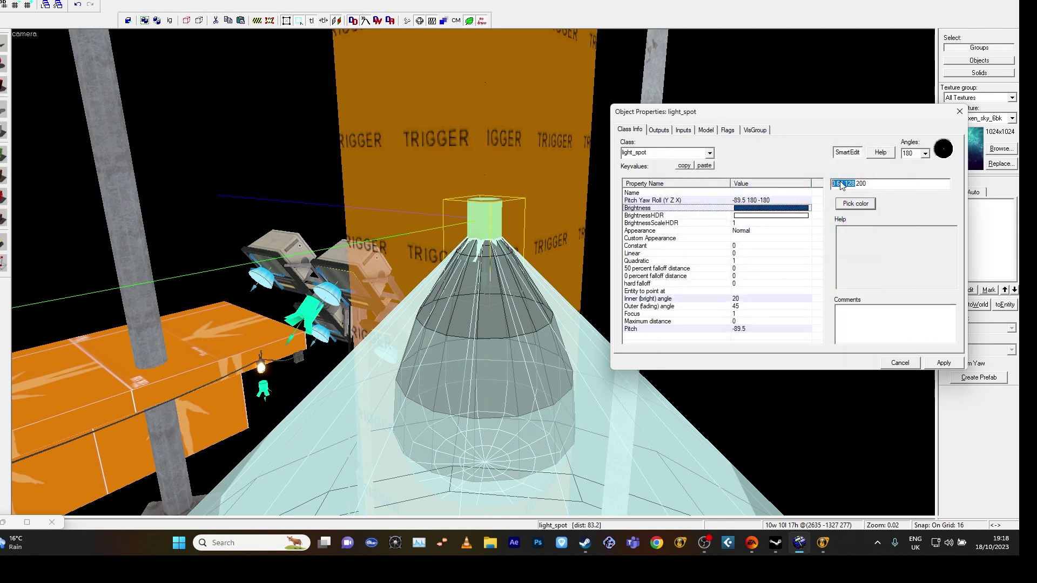
# - Review the Brightness colour in the colour picker without changing it and highlight the intensity value at the field's end
pyautogui.click(856, 184)
pyautogui.click(850, 205)
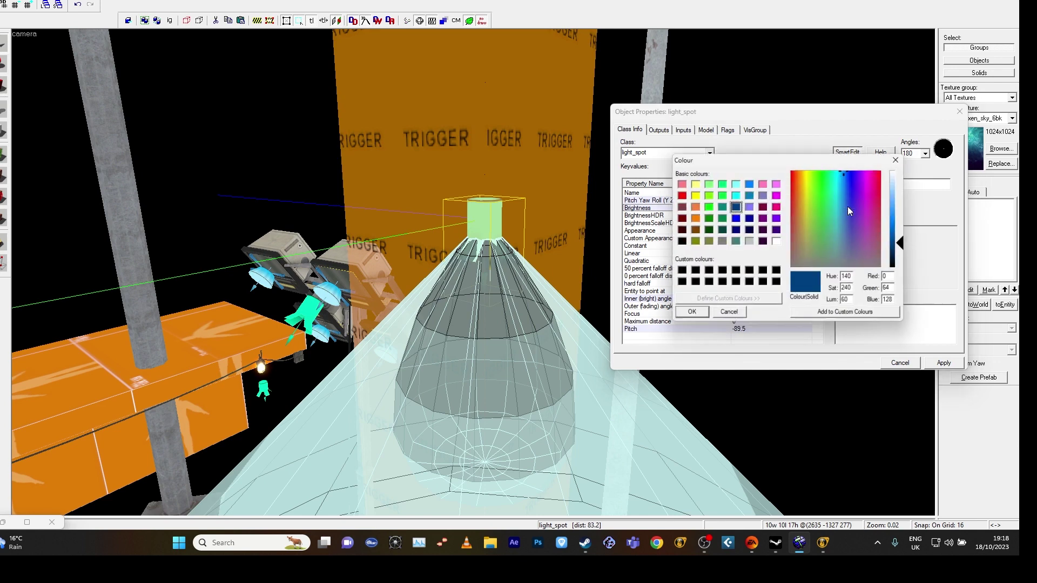
pyautogui.click(728, 316)
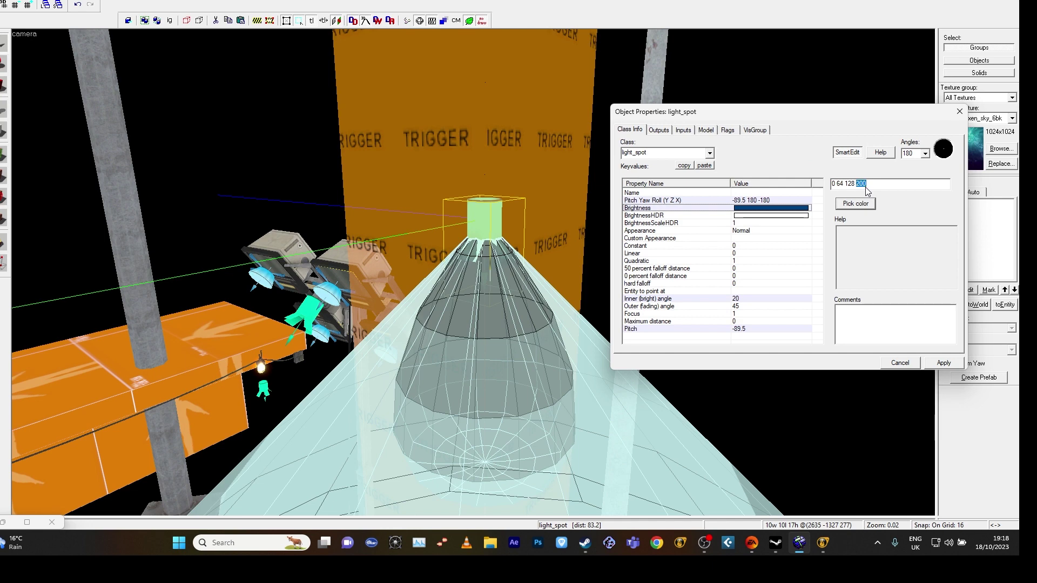
pyautogui.click(473, 203)
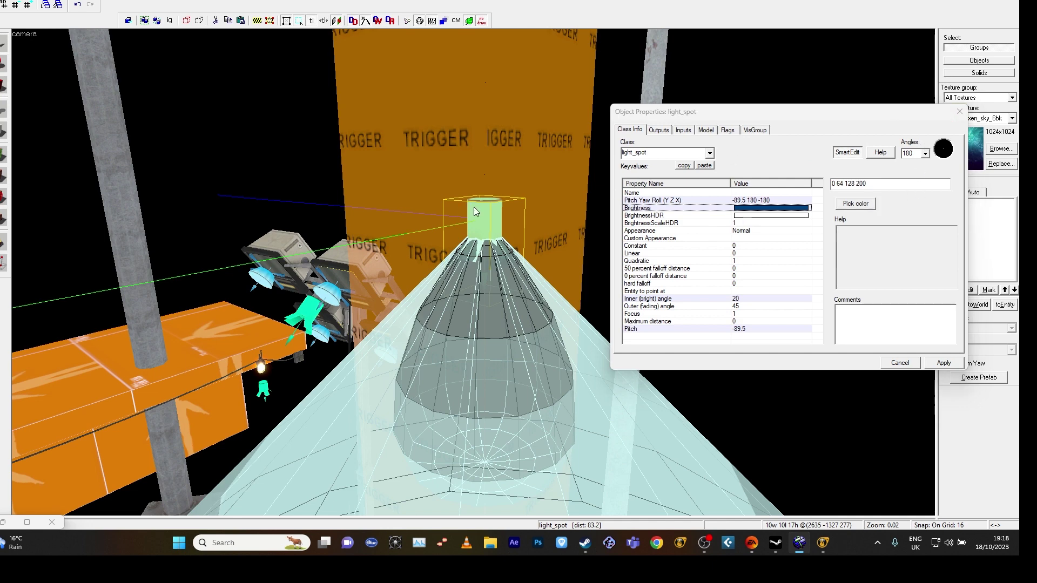
# - Return to the display wall and select the hanging red lamp's light group to inspect its spotlight cone
pyautogui.press('z')
pyautogui.press('w')
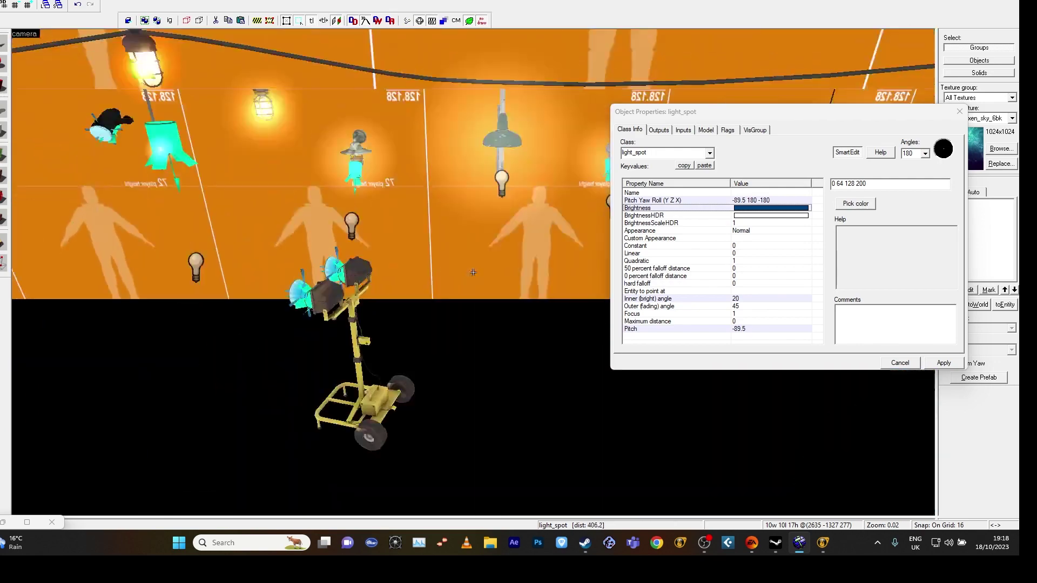
pyautogui.press('z')
pyautogui.moveTo(449, 260); pyautogui.dragTo(473, 272)
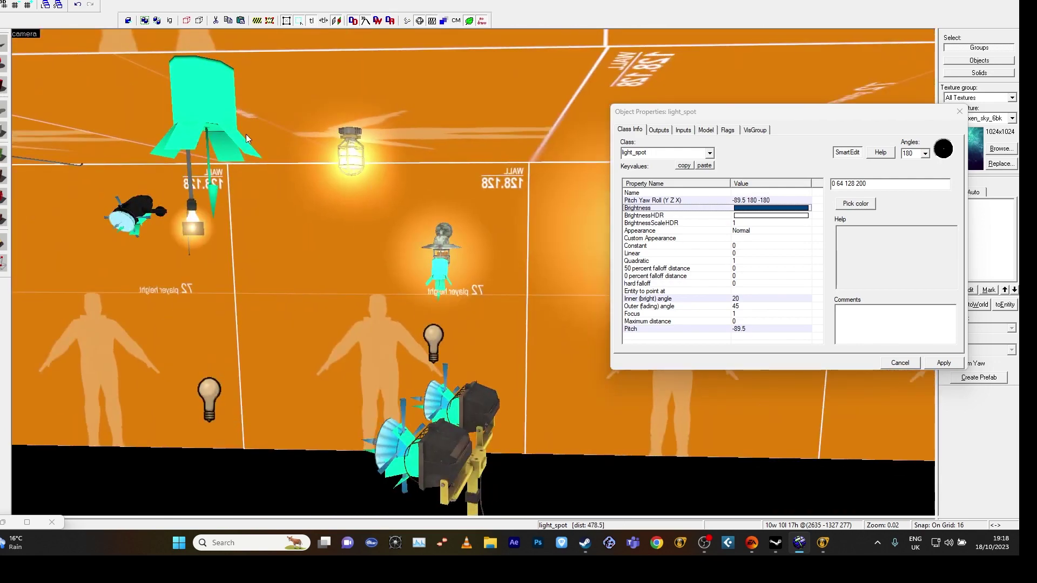
pyautogui.click(199, 102)
pyautogui.press('z')
pyautogui.press('s')
pyautogui.press('z')
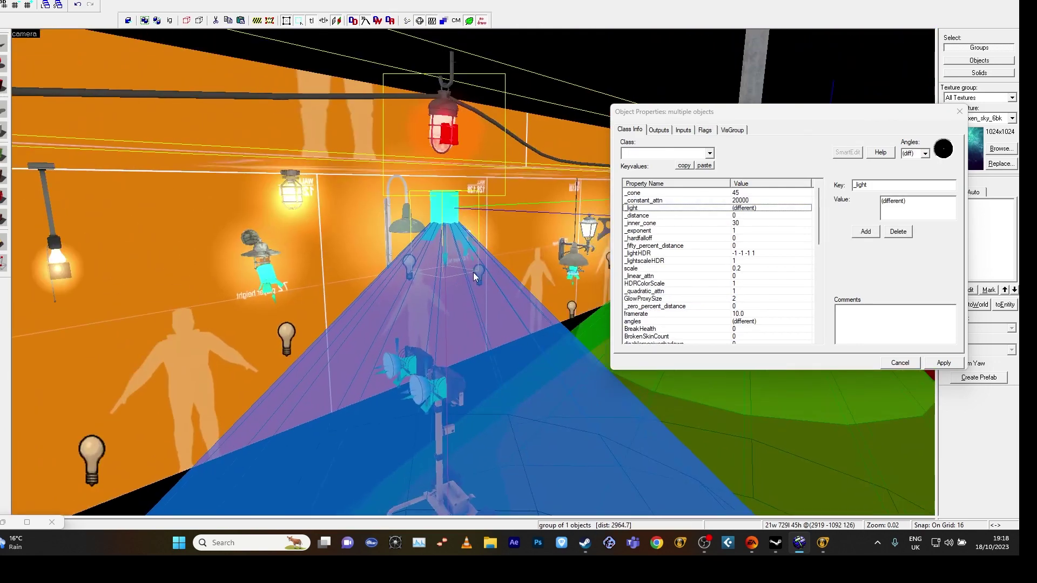
pyautogui.click(473, 270)
# - Select the light_spot under the box-shaped fixture at the far end of the wall and inspect its brightness and cone
pyautogui.press('z')
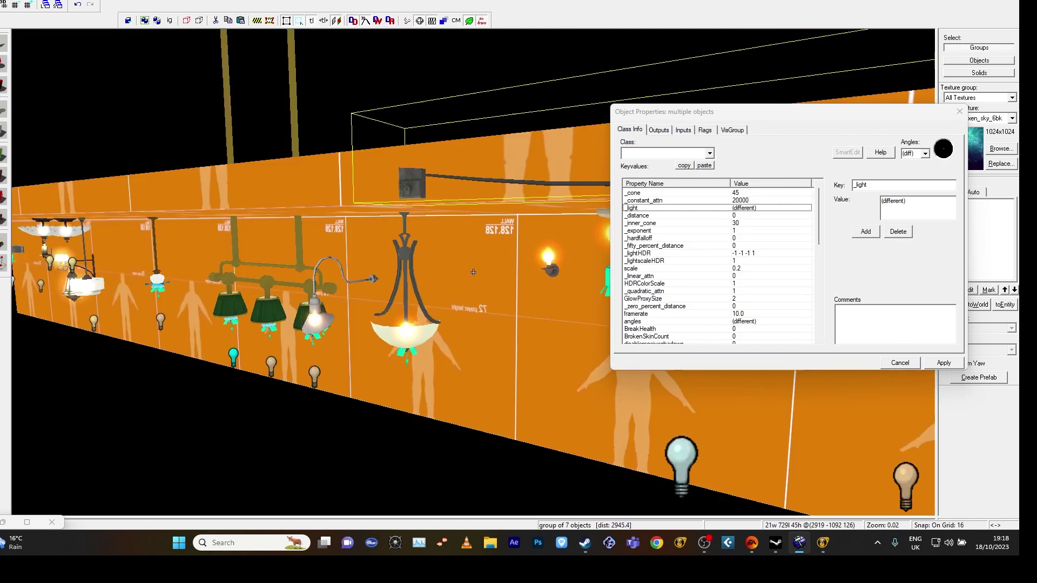
pyautogui.press('a')
pyautogui.press('z')
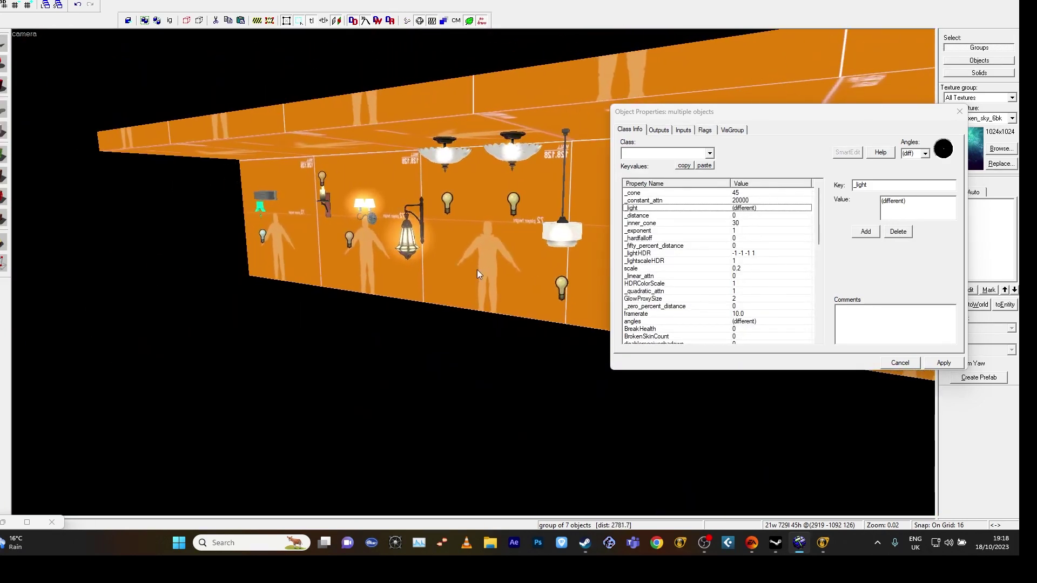
pyautogui.press('z')
pyautogui.press('w')
pyautogui.press('z')
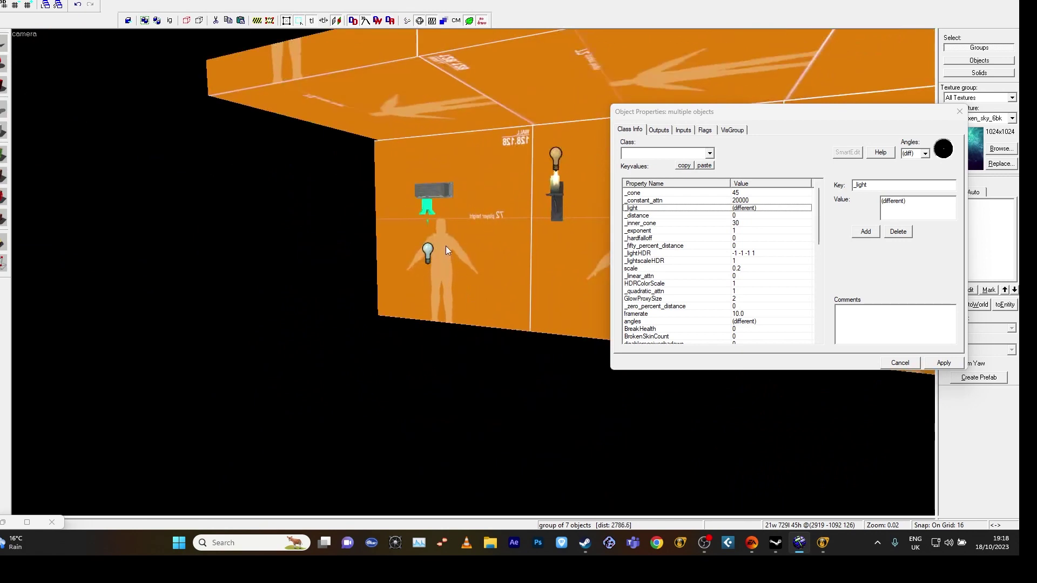
pyautogui.click(425, 210)
pyautogui.press('z')
pyautogui.press('w')
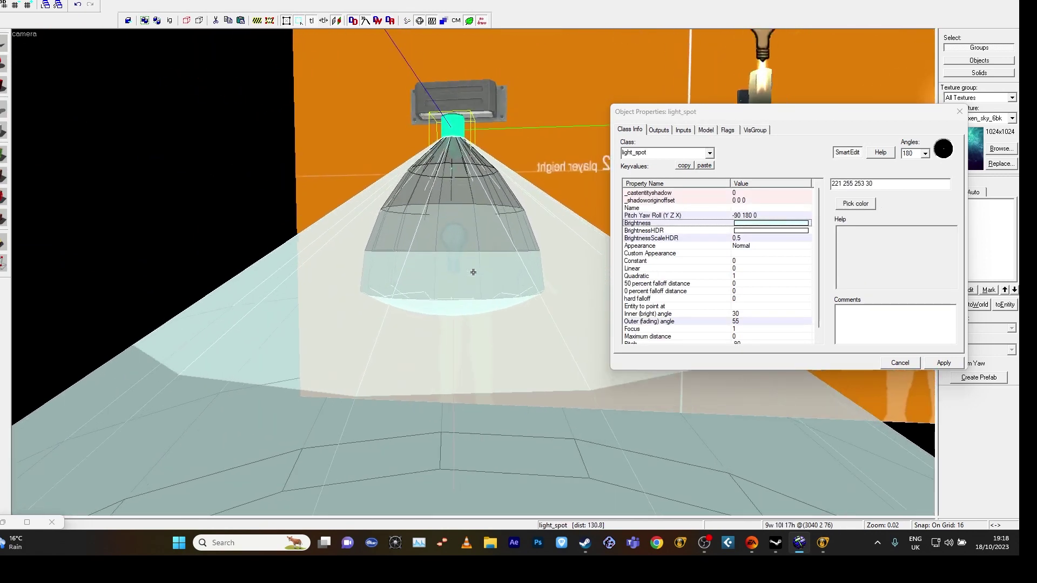
# - Select the func_dustmotes volume beside the tall curved street lamp to inspect its properties
pyautogui.press('z')
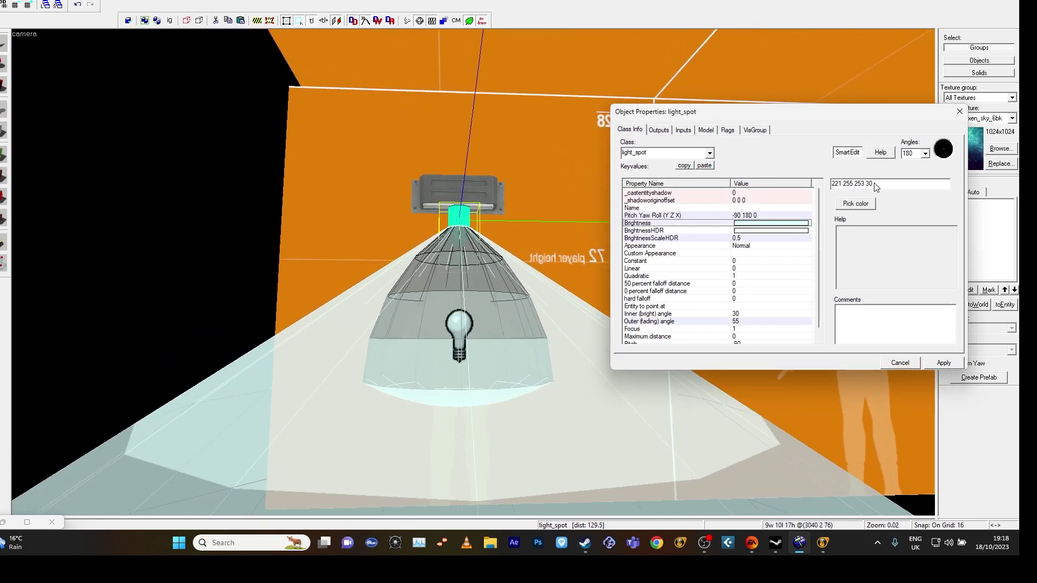
pyautogui.press('z')
pyautogui.press('w')
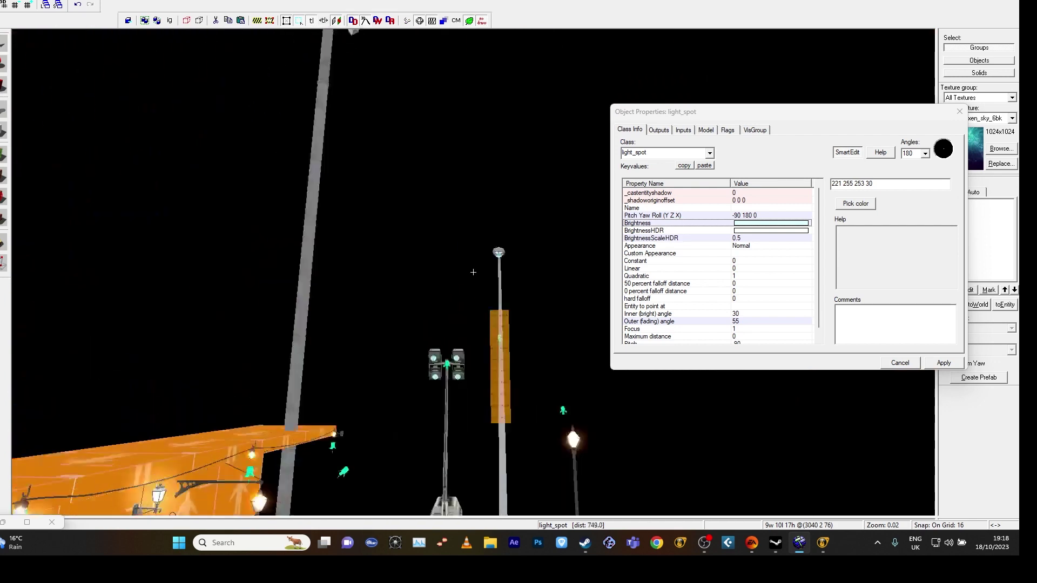
pyautogui.press('z')
pyautogui.click(485, 358)
pyautogui.press('z')
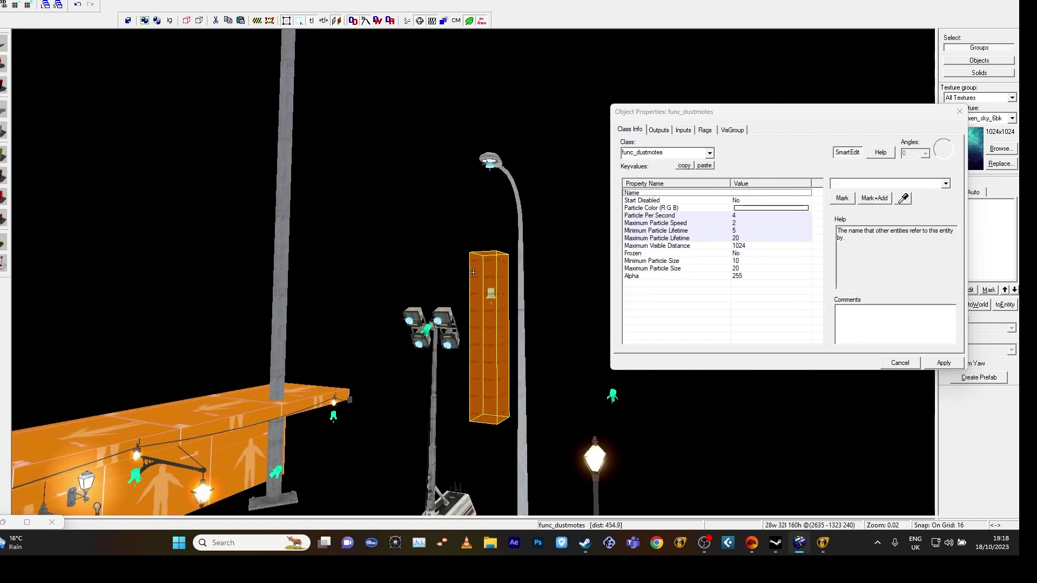
# - Inspect the four-headed floodlight group's spotlight cone, clear the selection and close the Object Properties
pyautogui.press('w')
pyautogui.click(223, 374)
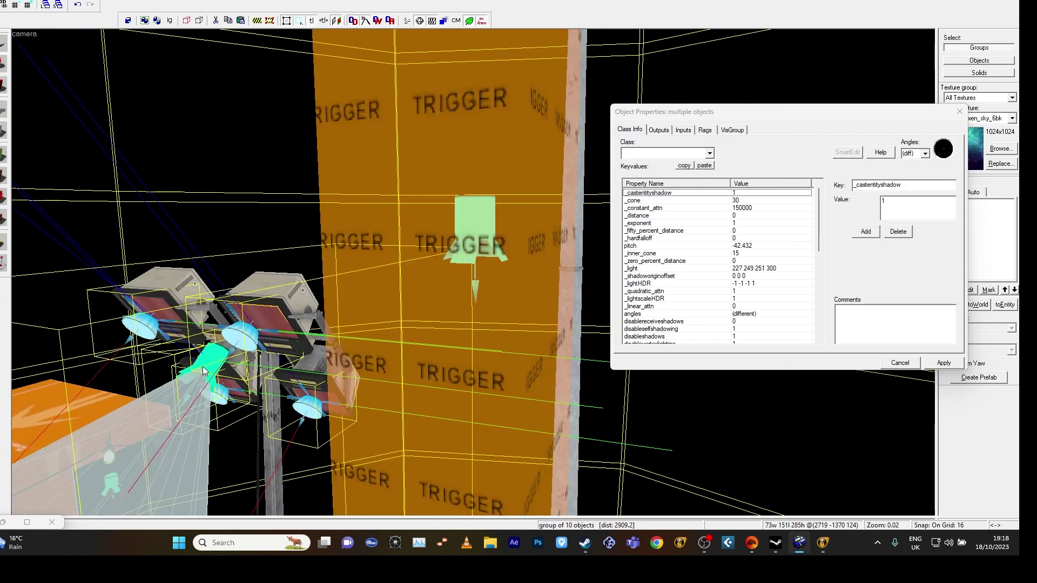
pyautogui.press('z')
pyautogui.press('Escape')
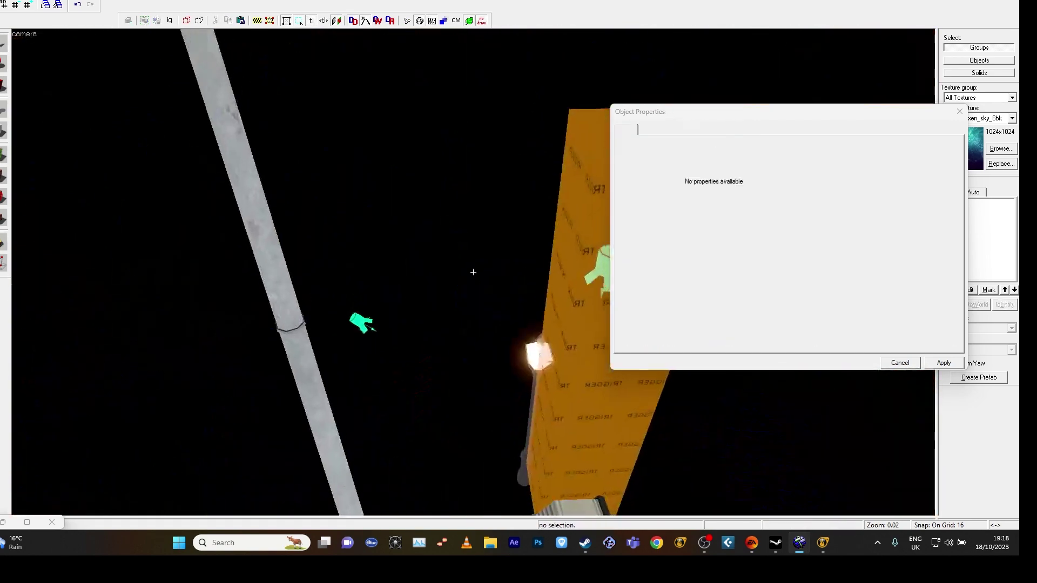
pyautogui.press('z')
pyautogui.click(959, 112)
pyautogui.press('z')
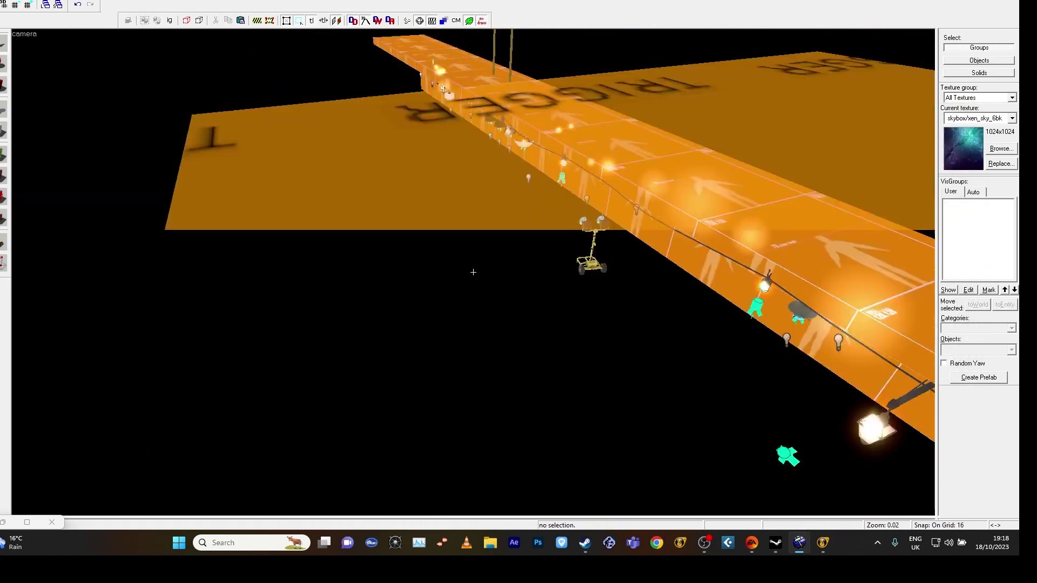
# - Select light groups along the display wall and check the properties of a group with a light-bulb entity
pyautogui.click(456, 270)
pyautogui.scroll(10, 457, 270)
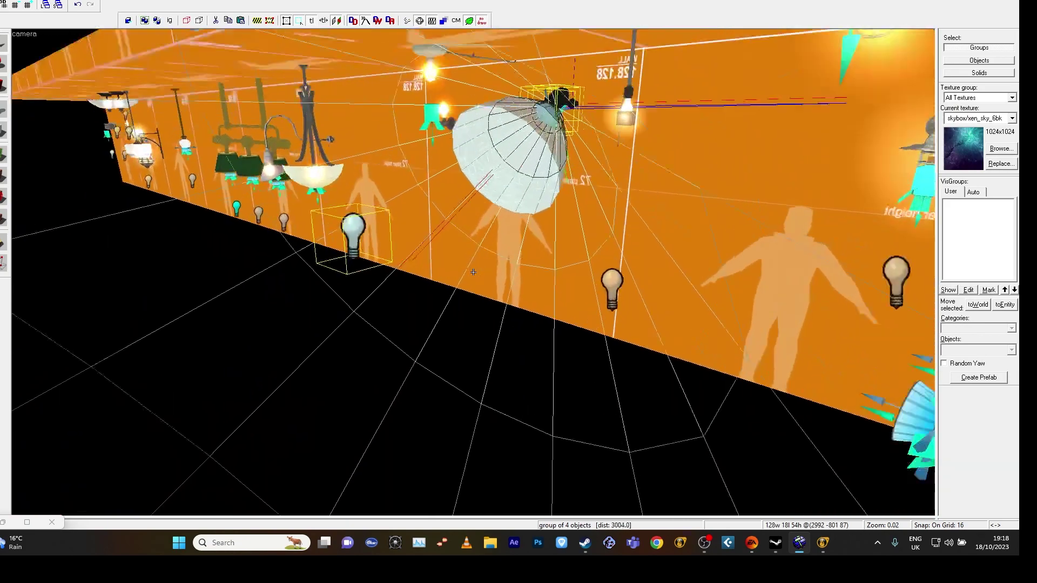
pyautogui.press('z')
pyautogui.press('z')
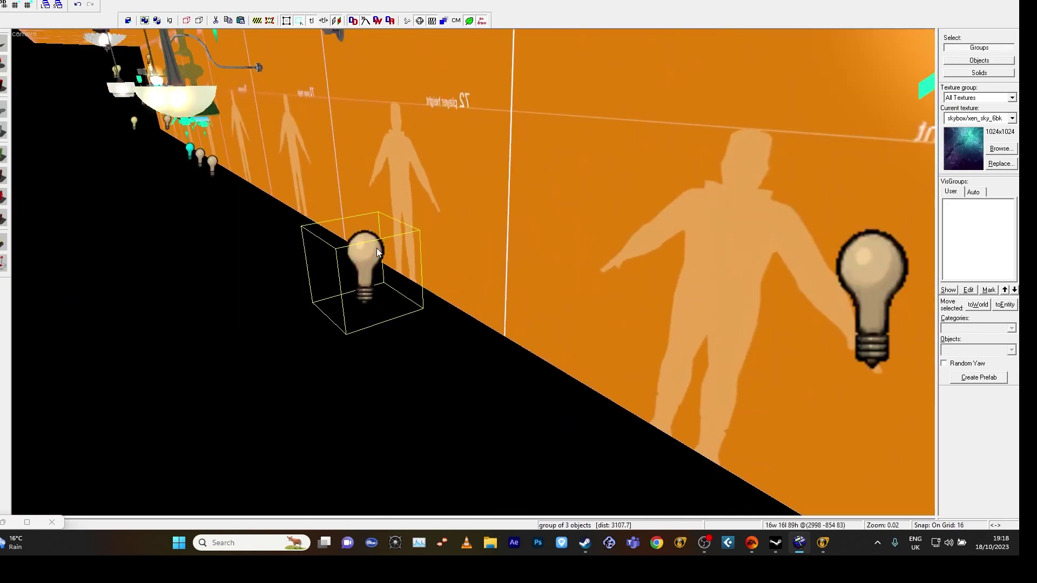
pyautogui.doubleClick(371, 246)
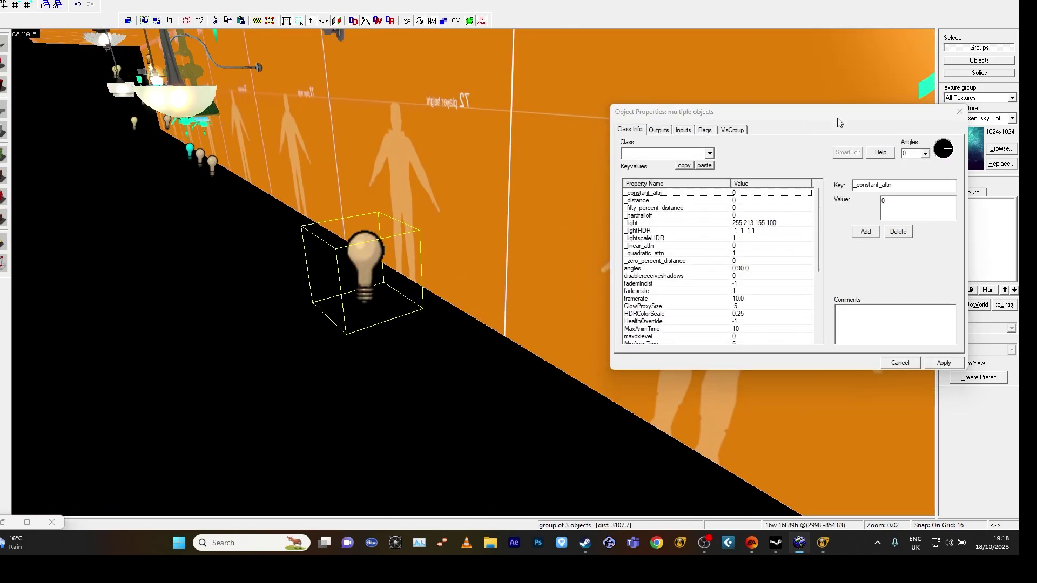
pyautogui.click(959, 111)
# - Inspect the Brightness value of the light entity below the twin-shade wall lamp
pyautogui.press('z')
pyautogui.press('w')
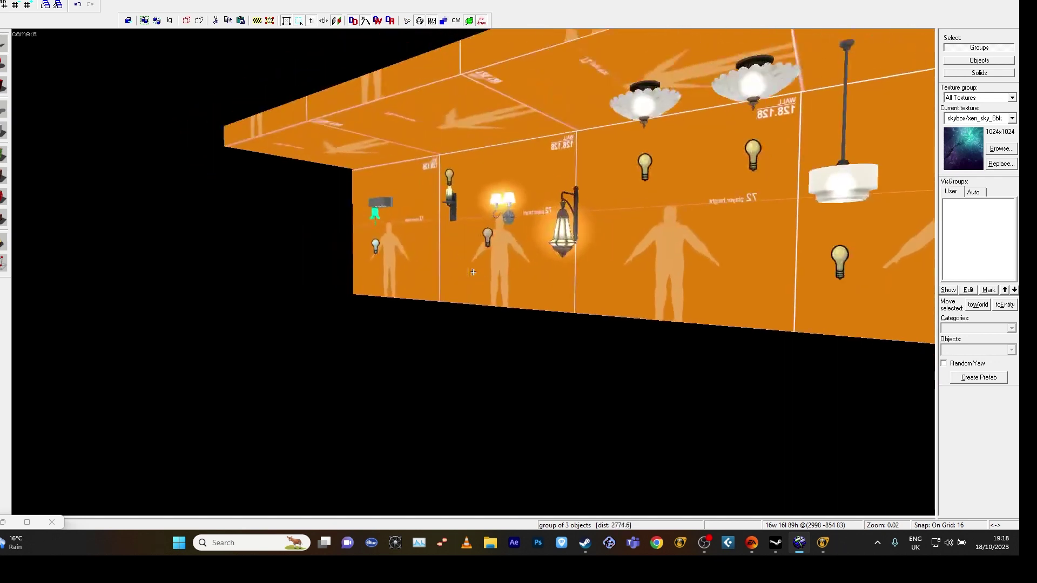
pyautogui.press('z')
pyautogui.click(487, 231)
pyautogui.doubleClick(486, 236)
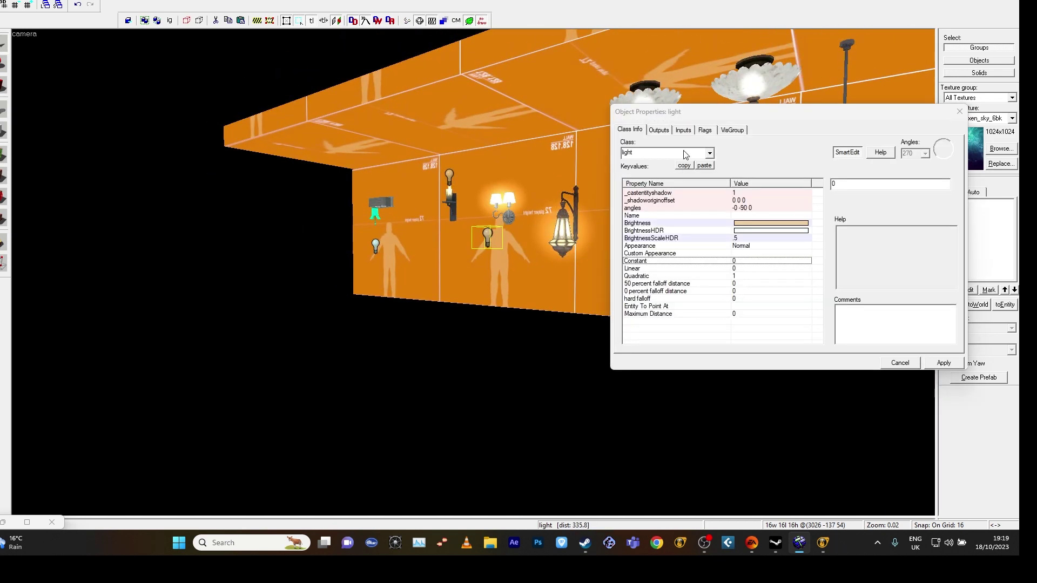
pyautogui.click(752, 224)
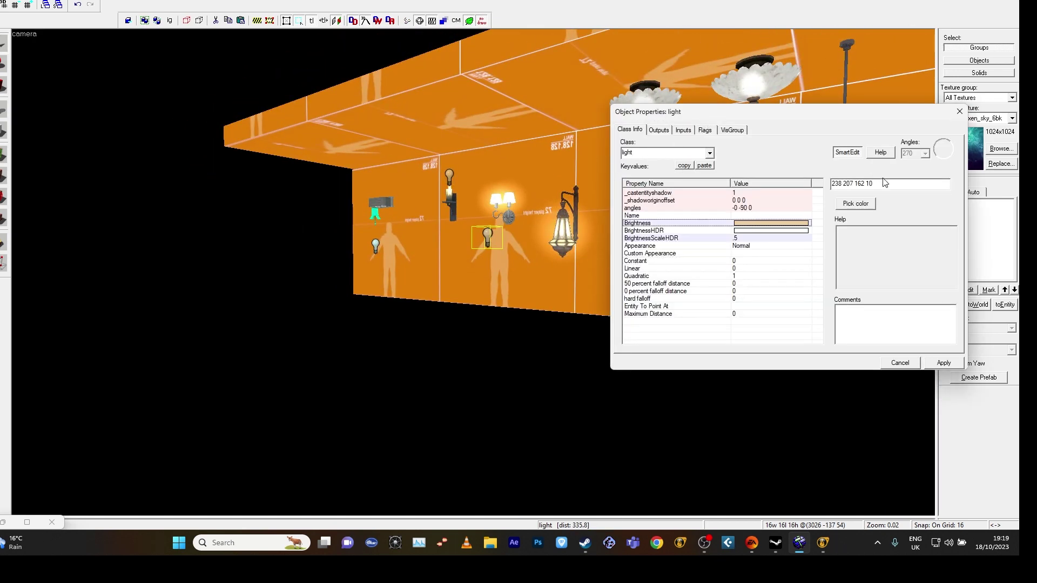
# - Try to show the wall lamps in the camera view with 3D Lighting Preview
pyautogui.press('z')
pyautogui.press('w')
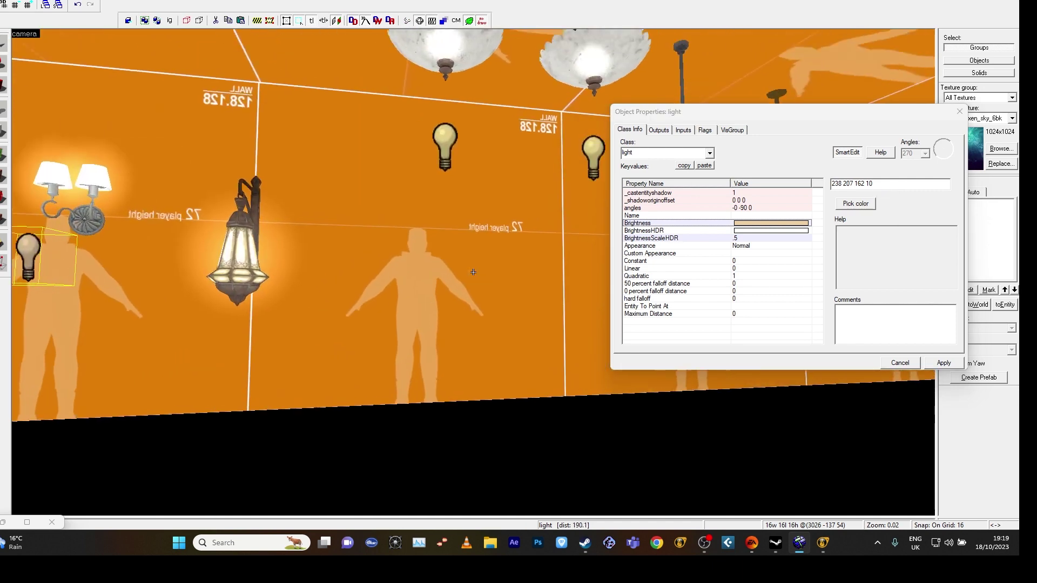
pyautogui.press('a')
pyautogui.press('z')
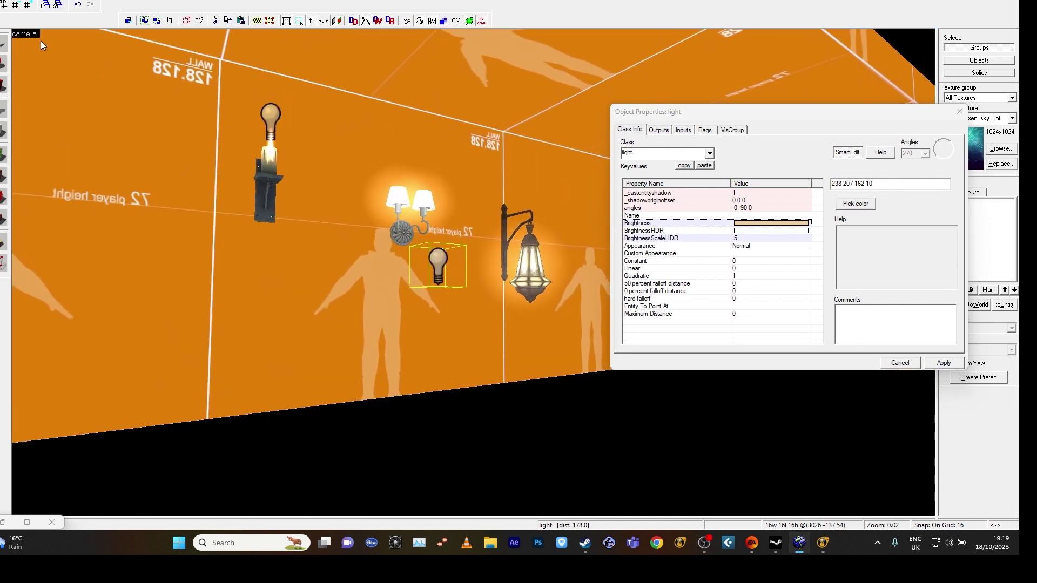
pyautogui.click(27, 34)
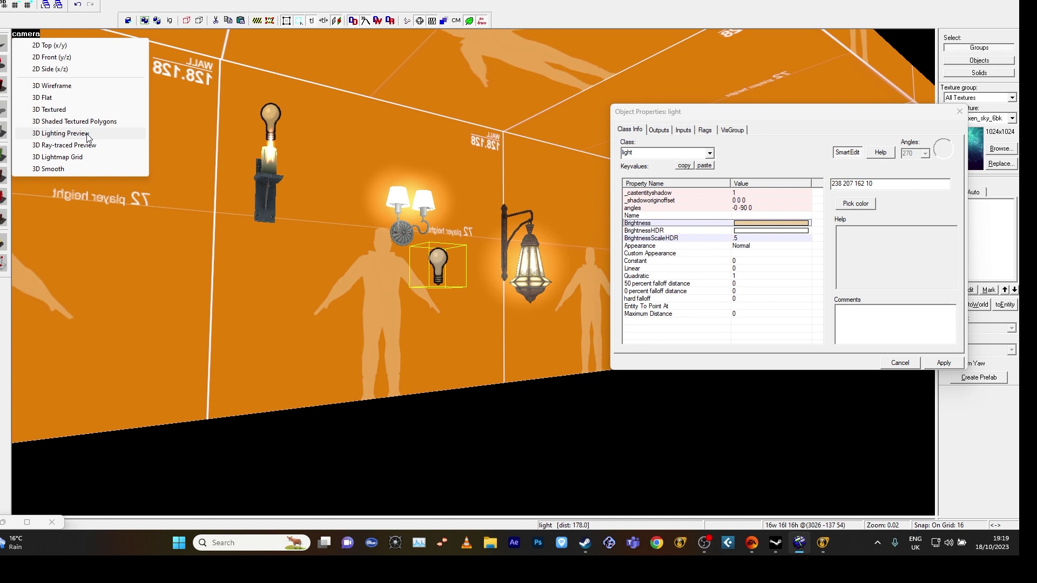
pyautogui.click(61, 133)
pyautogui.click(888, 183)
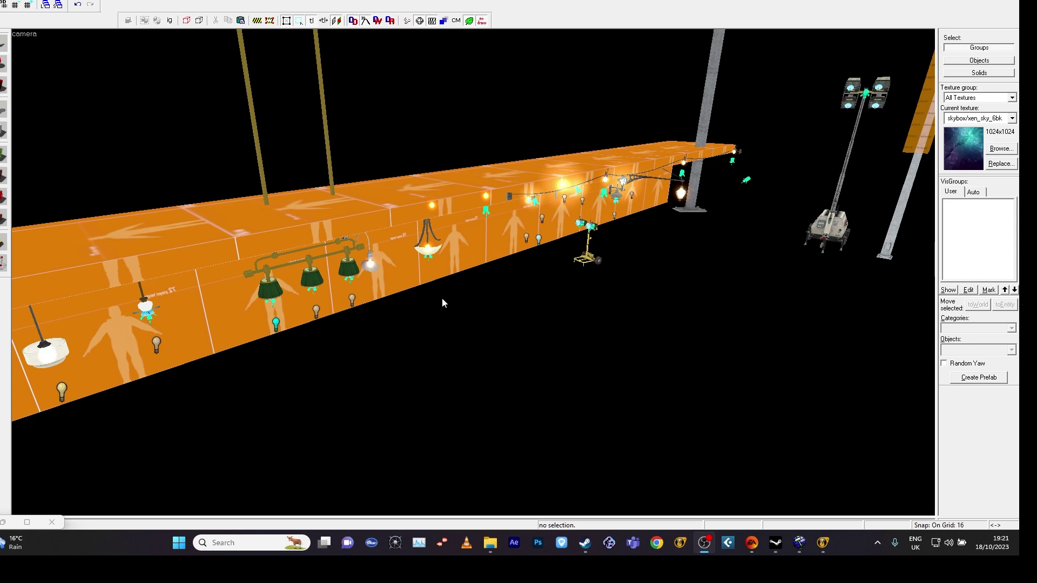
# - Copy the yellow wheeled floodlight group from the lights collection and paste it onto the starter template's terrain near the water
pyautogui.click(337, 328)
pyautogui.press('z')
pyautogui.press('w')
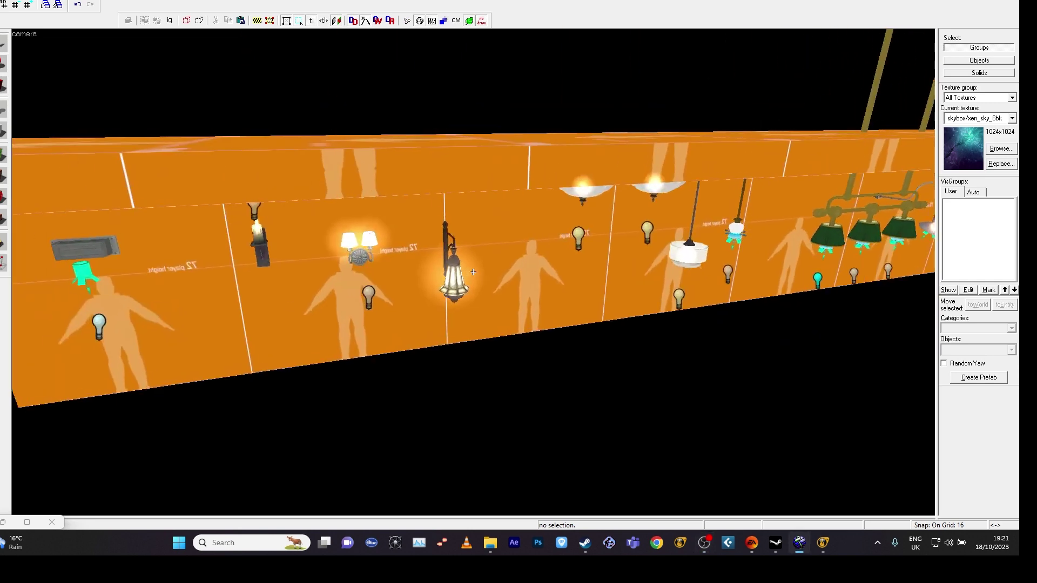
pyautogui.press('z')
pyautogui.click(615, 268)
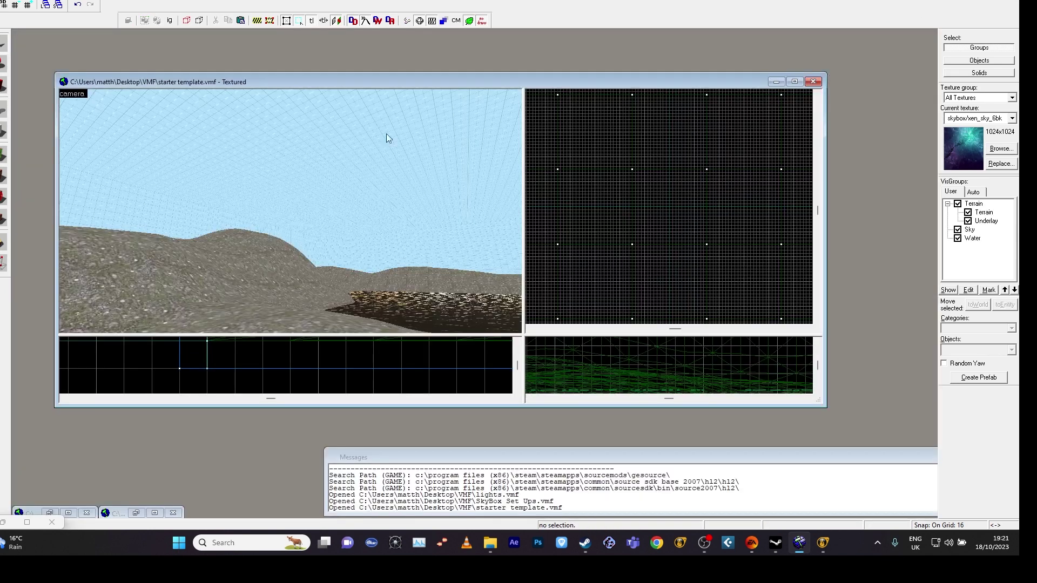
pyautogui.press('z')
pyautogui.press('z')
pyautogui.hotkey('ctrl', 'v')
pyautogui.press('z')
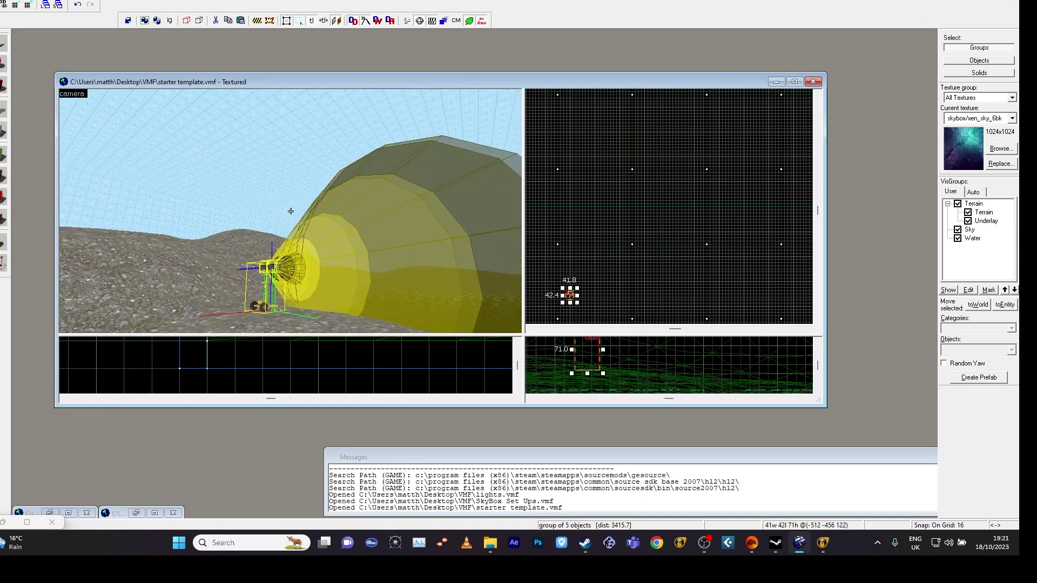
pyautogui.press('z')
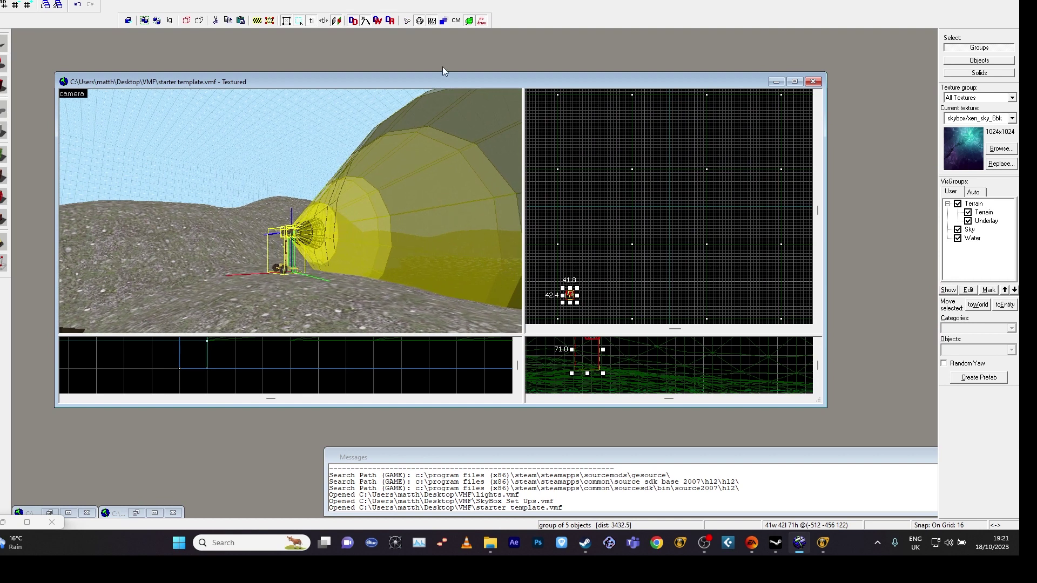
# - Maximize the starter template map, compile it with the HDR Full Compile configuration and bring up the compile window
pyautogui.click(796, 82)
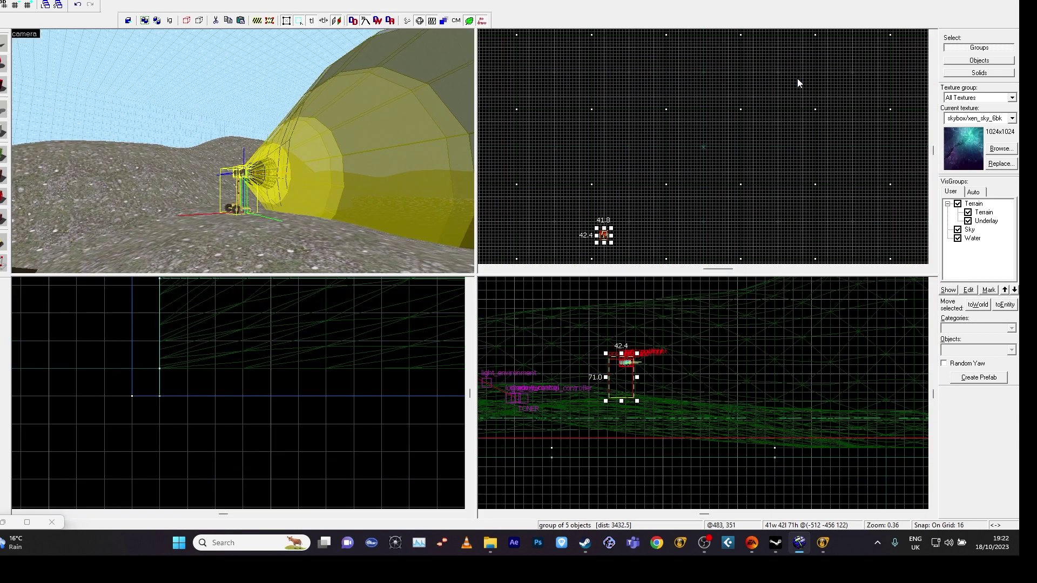
pyautogui.click(407, 23)
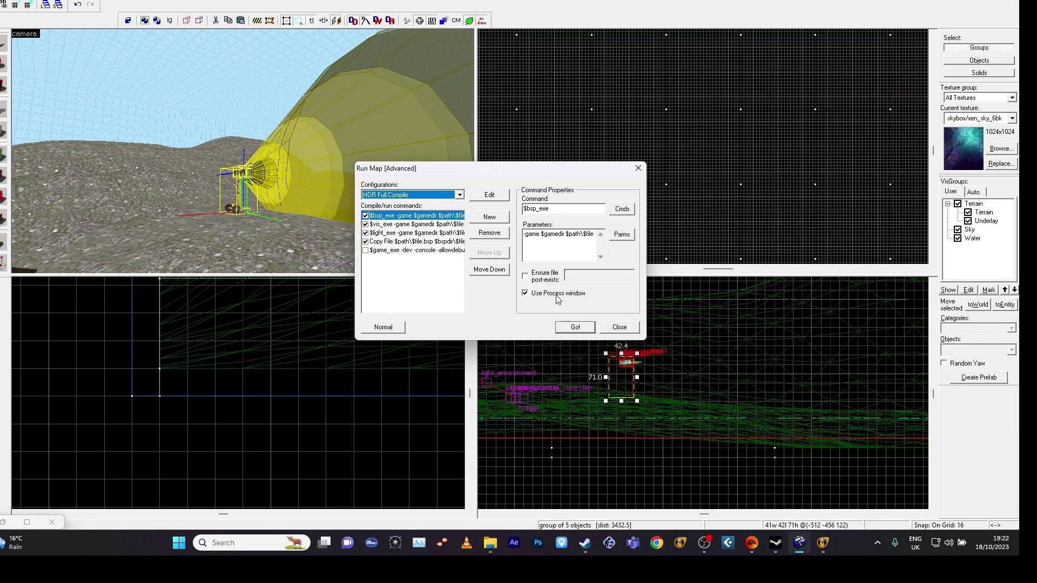
pyautogui.click(574, 328)
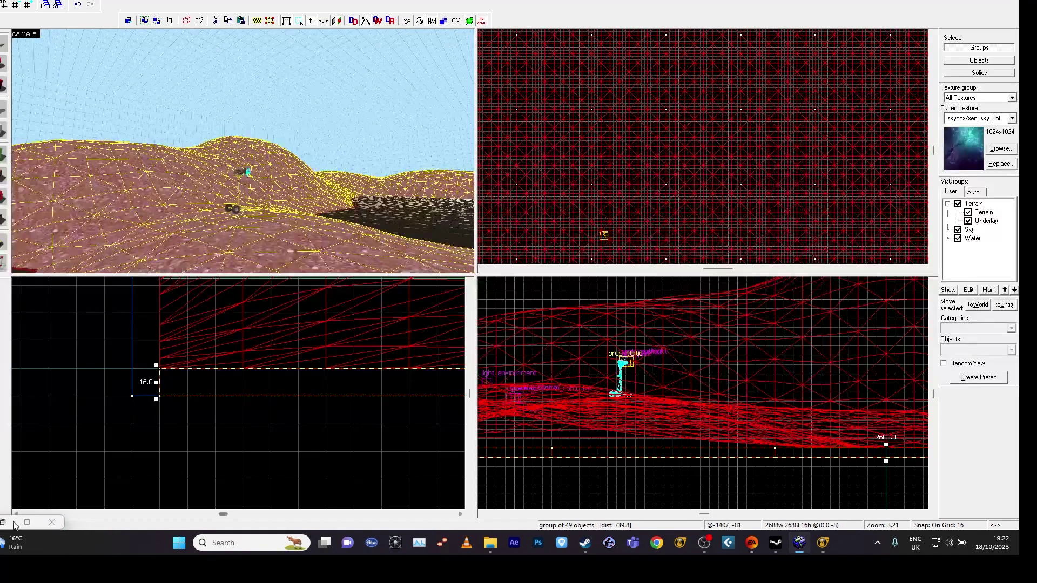
pyautogui.click(3, 522)
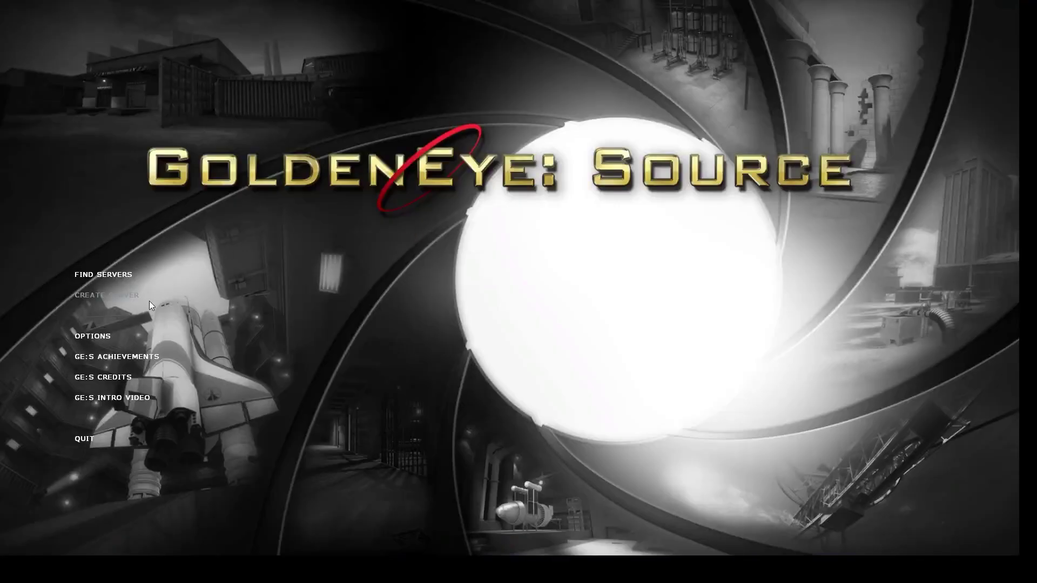
# - Create a game server with the starter template map and join the match as May Day
pyautogui.click(149, 301)
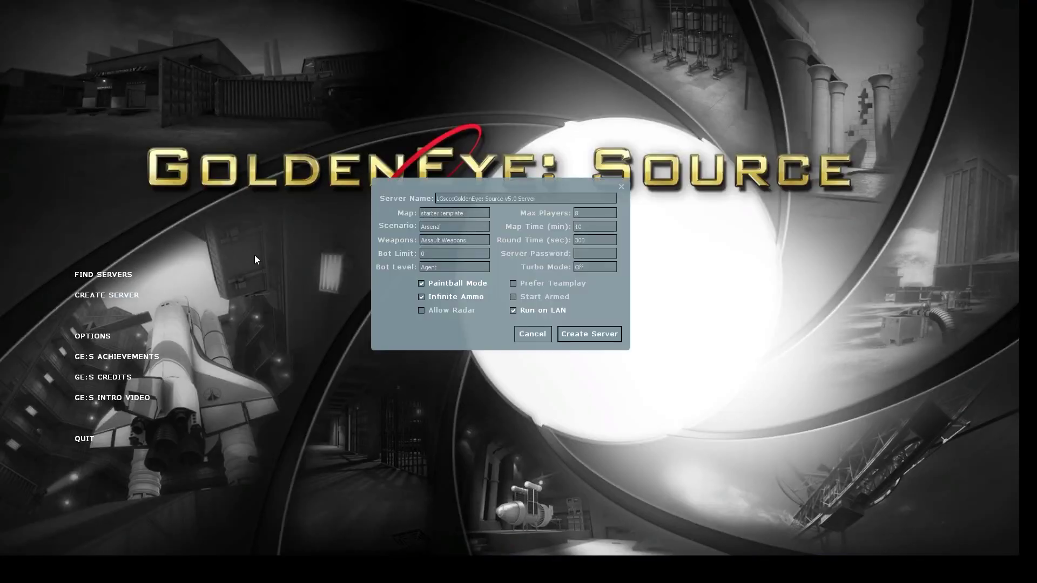
pyautogui.click(612, 340)
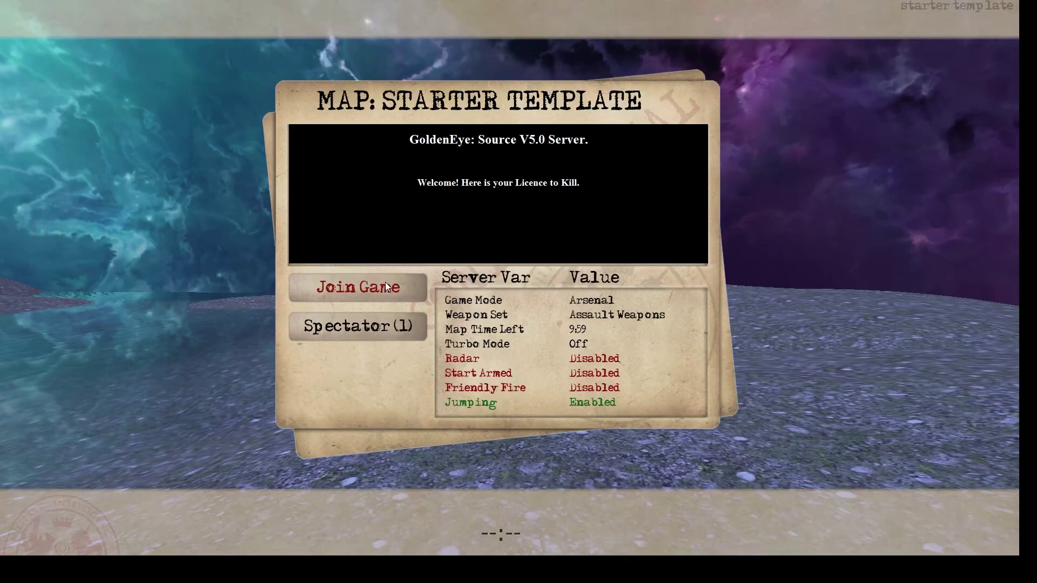
pyautogui.click(360, 287)
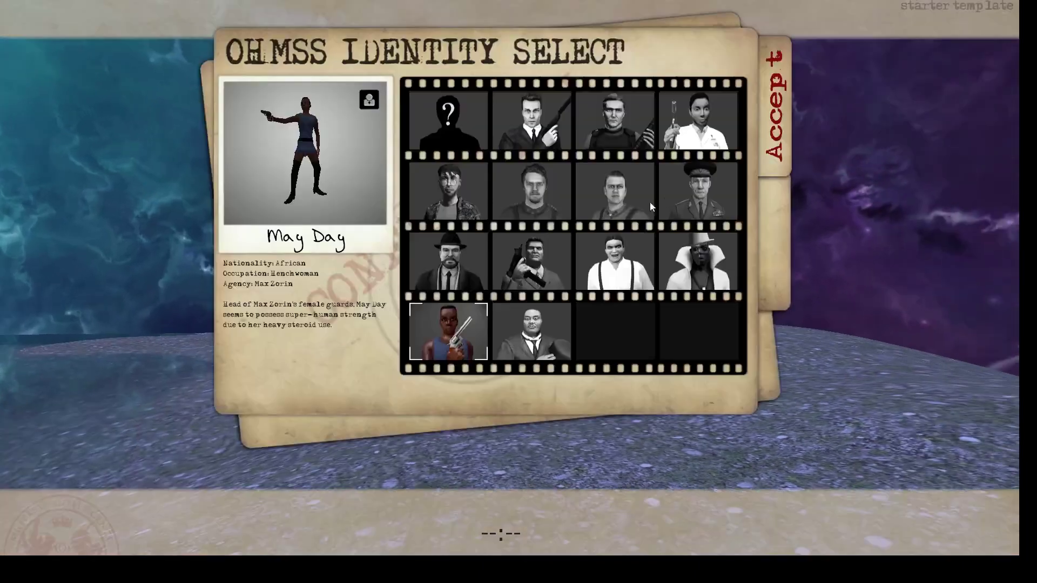
pyautogui.click(786, 133)
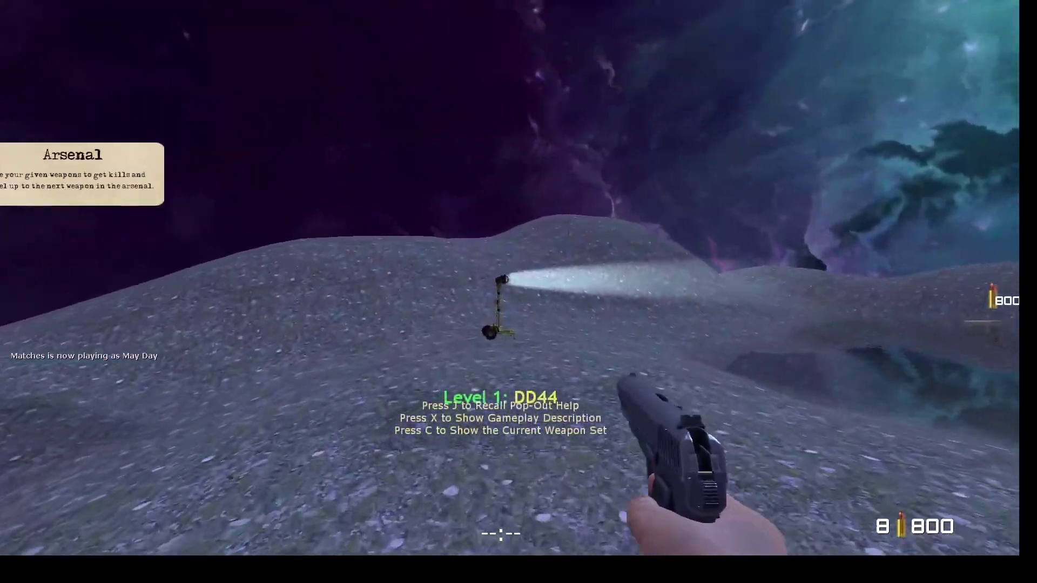
# - Walk around the floodlight and the lake in-game to check the beam on the terrain, and disconnect from the server
pyautogui.press('w')
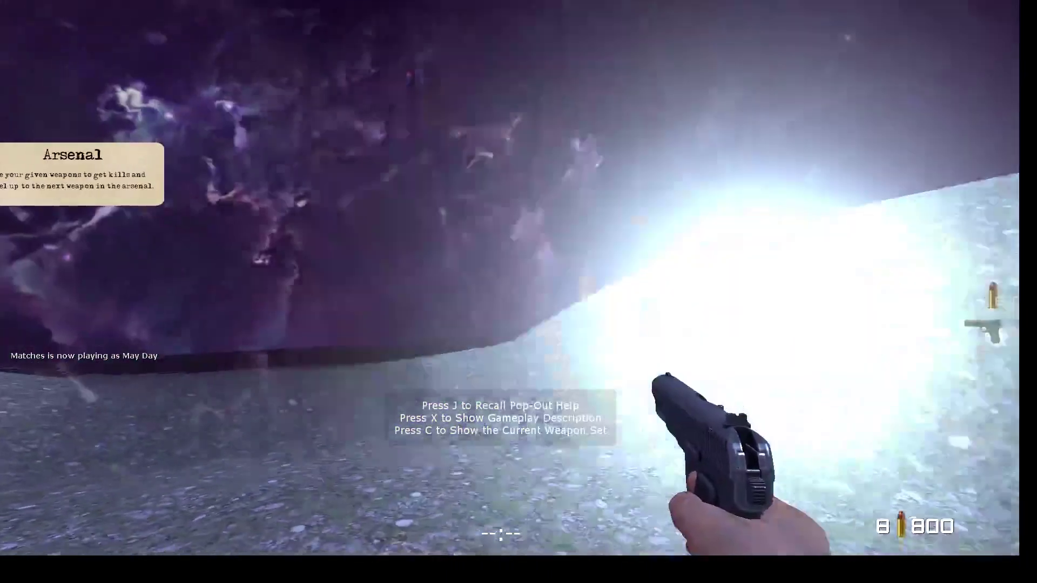
pyautogui.press('d')
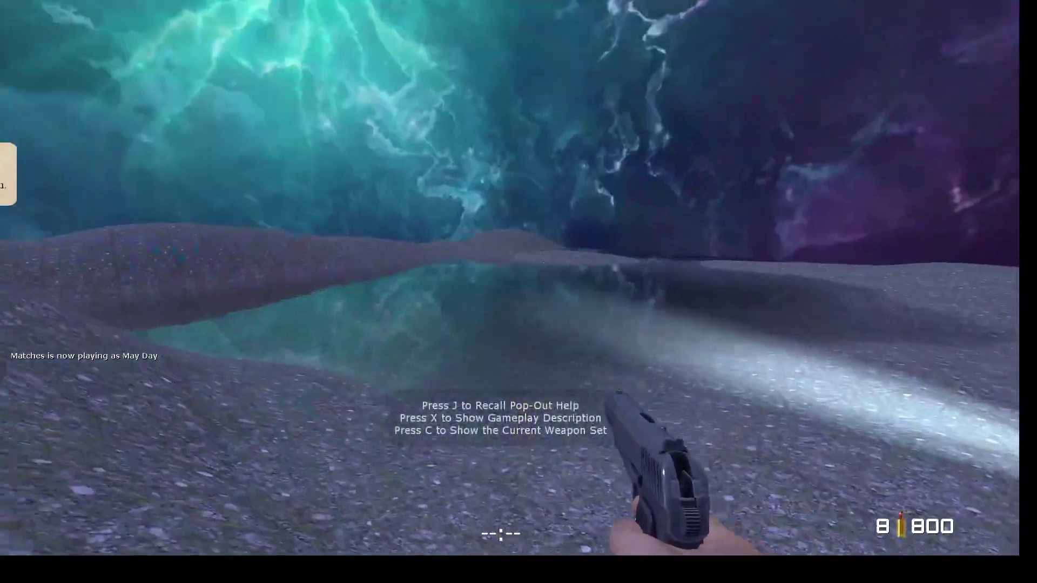
pyautogui.press('s')
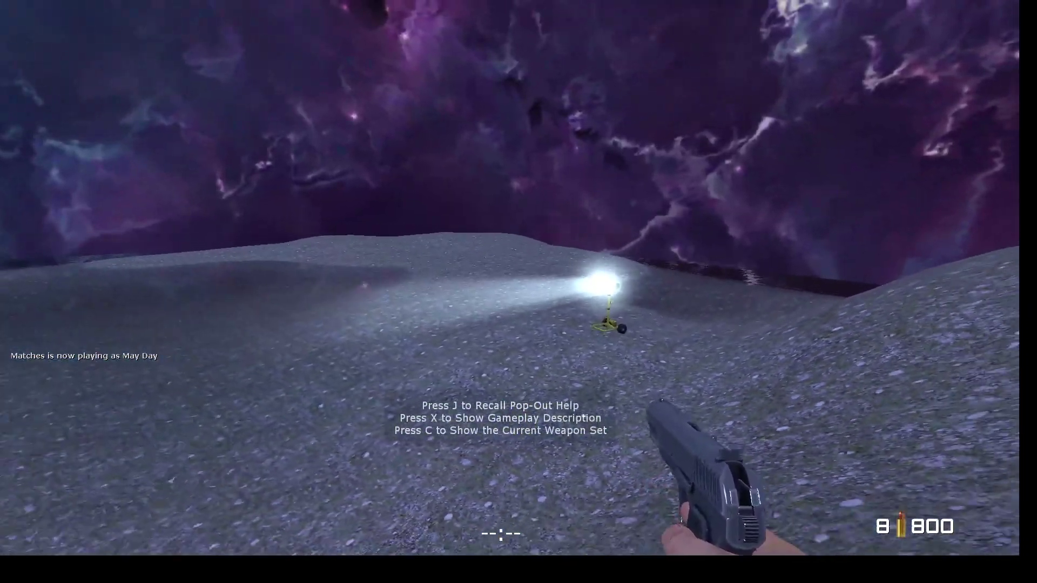
pyautogui.press('w')
pyautogui.click(500, 264)
pyautogui.click(501, 264)
pyautogui.press('Escape')
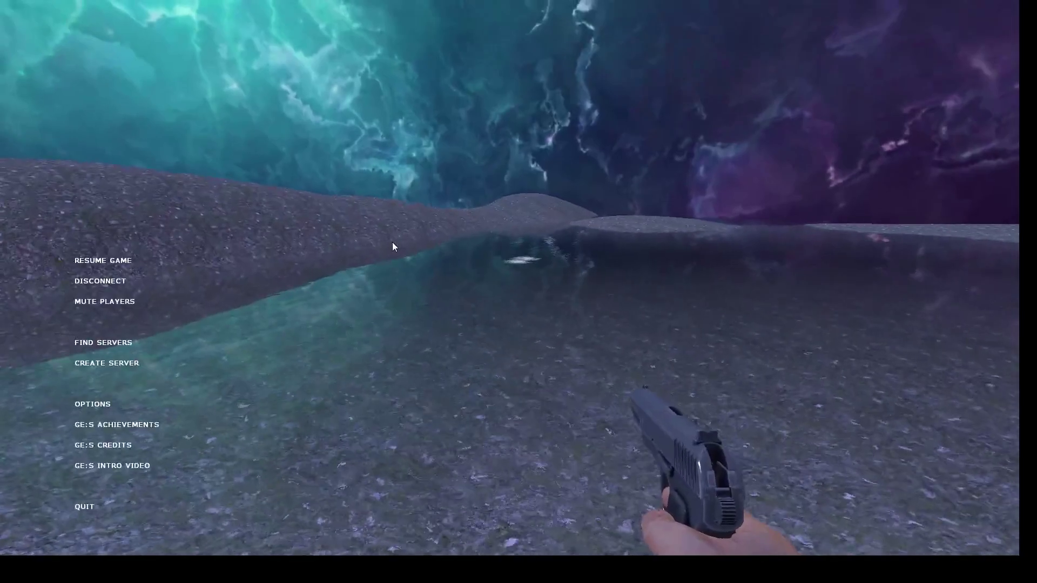
pyautogui.click(79, 279)
# - Return to the Hammer editor, minimize the compile window, clear the selection and review the floodlight and player spawn on the terrain
pyautogui.hotkey('alt', 'Tab')
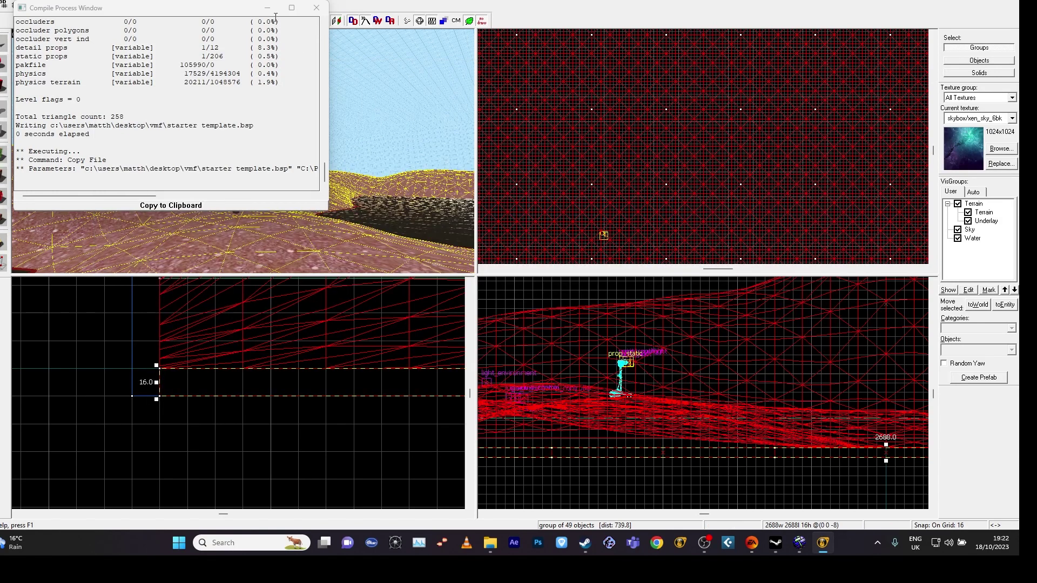
pyautogui.click(266, 10)
pyautogui.press('z')
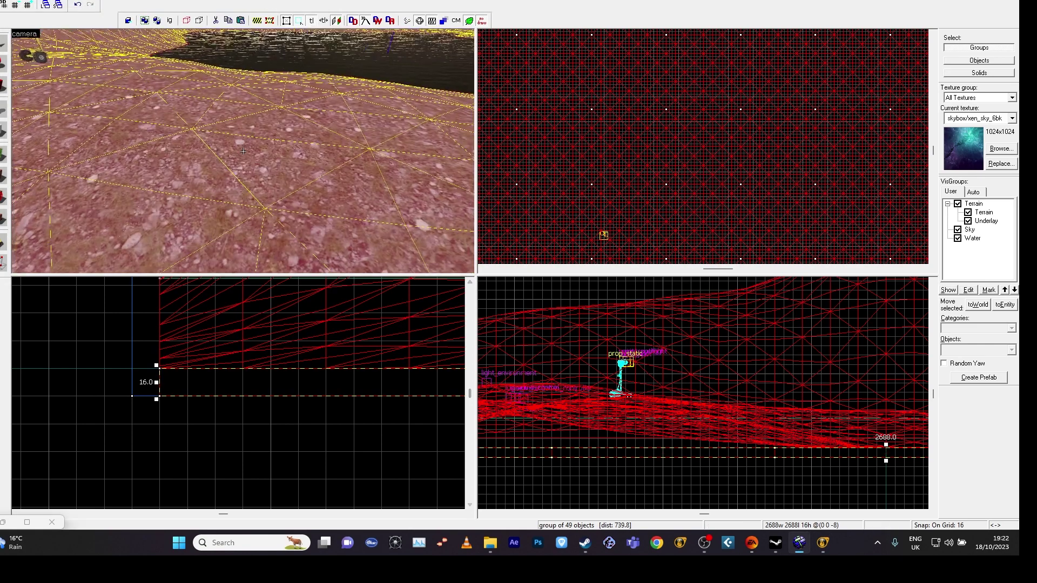
pyautogui.press('Escape')
pyautogui.press('s')
pyautogui.press('a')
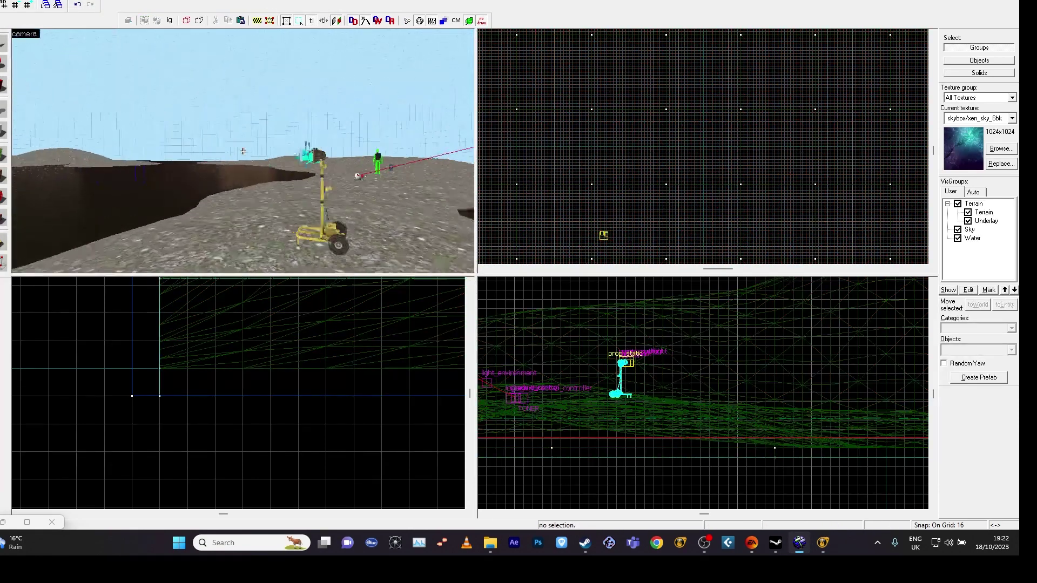
pyautogui.press('w')
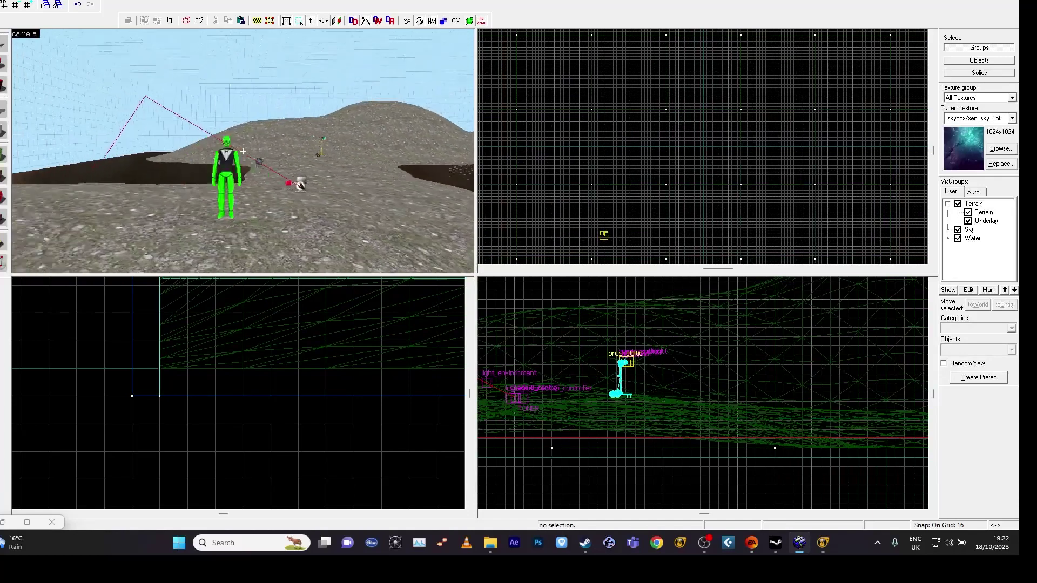
pyautogui.press('a')
pyautogui.press('z')
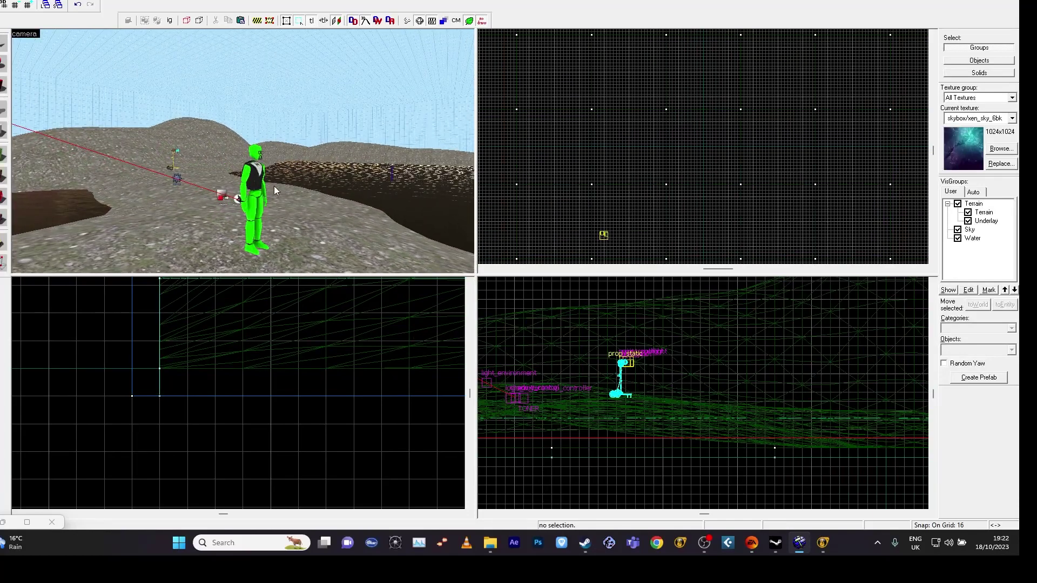